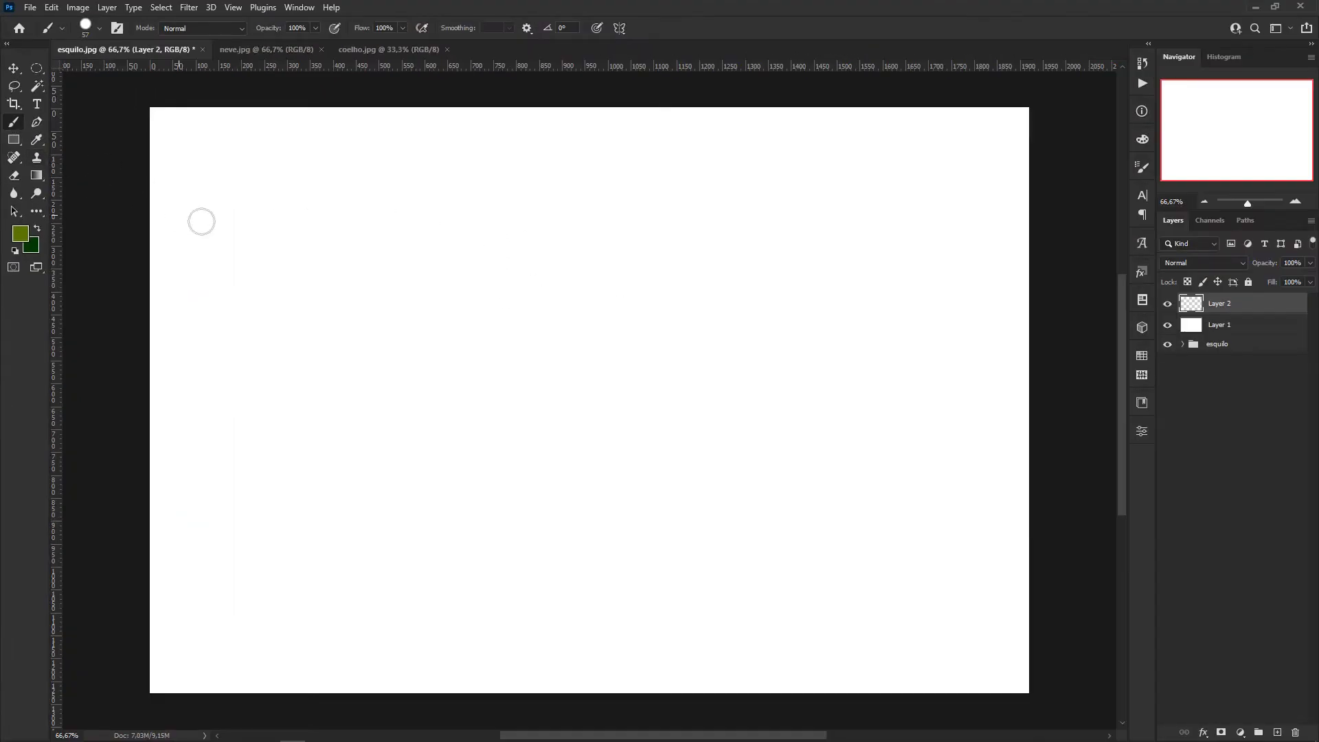
Set the foreground color to a dark olive green.
{"action": "left_click", "coordinate": [25, 236]}
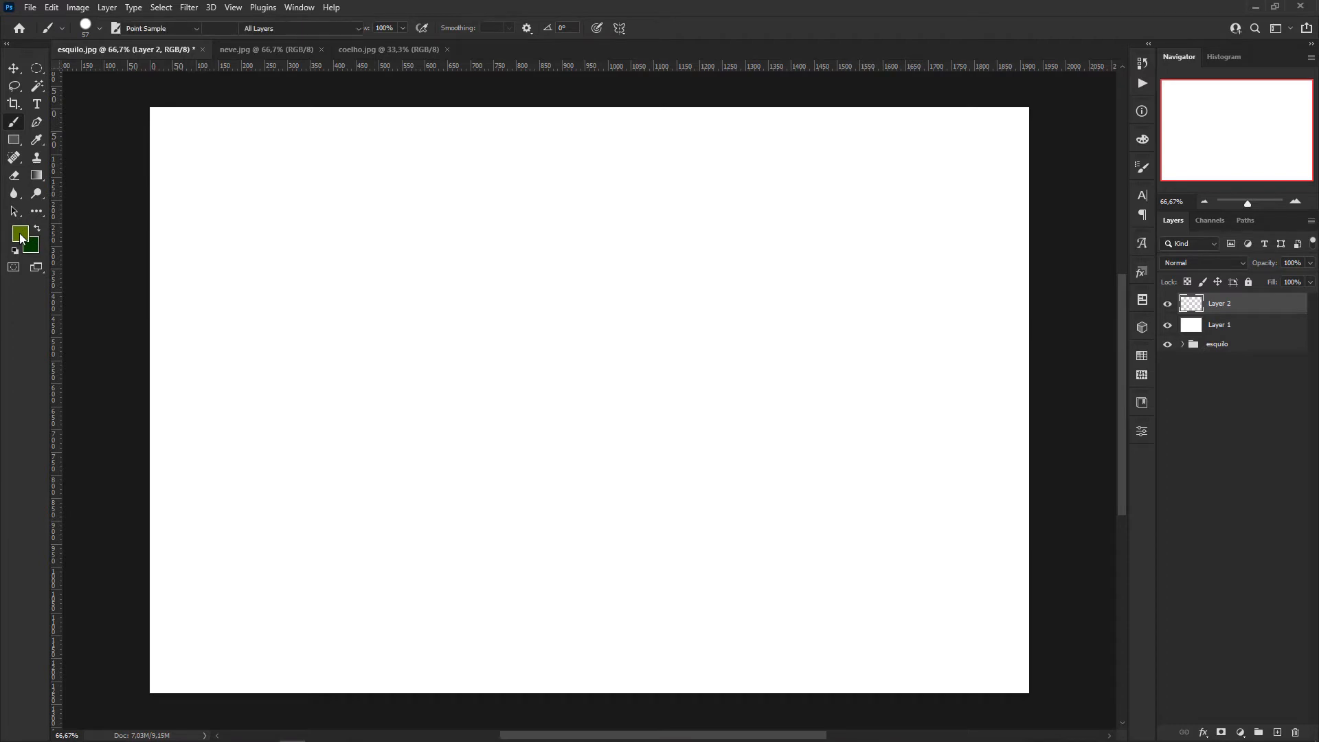
{"action": "key", "text": "Escape"}
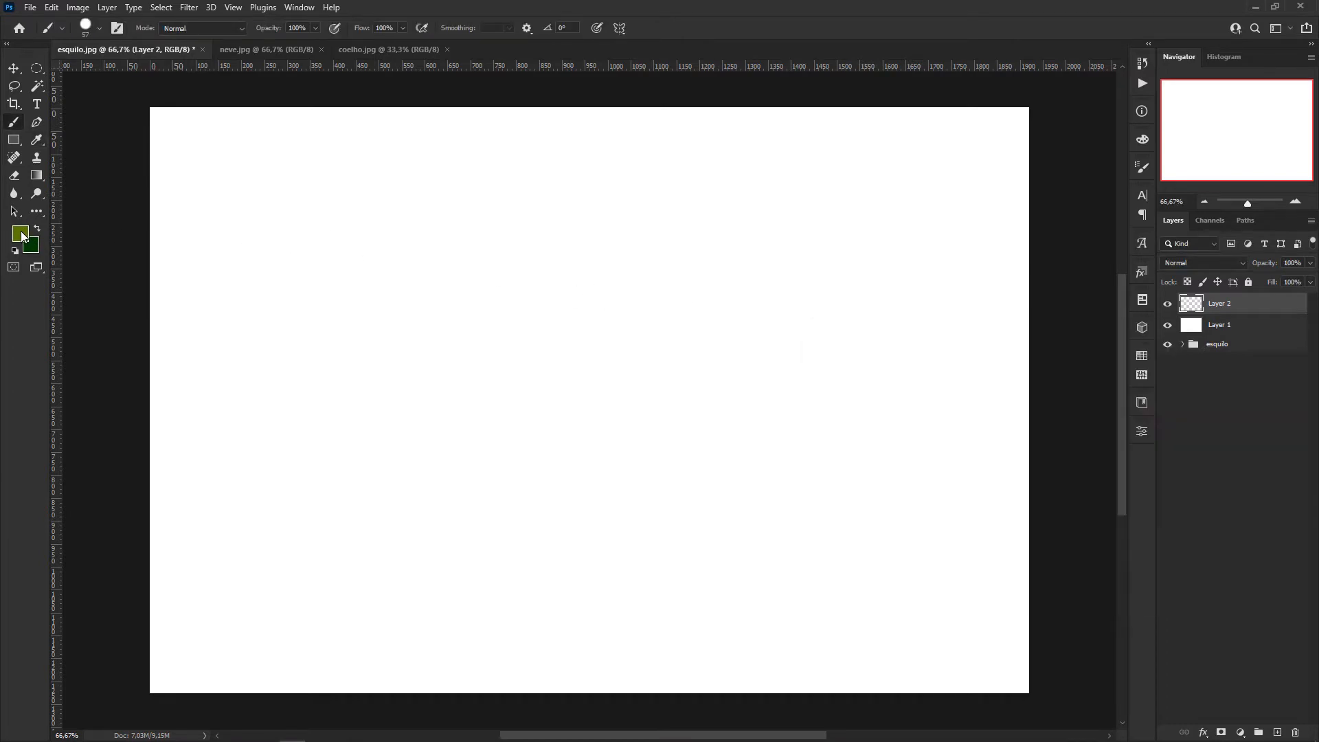
{"action": "left_click", "coordinate": [23, 237]}
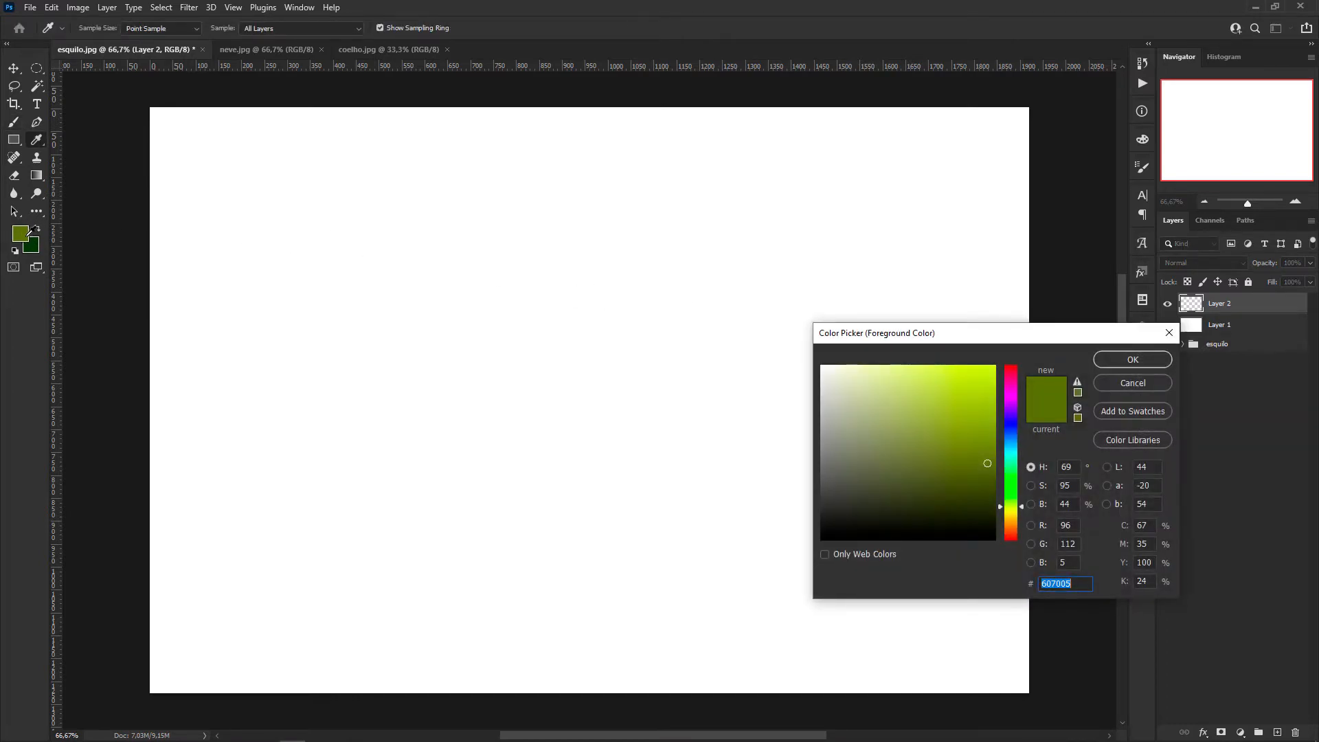
{"action": "left_click_drag", "start_coordinate": [960, 443], "coordinate": [963, 465]}
{"action": "left_click", "coordinate": [1113, 360]}
Paint four wavy test strokes on Layer 2 with the 57 px hard round brush and clear them.
{"action": "mouse_move", "coordinate": [397, 274]}
{"action": "left_mouse_down"}
{"action": "mouse_move", "coordinate": [528, 407]}
{"action": "mouse_move", "coordinate": [602, 415]}
{"action": "left_mouse_up"}
{"action": "mouse_move", "coordinate": [498, 282]}
{"action": "left_mouse_down"}
{"action": "mouse_move", "coordinate": [577, 340]}
{"action": "mouse_move", "coordinate": [687, 389]}
{"action": "left_mouse_up"}
{"action": "left_click_drag", "start_coordinate": [586, 253], "coordinate": [776, 388]}
{"action": "left_click_drag", "start_coordinate": [480, 477], "coordinate": [704, 464]}
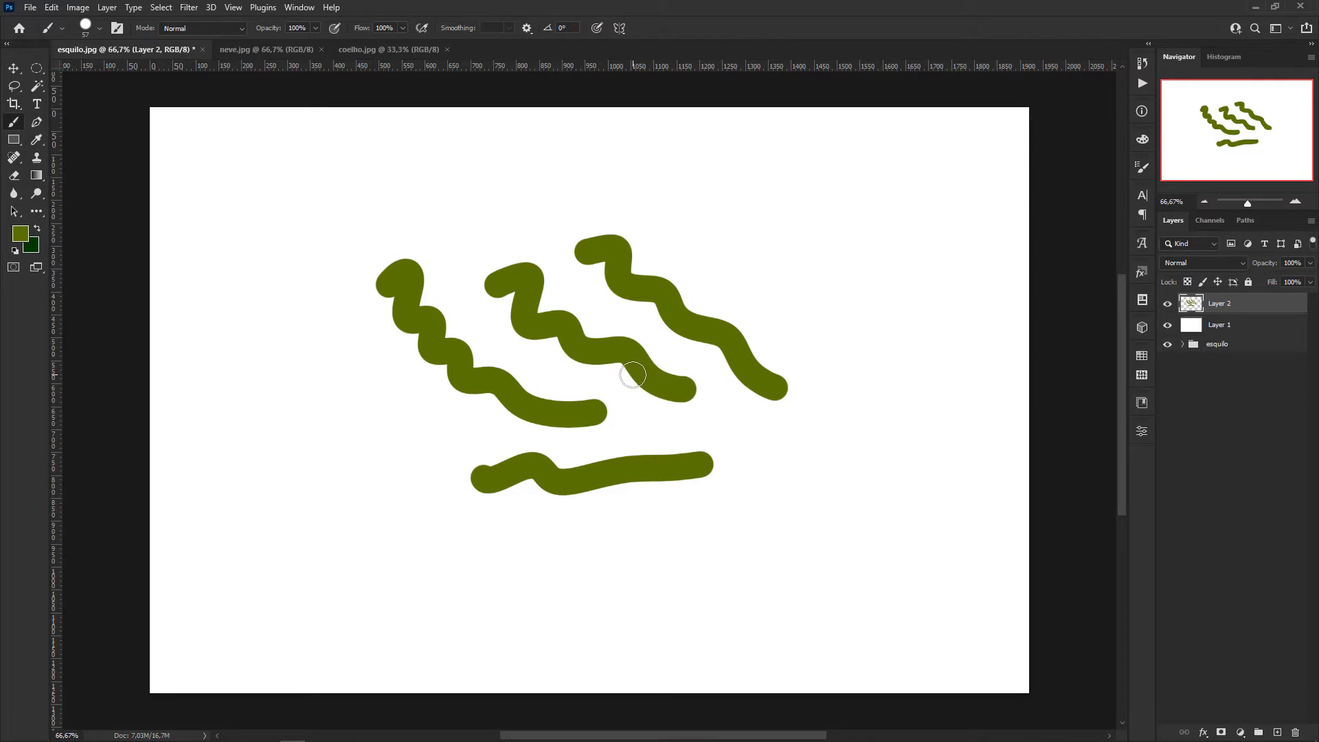
{"action": "key", "text": "Delete"}
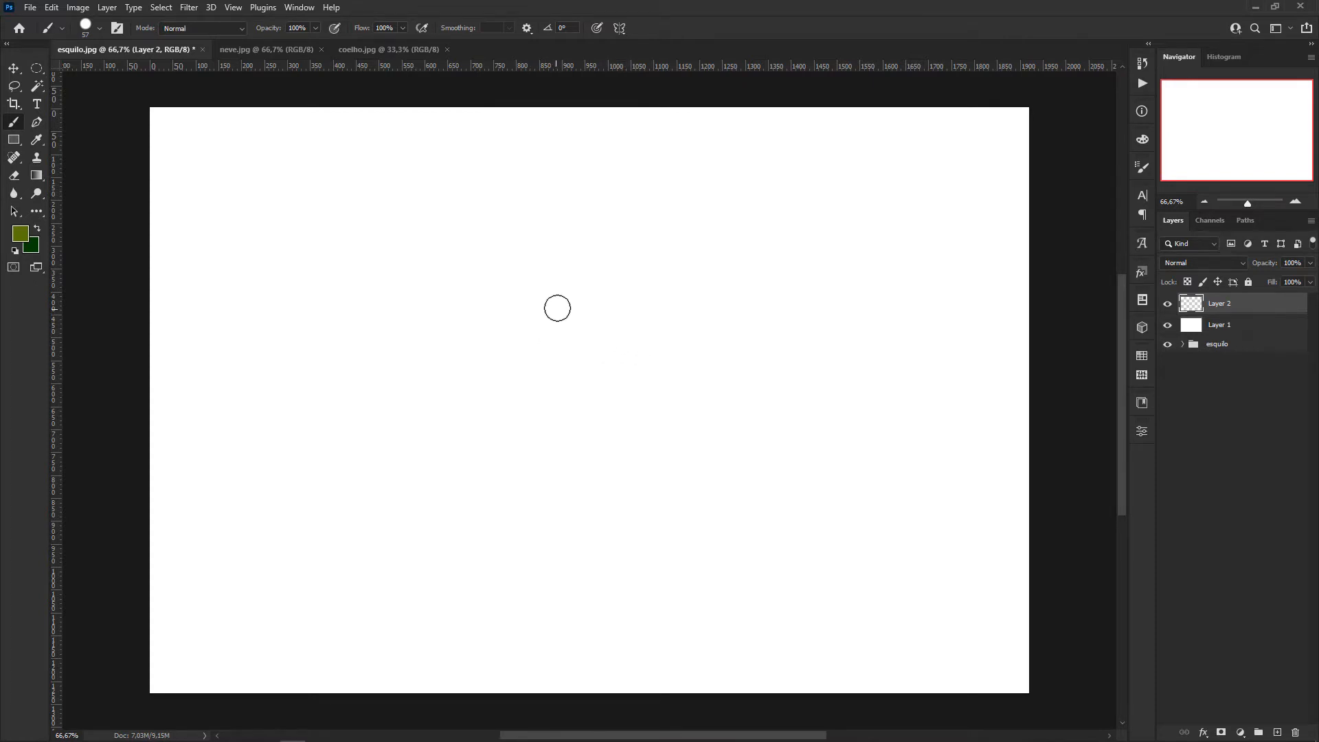
Select the 431 px grass brush preset from the AMT brush group.
{"action": "right_click", "coordinate": [570, 299]}
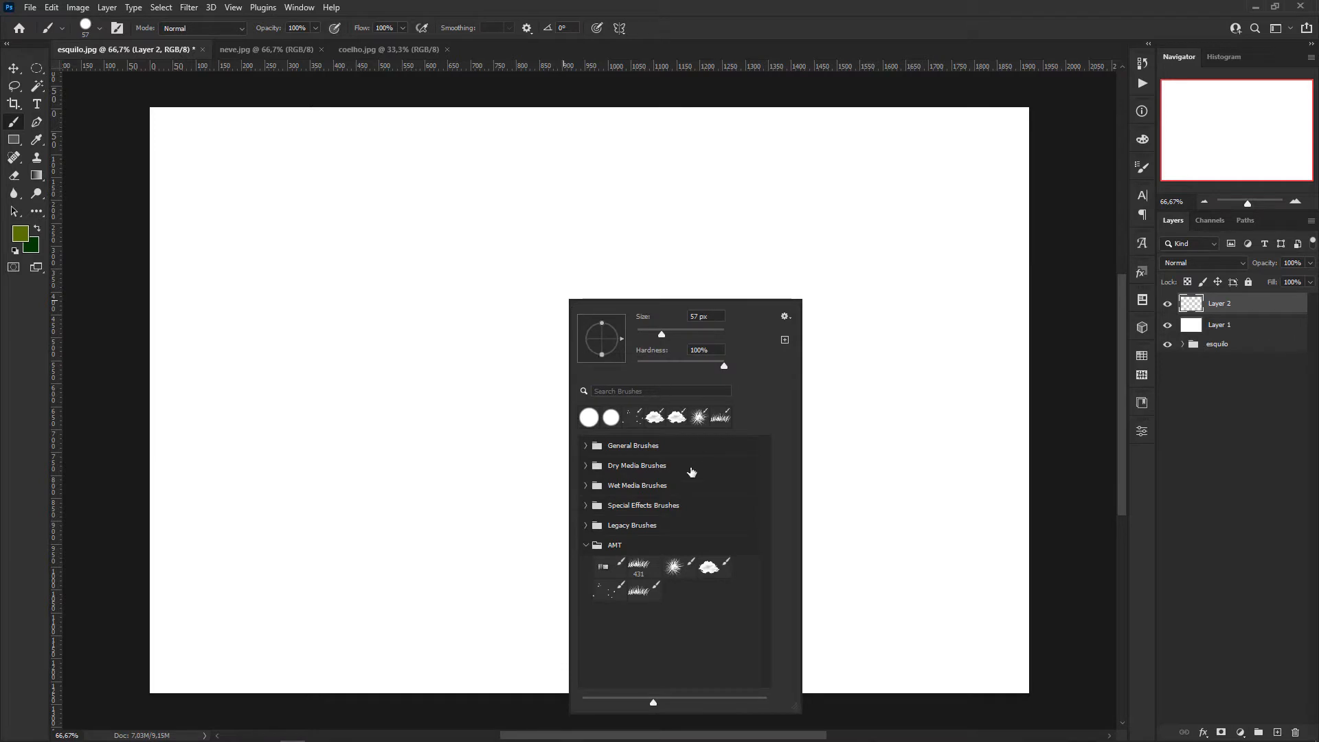
{"action": "left_click", "coordinate": [643, 568]}
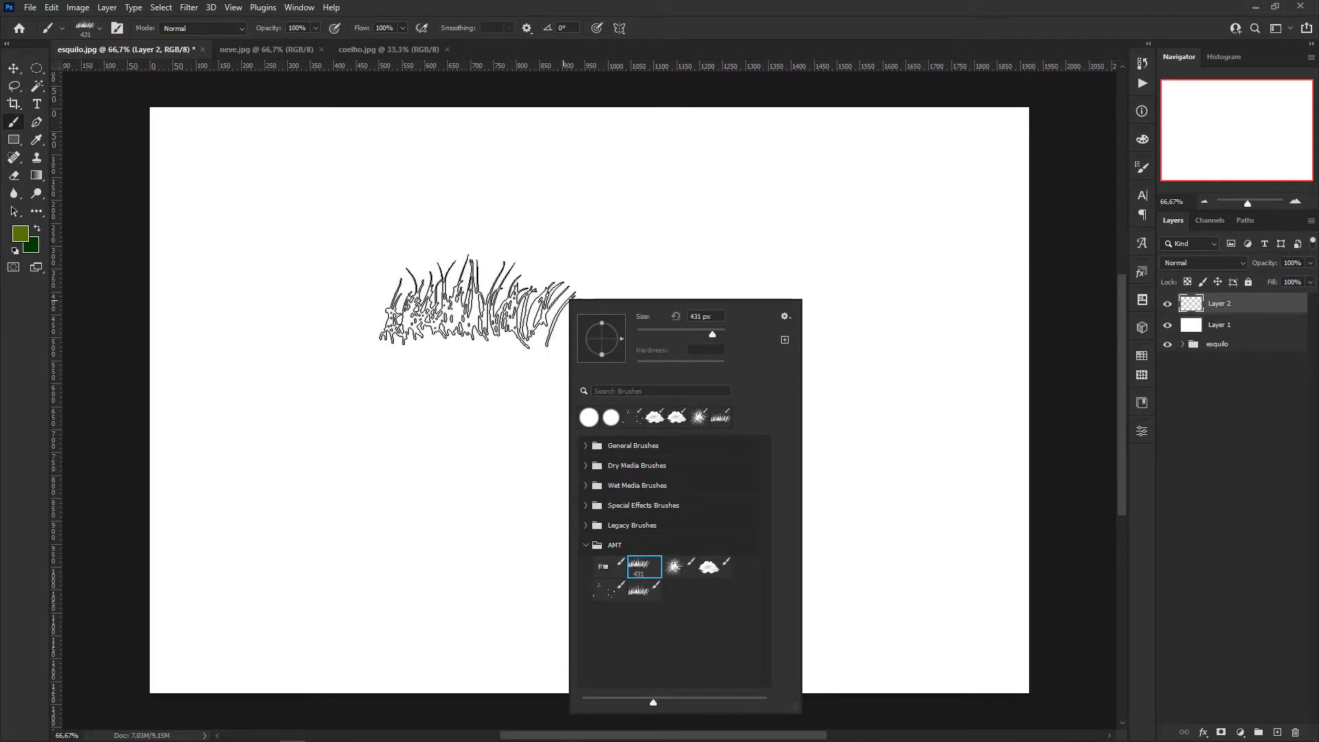
{"action": "left_click", "coordinate": [739, 40]}
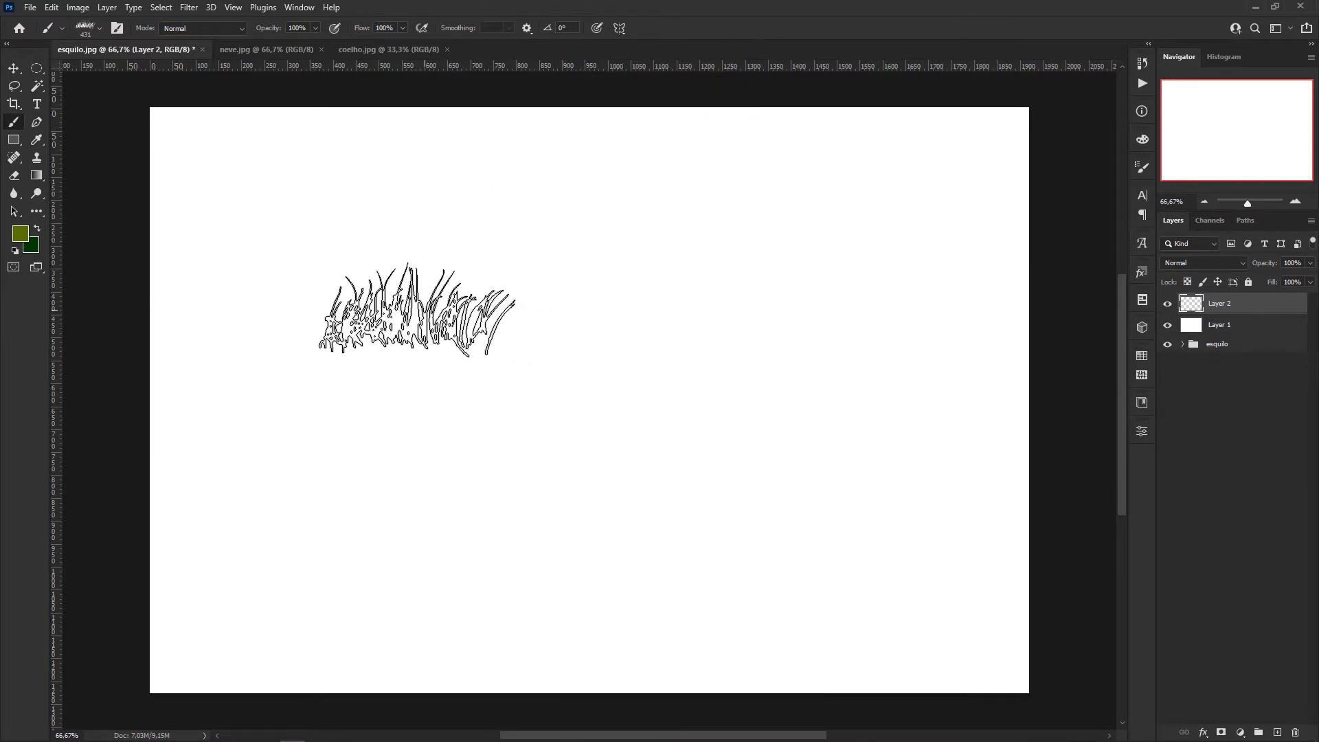
Test the grass brush on Layer 2 with a long stroke and a single stamp, undoing both.
{"action": "mouse_move", "coordinate": [412, 314]}
{"action": "left_mouse_down"}
{"action": "mouse_move", "coordinate": [518, 324]}
{"action": "mouse_move", "coordinate": [526, 342]}
{"action": "mouse_move", "coordinate": [691, 377]}
{"action": "mouse_move", "coordinate": [714, 409]}
{"action": "mouse_move", "coordinate": [522, 412]}
{"action": "left_mouse_up"}
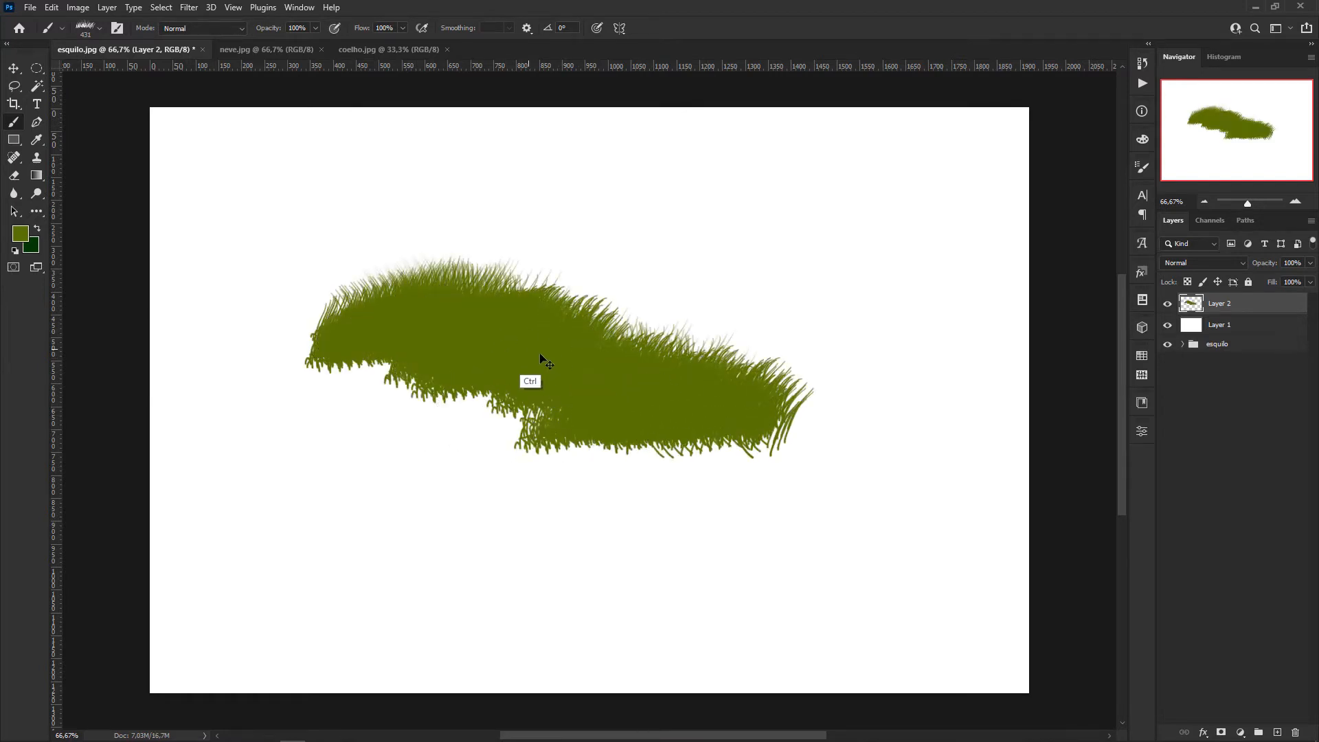
{"action": "key", "text": "ctrl+z"}
{"action": "key", "text": "ctrl+z"}
{"action": "key", "text": "ctrl+z"}
{"action": "left_click", "coordinate": [619, 323]}
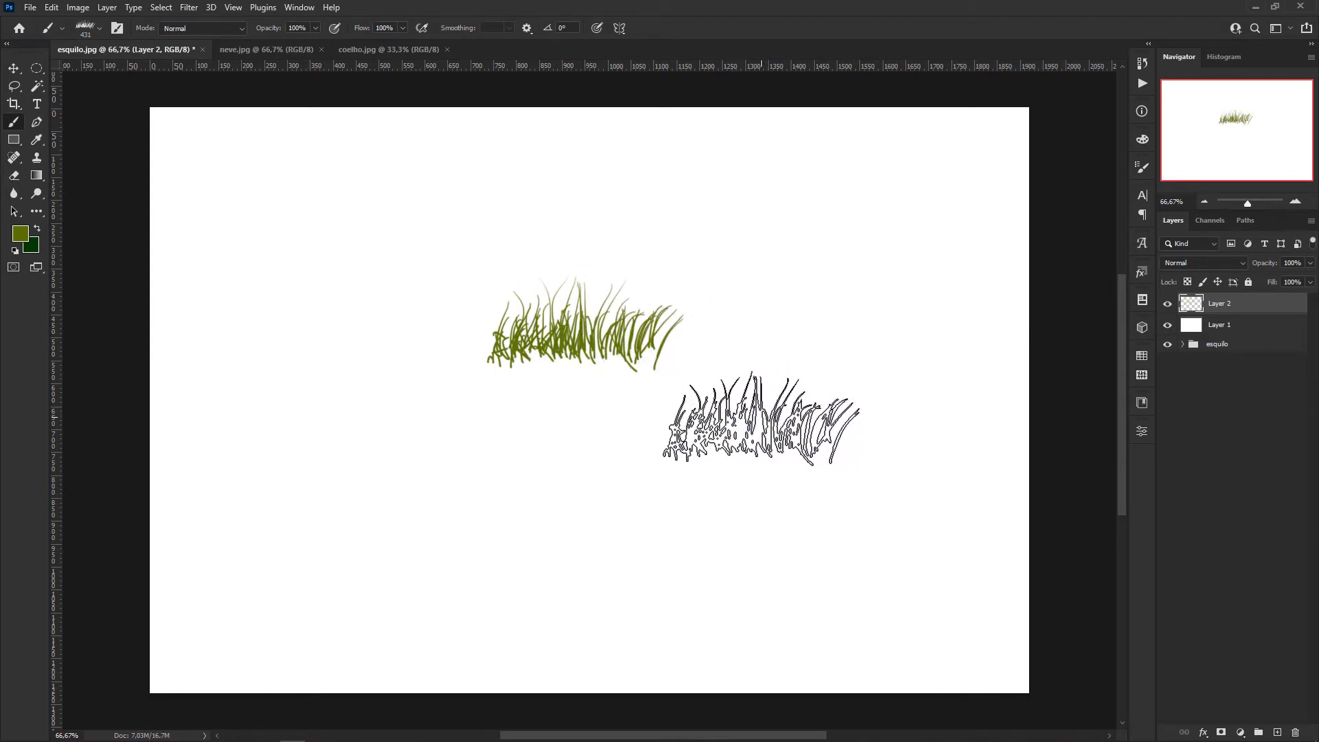
{"action": "key", "text": "ctrl+z"}
Configure the grass brush with Shape Dynamics size jitter, 64% scatter, and Color Dynamics applied per tip with 100% foreground/background jitter.
{"action": "left_click", "coordinate": [1141, 167]}
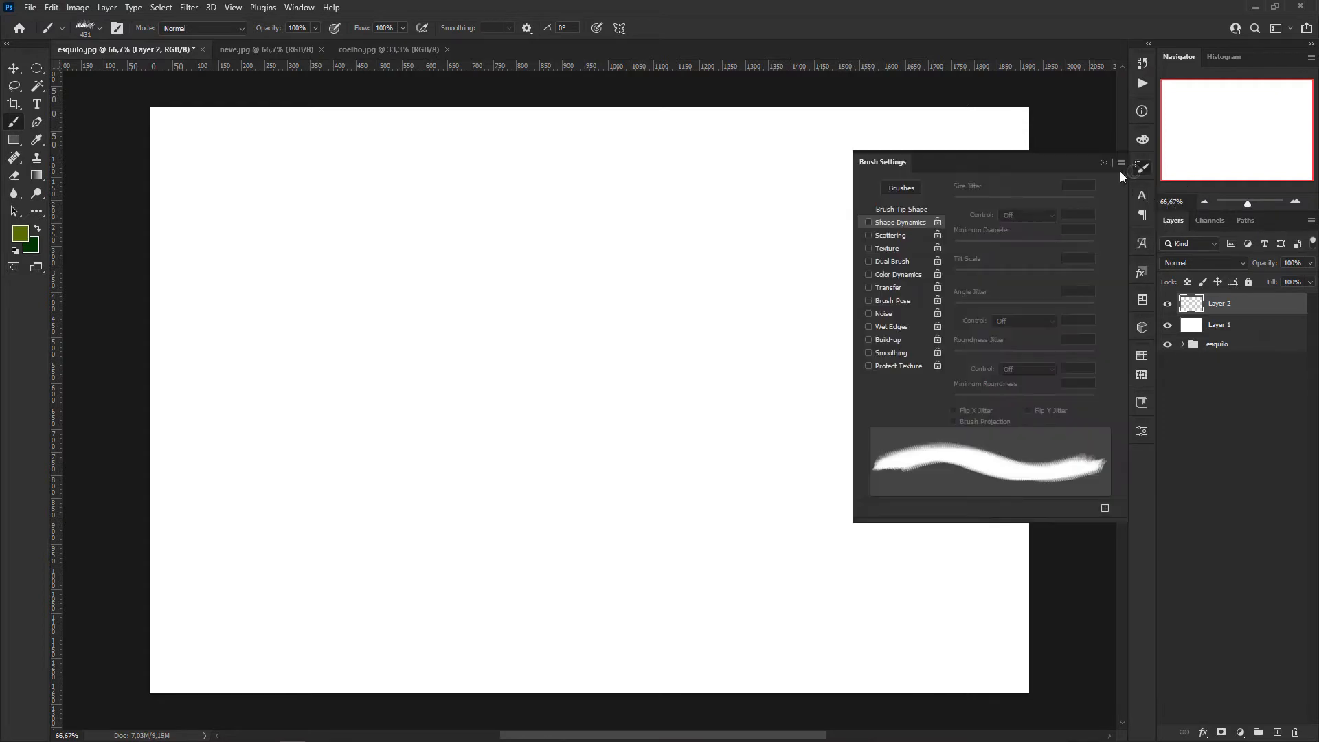
{"action": "left_click", "coordinate": [871, 221]}
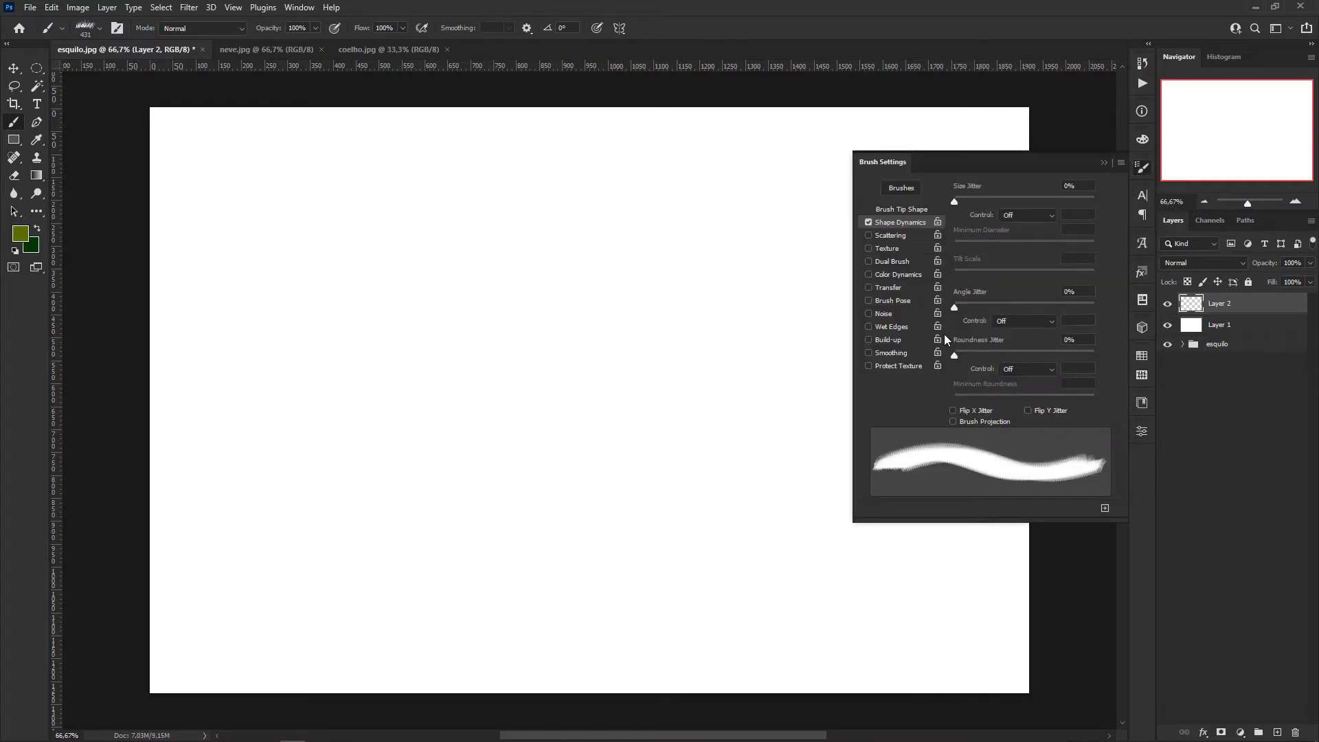
{"action": "mouse_move", "coordinate": [955, 201]}
{"action": "left_mouse_down"}
{"action": "mouse_move", "coordinate": [1040, 201]}
{"action": "mouse_move", "coordinate": [963, 200]}
{"action": "left_mouse_up"}
{"action": "left_click", "coordinate": [891, 235]}
{"action": "left_click", "coordinate": [969, 201]}
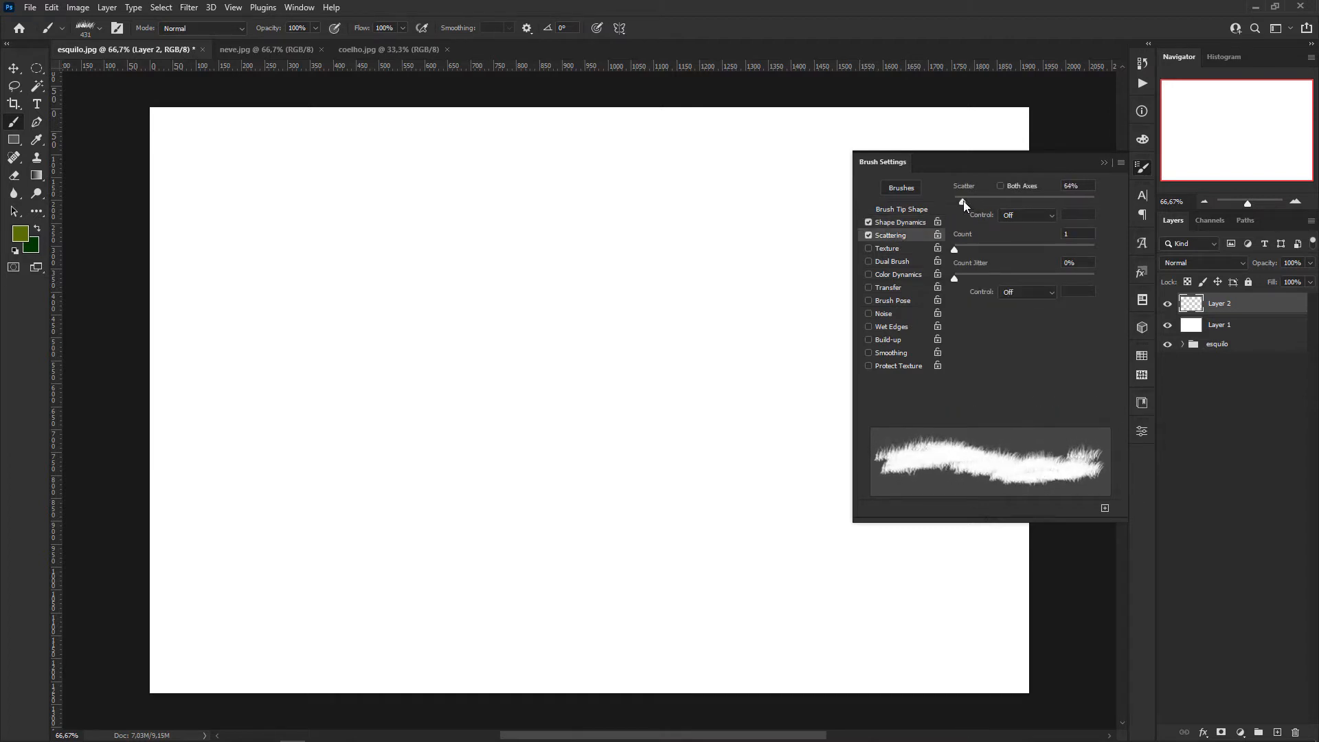
{"action": "left_click", "coordinate": [896, 274]}
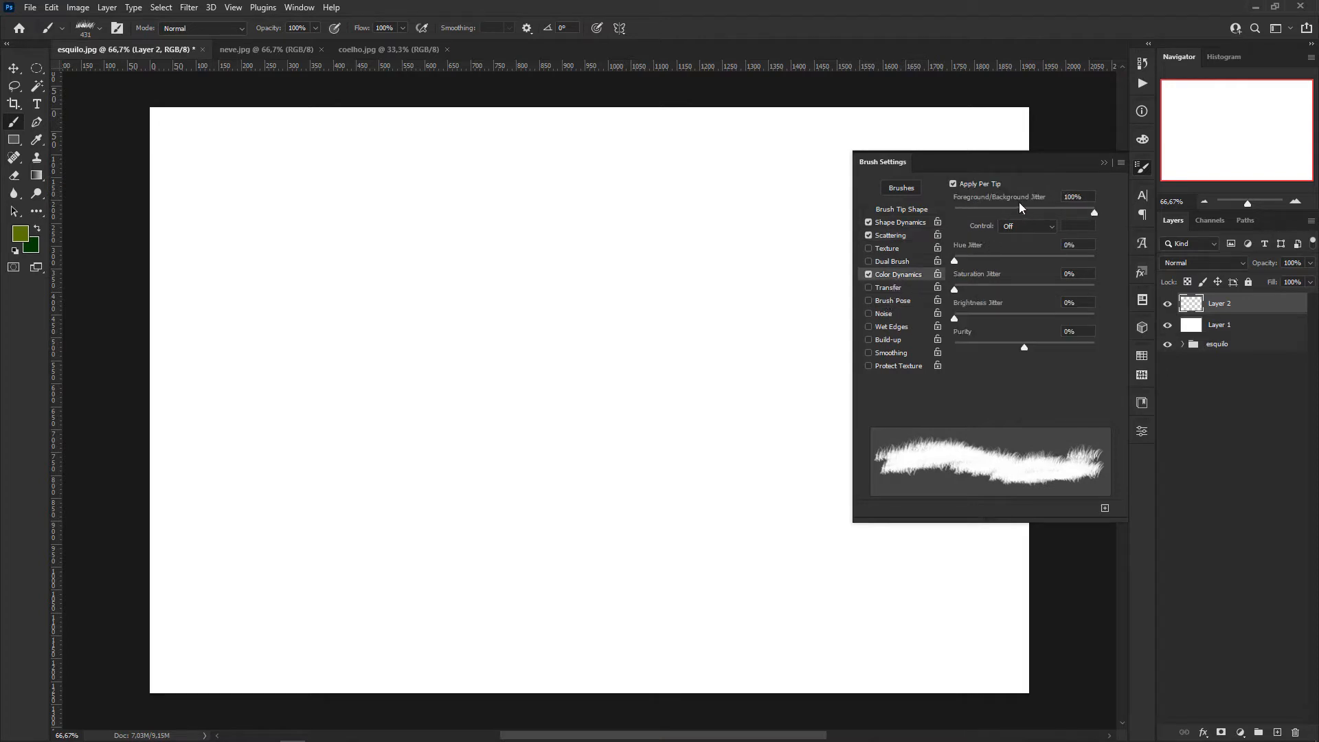
{"action": "left_click", "coordinate": [1104, 162]}
Paint a large two-tone grass area over the middle and lower canvas as a test and undo it.
{"action": "mouse_move", "coordinate": [517, 305]}
{"action": "left_mouse_down"}
{"action": "mouse_move", "coordinate": [518, 295]}
{"action": "mouse_move", "coordinate": [383, 339]}
{"action": "mouse_move", "coordinate": [673, 330]}
{"action": "mouse_move", "coordinate": [789, 371]}
{"action": "mouse_move", "coordinate": [588, 399]}
{"action": "mouse_move", "coordinate": [289, 481]}
{"action": "mouse_move", "coordinate": [605, 508]}
{"action": "mouse_move", "coordinate": [865, 481]}
{"action": "mouse_move", "coordinate": [357, 535]}
{"action": "mouse_move", "coordinate": [618, 557]}
{"action": "mouse_move", "coordinate": [481, 590]}
{"action": "mouse_move", "coordinate": [810, 611]}
{"action": "left_mouse_up"}
{"action": "mouse_move", "coordinate": [746, 555]}
{"action": "left_mouse_down"}
{"action": "mouse_move", "coordinate": [316, 597]}
{"action": "mouse_move", "coordinate": [906, 604]}
{"action": "mouse_move", "coordinate": [337, 659]}
{"action": "left_mouse_up"}
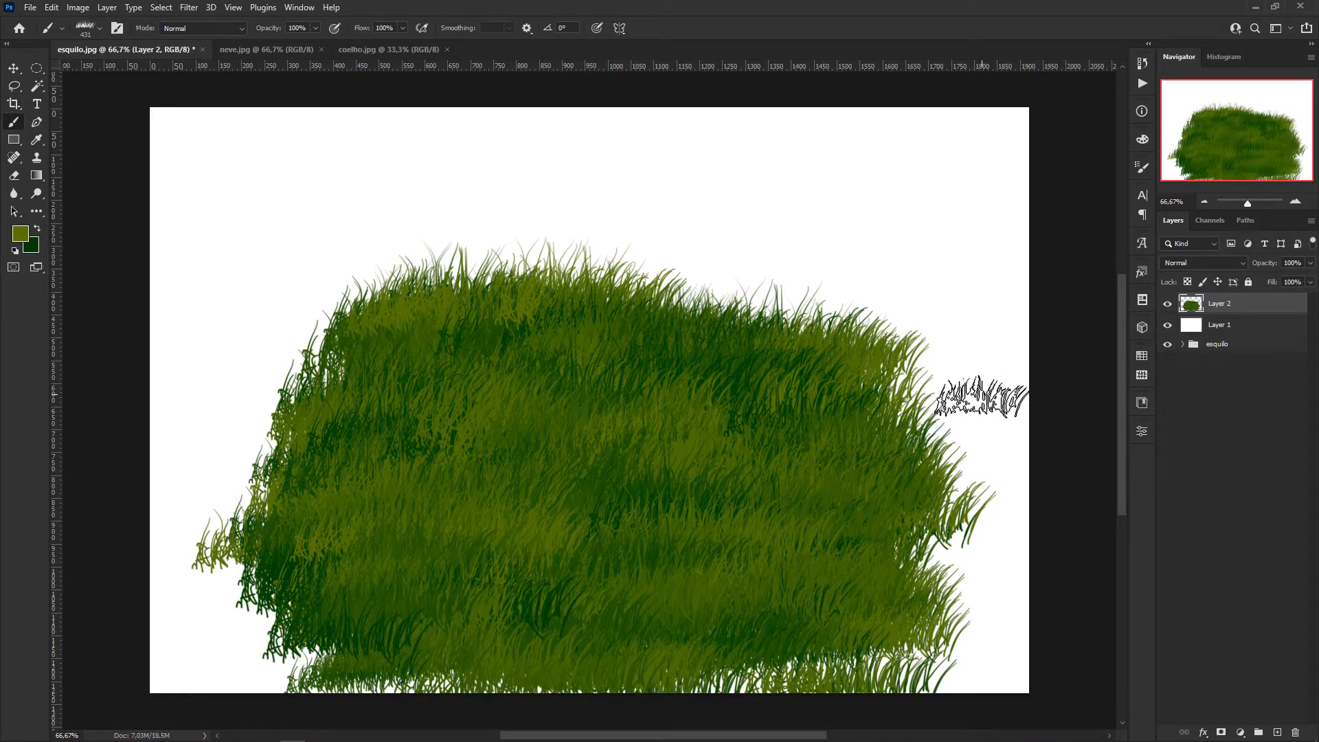
{"action": "key", "text": "ctrl+z"}
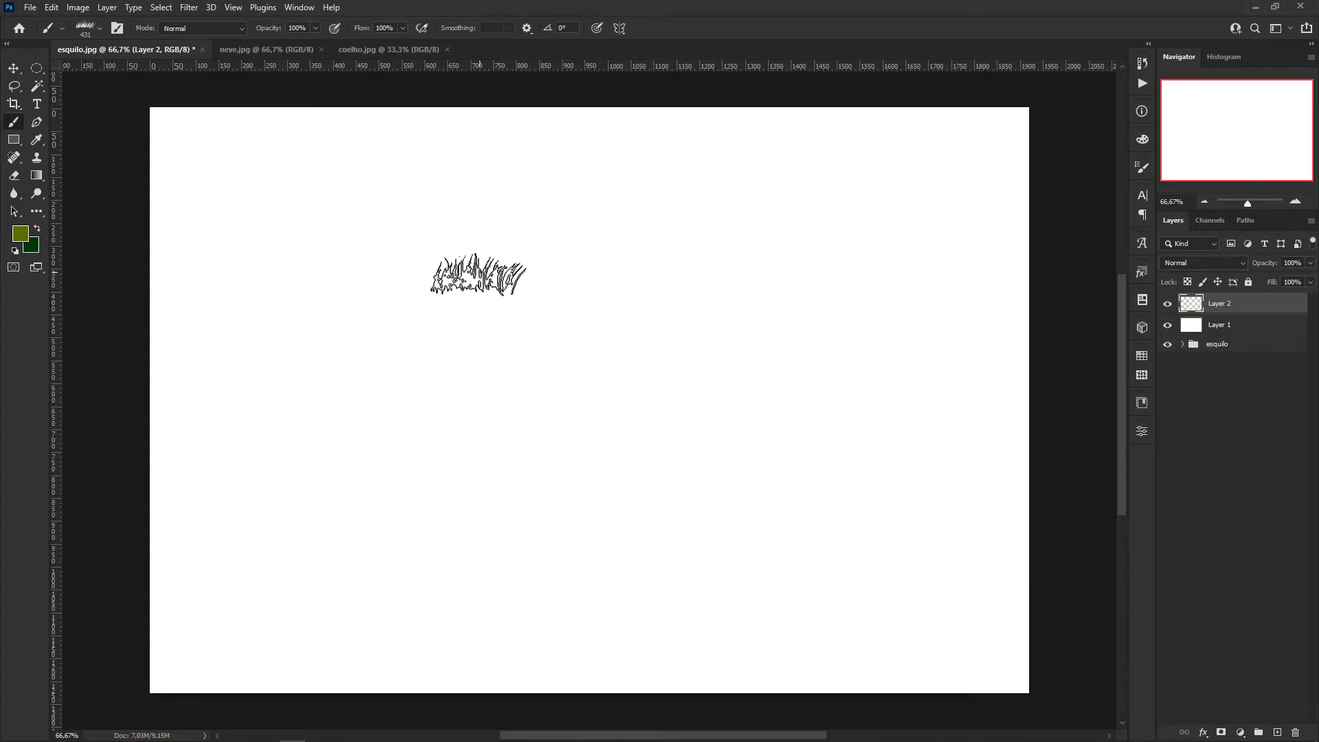
Review the size setting and preset groups in the brush preset picker.
{"action": "right_click", "coordinate": [489, 282]}
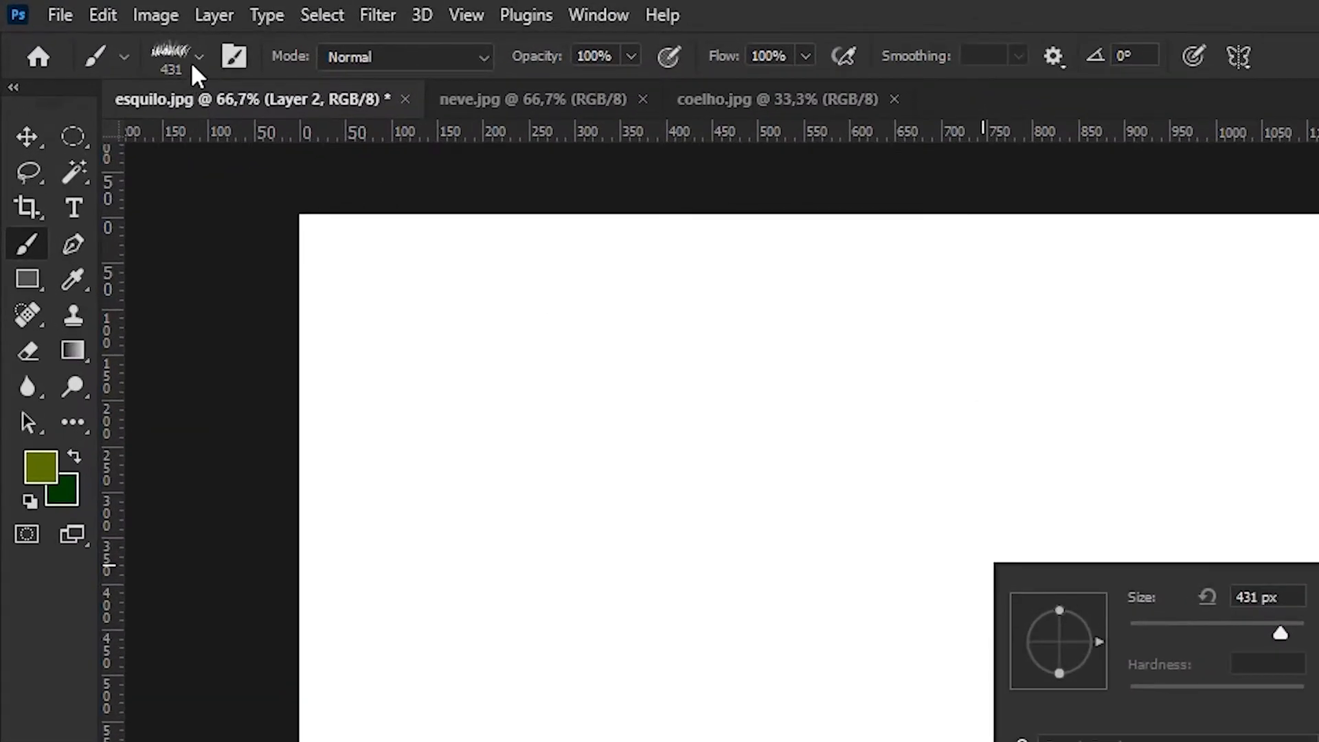
{"action": "left_click", "coordinate": [200, 55]}
{"action": "left_click", "coordinate": [200, 55]}
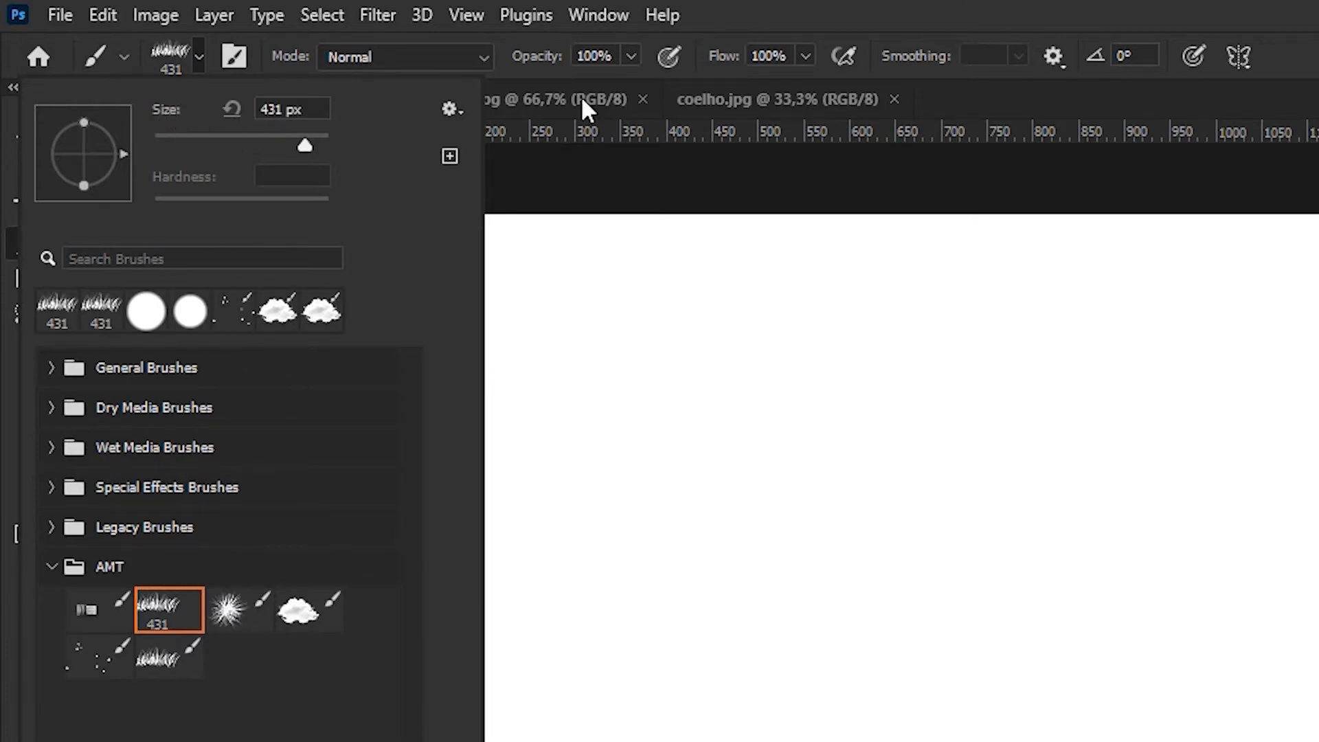
{"action": "left_click", "coordinate": [1312, 36]}
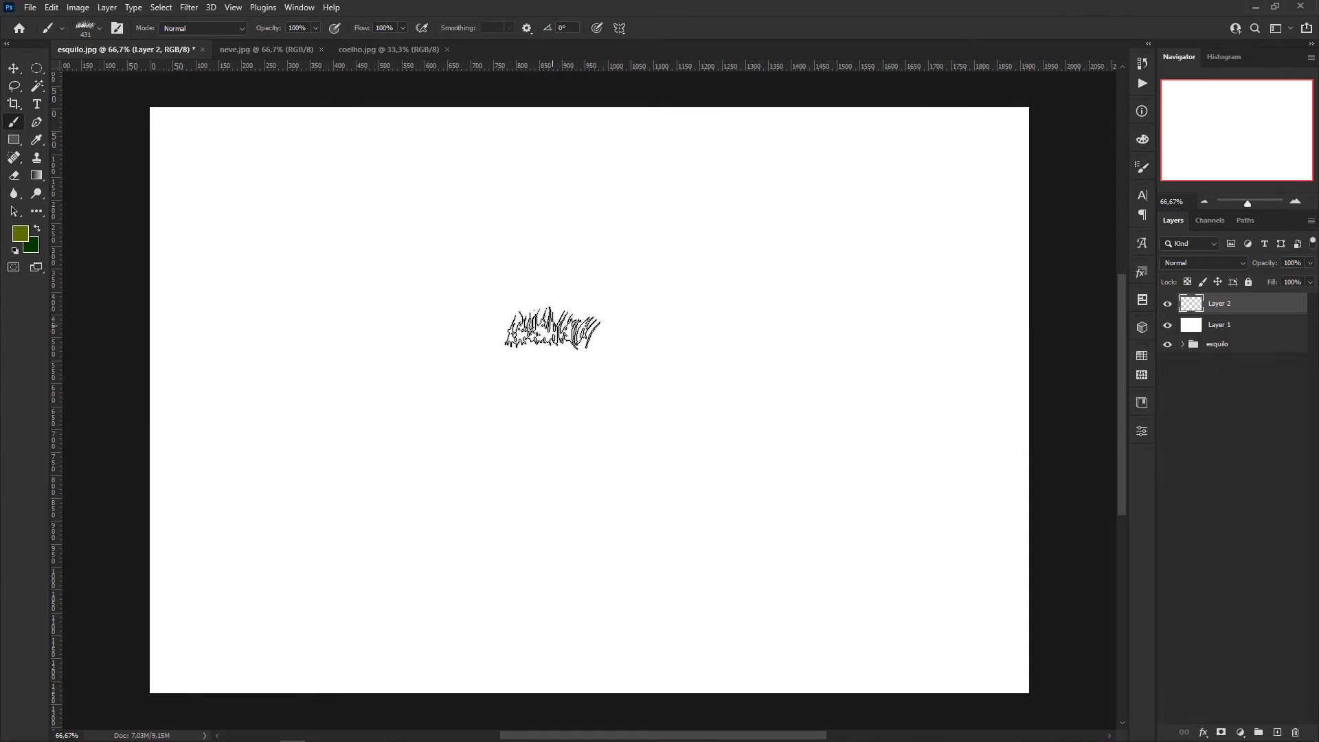
Reduce the grass brush size to 39 px and paint a short zigzag test stroke.
{"action": "right_click", "coordinate": [550, 323]}
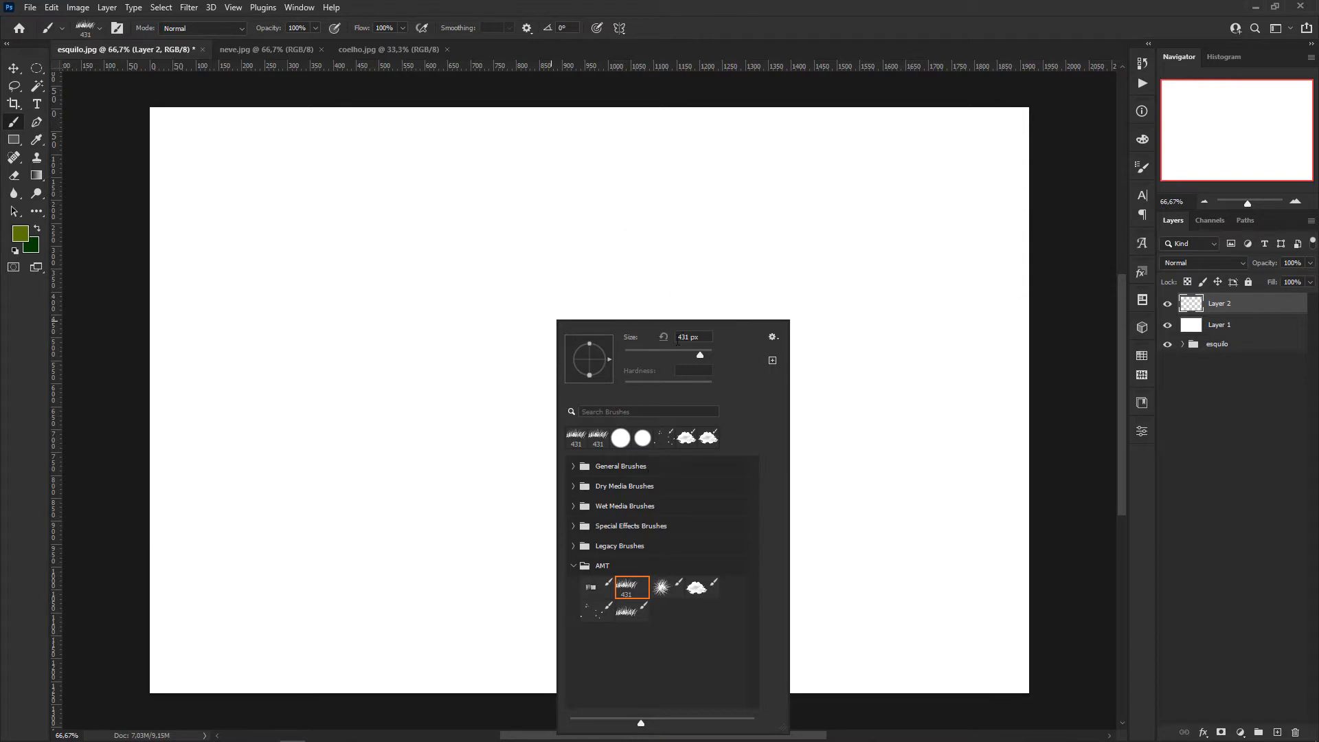
{"action": "left_click_drag", "start_coordinate": [674, 352], "coordinate": [646, 354]}
{"action": "left_click", "coordinate": [684, 354]}
{"action": "mouse_move", "coordinate": [536, 249]}
{"action": "left_mouse_down"}
{"action": "mouse_move", "coordinate": [594, 320]}
{"action": "mouse_move", "coordinate": [581, 378]}
{"action": "left_mouse_up"}
Enlarge the grass brush to 1457 px, paint a test stroke, and undo both grass strokes.
{"action": "right_click", "coordinate": [662, 342]}
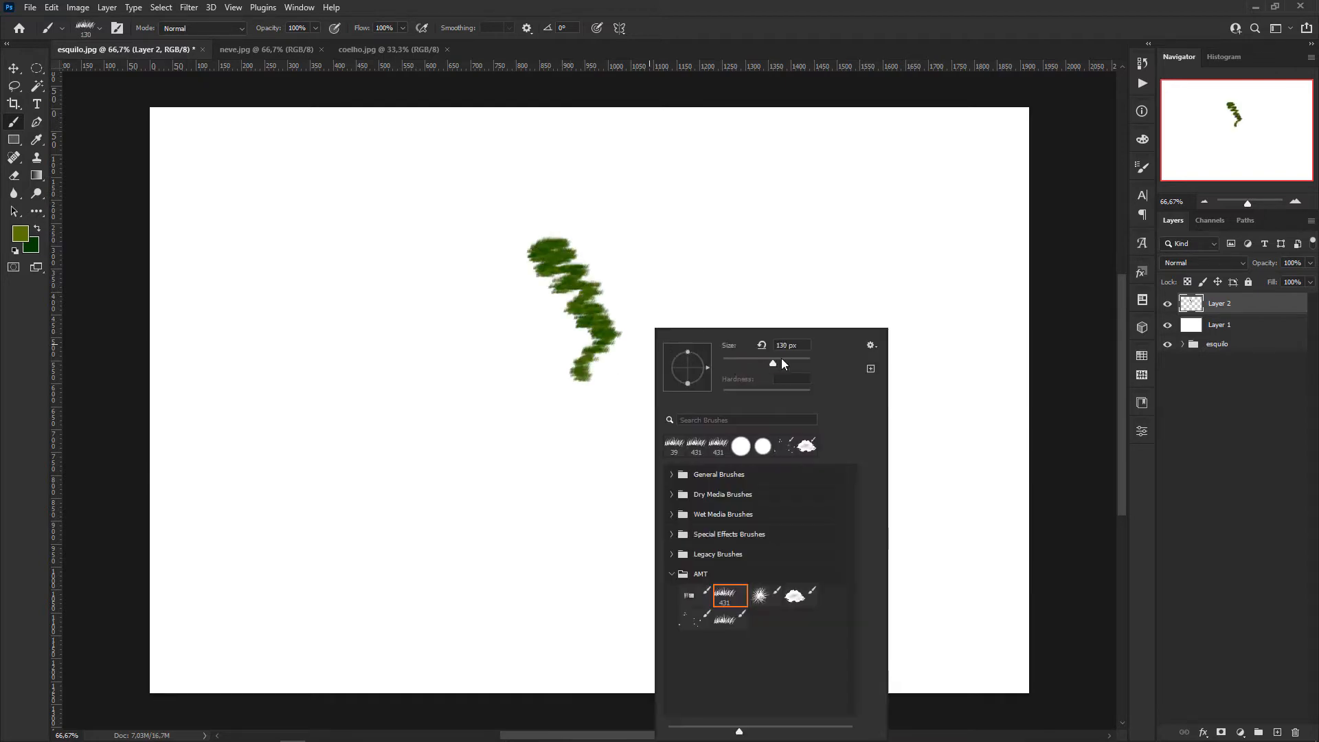
{"action": "mouse_move", "coordinate": [474, 350]}
{"action": "left_mouse_down"}
{"action": "mouse_move", "coordinate": [715, 364]}
{"action": "mouse_move", "coordinate": [533, 376]}
{"action": "mouse_move", "coordinate": [501, 419]}
{"action": "mouse_move", "coordinate": [711, 338]}
{"action": "left_mouse_up"}
{"action": "key", "text": "ctrl+z"}
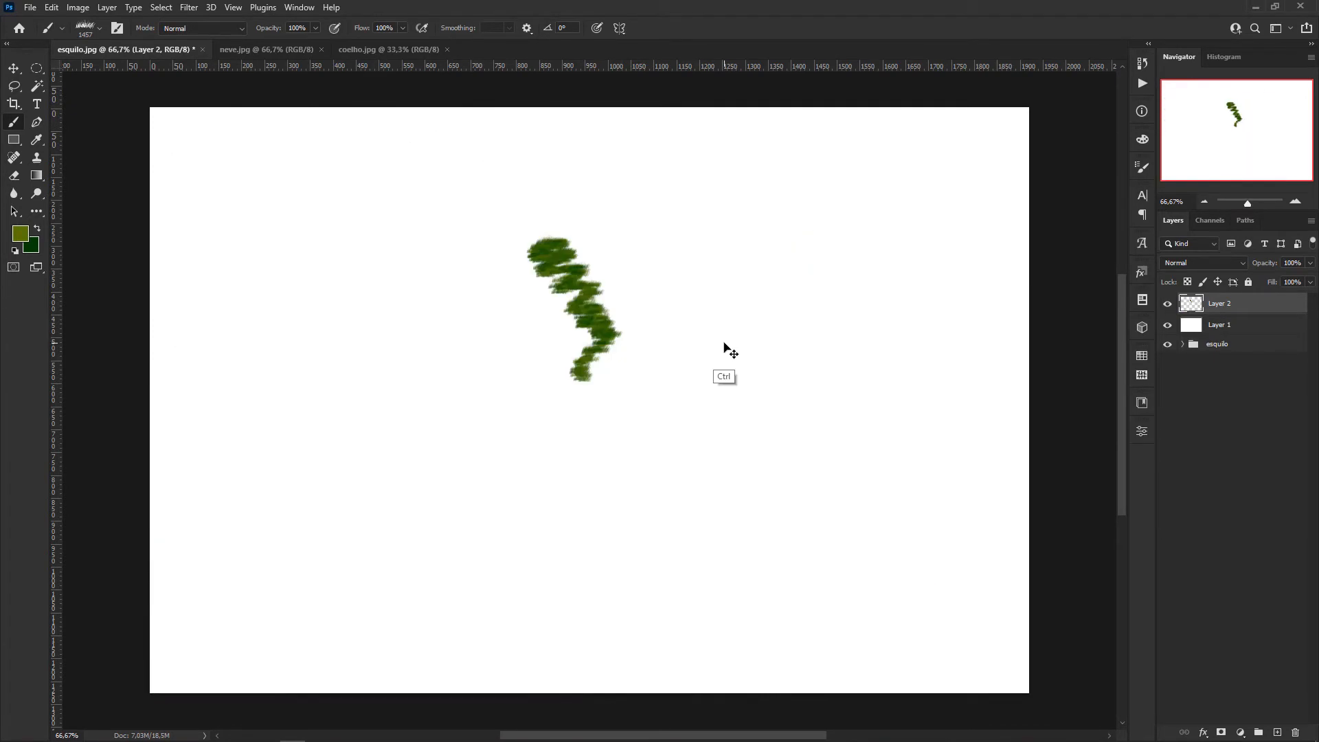
{"action": "key", "text": "ctrl+z"}
Select the hard round brush with 100% hardness from the General Brushes group.
{"action": "right_click", "coordinate": [658, 336]}
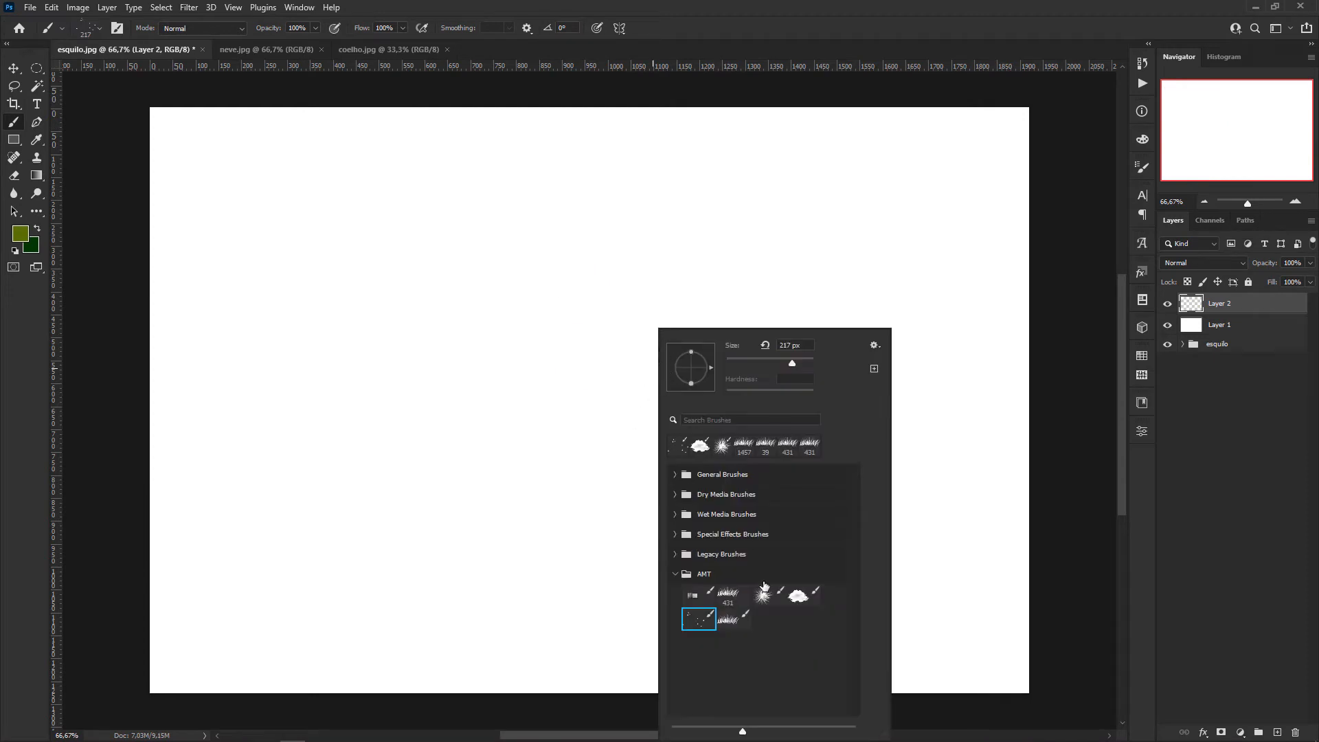
{"action": "left_click", "coordinate": [1241, 308]}
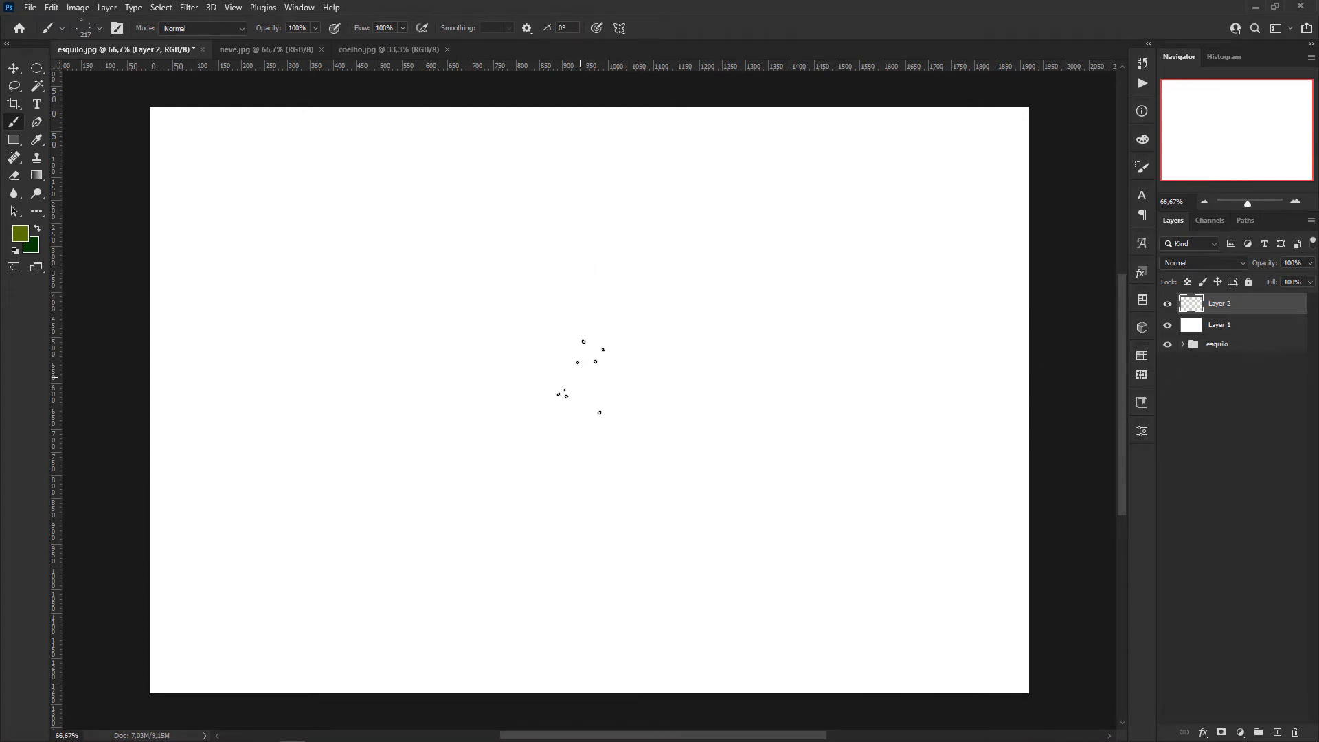
{"action": "right_click", "coordinate": [596, 336]}
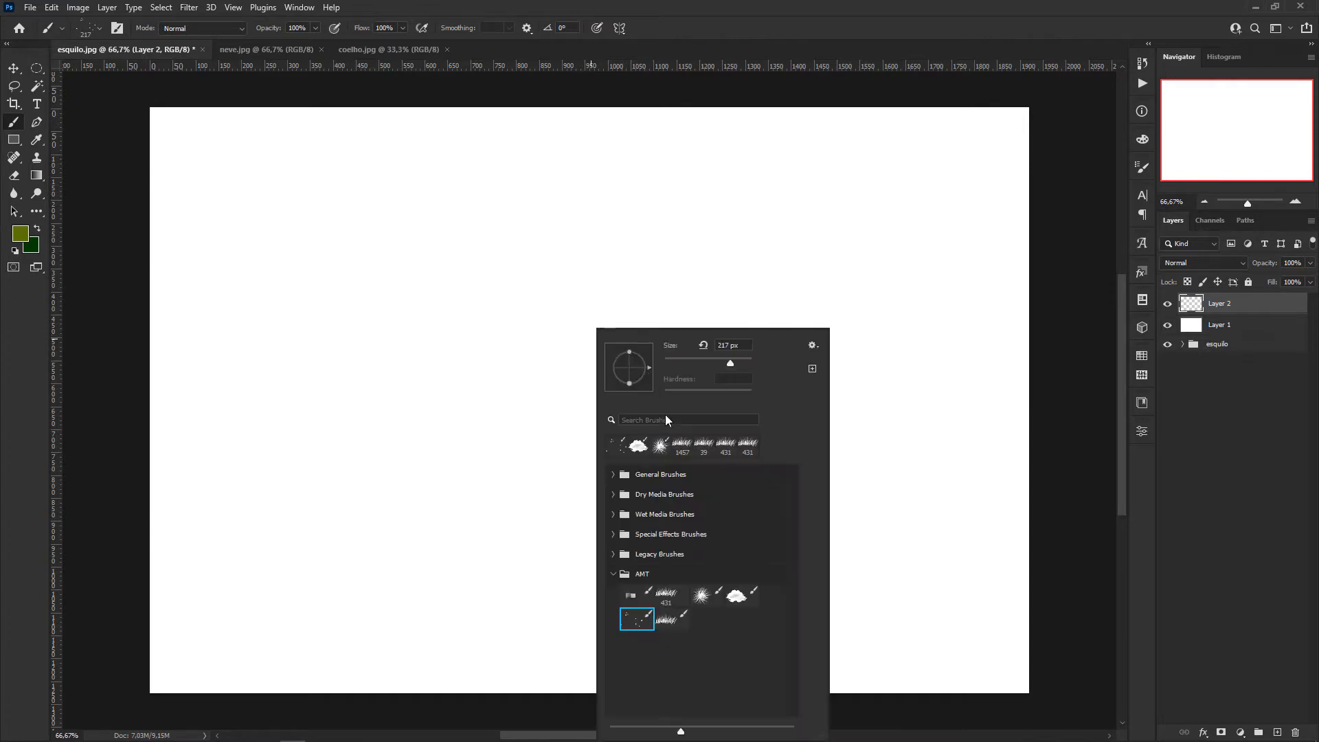
{"action": "left_click", "coordinate": [615, 474]}
{"action": "left_click", "coordinate": [666, 496]}
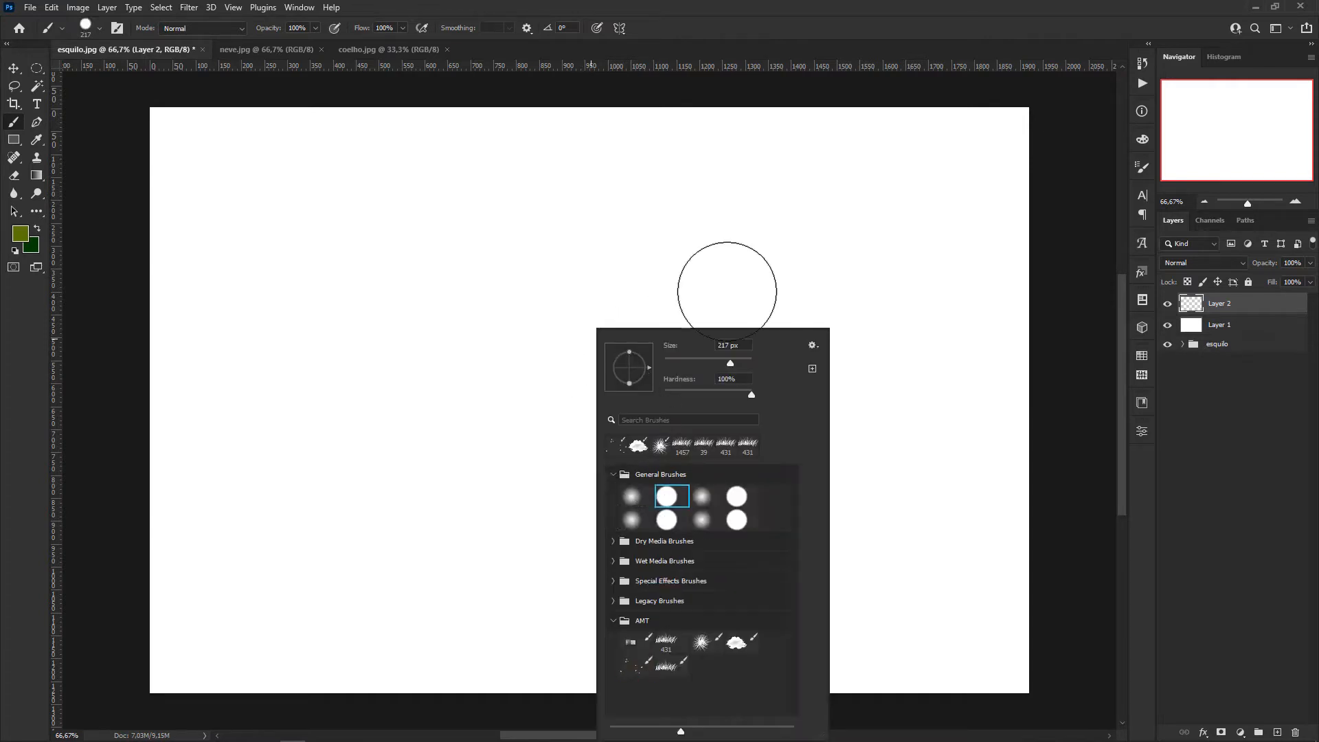
{"action": "left_click", "coordinate": [774, 32]}
Resize the hard round brush to 55 px and paint an opening and a closing square bracket on the canvas.
{"action": "mouse_move", "coordinate": [524, 360]}
{"action": "left_mouse_down", "text": "alt"}
{"action": "mouse_move", "coordinate": [489, 362]}
{"action": "mouse_move", "coordinate": [512, 340]}
{"action": "mouse_move", "coordinate": [608, 432]}
{"action": "mouse_move", "coordinate": [604, 474]}
{"action": "left_mouse_up", "text": "alt"}
{"action": "key", "text": "ctrl+z"}
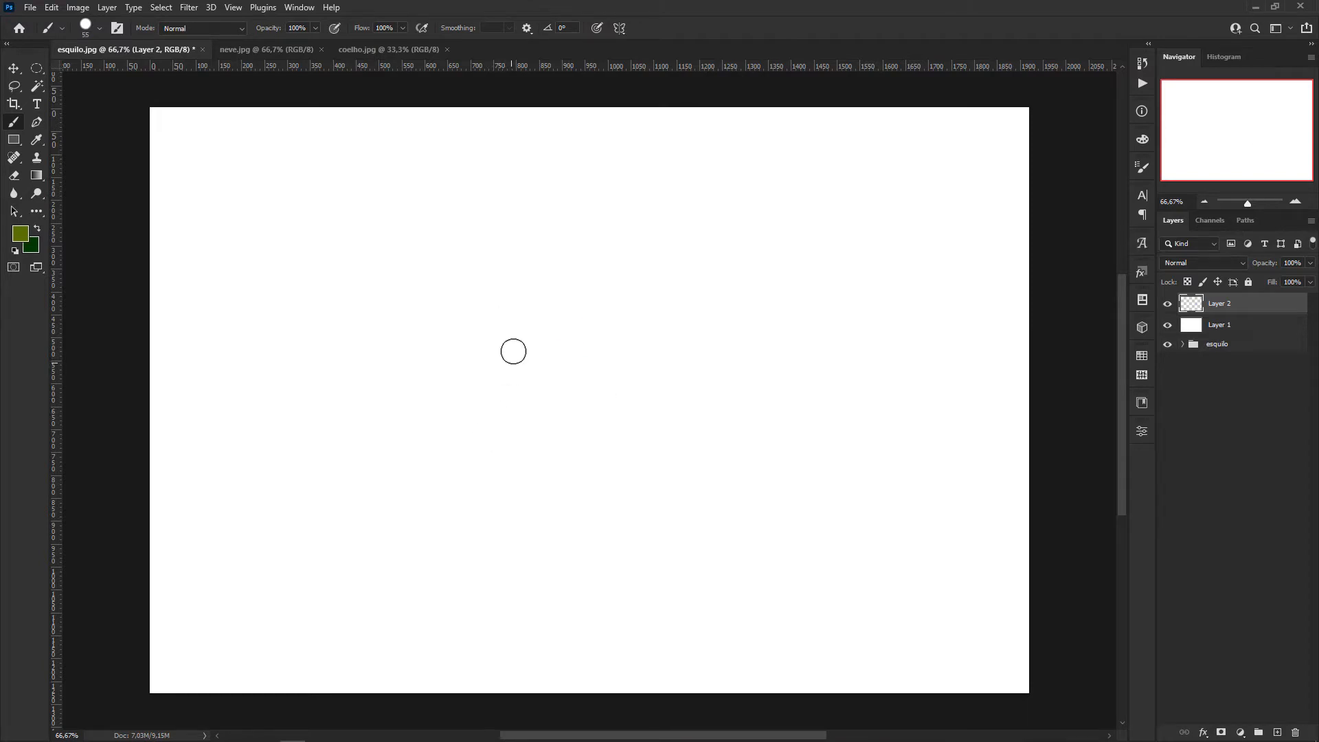
{"action": "right_click", "coordinate": [523, 367]}
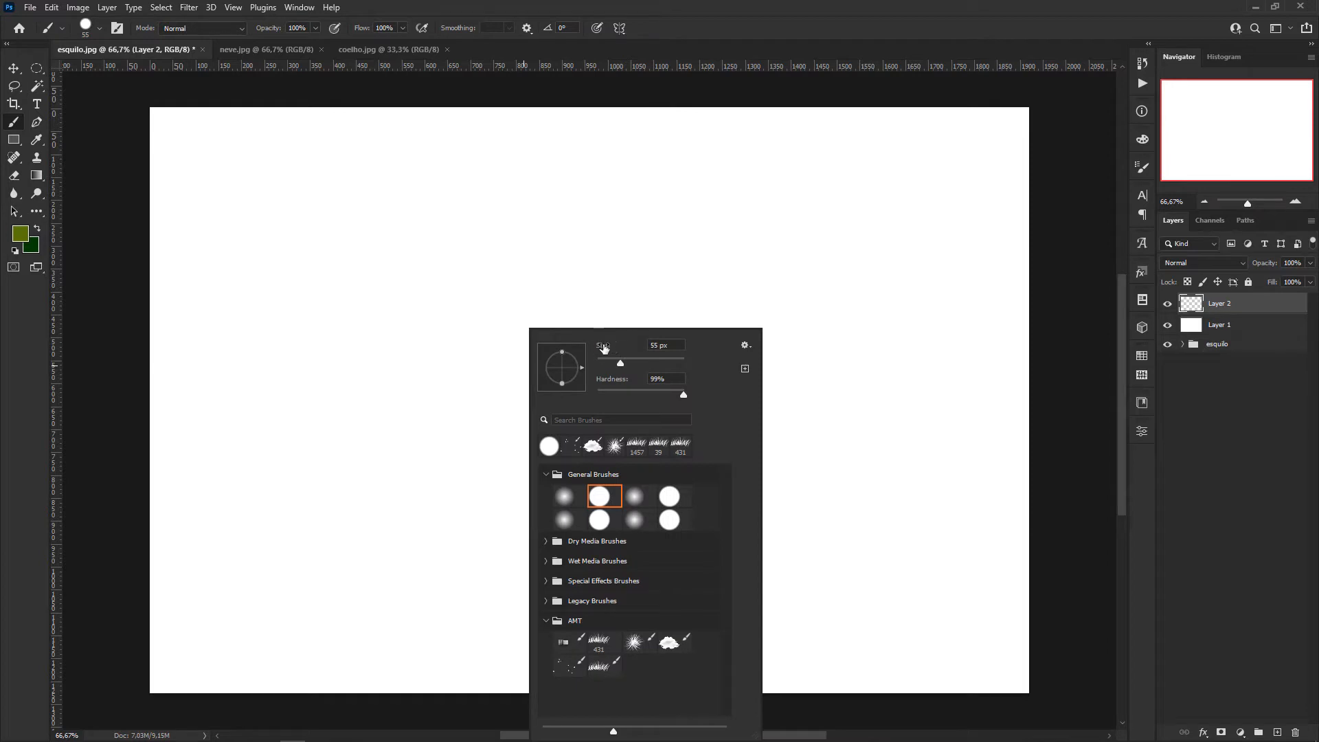
{"action": "left_click", "coordinate": [743, 23]}
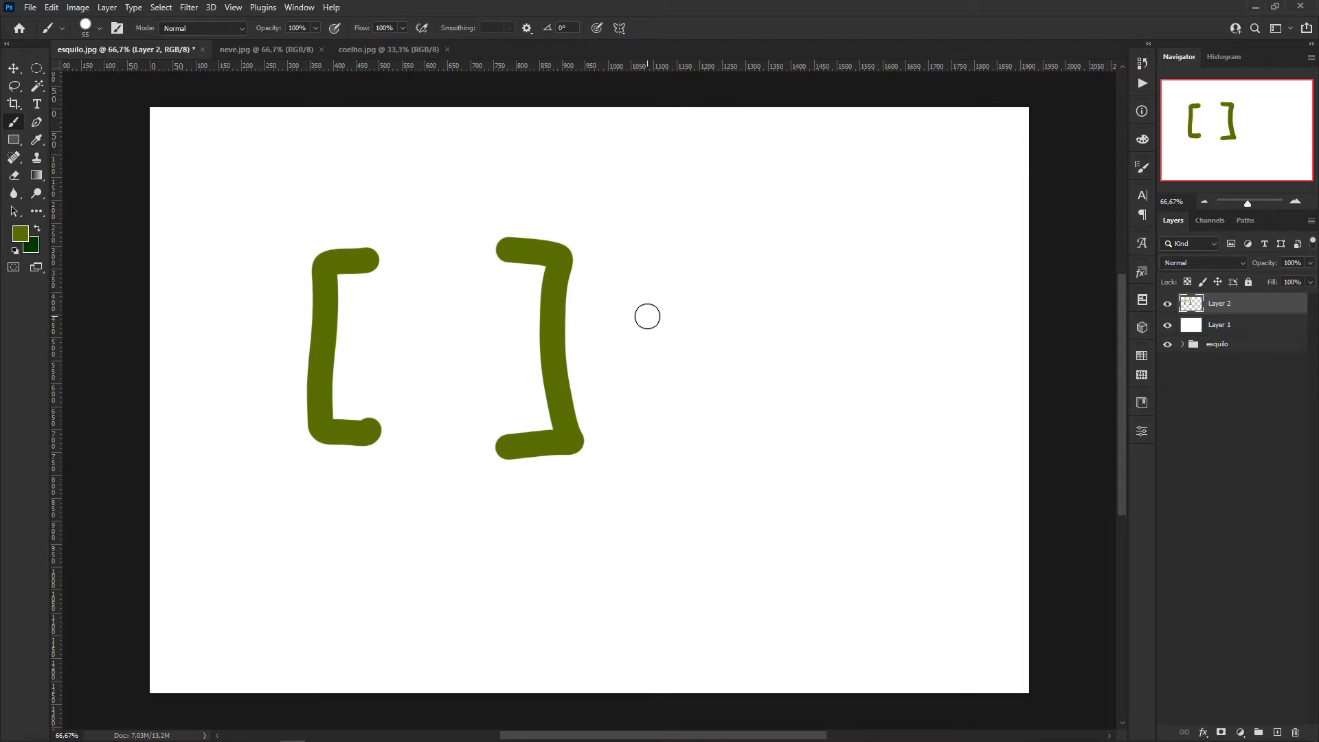
Shrink the brush in increments and paint a thin zigzag line beside the closing bracket.
{"action": "key", "text": "bracketleft"}
{"action": "key", "text": "bracketleft"}
{"action": "key", "text": "bracketleft"}
{"action": "key", "text": "bracketleft"}
{"action": "key", "text": "bracketleft"}
{"action": "key", "text": "bracketleft"}
{"action": "key", "text": "bracketleft"}
{"action": "key", "text": "bracketleft"}
{"action": "key", "text": "bracketleft"}
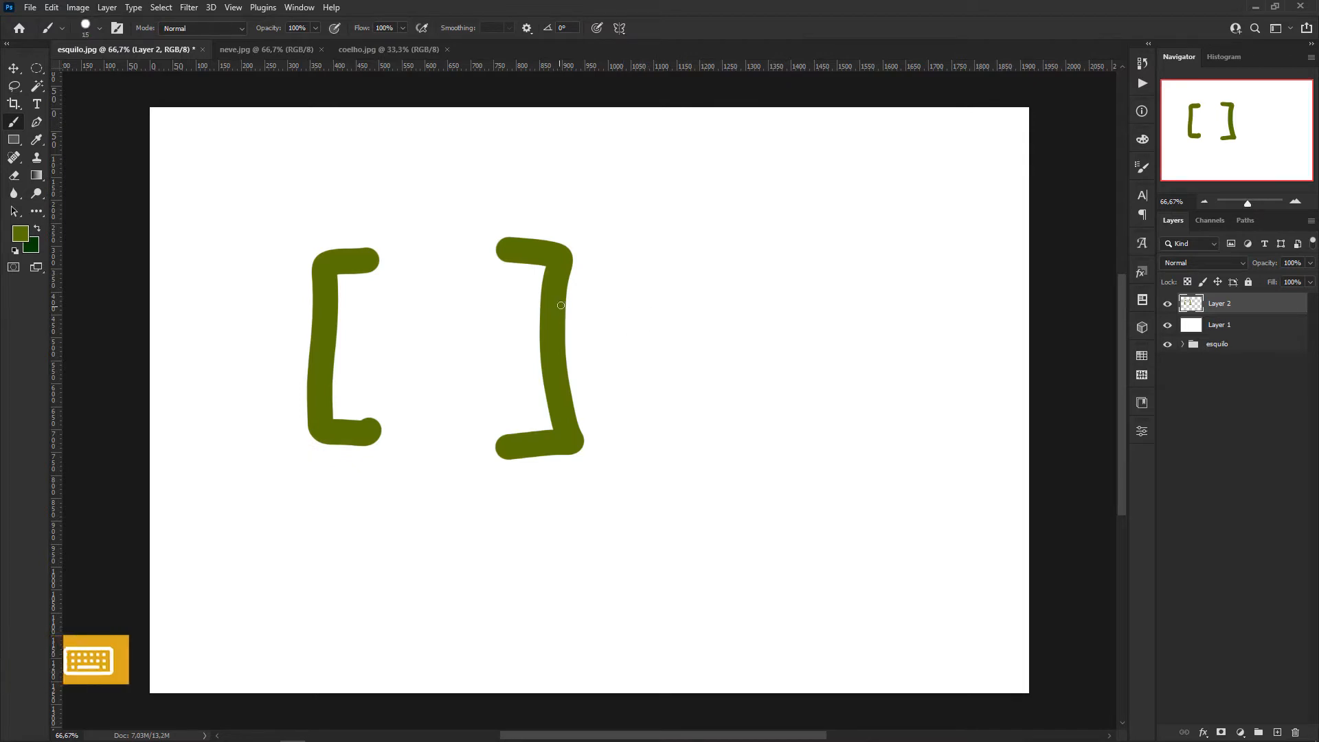
{"action": "mouse_move", "coordinate": [622, 314]}
{"action": "left_mouse_down"}
{"action": "mouse_move", "coordinate": [654, 269]}
{"action": "mouse_move", "coordinate": [635, 374]}
{"action": "mouse_move", "coordinate": [672, 364]}
{"action": "left_mouse_up"}
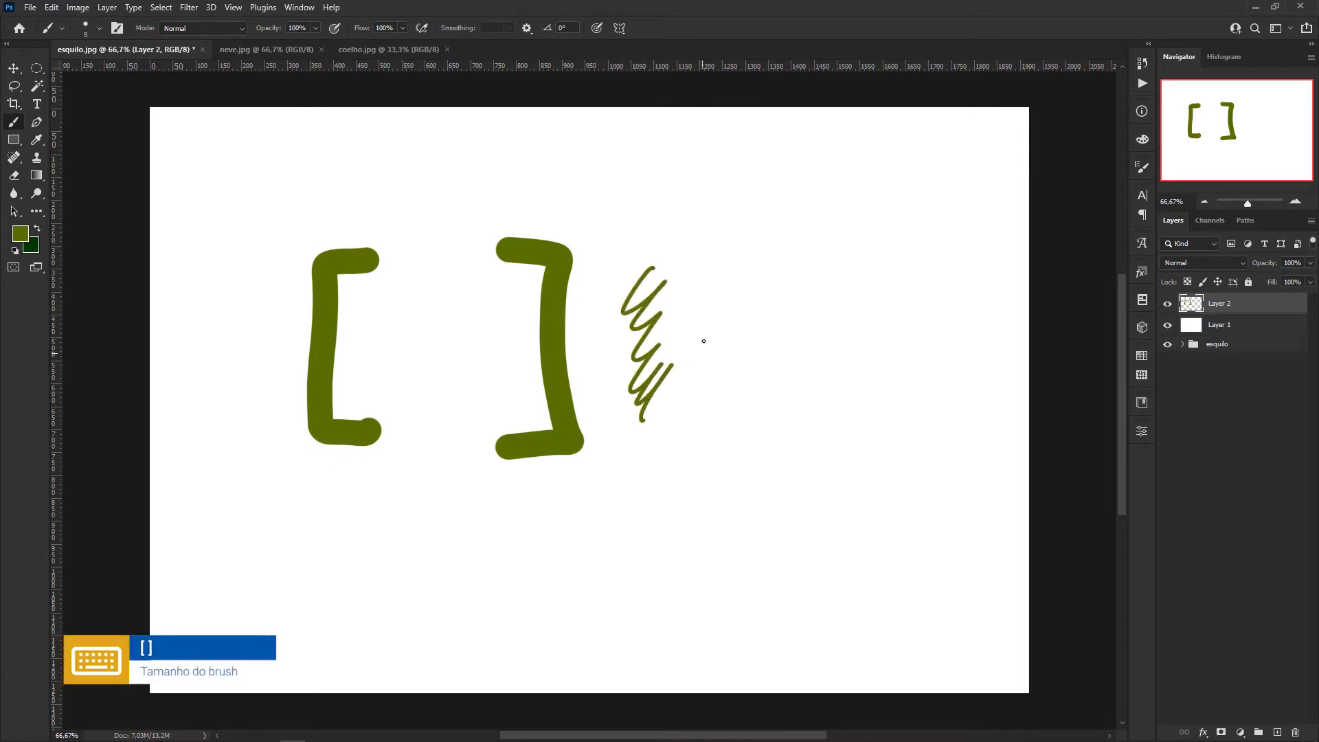
Enlarge the brush in increments to 100 px and paint a thick blob beside the thin zigzag.
{"action": "key", "text": "bracketright"}
{"action": "key", "text": "bracketright"}
{"action": "key", "text": "bracketright"}
{"action": "key", "text": "bracketright"}
{"action": "key", "text": "bracketright"}
{"action": "key", "text": "bracketright"}
{"action": "key", "text": "bracketright"}
{"action": "key", "text": "bracketright"}
{"action": "key", "text": "bracketright"}
{"action": "key", "text": "bracketright"}
{"action": "key", "text": "bracketright"}
{"action": "key", "text": "bracketright"}
{"action": "mouse_move", "coordinate": [724, 266]}
{"action": "left_mouse_down"}
{"action": "mouse_move", "coordinate": [760, 359]}
{"action": "mouse_move", "coordinate": [766, 481]}
{"action": "mouse_move", "coordinate": [831, 329]}
{"action": "mouse_move", "coordinate": [724, 262]}
{"action": "left_mouse_up"}
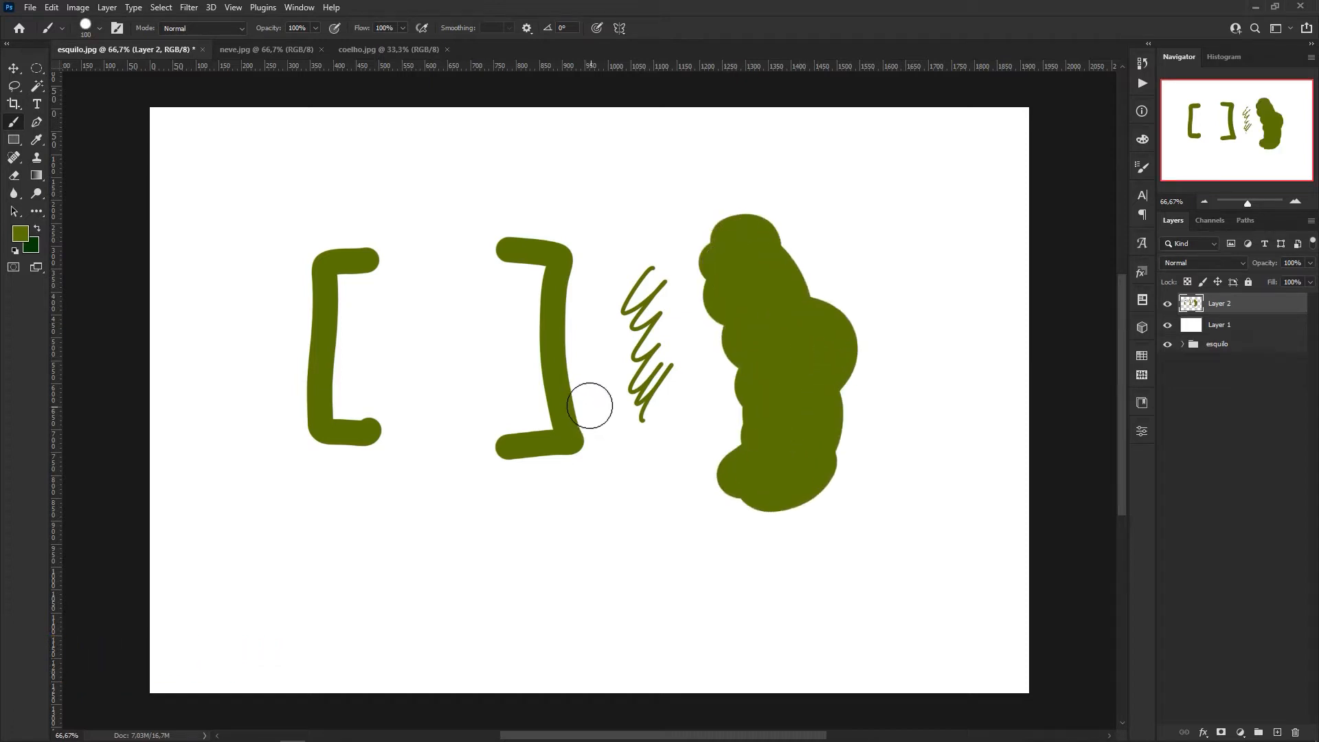
Clear all the test strokes from Layer 2 and remove the selection.
{"action": "key", "text": "Delete"}
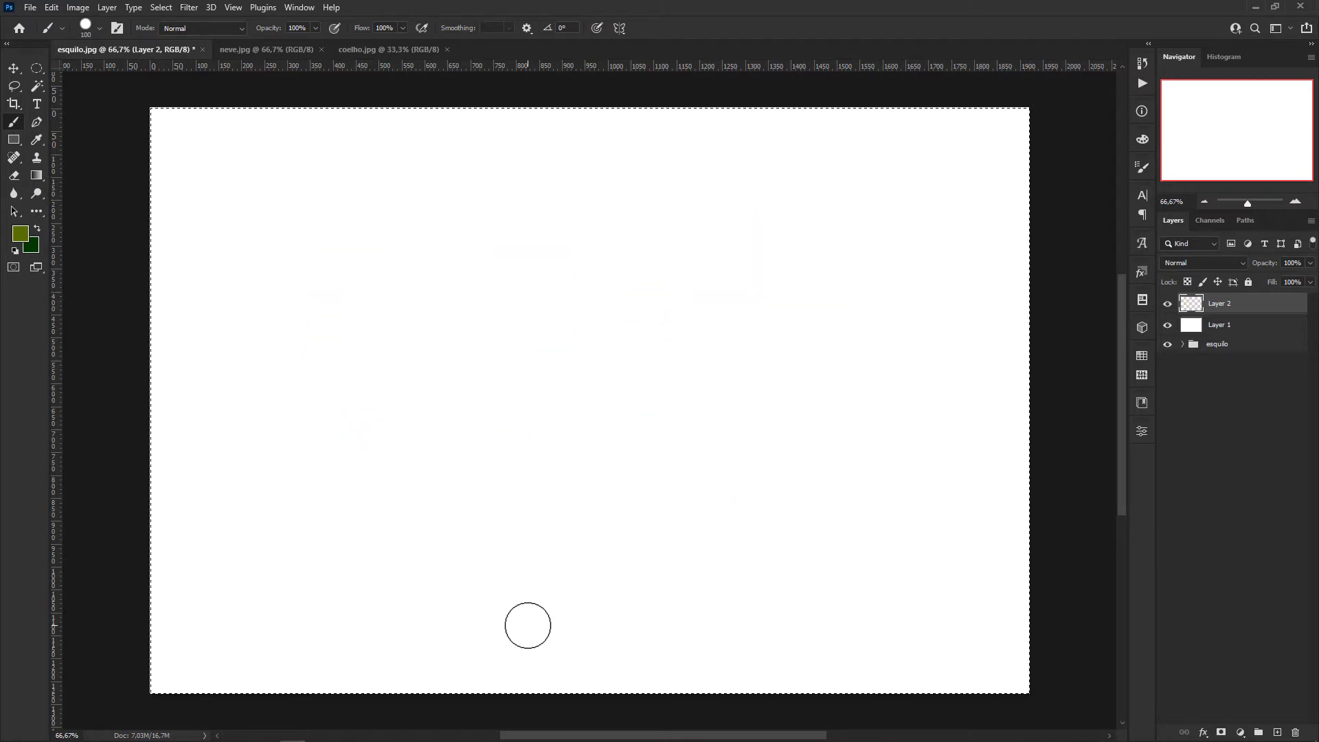
{"action": "key", "text": "ctrl+d"}
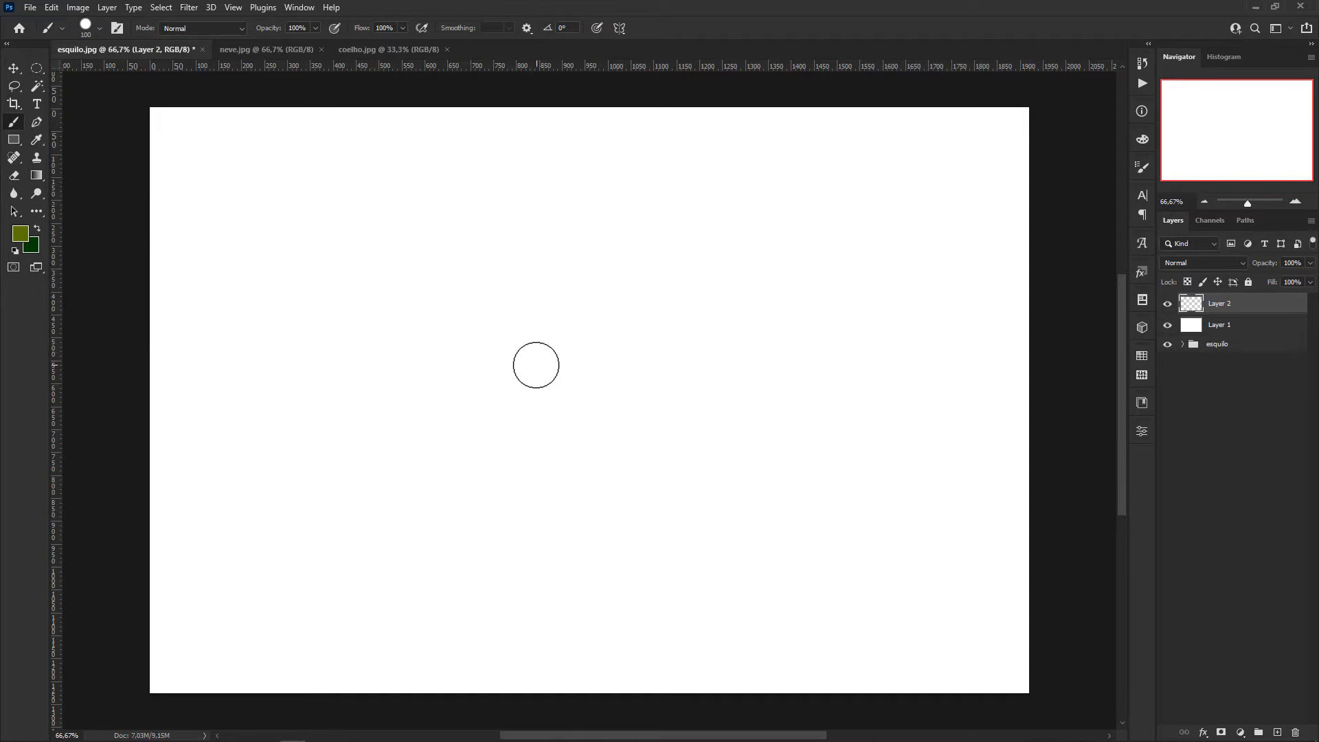
Shrink the brush to about half its diameter by adjusting it interactively on the canvas.
{"action": "key", "text": "alt"}
{"action": "right_click", "coordinate": [537, 350], "text": "alt"}
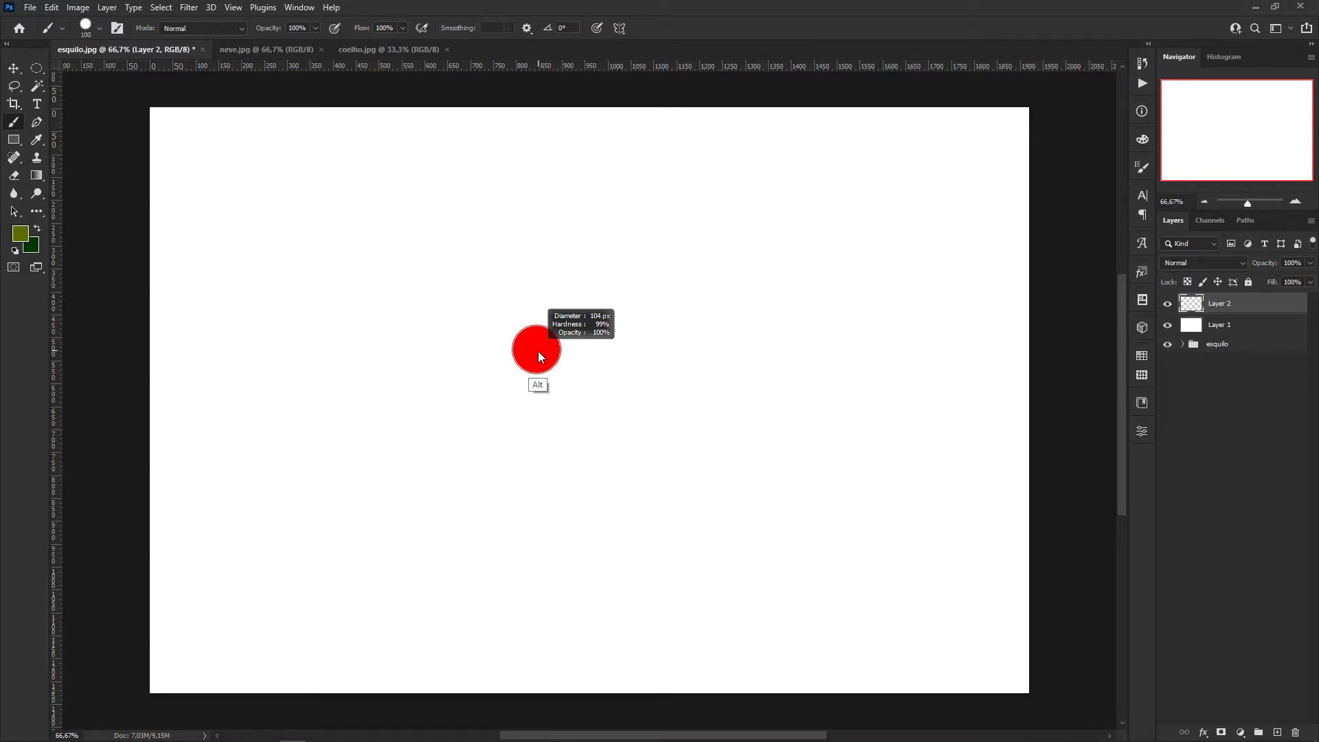
{"action": "mouse_move", "coordinate": [538, 353]}
{"action": "left_mouse_down"}
{"action": "mouse_move", "coordinate": [517, 356]}
{"action": "mouse_move", "coordinate": [599, 352]}
{"action": "mouse_move", "coordinate": [579, 340]}
{"action": "mouse_move", "coordinate": [562, 284]}
{"action": "mouse_move", "coordinate": [578, 190]}
{"action": "mouse_move", "coordinate": [551, 74]}
{"action": "mouse_move", "coordinate": [545, 309]}
{"action": "mouse_move", "coordinate": [487, 355]}
{"action": "mouse_move", "coordinate": [527, 227]}
{"action": "mouse_move", "coordinate": [515, 94]}
{"action": "mouse_move", "coordinate": [535, 26]}
{"action": "mouse_move", "coordinate": [565, 192]}
{"action": "mouse_move", "coordinate": [570, 364]}
{"action": "mouse_move", "coordinate": [698, 373]}
{"action": "mouse_move", "coordinate": [516, 399]}
{"action": "mouse_move", "coordinate": [552, 390]}
{"action": "left_mouse_up"}
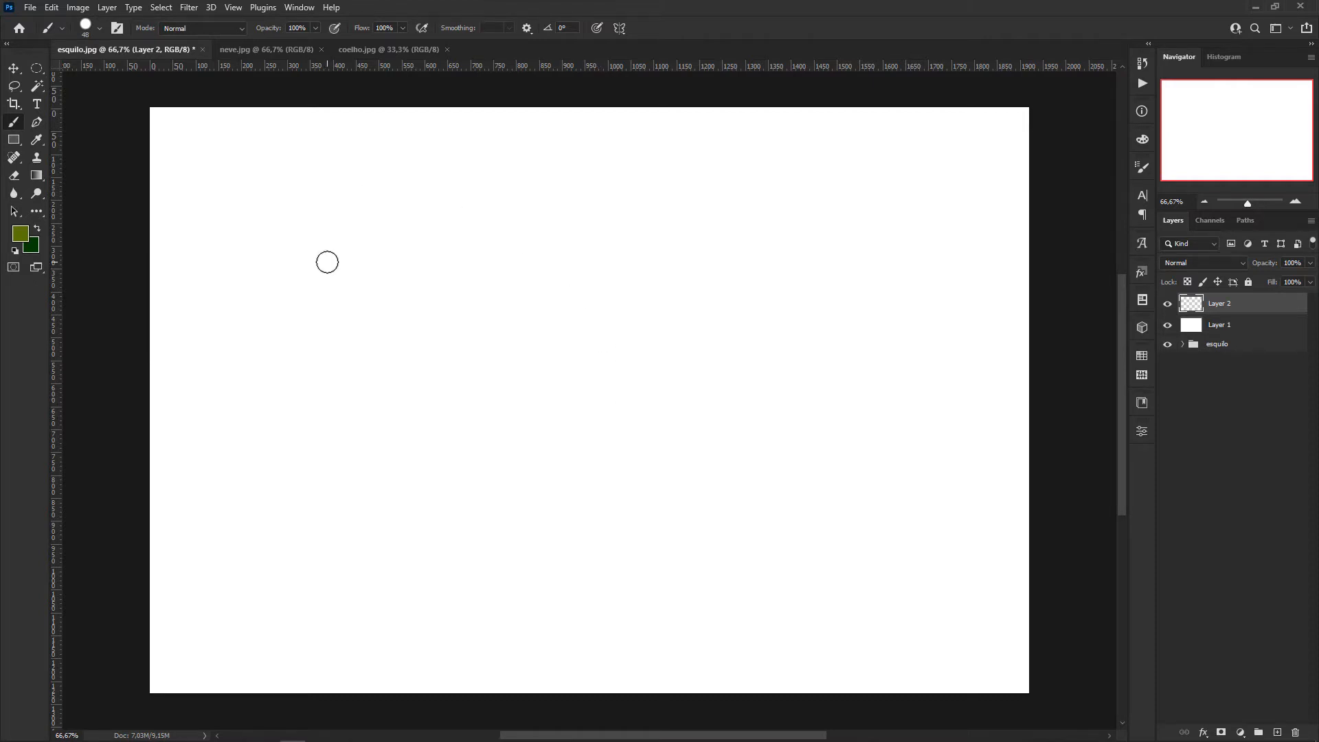
Delete Layer 2 and Layer 1 from esquilo.jpg so that only the esquilo group remains.
{"action": "left_click", "coordinate": [1240, 330], "text": "ctrl"}
{"action": "key", "text": "Delete"}
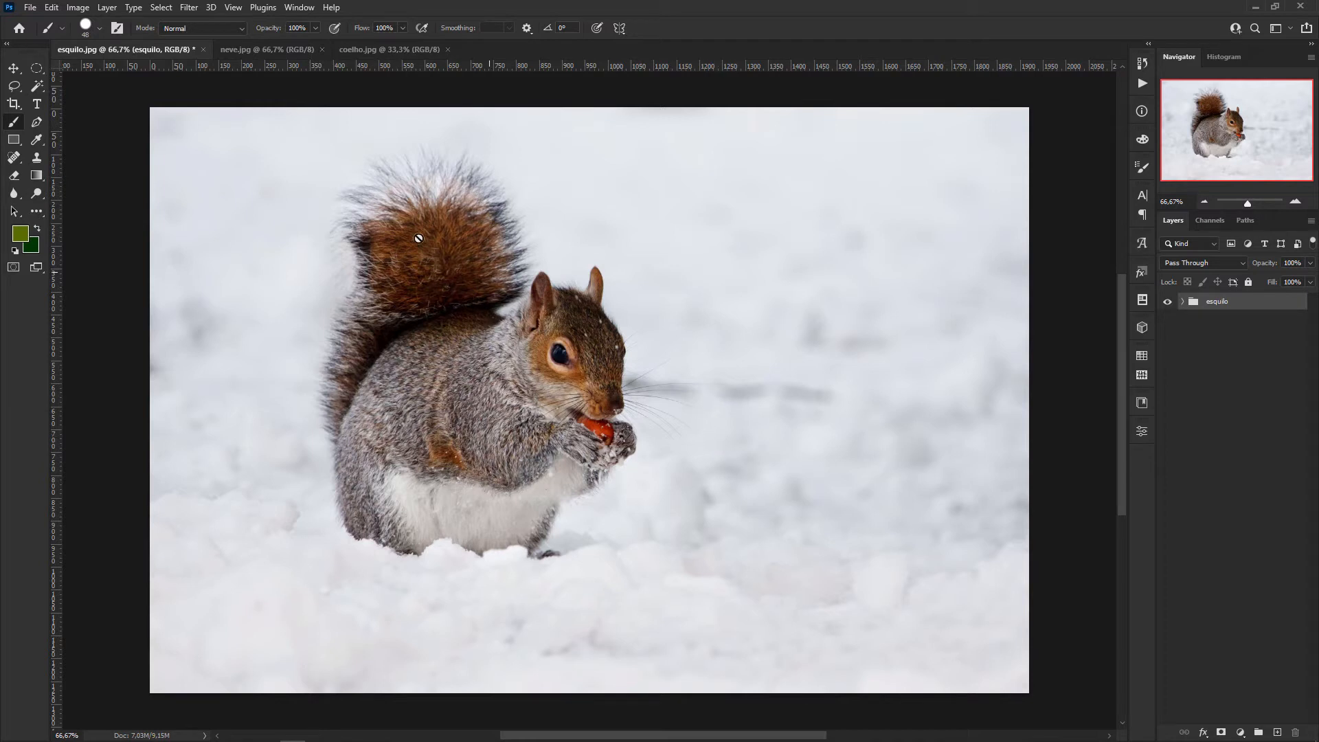
Switch to neve.jpg and examine the shapes and sizes of the falling snowflakes up close.
{"action": "left_click", "coordinate": [270, 49]}
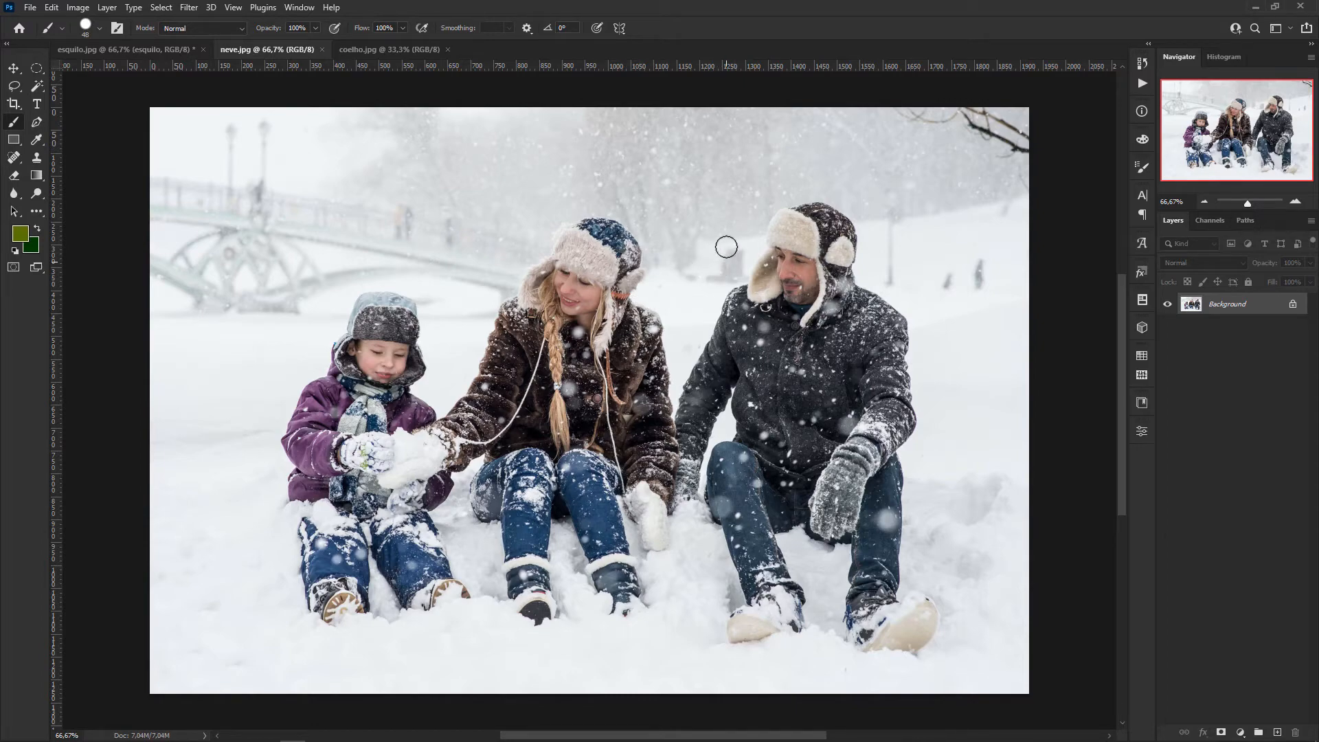
{"action": "key", "text": "ctrl+space"}
{"action": "left_click_drag", "start_coordinate": [684, 180], "coordinate": [757, 189]}
{"action": "mouse_move", "coordinate": [701, 304]}
{"action": "left_mouse_down"}
{"action": "mouse_move", "coordinate": [687, 436]}
{"action": "mouse_move", "coordinate": [712, 459]}
{"action": "left_mouse_up"}
{"action": "key", "text": "ctrl"}
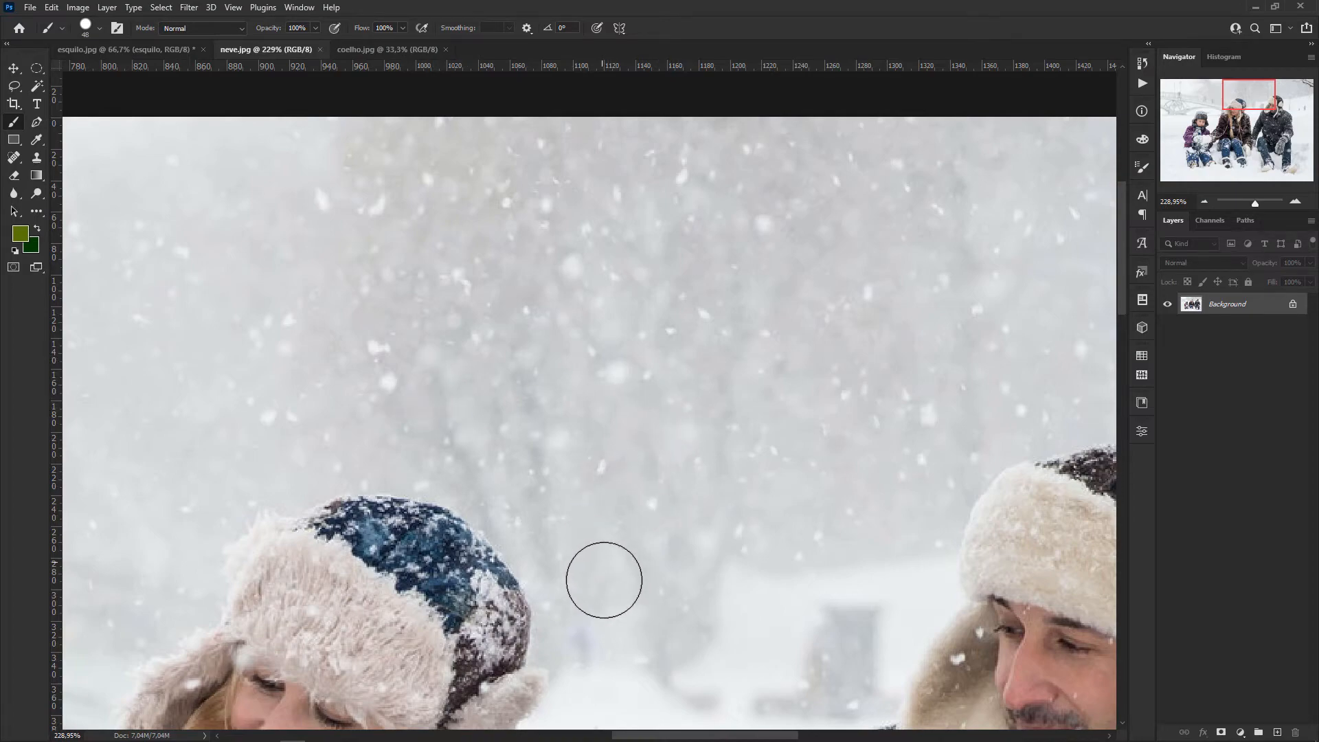
{"action": "left_click_drag", "start_coordinate": [603, 580], "coordinate": [609, 365]}
{"action": "scroll", "coordinate": [609, 367], "scroll_direction": "down", "scroll_amount": 2}
{"action": "scroll", "coordinate": [609, 367], "scroll_direction": "right", "scroll_amount": 2}
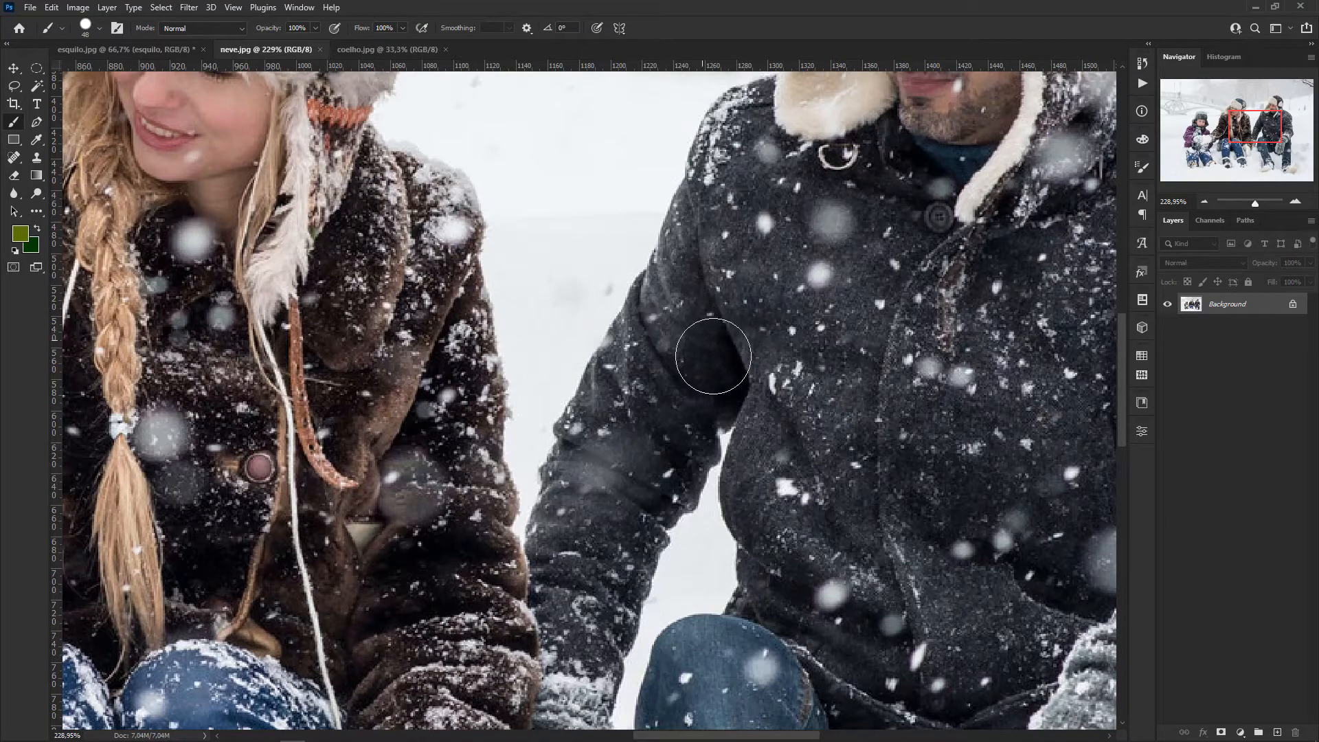
{"action": "key", "text": "z"}
{"action": "mouse_move", "coordinate": [732, 384]}
{"action": "left_mouse_down"}
{"action": "mouse_move", "coordinate": [675, 392]}
{"action": "mouse_move", "coordinate": [699, 408]}
{"action": "mouse_move", "coordinate": [680, 408]}
{"action": "left_mouse_up"}
{"action": "key", "text": "b"}
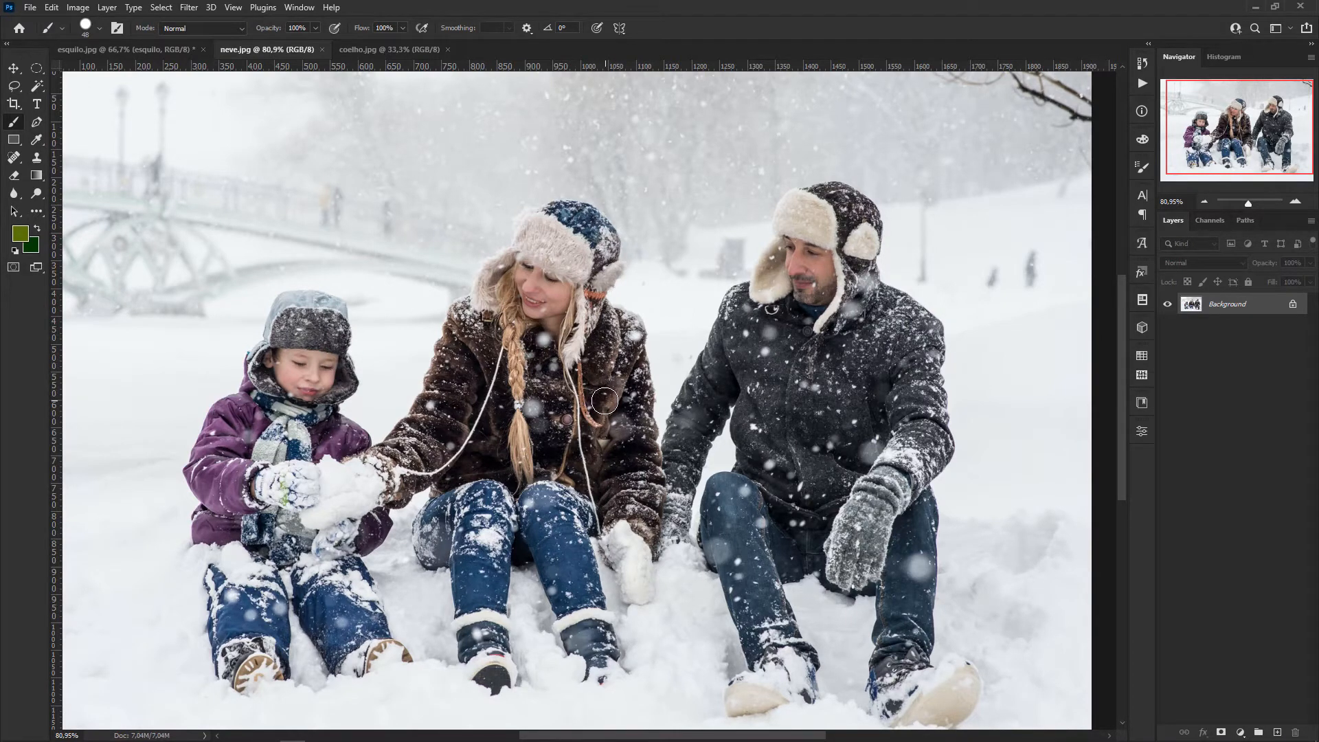
Create a 1000 x 1000 px RGB document at 72 ppi with a white background and add an empty layer.
{"action": "key", "text": "ctrl"}
{"action": "key", "text": "ctrl+n"}
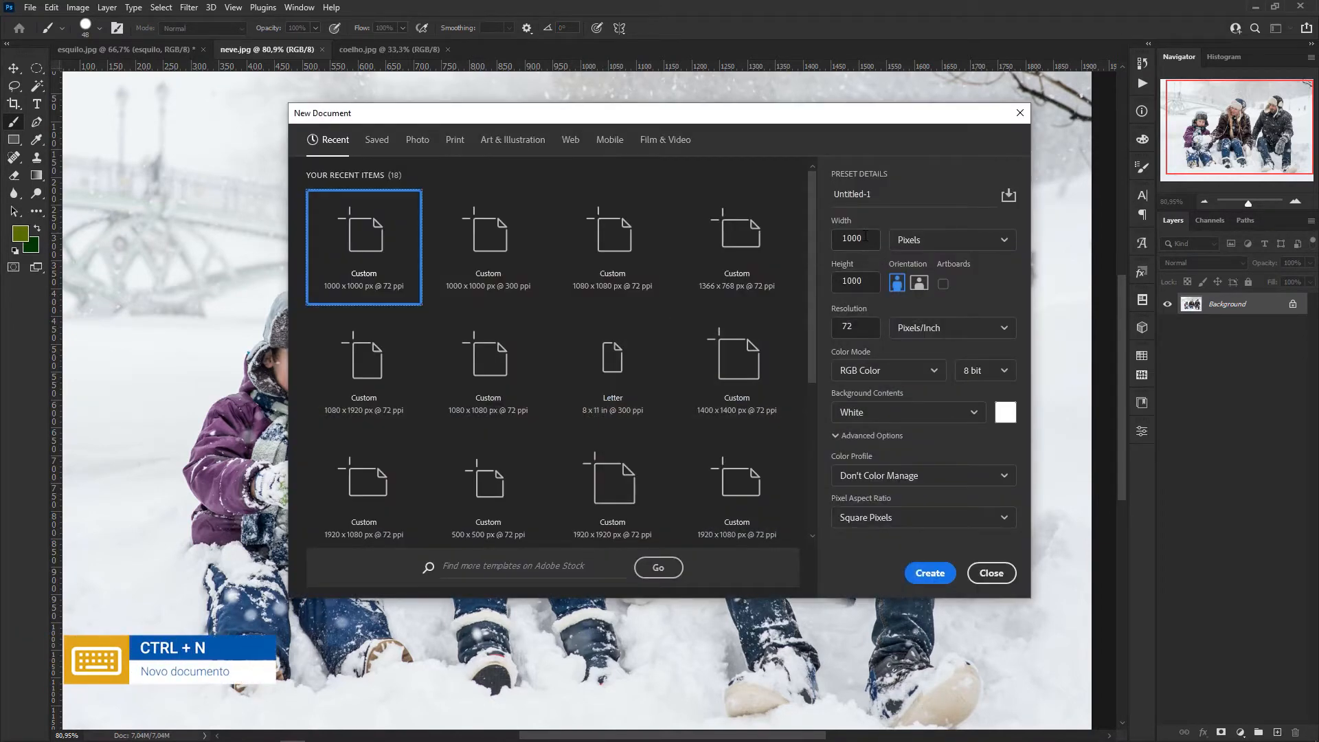
{"action": "left_click_drag", "start_coordinate": [865, 237], "coordinate": [835, 246]}
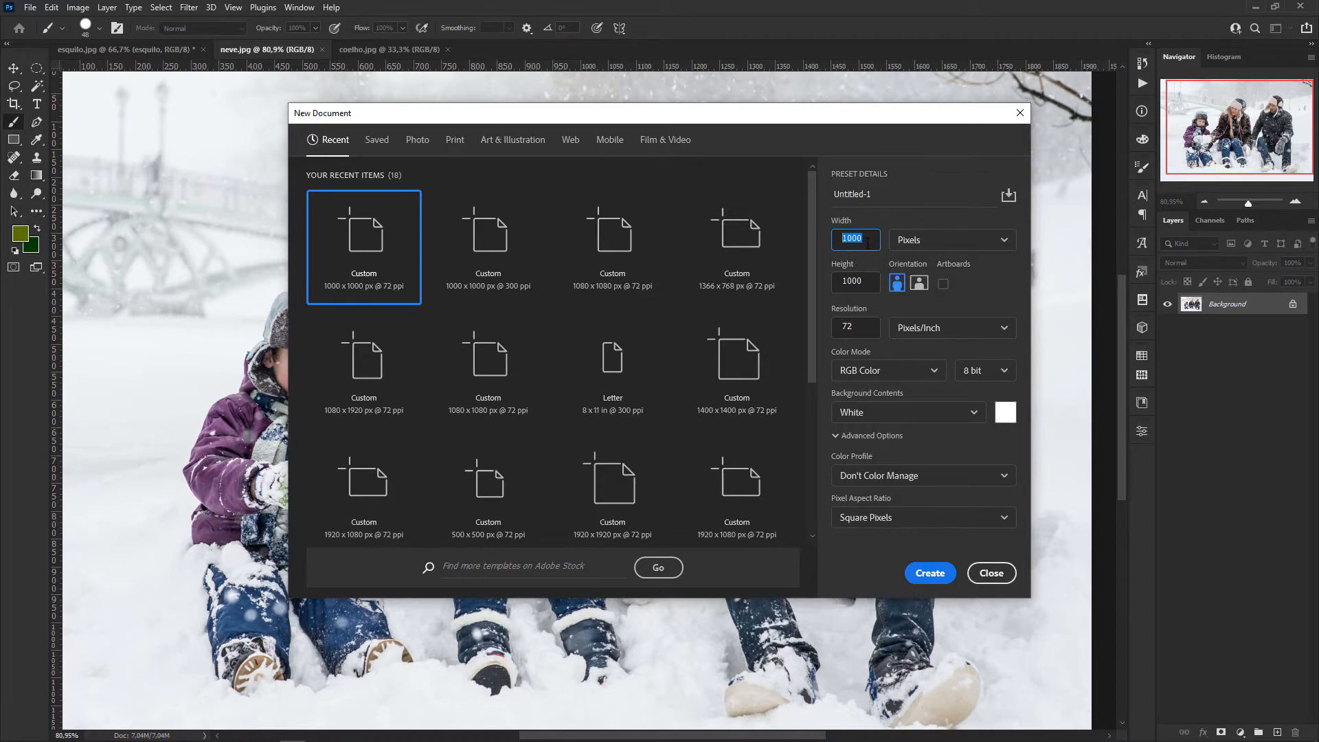
{"action": "type", "text": "10"}
{"action": "left_click", "coordinate": [930, 573]}
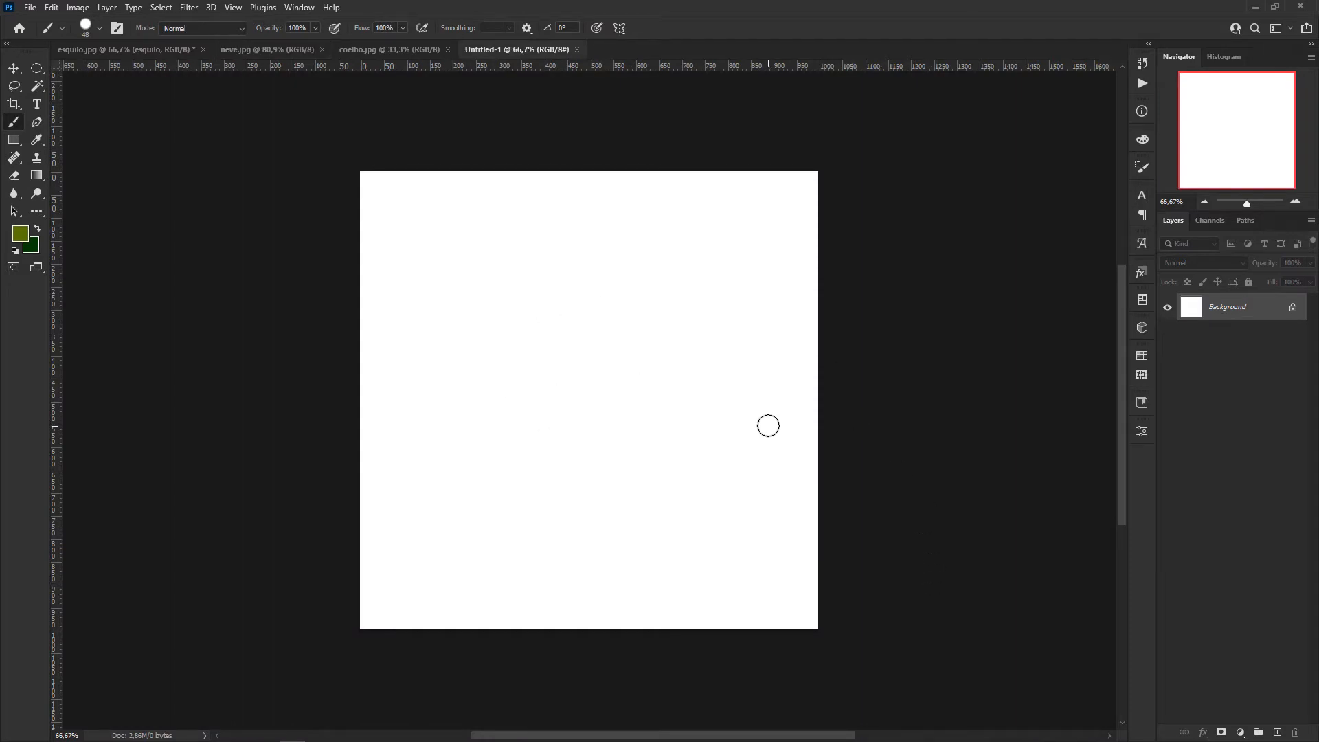
{"action": "key", "text": "ctrl+shift+alt+n"}
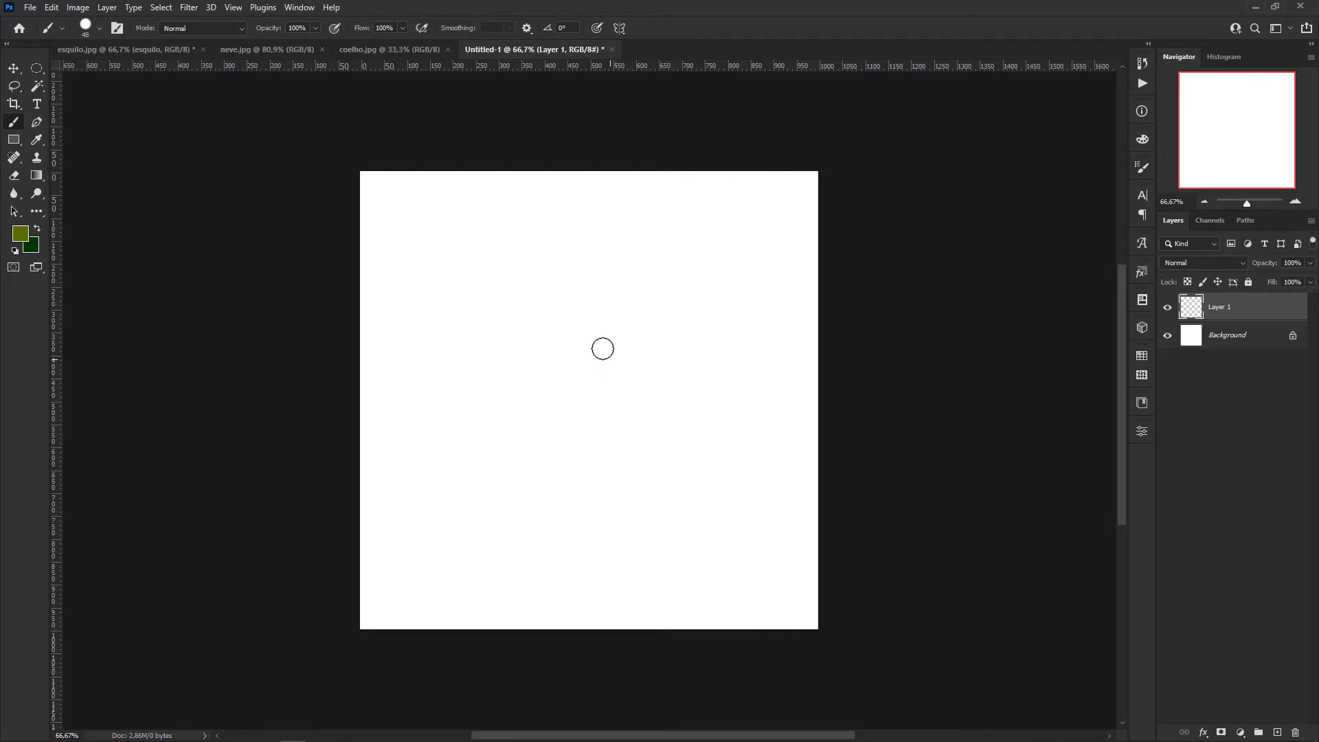
Reset the colors to black and white, set the brush to 20 px, and paint scattered irregular blobs on Layer 1.
{"action": "key", "text": "bracketleft"}
{"action": "key", "text": "bracketleft"}
{"action": "key", "text": "bracketleft"}
{"action": "key", "text": "d"}
{"action": "left_click_drag", "start_coordinate": [473, 256], "coordinate": [473, 272]}
{"action": "left_click_drag", "start_coordinate": [687, 358], "coordinate": [685, 366]}
{"action": "left_click_drag", "start_coordinate": [451, 492], "coordinate": [450, 503]}
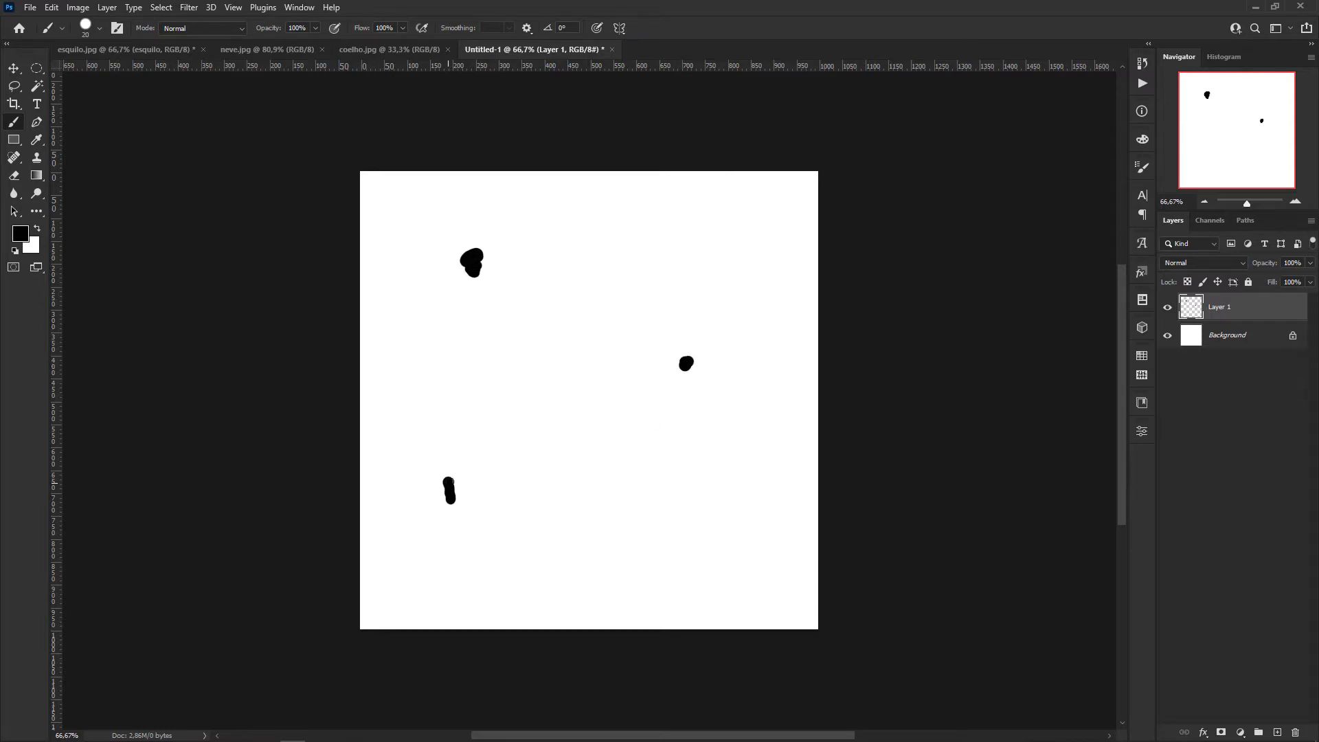
{"action": "left_click", "coordinate": [447, 491]}
{"action": "left_click", "coordinate": [581, 453]}
{"action": "left_click", "coordinate": [737, 205]}
Reduce the brush to 10 px and add small specks in the gaps between the larger blobs.
{"action": "key", "text": "bracketleft"}
{"action": "left_click_drag", "start_coordinate": [741, 574], "coordinate": [749, 583]}
{"action": "left_click_drag", "start_coordinate": [670, 437], "coordinate": [671, 445]}
{"action": "left_click_drag", "start_coordinate": [463, 371], "coordinate": [469, 367]}
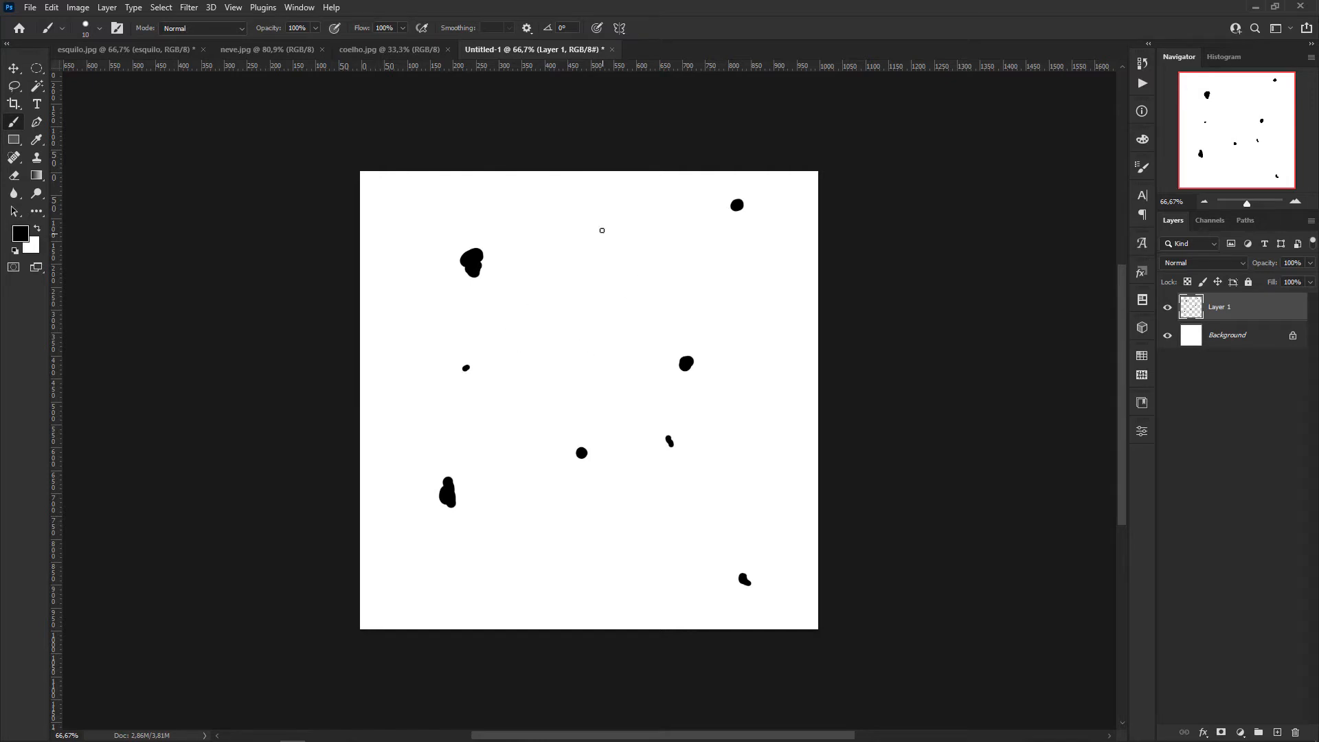
{"action": "left_click_drag", "start_coordinate": [536, 586], "coordinate": [537, 588]}
Define the painted blobs and specks as a new named brush preset.
{"action": "left_click", "coordinate": [53, 9]}
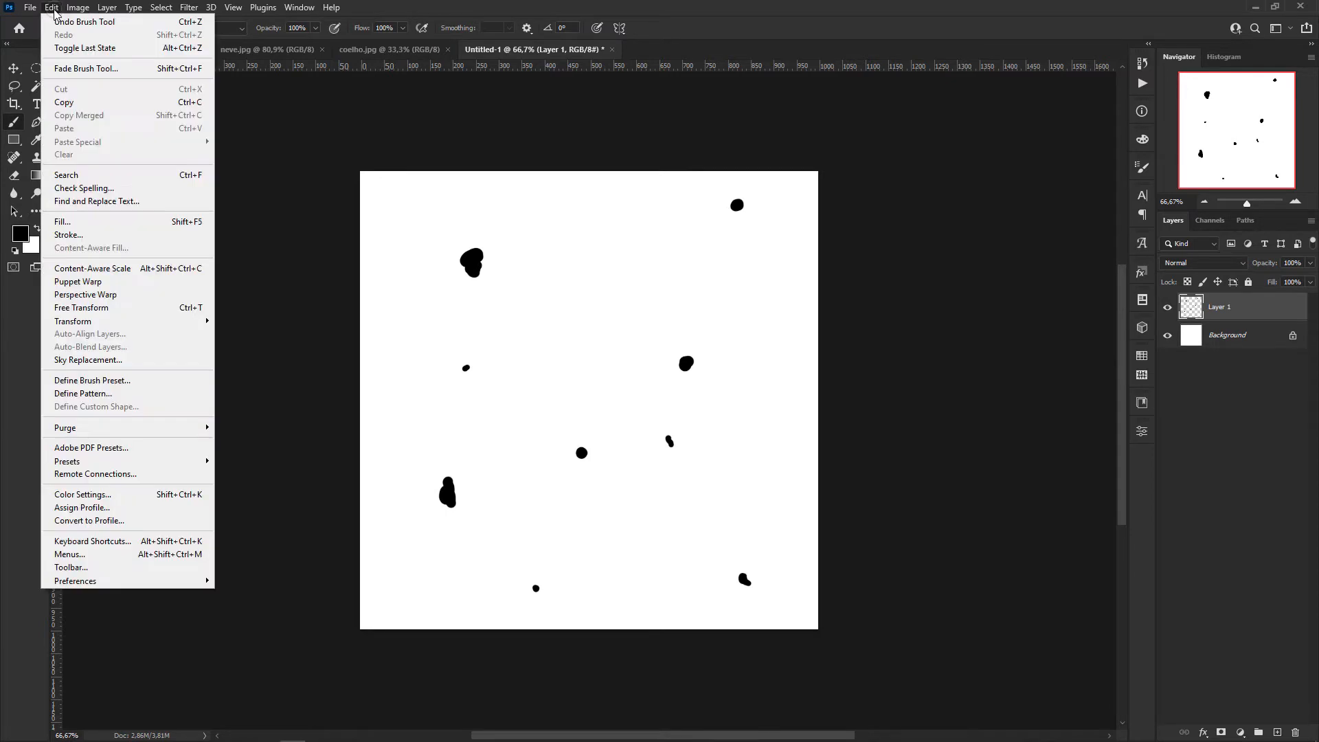
{"action": "left_click", "coordinate": [132, 382]}
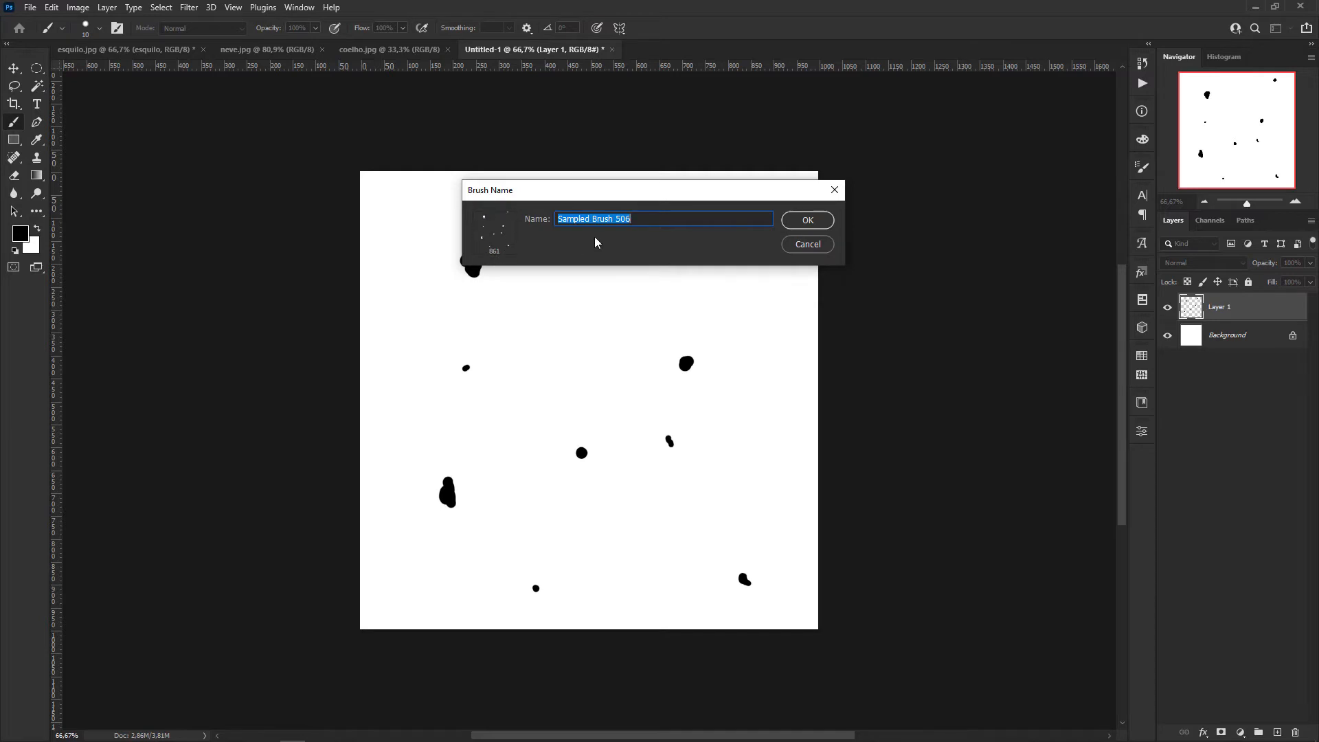
{"action": "type", "text": "s"}
{"action": "left_click", "coordinate": [814, 219]}
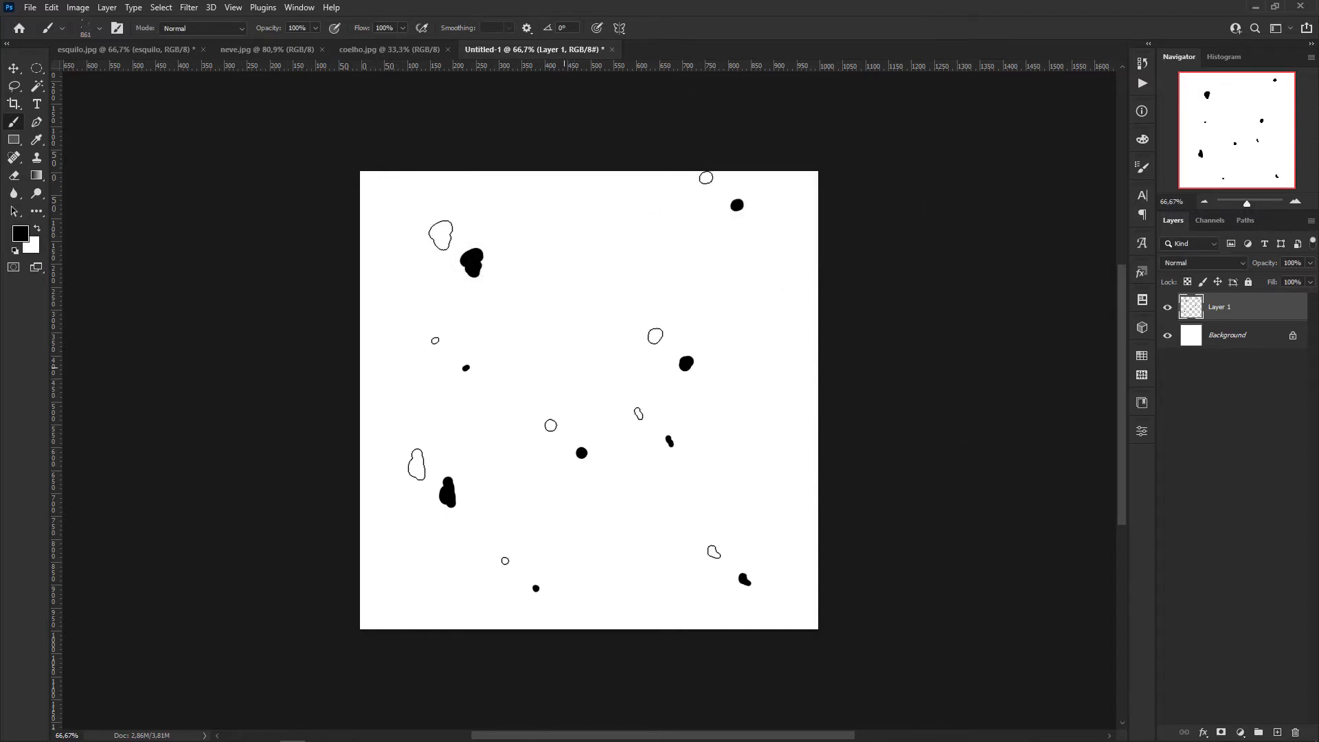
Shrink the new custom brush in increments to 300 px.
{"action": "key", "text": "bracketleft"}
{"action": "key", "text": "bracketleft"}
{"action": "key", "text": "bracketleft"}
{"action": "key", "text": "bracketleft"}
{"action": "key", "text": "bracketleft"}
{"action": "key", "text": "bracketleft"}
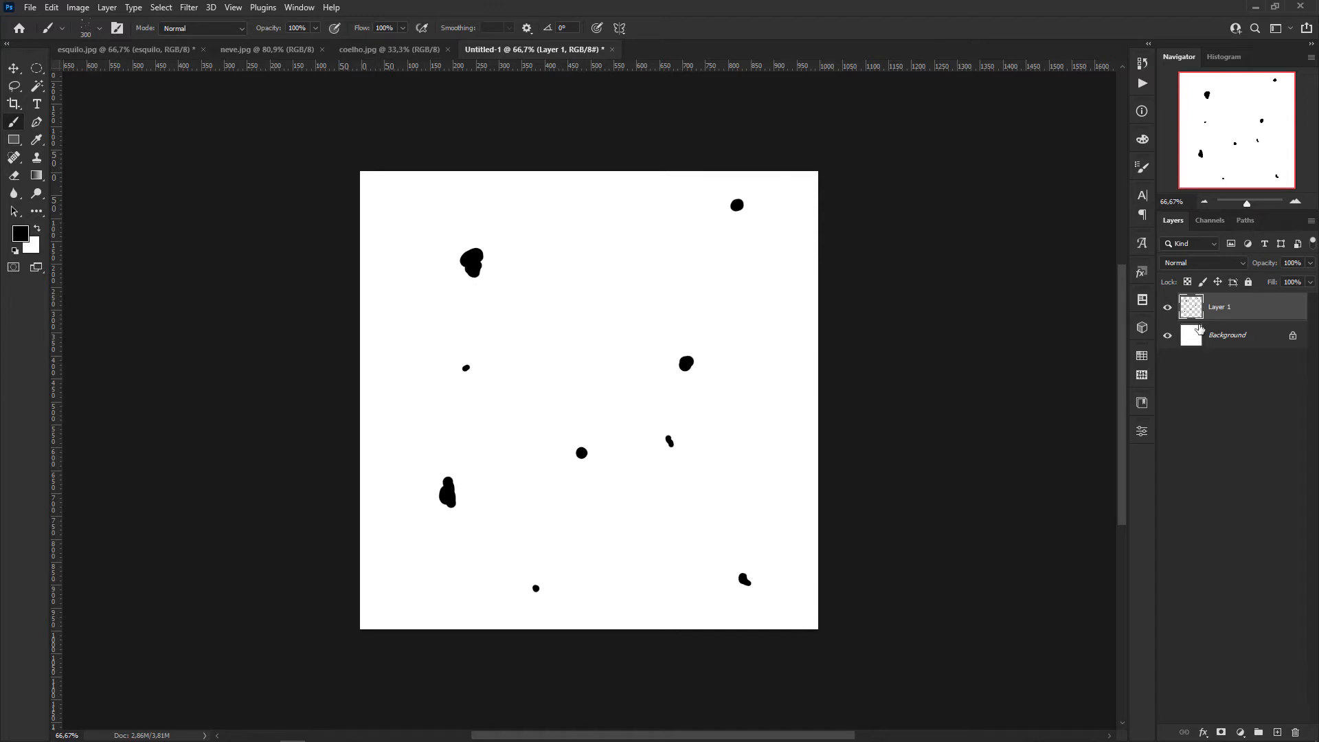
Clear all the painted blobs from Layer 1 and remove the selection.
{"action": "key", "text": "ctrl+a"}
{"action": "key", "text": "Delete"}
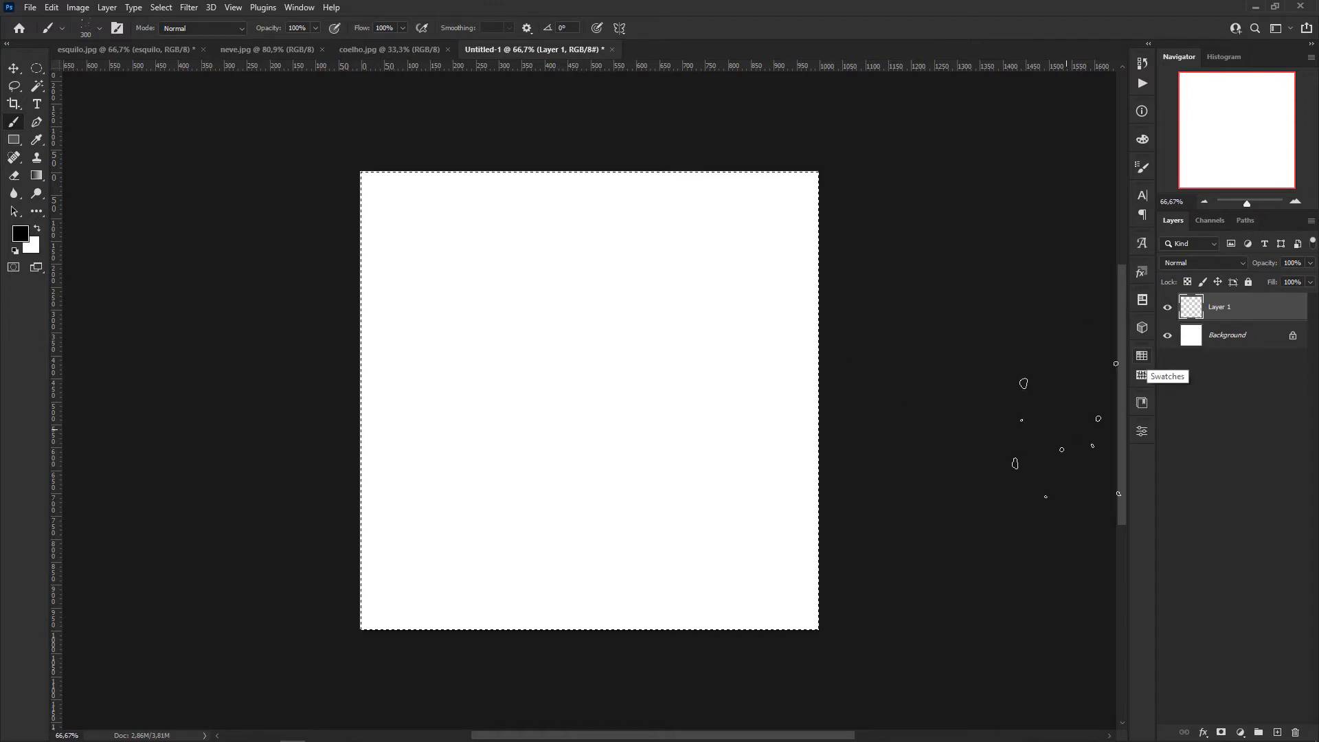
{"action": "key", "text": "ctrl+d"}
Try the custom brush at 200 px with a dense scribble on Layer 1, and undo the stroke.
{"action": "key", "text": "bracketleft"}
{"action": "key", "text": "bracketleft"}
{"action": "mouse_move", "coordinate": [486, 299]}
{"action": "left_mouse_down"}
{"action": "mouse_move", "coordinate": [608, 310]}
{"action": "mouse_move", "coordinate": [602, 412]}
{"action": "left_mouse_up"}
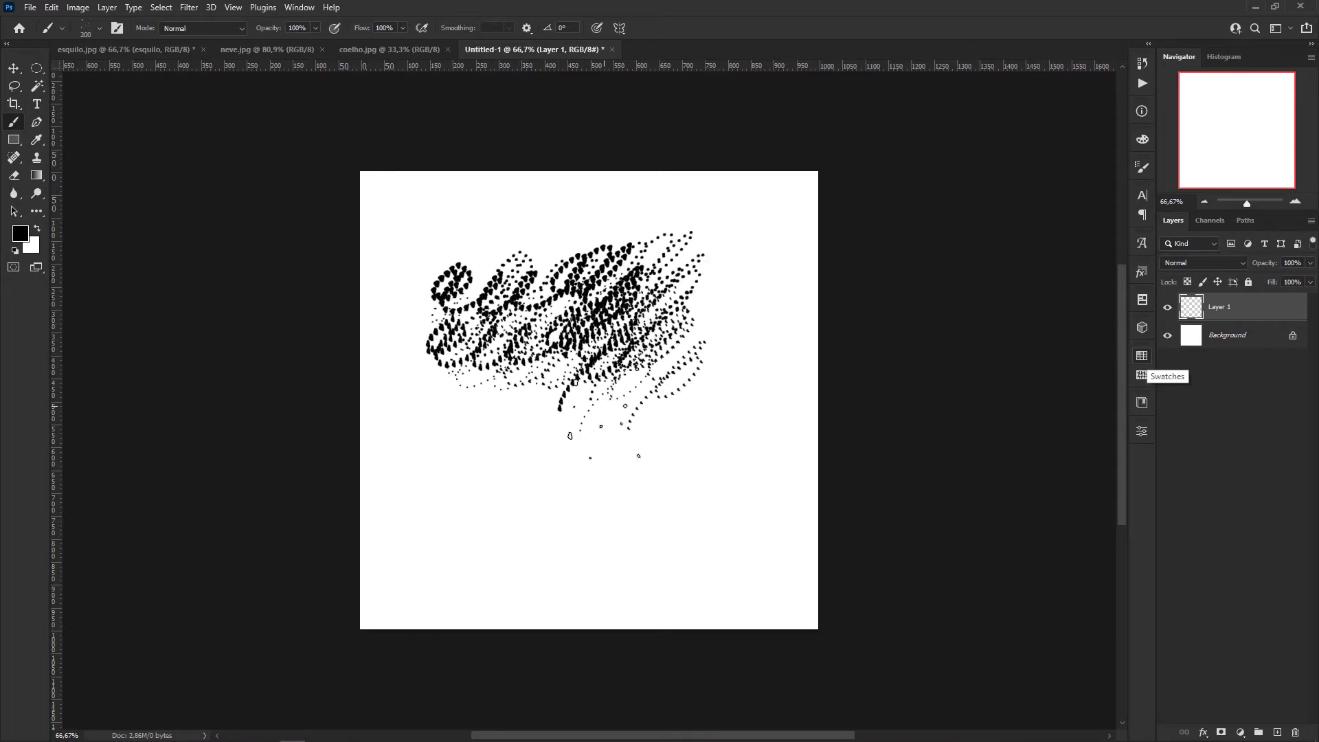
{"action": "key", "text": "ctrl+z"}
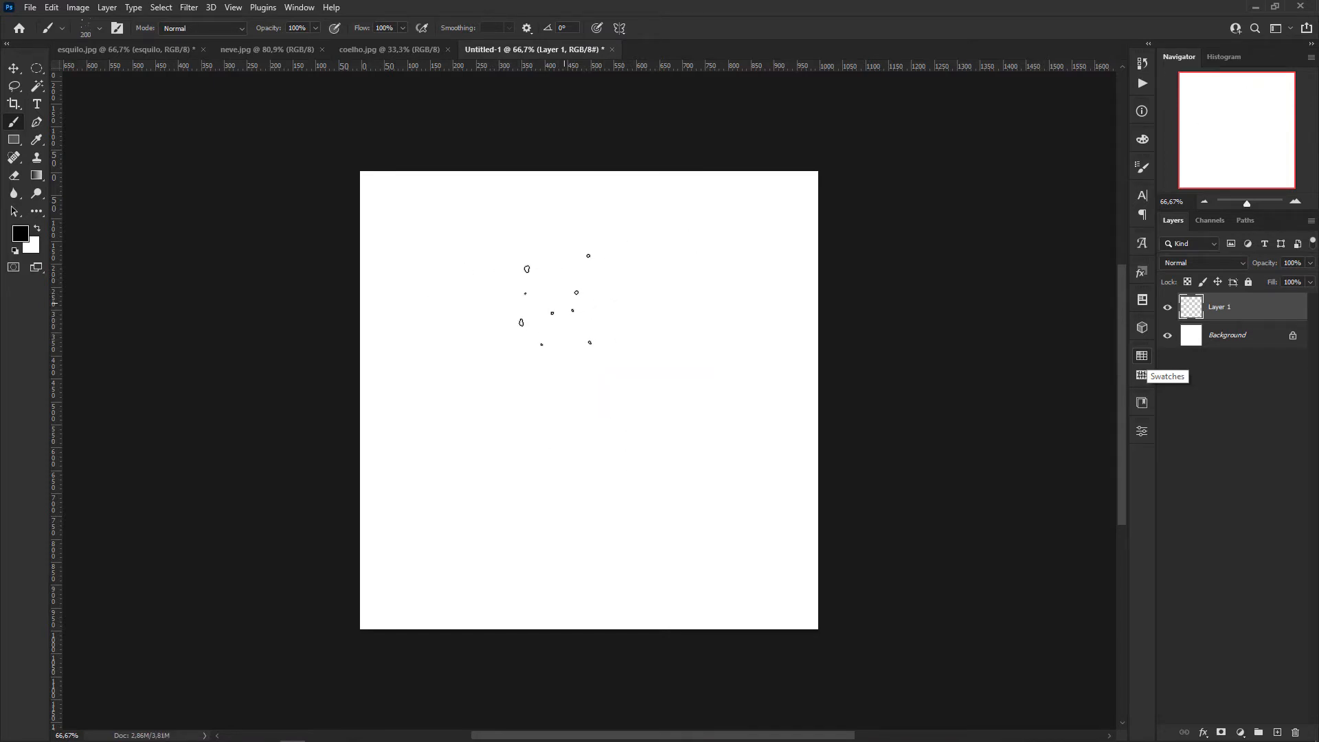
Try the custom brush at 125 px with one large winding stroke across the canvas, and clear it.
{"action": "key", "text": "bracketleft"}
{"action": "key", "text": "bracketleft"}
{"action": "key", "text": "bracketleft"}
{"action": "mouse_move", "coordinate": [420, 238]}
{"action": "left_mouse_down"}
{"action": "mouse_move", "coordinate": [671, 242]}
{"action": "mouse_move", "coordinate": [744, 261]}
{"action": "mouse_move", "coordinate": [736, 337]}
{"action": "mouse_move", "coordinate": [485, 321]}
{"action": "mouse_move", "coordinate": [436, 362]}
{"action": "mouse_move", "coordinate": [530, 432]}
{"action": "mouse_move", "coordinate": [661, 421]}
{"action": "mouse_move", "coordinate": [750, 467]}
{"action": "mouse_move", "coordinate": [674, 546]}
{"action": "mouse_move", "coordinate": [454, 529]}
{"action": "left_mouse_up"}
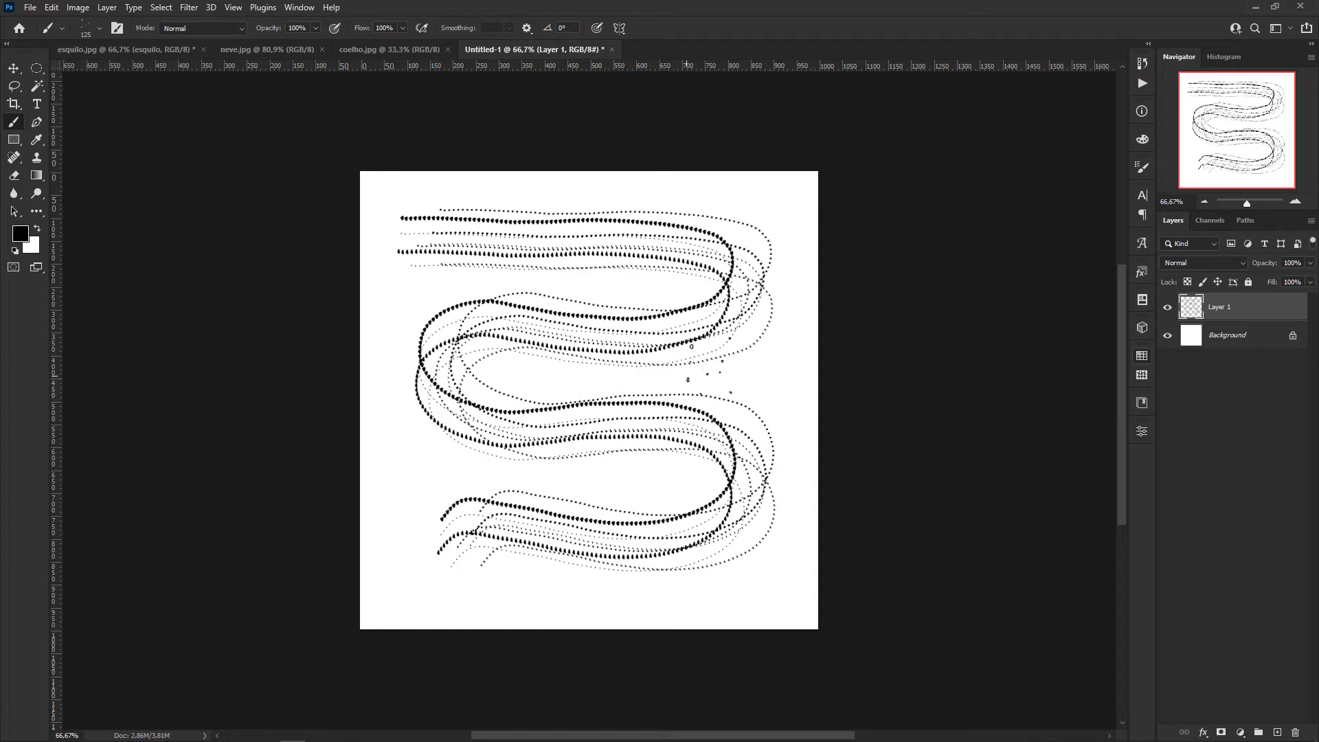
{"action": "key", "text": "Delete"}
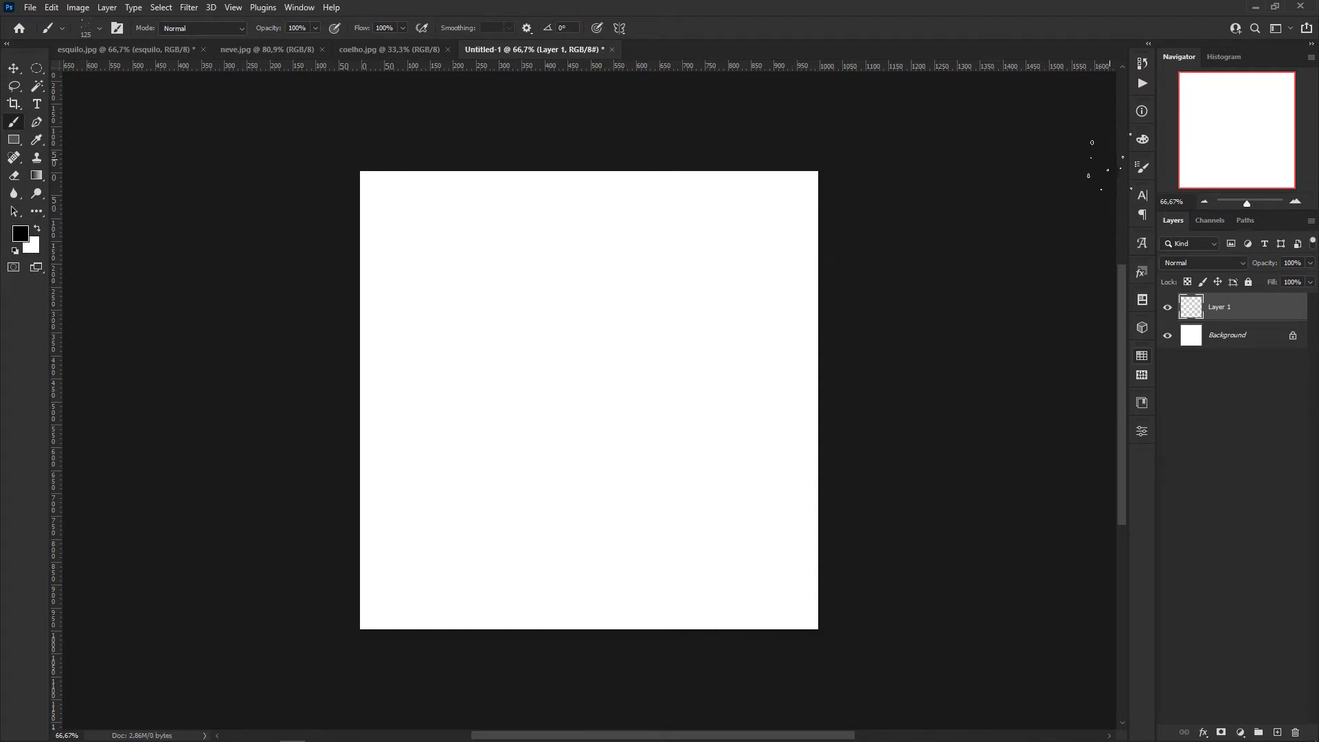
Enable Shape Dynamics with the size control set to Pen Pressure, and paint a winding test stroke.
{"action": "left_click", "coordinate": [1138, 168]}
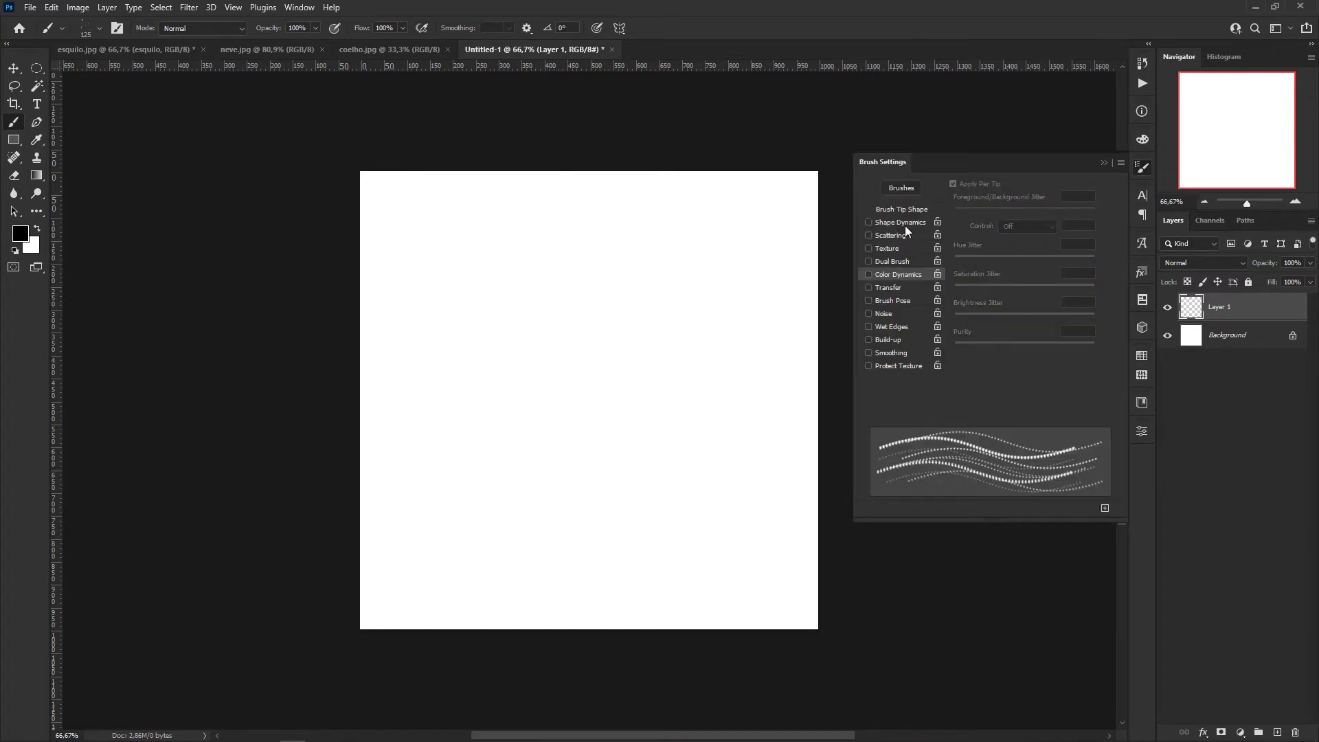
{"action": "left_click", "coordinate": [905, 223]}
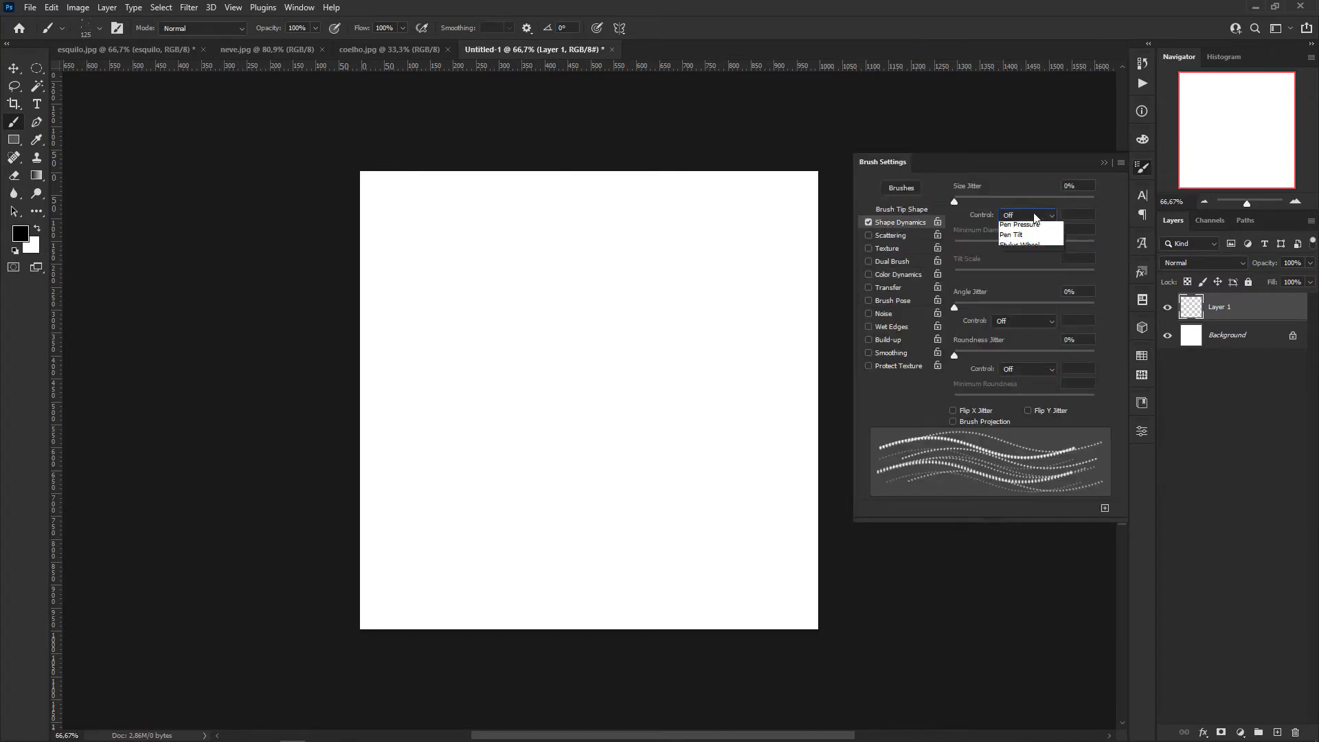
{"action": "left_click", "coordinate": [1024, 263]}
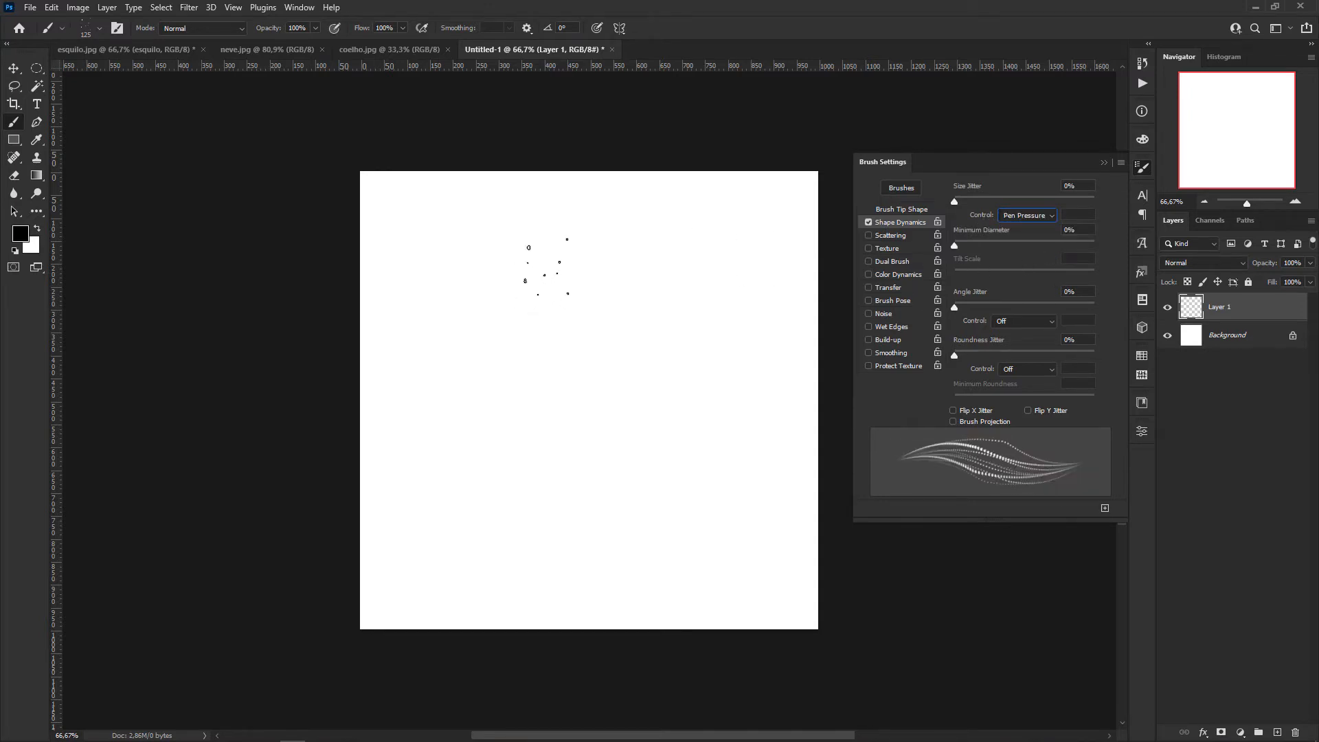
{"action": "mouse_move", "coordinate": [446, 246]}
{"action": "left_mouse_down"}
{"action": "mouse_move", "coordinate": [491, 237]}
{"action": "mouse_move", "coordinate": [512, 294]}
{"action": "mouse_move", "coordinate": [580, 316]}
{"action": "mouse_move", "coordinate": [453, 371]}
{"action": "mouse_move", "coordinate": [597, 412]}
{"action": "mouse_move", "coordinate": [522, 471]}
{"action": "mouse_move", "coordinate": [611, 491]}
{"action": "mouse_move", "coordinate": [639, 556]}
{"action": "mouse_move", "coordinate": [663, 543]}
{"action": "mouse_move", "coordinate": [687, 573]}
{"action": "mouse_move", "coordinate": [714, 508]}
{"action": "mouse_move", "coordinate": [690, 419]}
{"action": "mouse_move", "coordinate": [707, 367]}
{"action": "mouse_move", "coordinate": [690, 302]}
{"action": "mouse_move", "coordinate": [645, 233]}
{"action": "mouse_move", "coordinate": [618, 218]}
{"action": "left_mouse_up"}
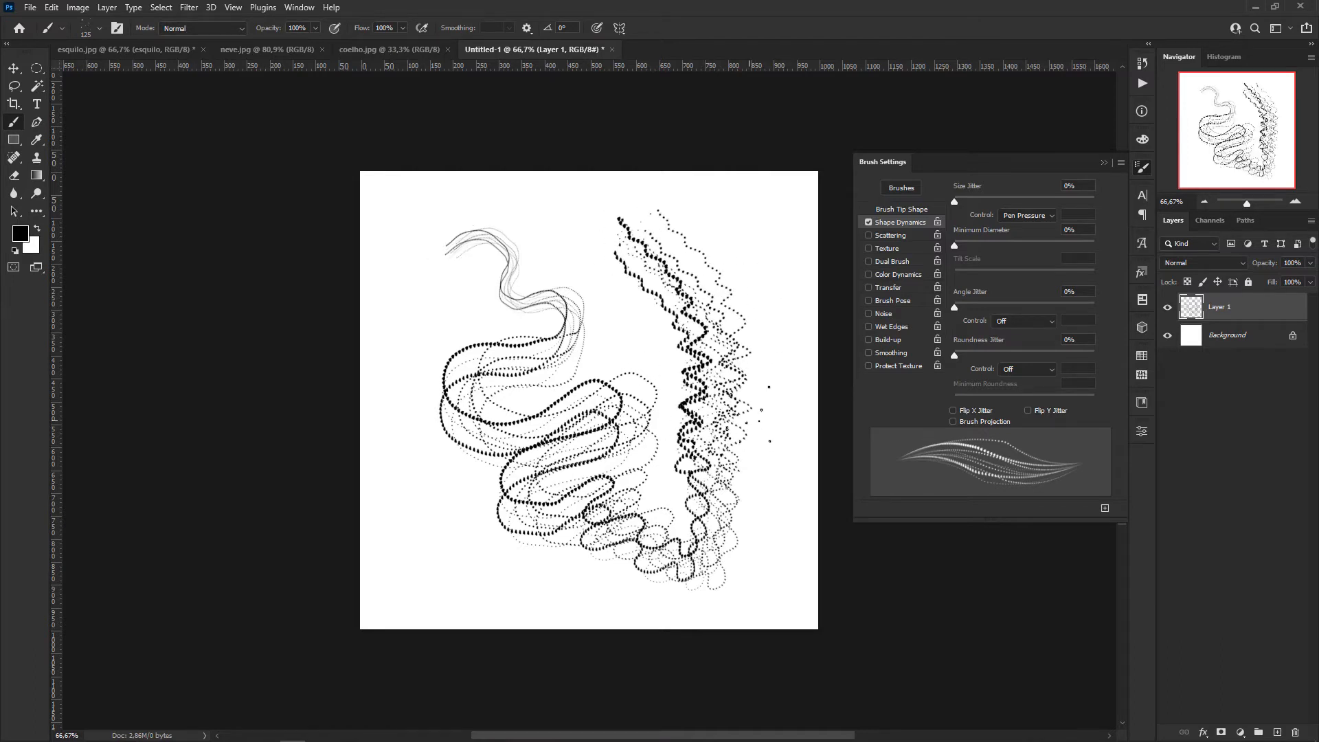
Set the Shape Dynamics size control to Off and undo the winding test stroke.
{"action": "left_click", "coordinate": [1028, 215]}
{"action": "left_click", "coordinate": [1015, 228]}
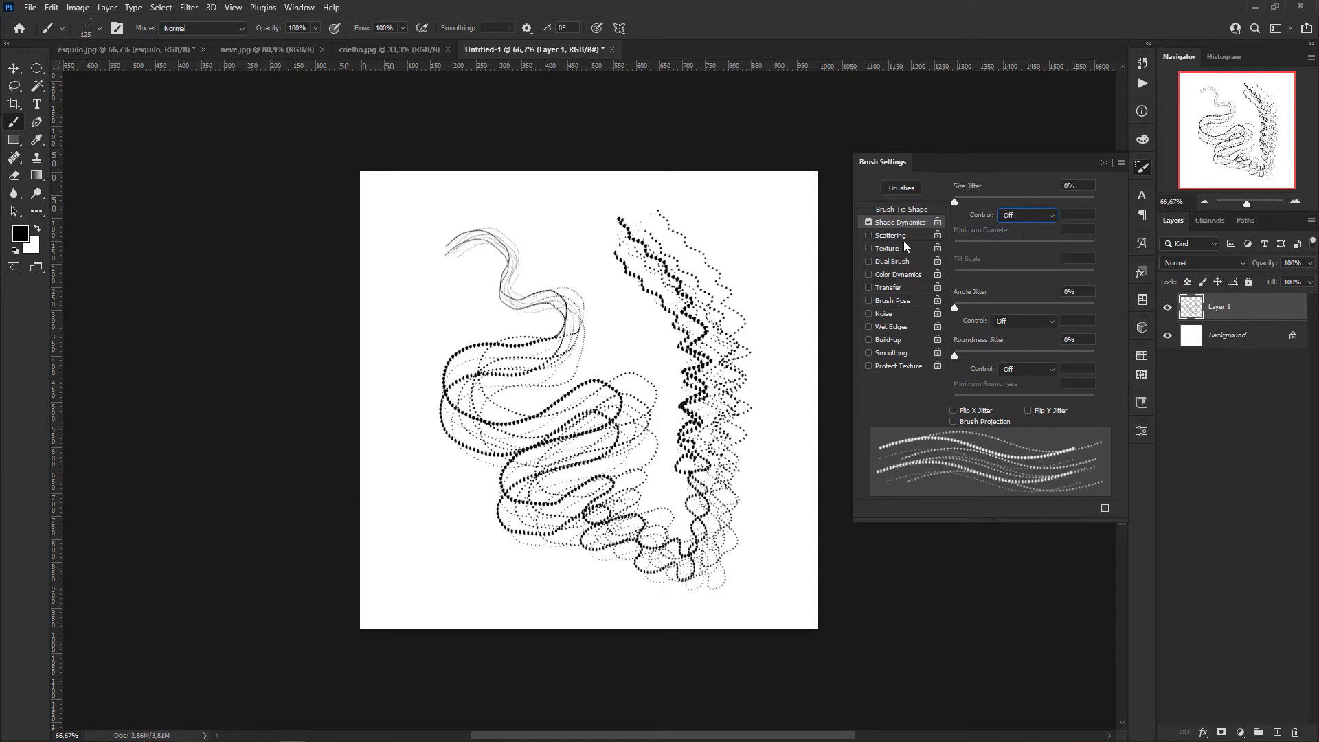
{"action": "left_click", "coordinate": [1104, 162]}
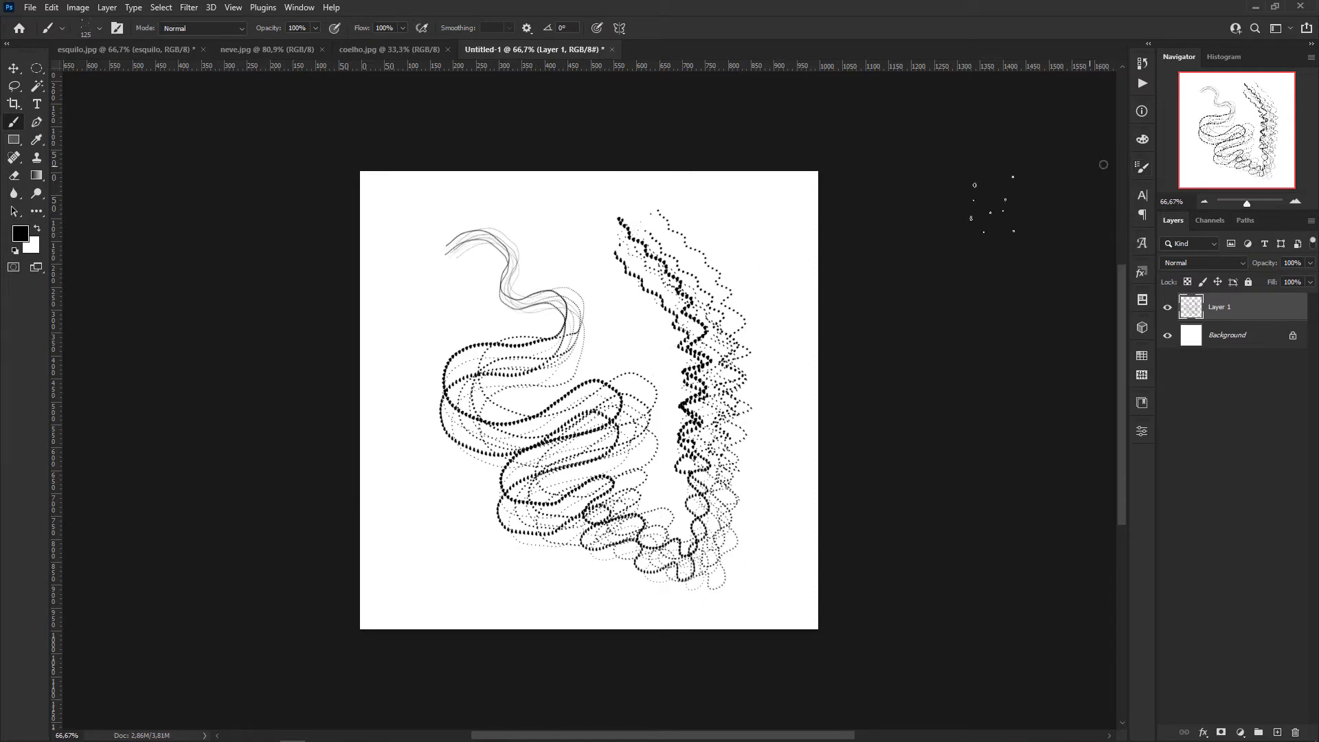
{"action": "key", "text": "ctrl+z"}
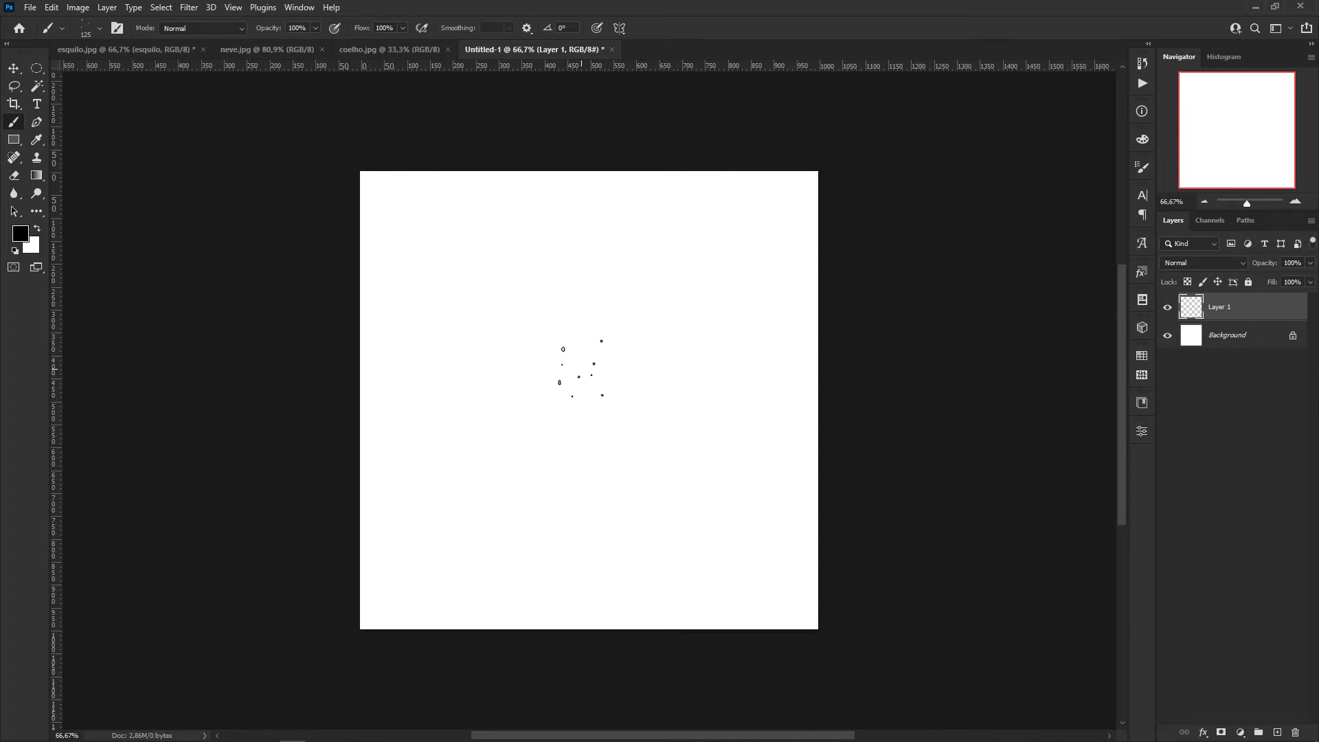
Try the custom brush at 150 px with a test stroke across the canvas, and undo it.
{"action": "key", "text": "bracketright"}
{"action": "key", "text": "bracketright"}
{"action": "key", "text": "bracketright"}
{"action": "key", "text": "bracketleft"}
{"action": "key", "text": "bracketleft"}
{"action": "mouse_move", "coordinate": [422, 250]}
{"action": "left_mouse_down"}
{"action": "mouse_move", "coordinate": [495, 234]}
{"action": "mouse_move", "coordinate": [619, 288]}
{"action": "mouse_move", "coordinate": [460, 357]}
{"action": "mouse_move", "coordinate": [646, 384]}
{"action": "mouse_move", "coordinate": [522, 439]}
{"action": "mouse_move", "coordinate": [648, 450]}
{"action": "mouse_move", "coordinate": [649, 481]}
{"action": "left_mouse_up"}
{"action": "key", "text": "ctrl+z"}
Open the Brush Settings and turn off Shape Dynamics for the custom brush.
{"action": "left_click", "coordinate": [118, 29]}
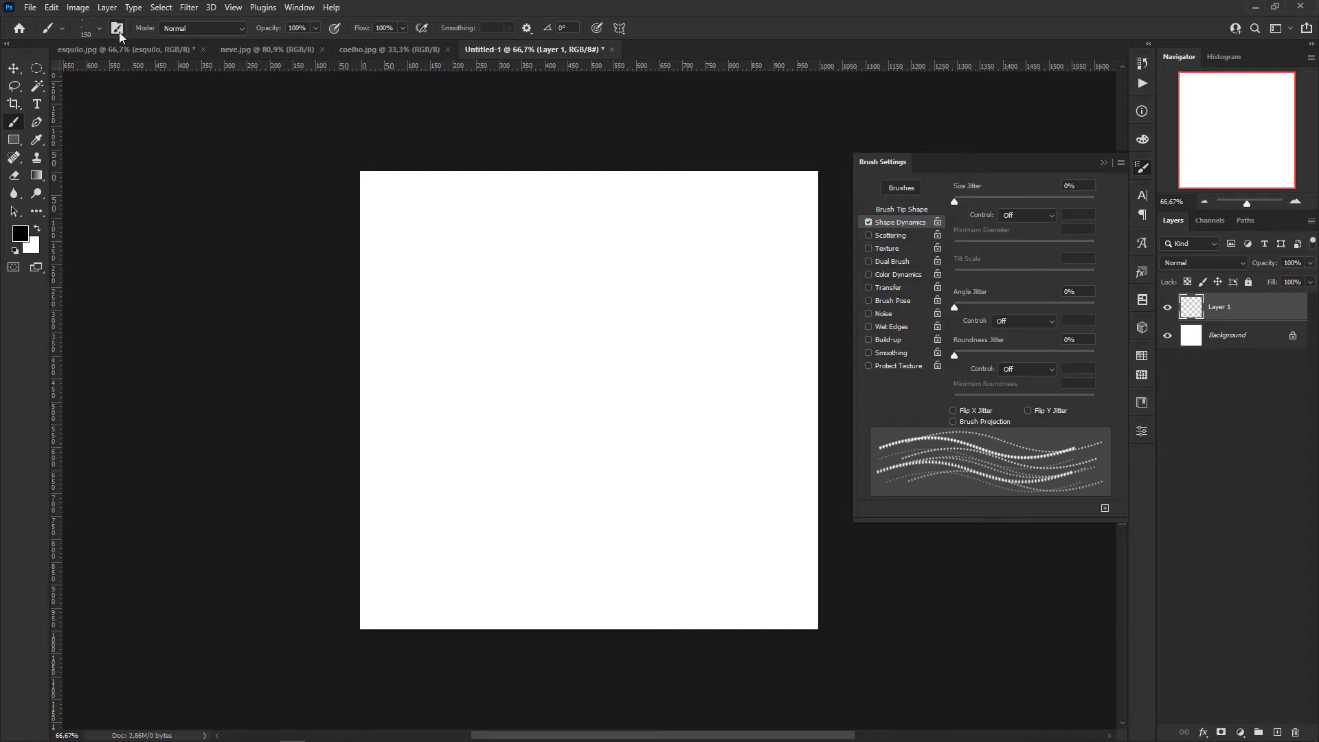
{"action": "left_click", "coordinate": [298, 8]}
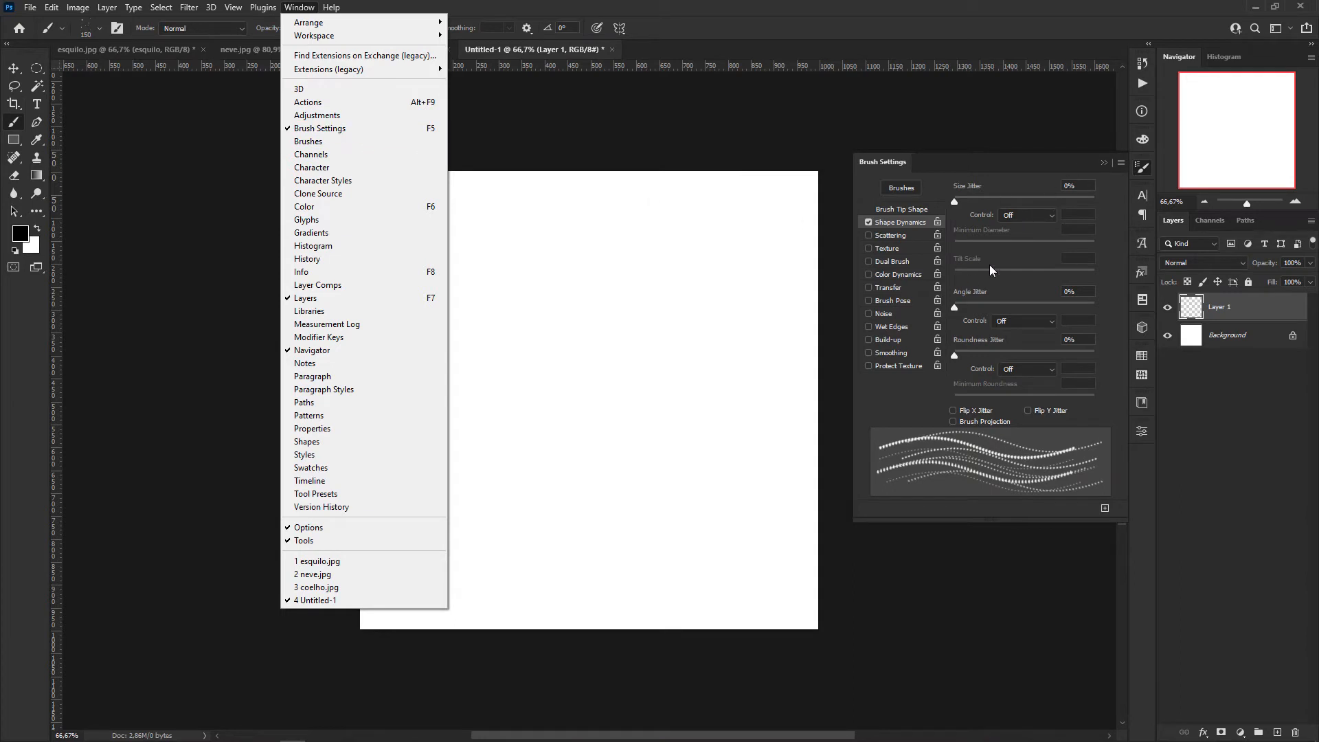
{"action": "left_click", "coordinate": [1016, 163]}
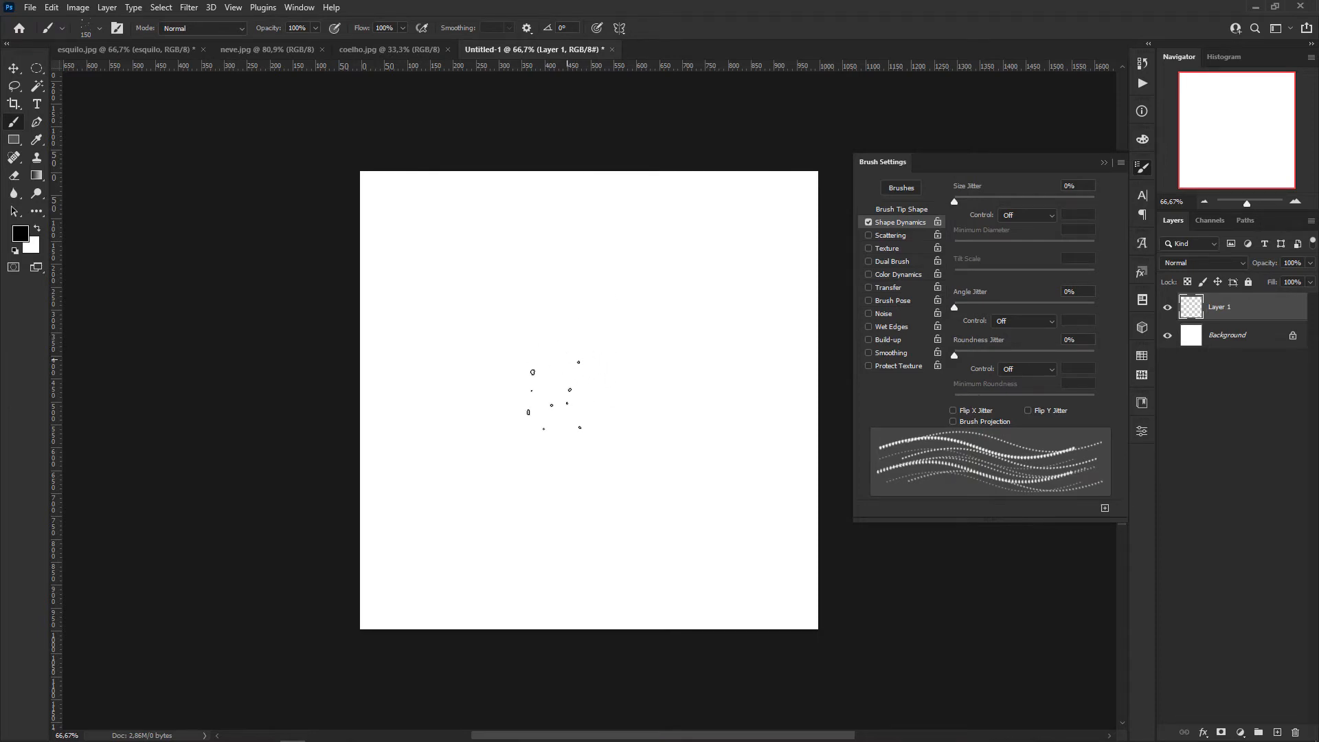
{"action": "left_click", "coordinate": [868, 222]}
Set the custom brush tip's size to 38 px and its spacing to 67%.
{"action": "left_click", "coordinate": [893, 208]}
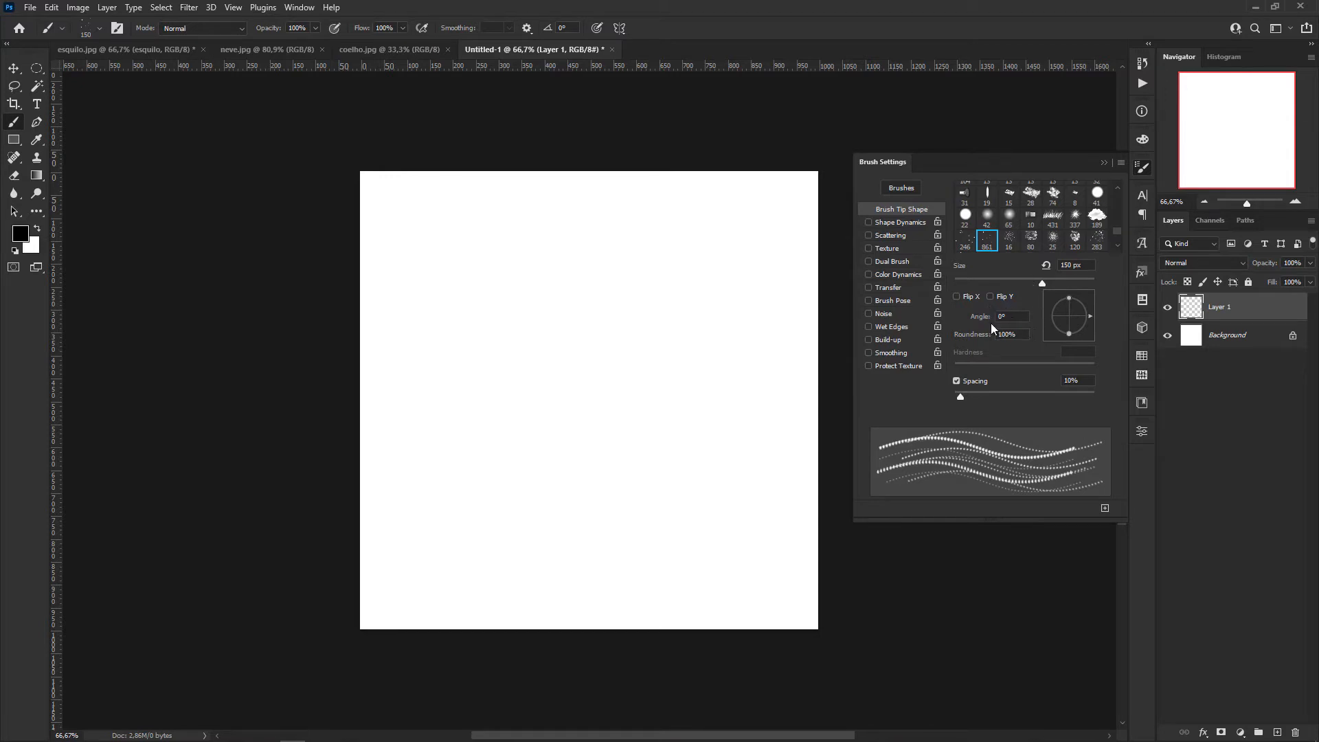
{"action": "left_click_drag", "start_coordinate": [1039, 279], "coordinate": [979, 281]}
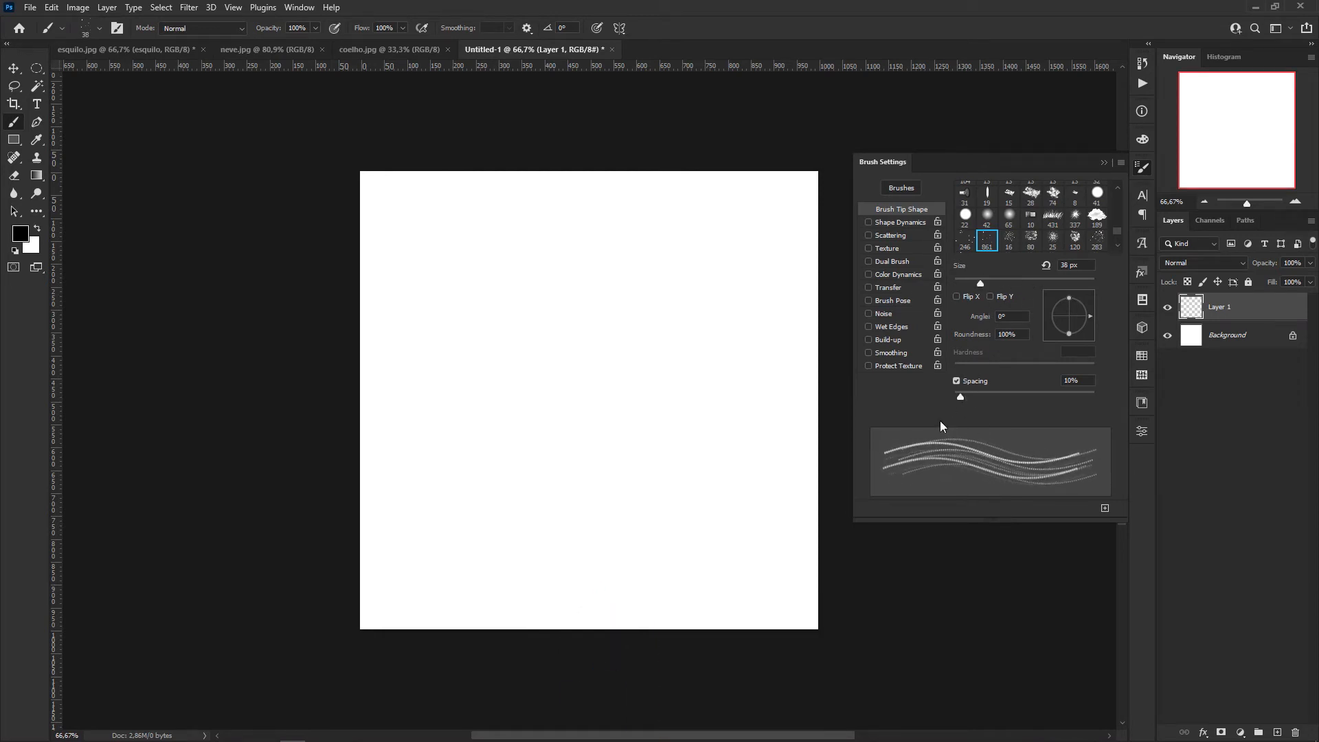
{"action": "left_click_drag", "start_coordinate": [961, 397], "coordinate": [983, 393]}
{"action": "left_click_drag", "start_coordinate": [993, 392], "coordinate": [1003, 393]}
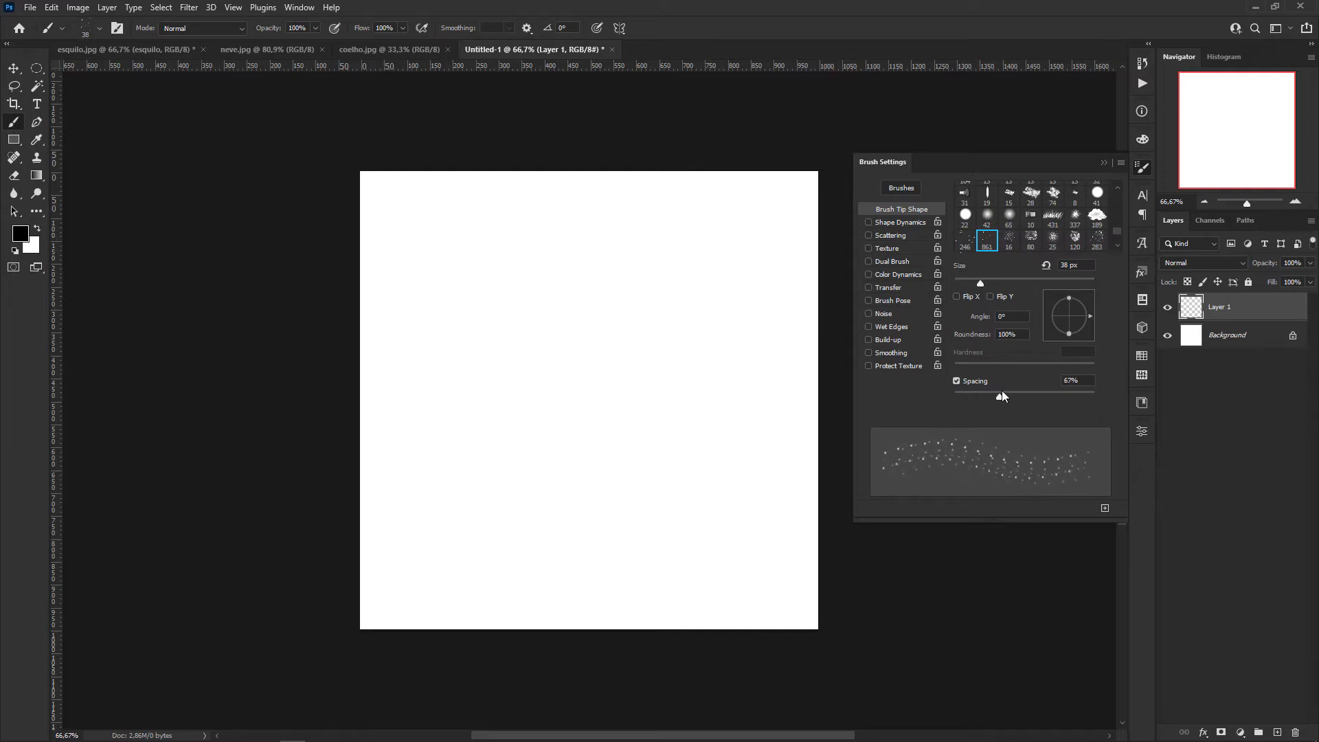
Try the custom brush with a test stroke, undo it, and enlarge the brush to 80 px.
{"action": "mouse_move", "coordinate": [541, 234]}
{"action": "left_mouse_down"}
{"action": "mouse_move", "coordinate": [607, 219]}
{"action": "mouse_move", "coordinate": [669, 242]}
{"action": "left_mouse_up"}
{"action": "key", "text": "ctrl+z"}
{"action": "key", "text": "bracketright"}
{"action": "key", "text": "bracketright"}
{"action": "key", "text": "bracketright"}
{"action": "key", "text": "bracketright"}
Try the brush tip at 9% spacing with a winding test stroke, and undo the stroke.
{"action": "left_click_drag", "start_coordinate": [978, 398], "coordinate": [960, 397]}
{"action": "mouse_move", "coordinate": [440, 341]}
{"action": "left_mouse_down"}
{"action": "mouse_move", "coordinate": [591, 334]}
{"action": "mouse_move", "coordinate": [694, 383]}
{"action": "mouse_move", "coordinate": [467, 408]}
{"action": "mouse_move", "coordinate": [690, 443]}
{"action": "left_mouse_up"}
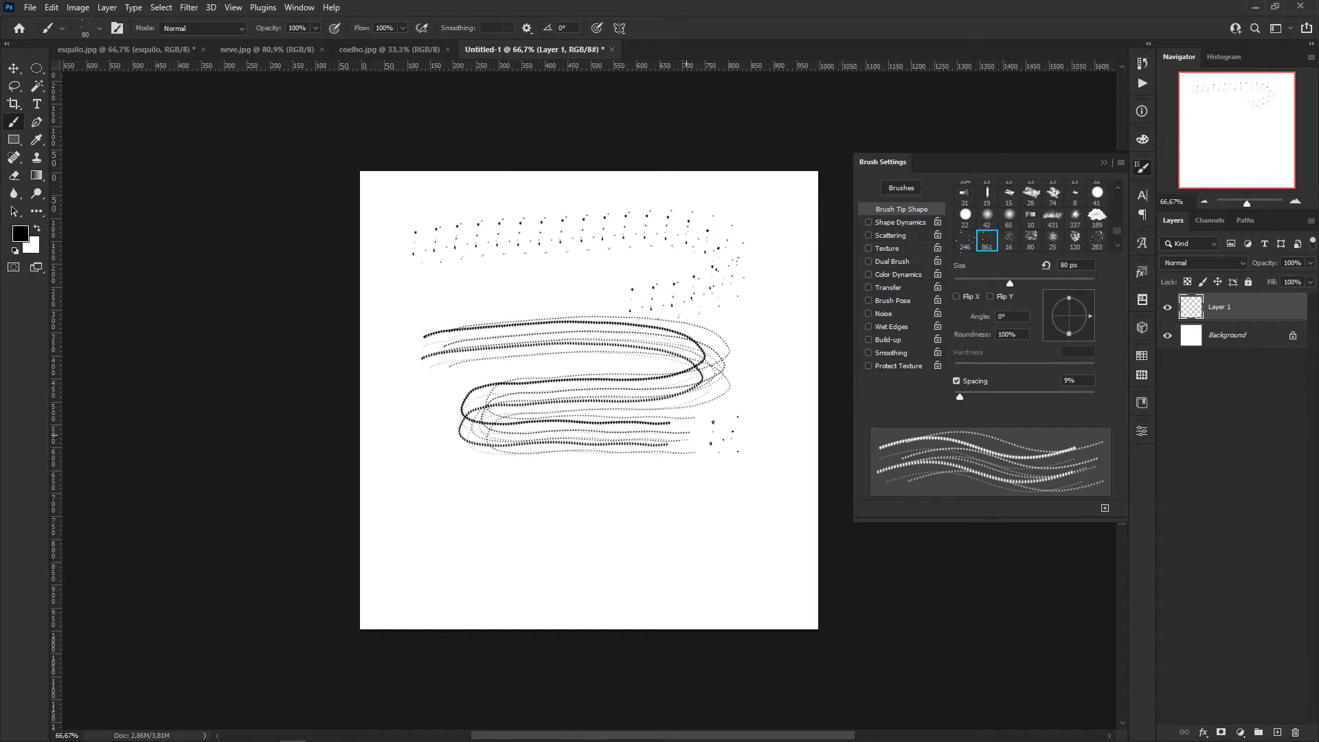
{"action": "key", "text": "ctrl+z"}
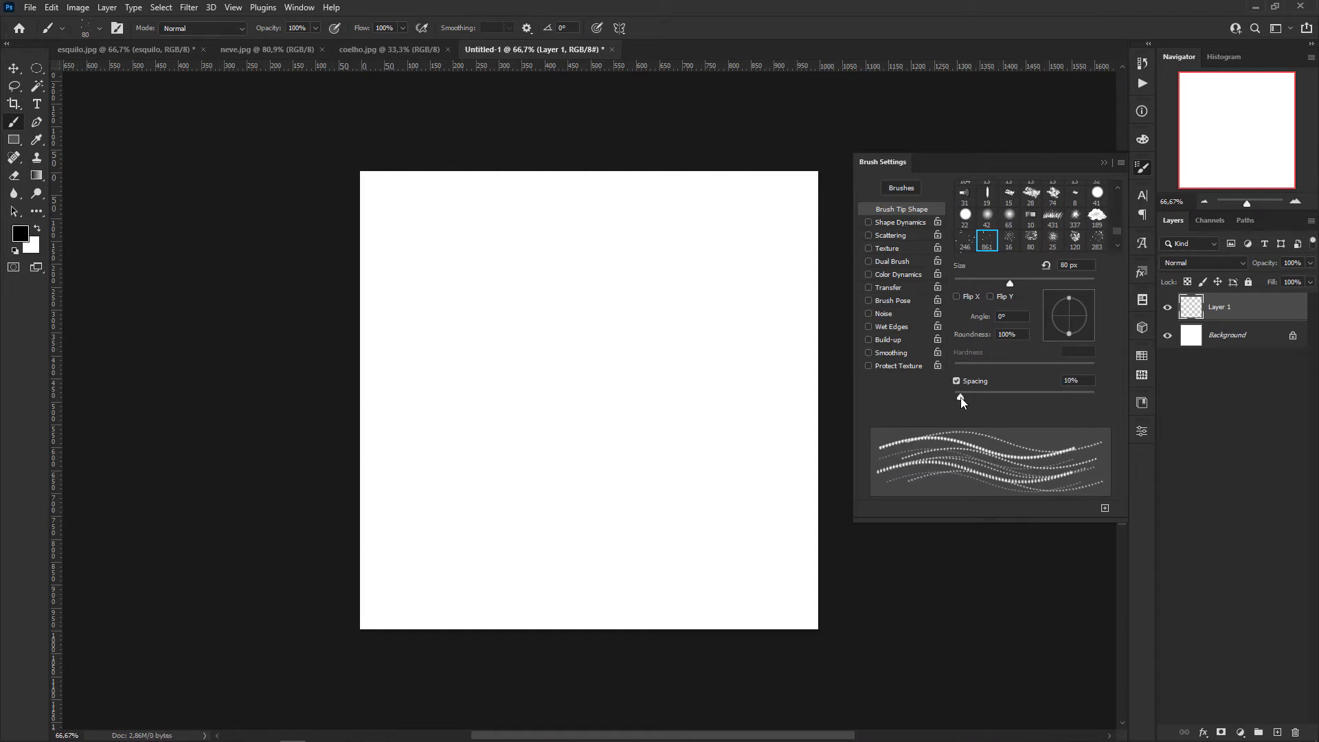
Set the brush tip's spacing to 31%, paint a test stroke across the canvas, and undo it.
{"action": "left_click_drag", "start_coordinate": [961, 397], "coordinate": [976, 397]}
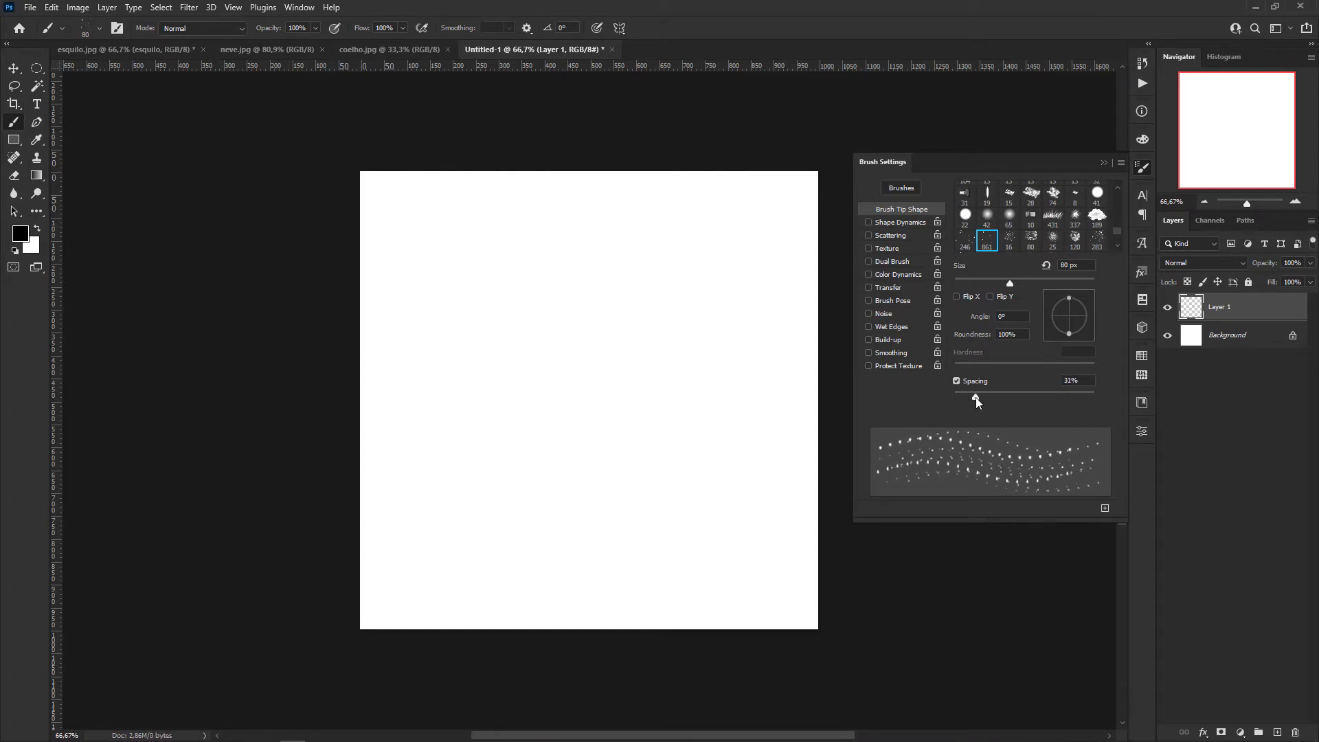
{"action": "mouse_move", "coordinate": [520, 328]}
{"action": "left_mouse_down"}
{"action": "mouse_move", "coordinate": [589, 229]}
{"action": "mouse_move", "coordinate": [530, 426]}
{"action": "mouse_move", "coordinate": [750, 416]}
{"action": "left_mouse_up"}
{"action": "key", "text": "ctrl+z"}
Turn on Shape Dynamics with 81% Size Jitter, try it with test strokes at 175 px, and clear them.
{"action": "left_click", "coordinate": [899, 222]}
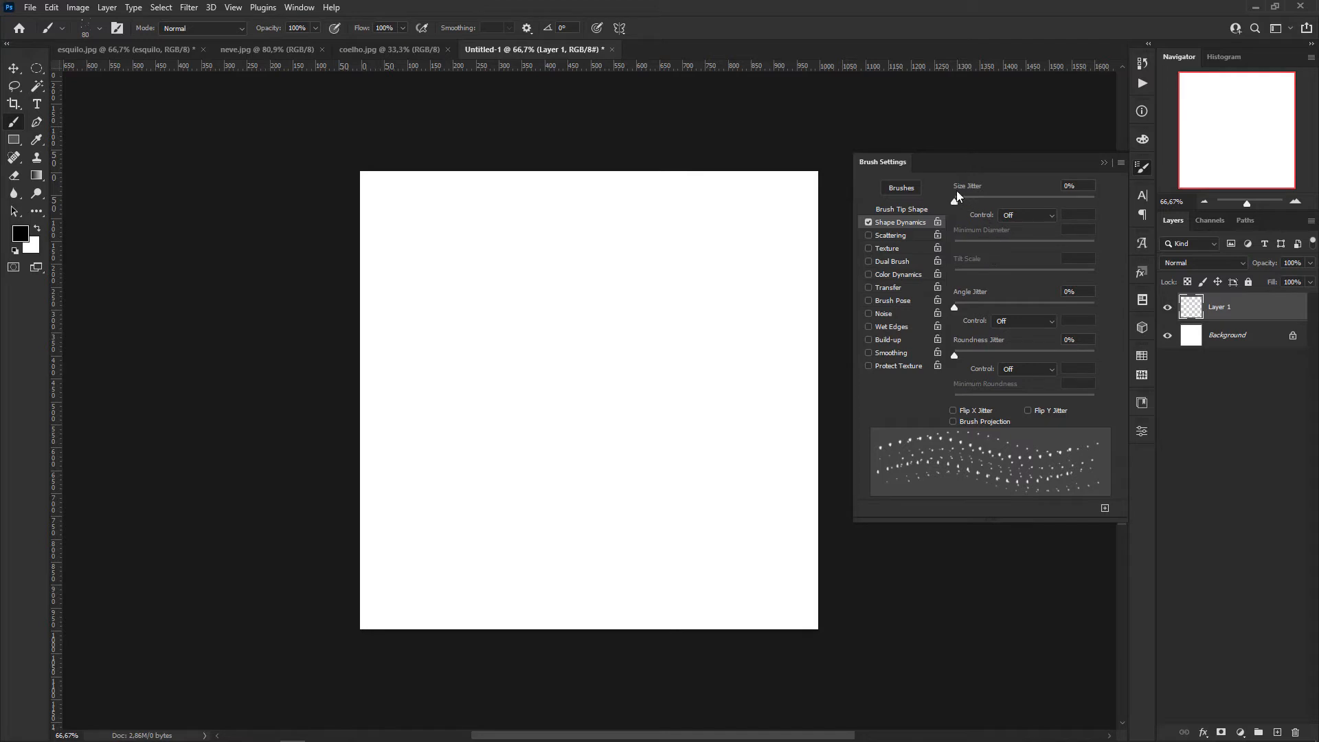
{"action": "left_click_drag", "start_coordinate": [955, 200], "coordinate": [1072, 208]}
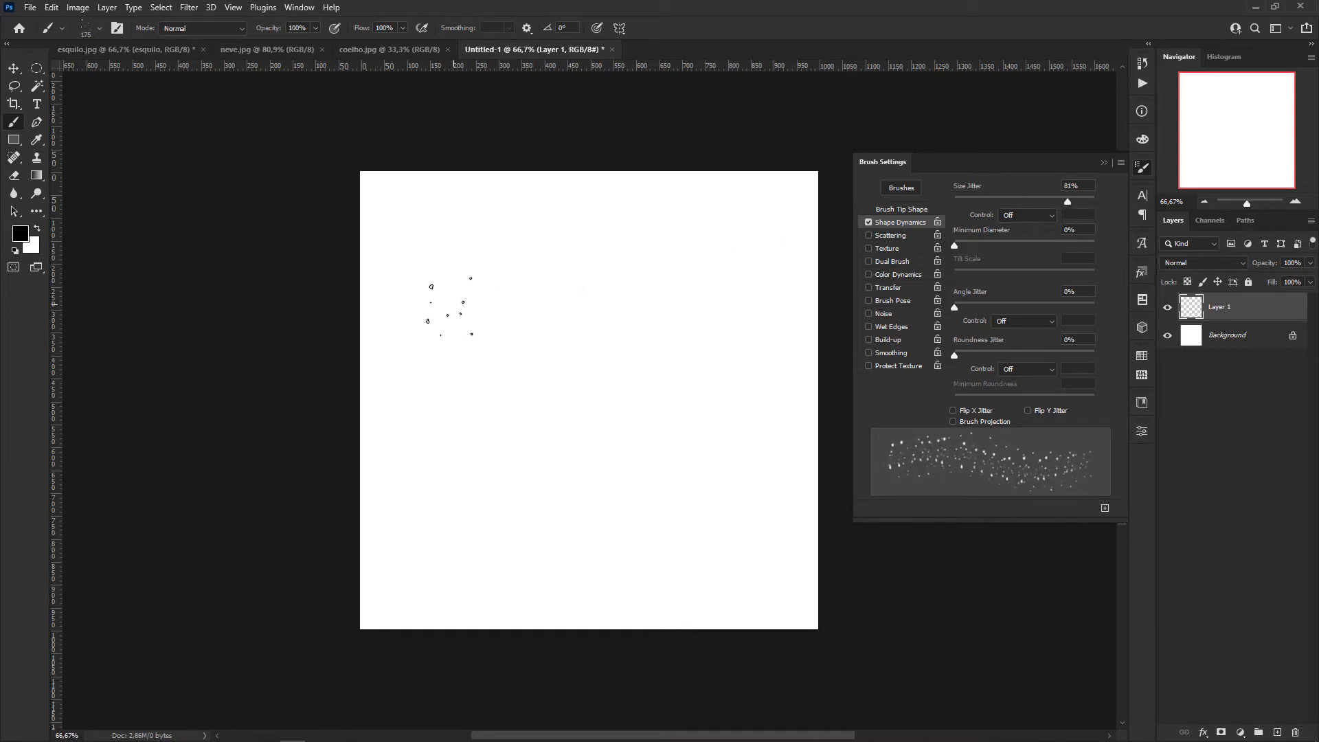
{"action": "mouse_move", "coordinate": [450, 306]}
{"action": "left_mouse_down"}
{"action": "mouse_move", "coordinate": [583, 244]}
{"action": "mouse_move", "coordinate": [648, 249]}
{"action": "mouse_move", "coordinate": [693, 288]}
{"action": "mouse_move", "coordinate": [710, 352]}
{"action": "mouse_move", "coordinate": [636, 398]}
{"action": "mouse_move", "coordinate": [494, 371]}
{"action": "left_mouse_up"}
{"action": "mouse_move", "coordinate": [457, 433]}
{"action": "left_mouse_down"}
{"action": "mouse_move", "coordinate": [505, 468]}
{"action": "mouse_move", "coordinate": [683, 432]}
{"action": "mouse_move", "coordinate": [704, 467]}
{"action": "mouse_move", "coordinate": [649, 515]}
{"action": "mouse_move", "coordinate": [509, 529]}
{"action": "left_mouse_up"}
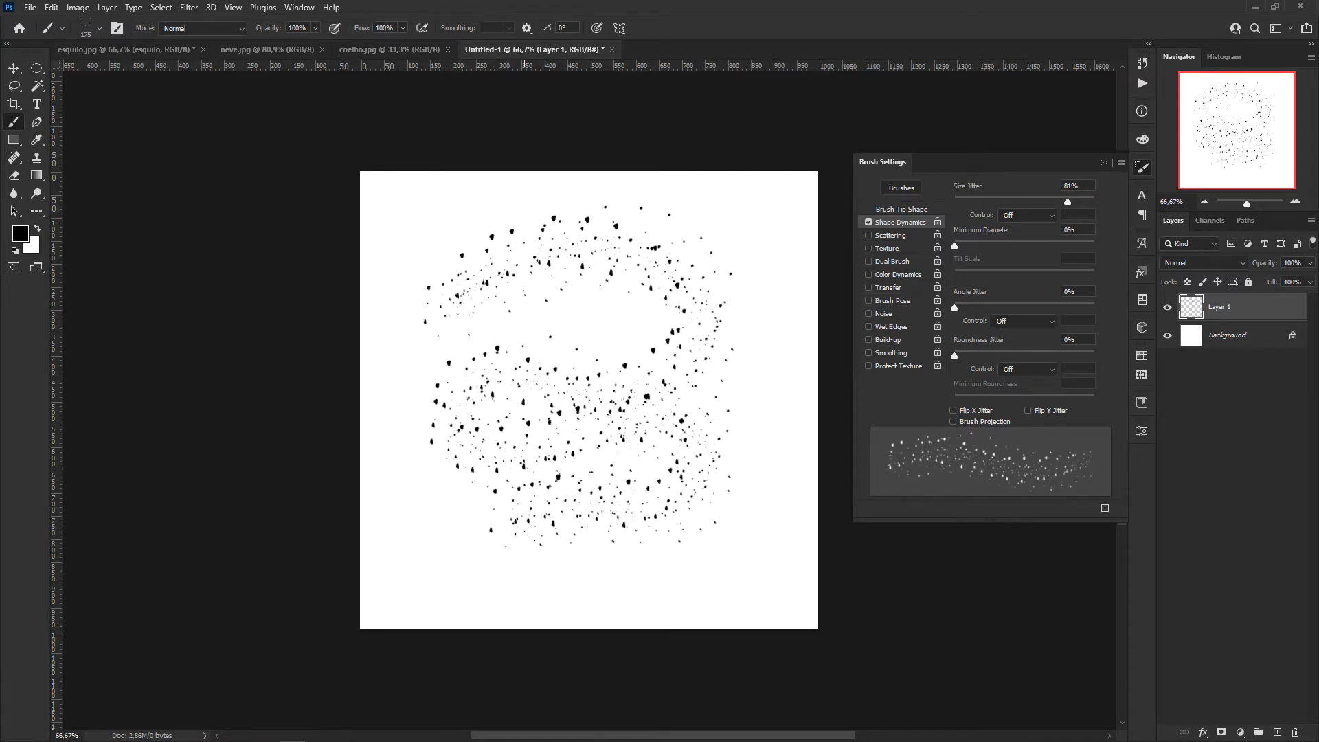
{"action": "key", "text": "Delete"}
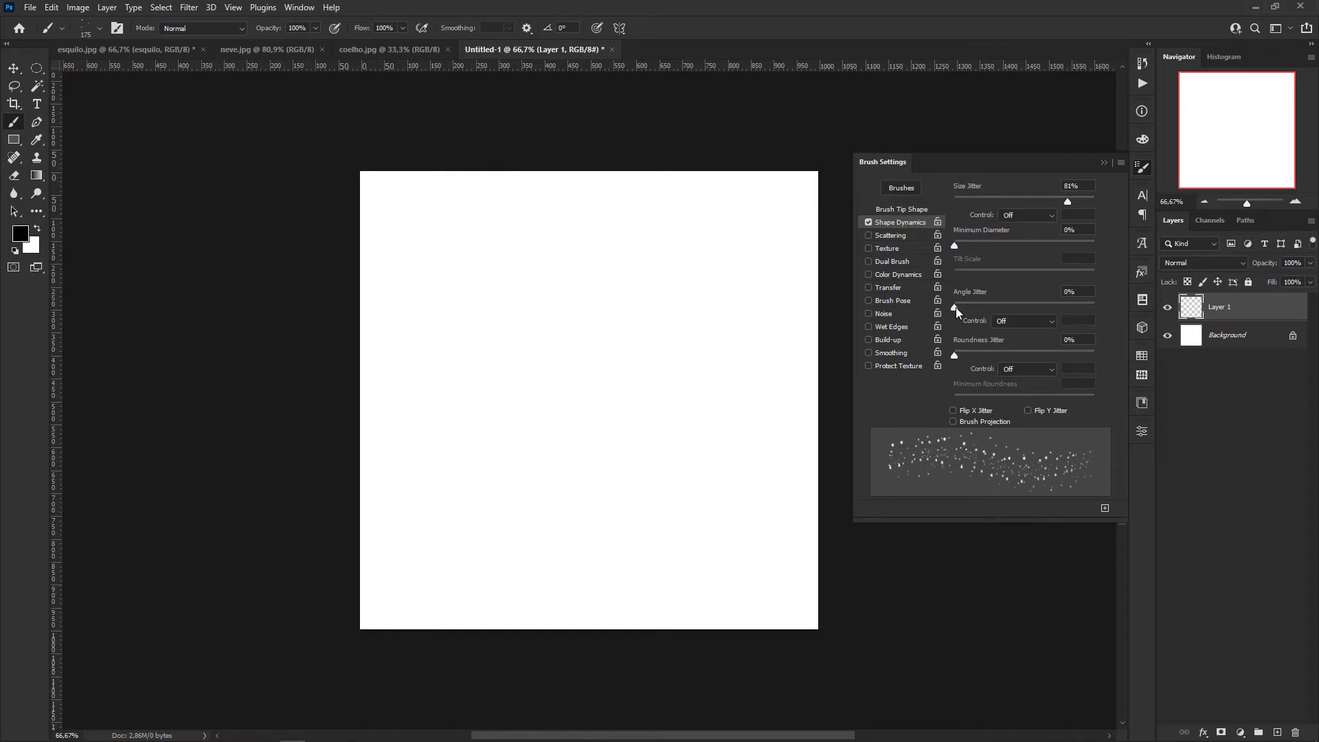
Set the Angle Jitter to 77%, paint test strokes over the canvas, and undo them.
{"action": "mouse_move", "coordinate": [955, 307]}
{"action": "left_mouse_down"}
{"action": "mouse_move", "coordinate": [1094, 312]}
{"action": "mouse_move", "coordinate": [1062, 312]}
{"action": "left_mouse_up"}
{"action": "left_click", "coordinate": [527, 291]}
{"action": "mouse_move", "coordinate": [495, 258]}
{"action": "left_mouse_down"}
{"action": "mouse_move", "coordinate": [577, 240]}
{"action": "mouse_move", "coordinate": [694, 261]}
{"action": "mouse_move", "coordinate": [693, 302]}
{"action": "mouse_move", "coordinate": [495, 312]}
{"action": "mouse_move", "coordinate": [687, 361]}
{"action": "mouse_move", "coordinate": [653, 409]}
{"action": "mouse_move", "coordinate": [495, 392]}
{"action": "mouse_move", "coordinate": [642, 430]}
{"action": "left_mouse_up"}
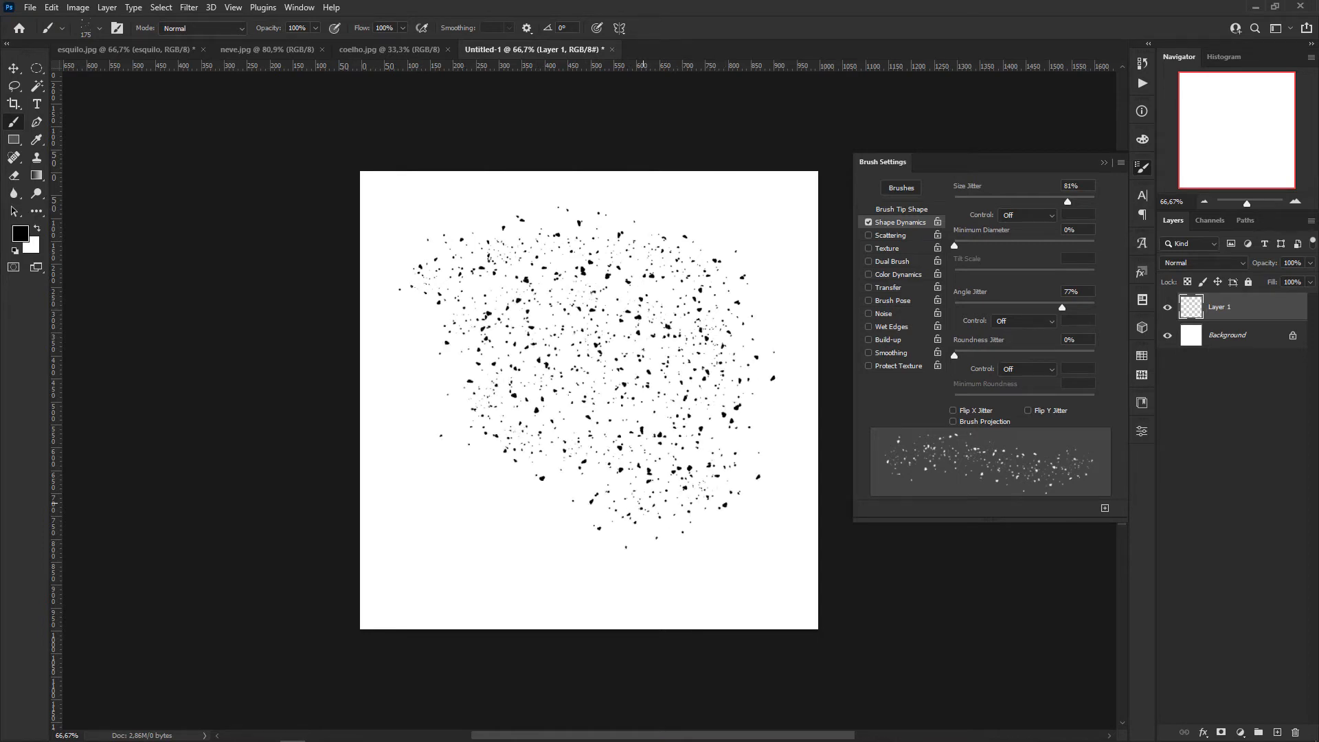
{"action": "mouse_move", "coordinate": [642, 503]}
{"action": "left_mouse_down"}
{"action": "mouse_move", "coordinate": [474, 550]}
{"action": "mouse_move", "coordinate": [663, 546]}
{"action": "left_mouse_up"}
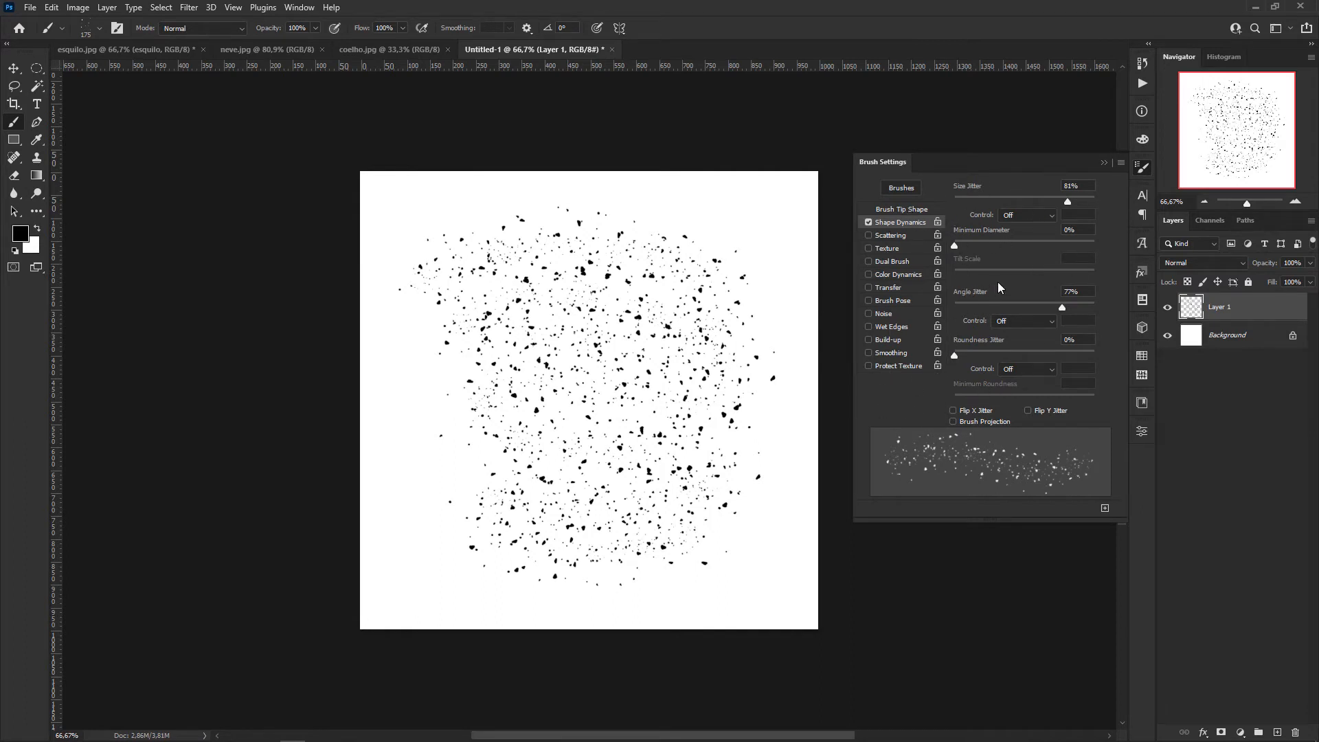
{"action": "key", "text": "ctrl+z"}
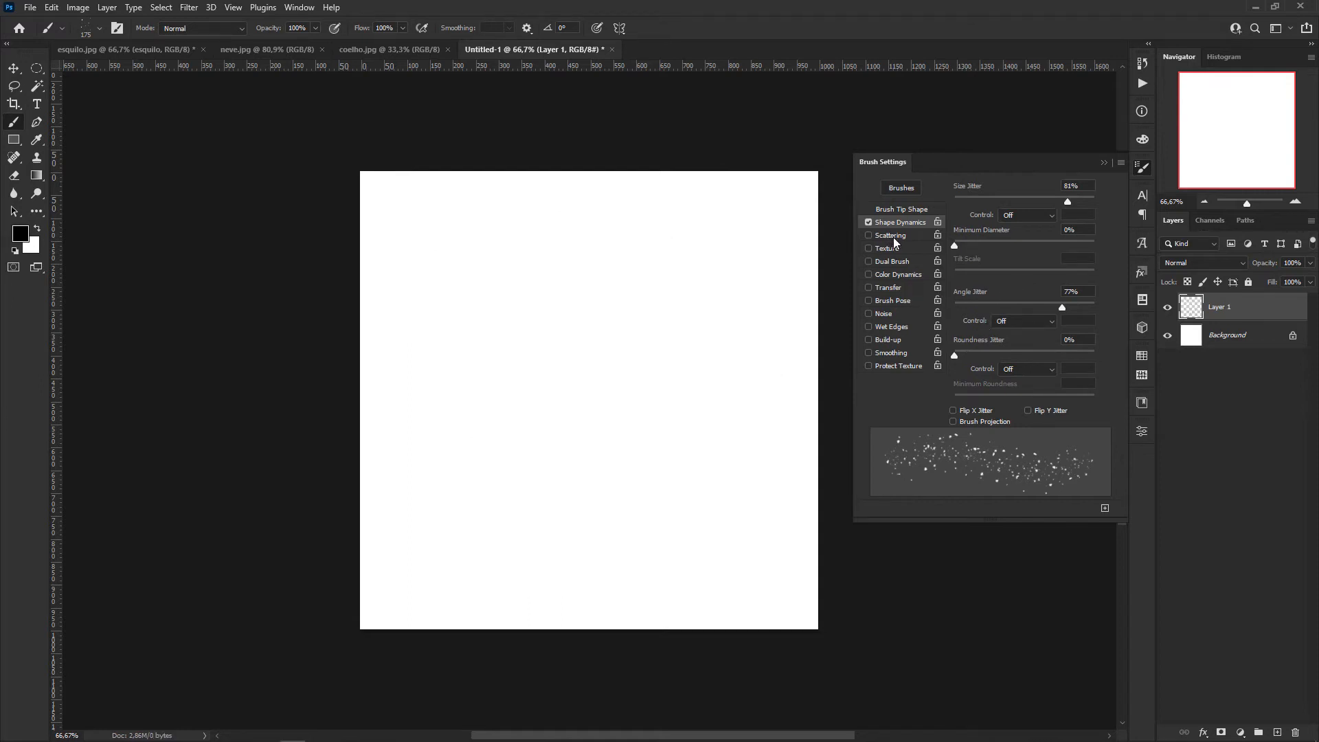
Turn on Scattering with Scatter at 495%, fill the canvas with test strokes, and undo them all.
{"action": "left_click", "coordinate": [890, 235]}
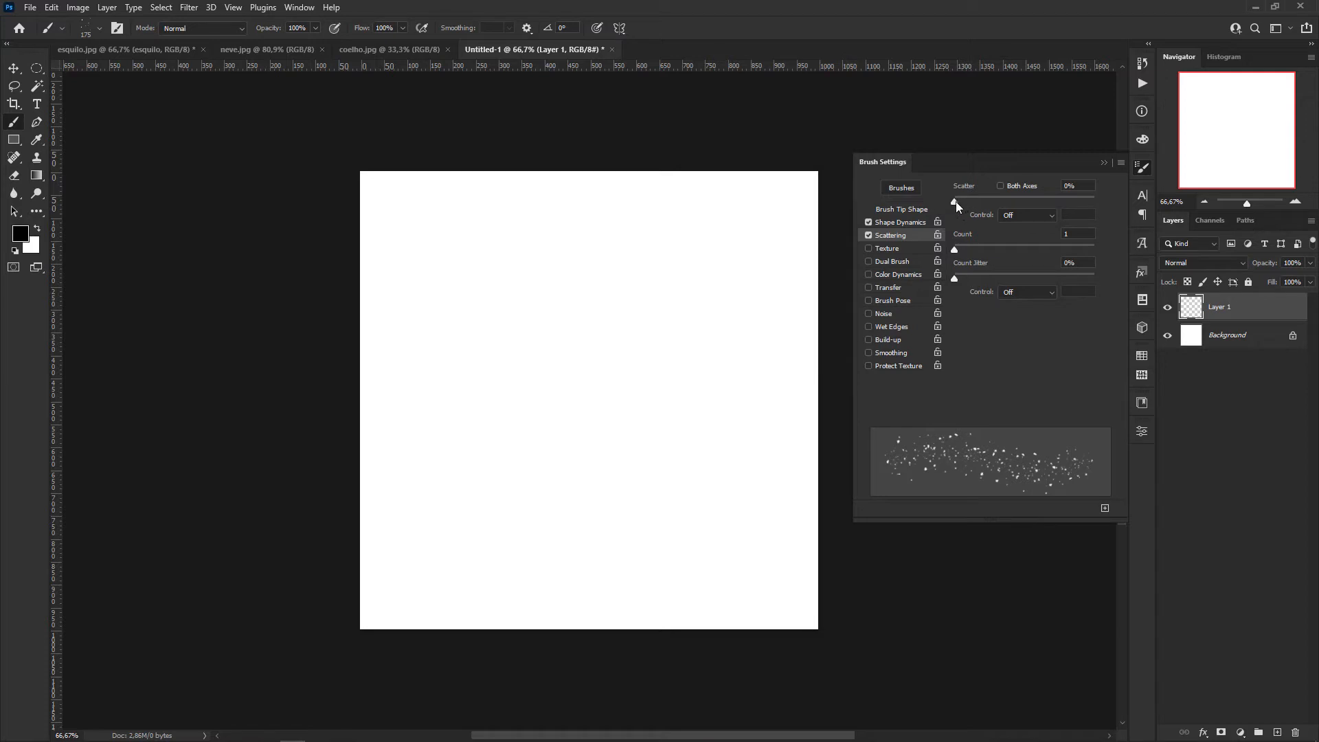
{"action": "mouse_move", "coordinate": [955, 201]}
{"action": "left_mouse_down"}
{"action": "mouse_move", "coordinate": [1013, 201]}
{"action": "mouse_move", "coordinate": [987, 209]}
{"action": "left_mouse_up"}
{"action": "mouse_move", "coordinate": [481, 309]}
{"action": "left_mouse_down"}
{"action": "mouse_move", "coordinate": [577, 227]}
{"action": "mouse_move", "coordinate": [693, 254]}
{"action": "mouse_move", "coordinate": [660, 323]}
{"action": "mouse_move", "coordinate": [590, 358]}
{"action": "left_mouse_up"}
{"action": "left_click_drag", "start_coordinate": [991, 202], "coordinate": [1024, 202]}
{"action": "mouse_move", "coordinate": [711, 443]}
{"action": "left_mouse_down"}
{"action": "mouse_move", "coordinate": [584, 453]}
{"action": "mouse_move", "coordinate": [565, 540]}
{"action": "left_mouse_up"}
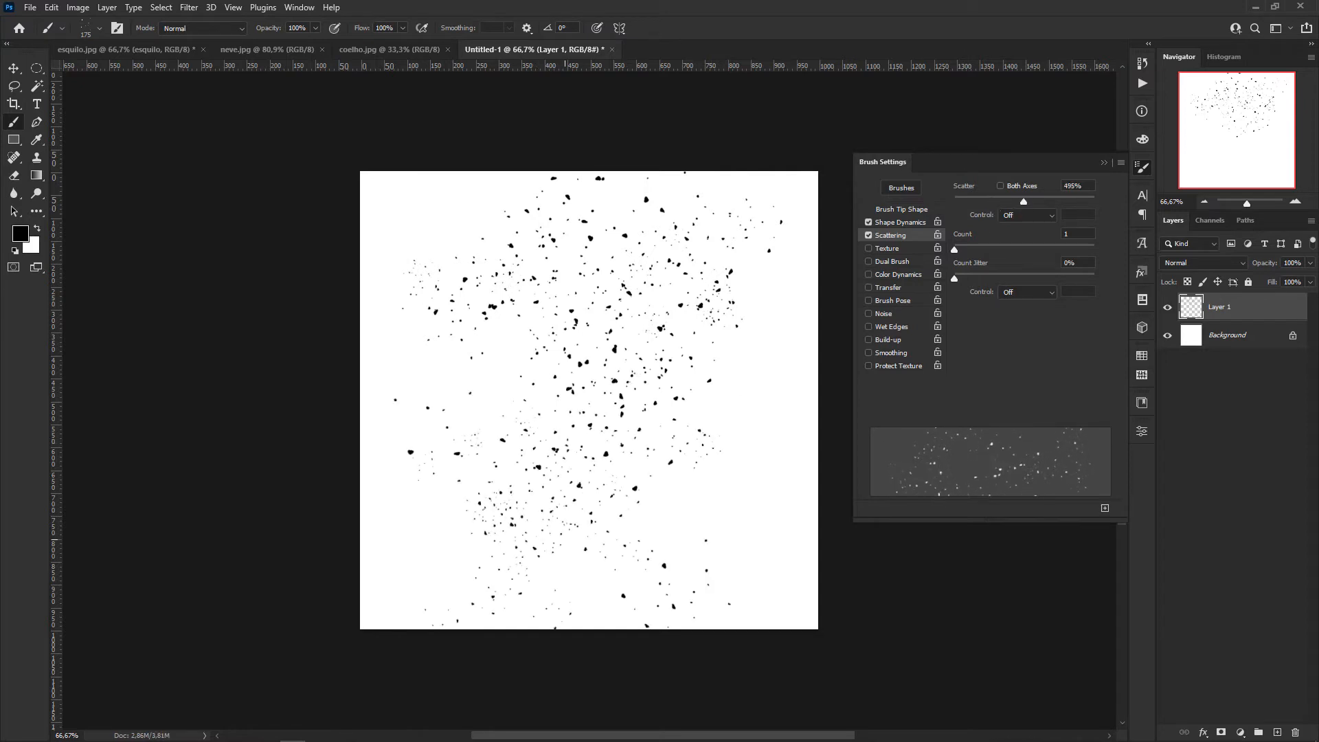
{"action": "left_click_drag", "start_coordinate": [811, 505], "coordinate": [491, 510]}
{"action": "left_click_drag", "start_coordinate": [562, 233], "coordinate": [453, 309]}
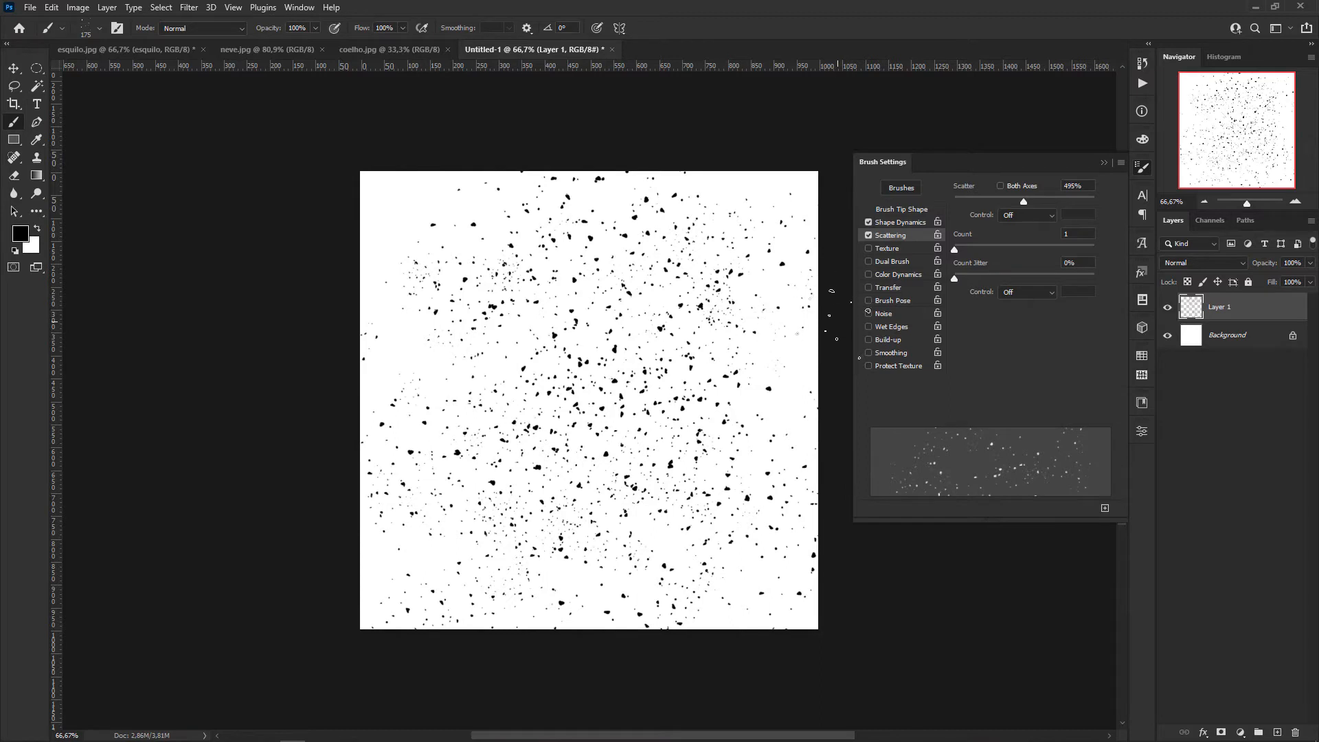
{"action": "key", "text": "ctrl+z"}
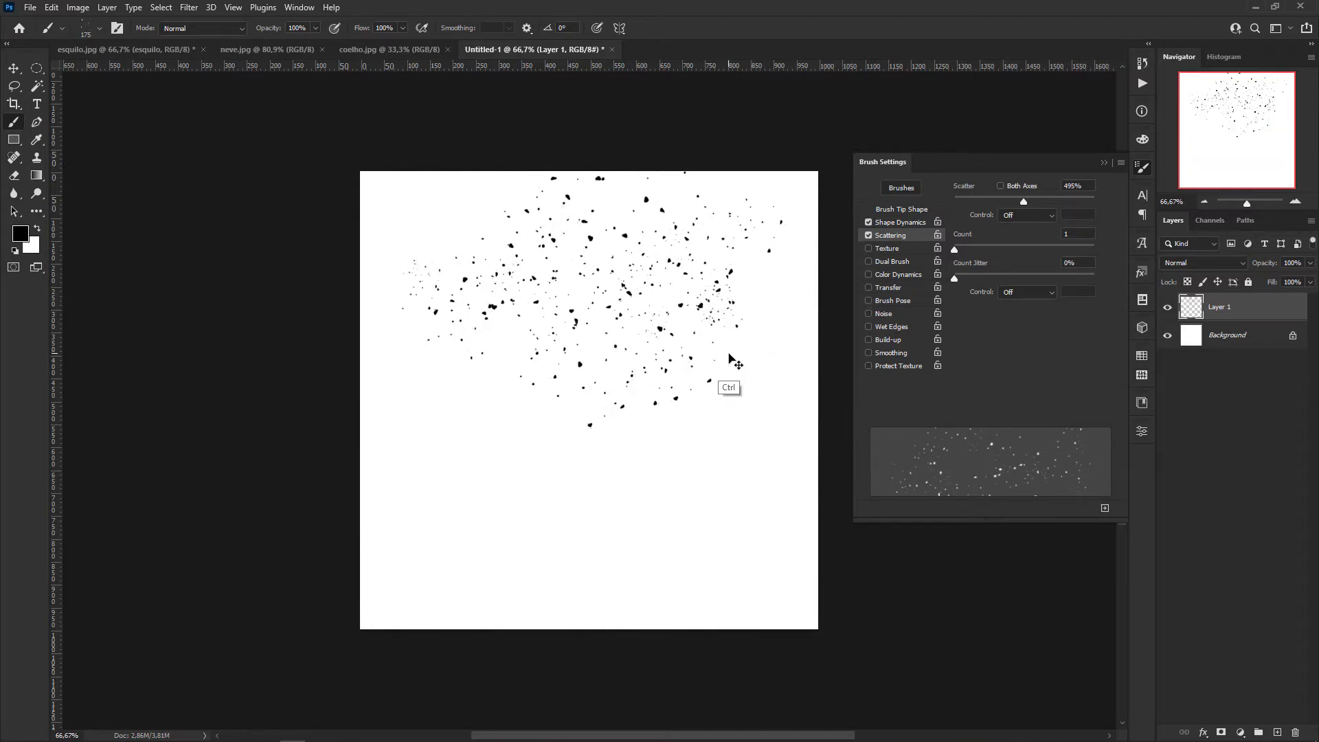
{"action": "key", "text": "ctrl+z"}
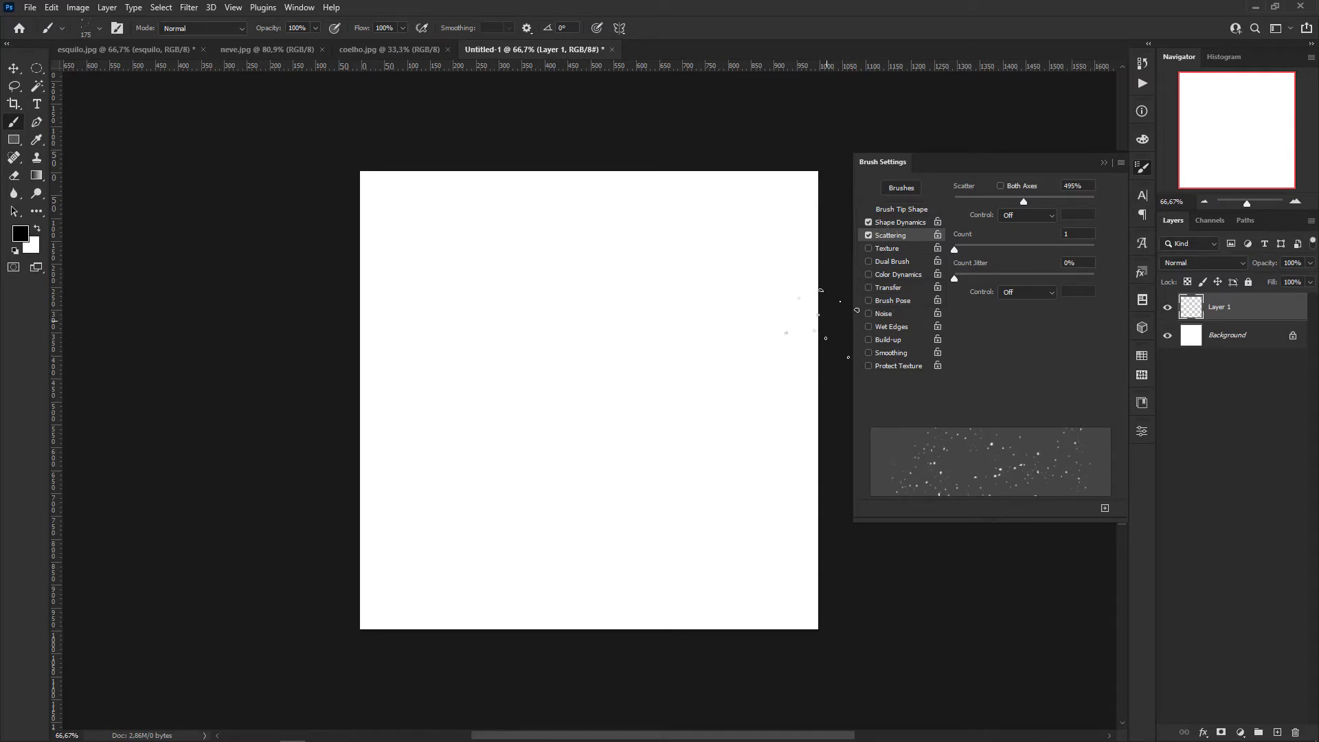
Save the tuned snow brush as a new brush preset that includes its tool settings.
{"action": "left_click", "coordinate": [1120, 163]}
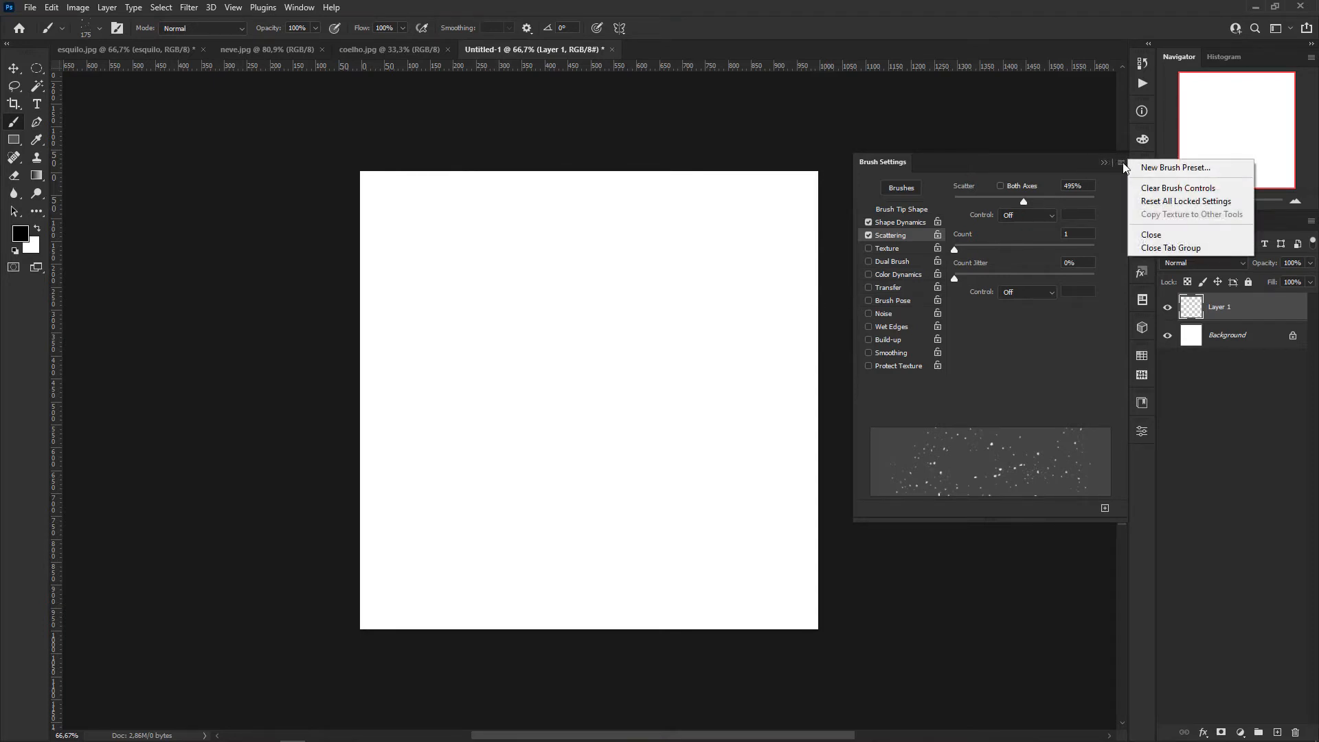
{"action": "left_click", "coordinate": [1167, 169]}
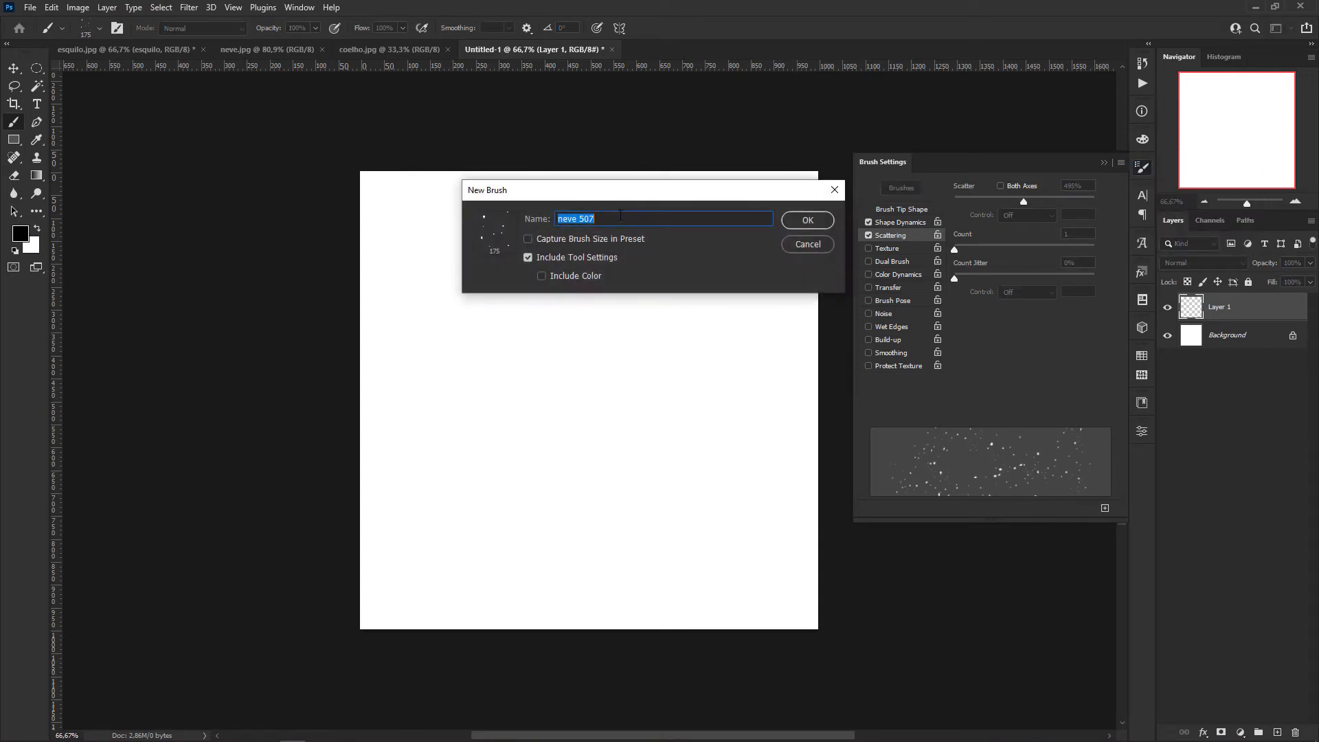
{"action": "double_click", "coordinate": [621, 217]}
{"action": "key", "text": "BackSpace"}
{"action": "left_click", "coordinate": [805, 221]}
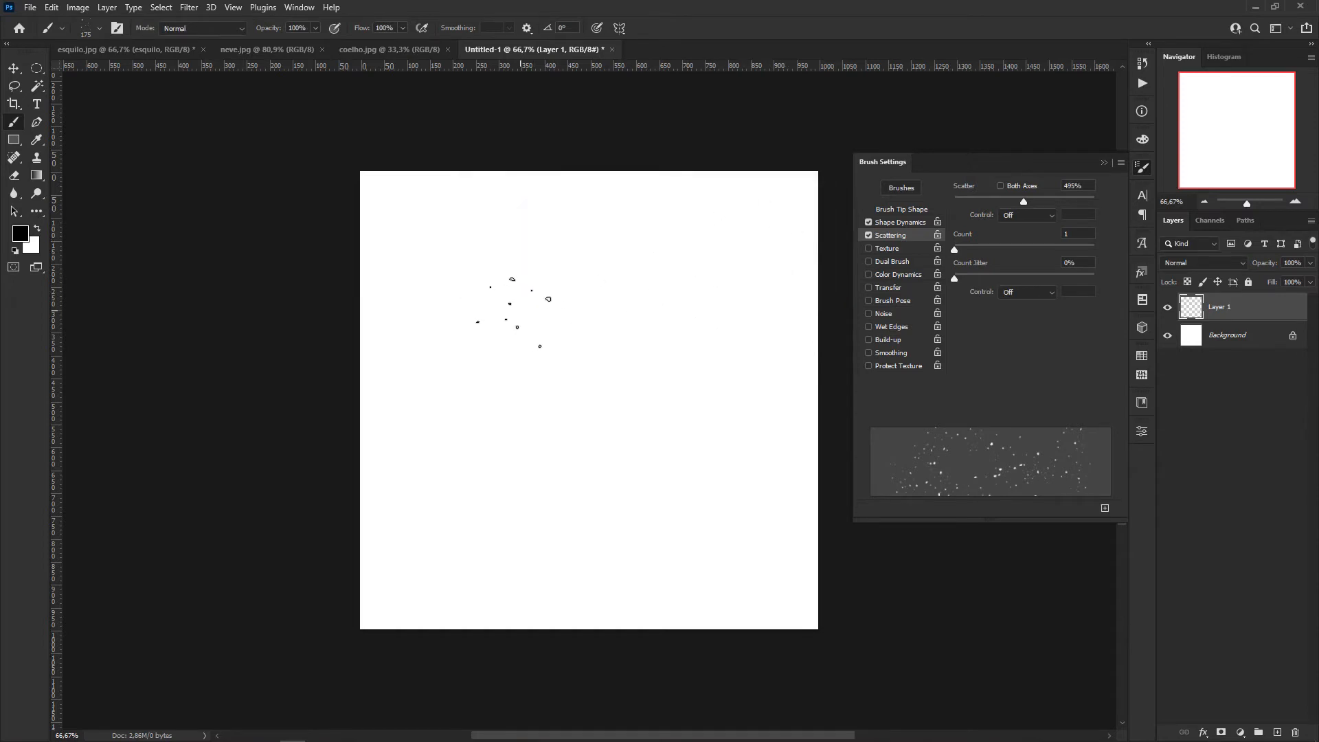
Pick the original 861 px snow brush without dynamics, stamp it once, reduce it to 80 px, and paint a winding stroke.
{"action": "right_click", "coordinate": [533, 309]}
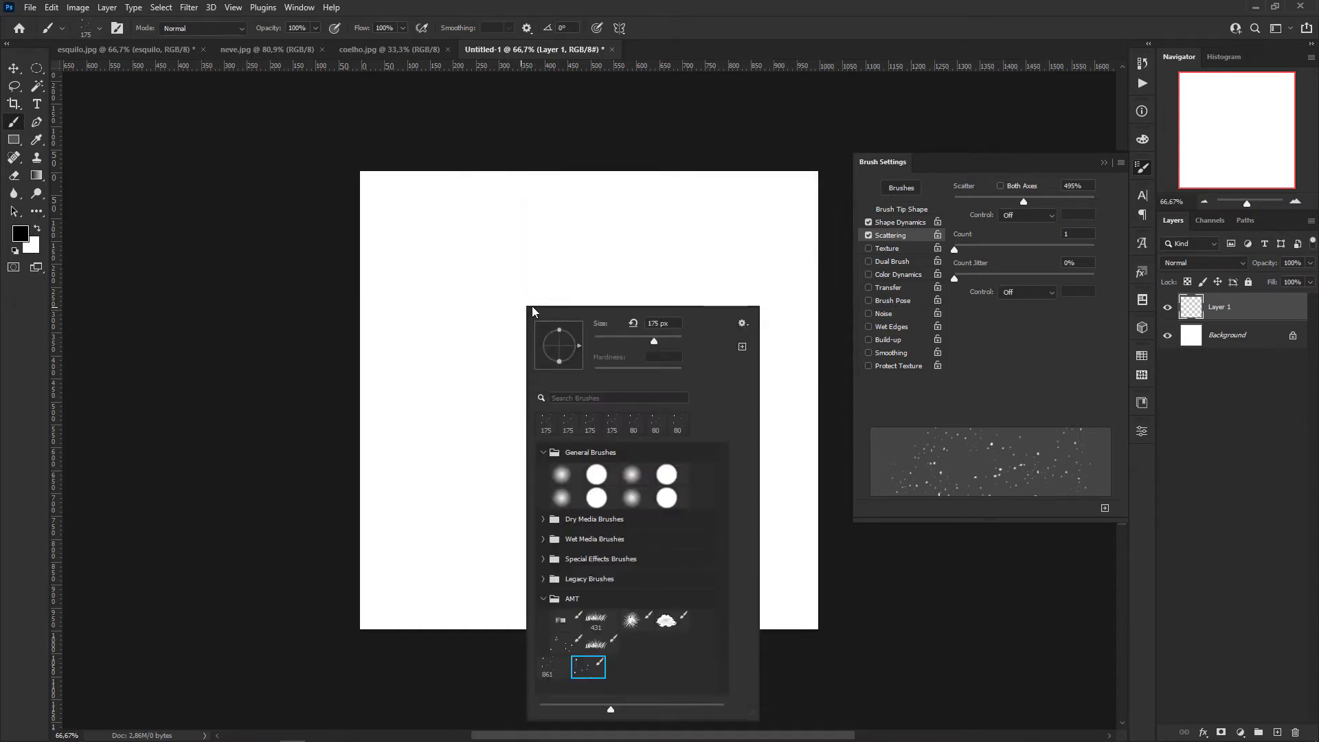
{"action": "left_click", "coordinate": [555, 665]}
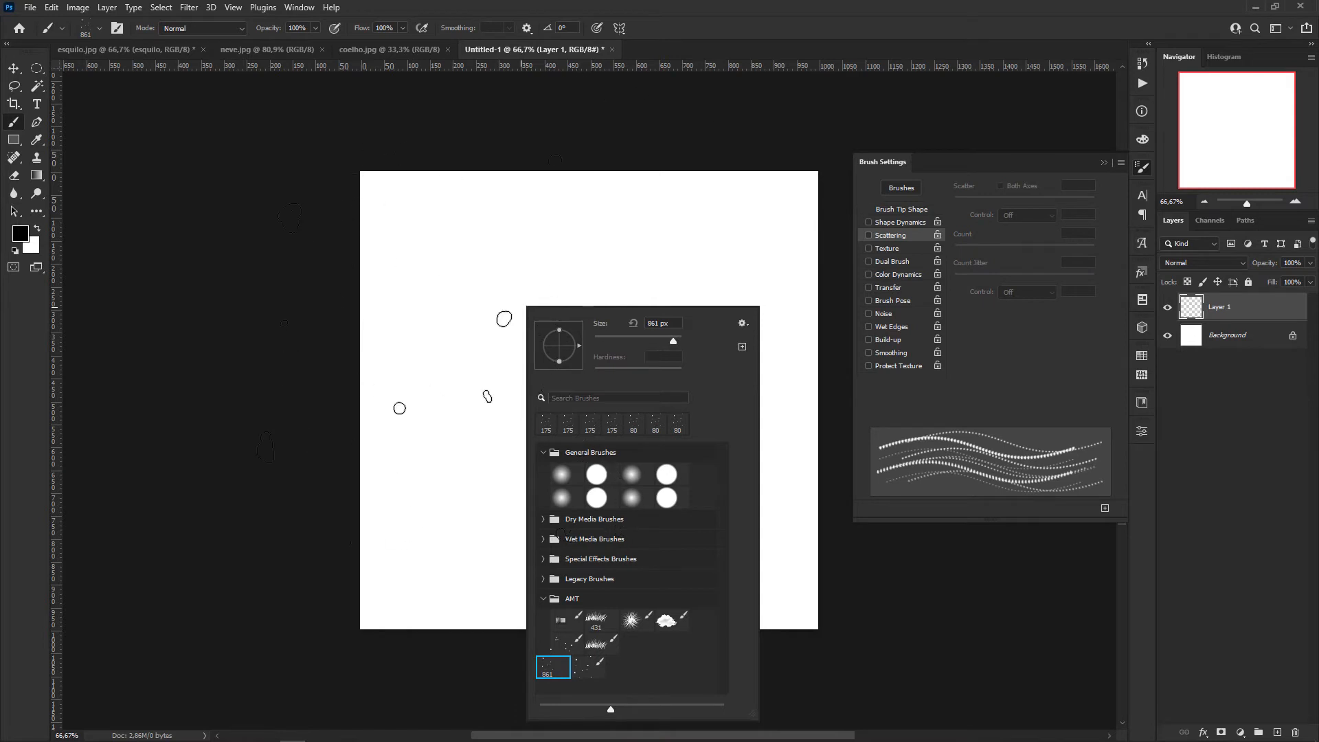
{"action": "left_click", "coordinate": [318, 353]}
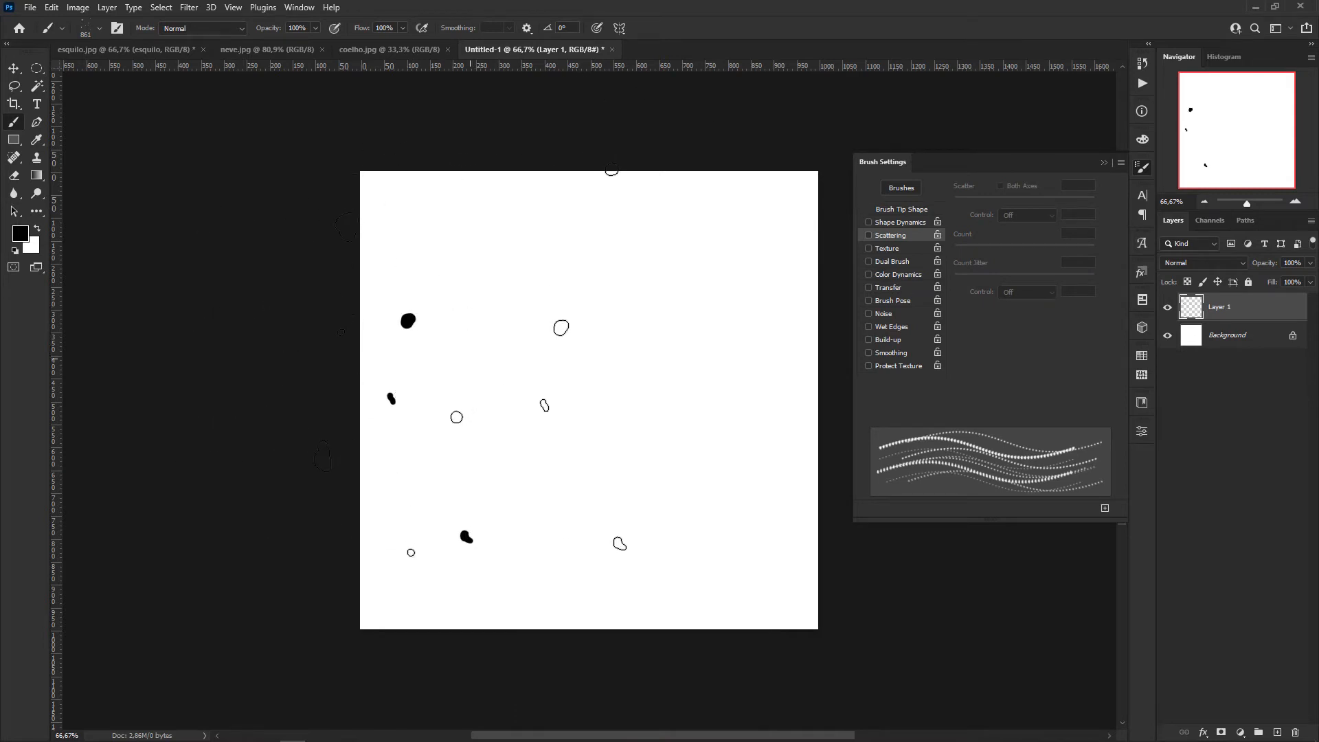
{"action": "key", "text": "bracketleft"}
{"action": "key", "text": "bracketleft"}
{"action": "key", "text": "bracketleft"}
{"action": "key", "text": "bracketleft"}
{"action": "key", "text": "bracketleft"}
{"action": "key", "text": "bracketleft"}
{"action": "key", "text": "bracketleft"}
{"action": "key", "text": "bracketleft"}
{"action": "key", "text": "bracketleft"}
{"action": "key", "text": "bracketleft"}
{"action": "key", "text": "bracketleft"}
{"action": "key", "text": "bracketleft"}
{"action": "key", "text": "bracketleft"}
{"action": "mouse_move", "coordinate": [463, 273]}
{"action": "left_mouse_down"}
{"action": "mouse_move", "coordinate": [711, 274]}
{"action": "mouse_move", "coordinate": [563, 333]}
{"action": "mouse_move", "coordinate": [533, 392]}
{"action": "mouse_move", "coordinate": [714, 385]}
{"action": "left_mouse_up"}
Select the newly saved snow preset from the AMT brush group and paint scattered flakes below the winding stroke.
{"action": "right_click", "coordinate": [642, 336]}
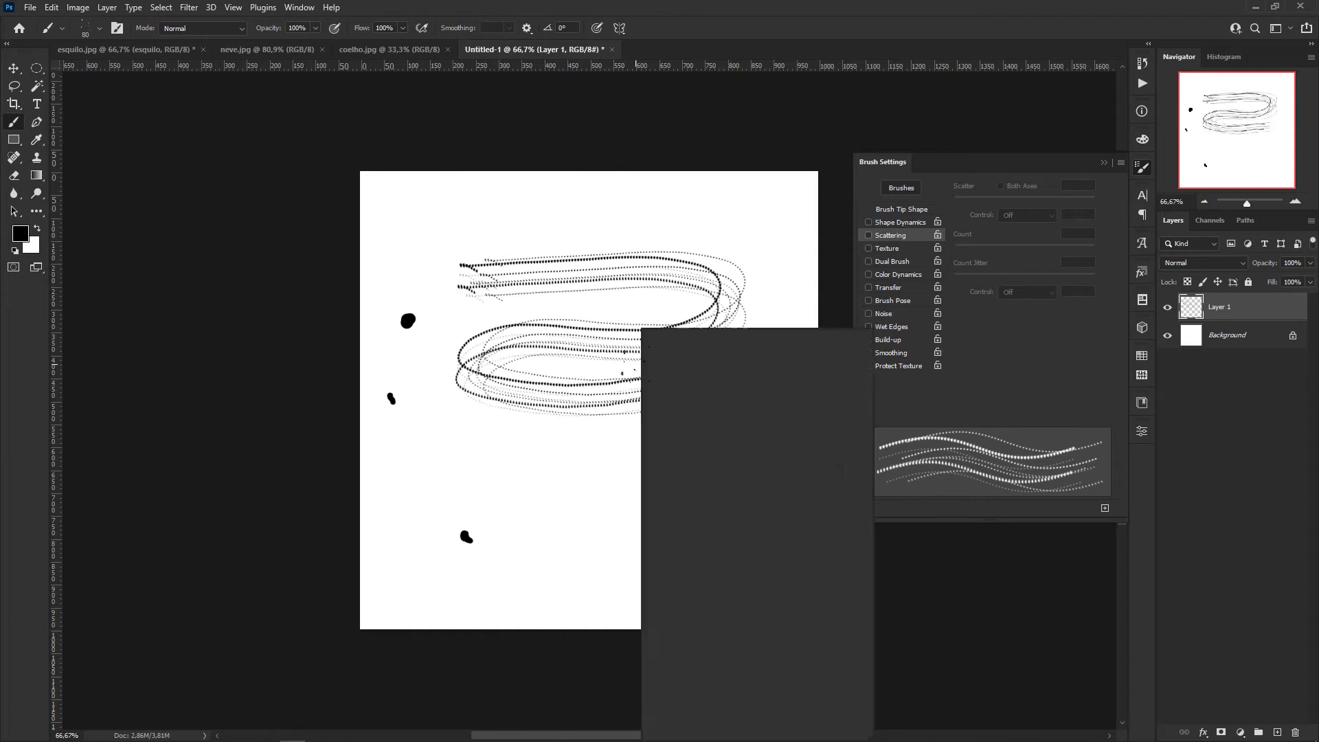
{"action": "left_click", "coordinate": [705, 690]}
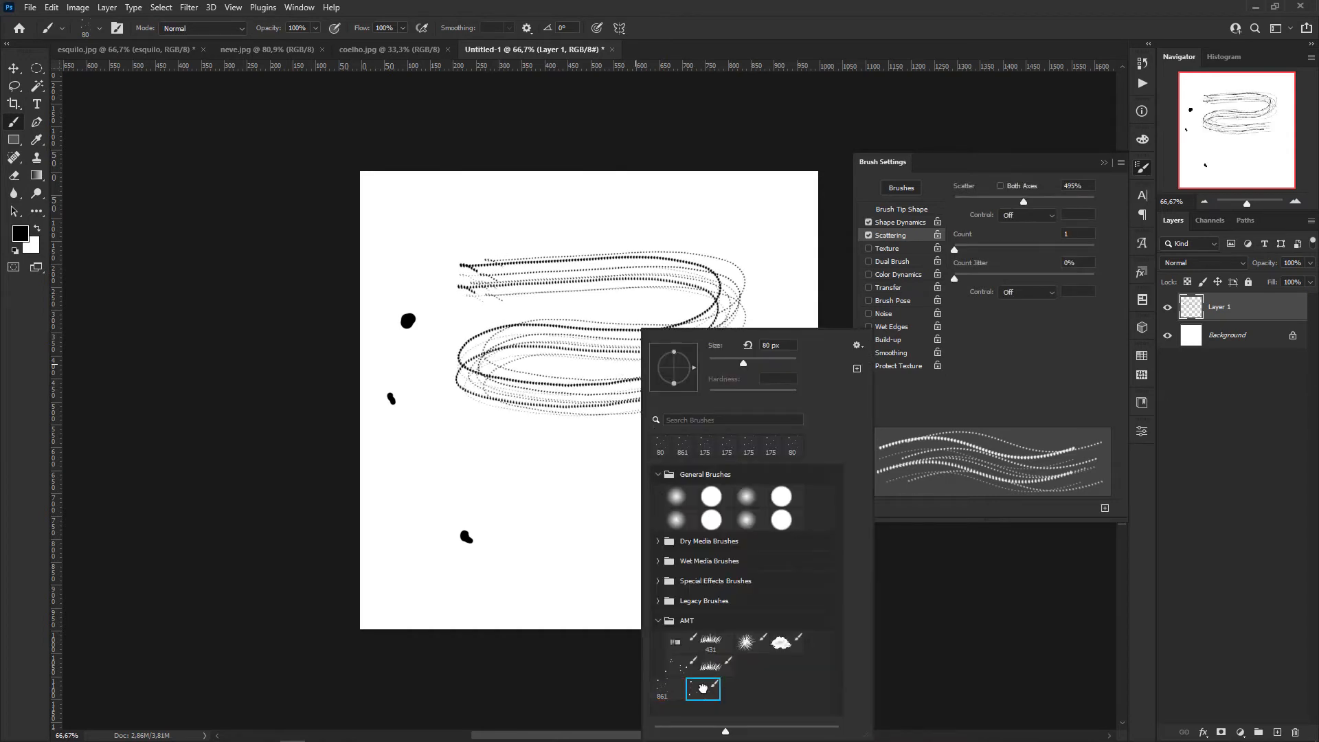
{"action": "left_click", "coordinate": [508, 474]}
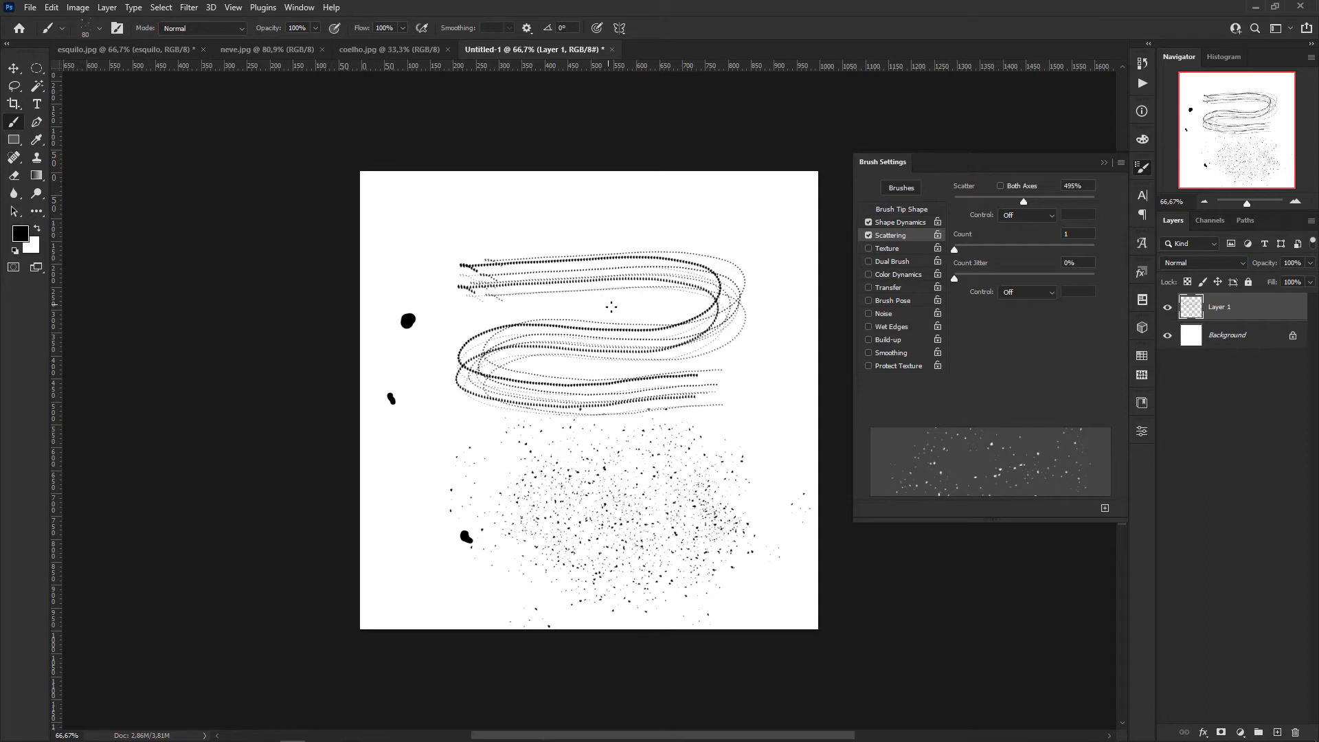
Close Untitled-1 without saving, close neve.jpg, and bring up esquilo.jpg with the Brush Settings collapsed.
{"action": "left_click", "coordinate": [612, 49]}
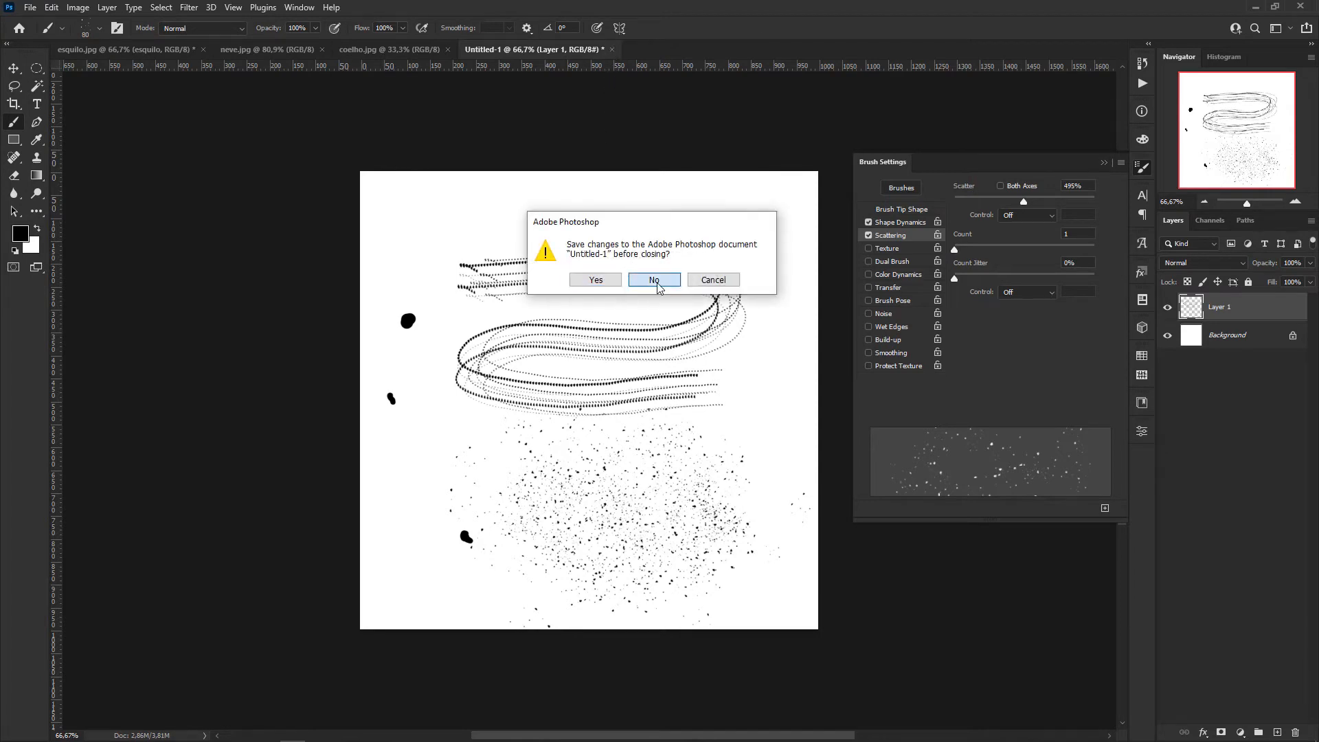
{"action": "left_click", "coordinate": [655, 280]}
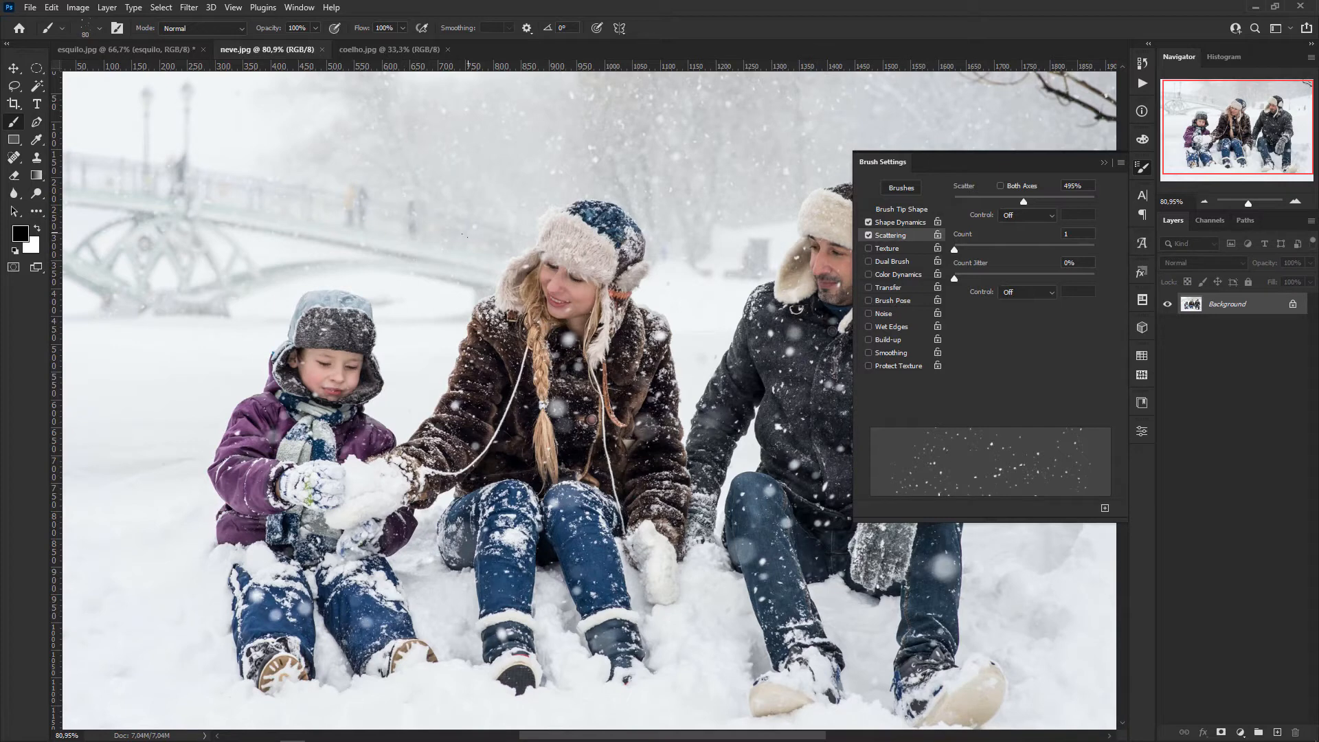
{"action": "left_click", "coordinate": [156, 46]}
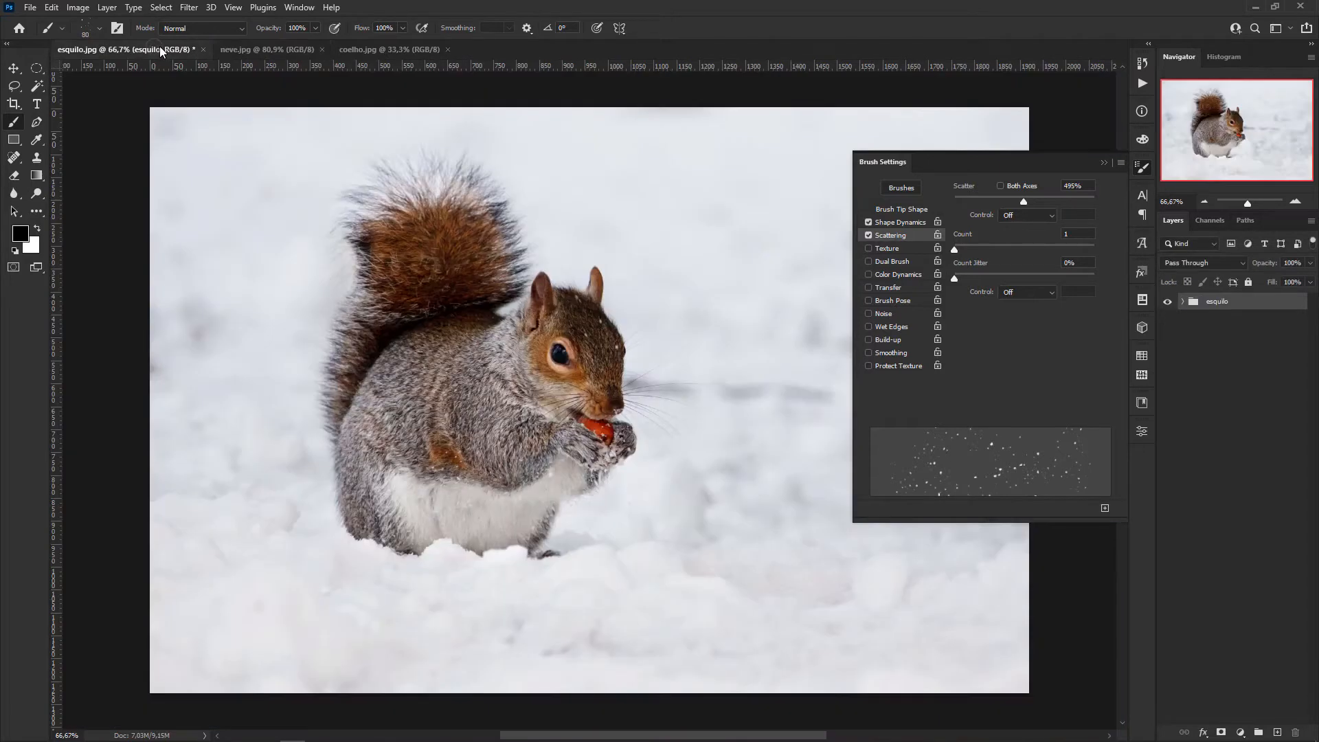
{"action": "left_click", "coordinate": [322, 49]}
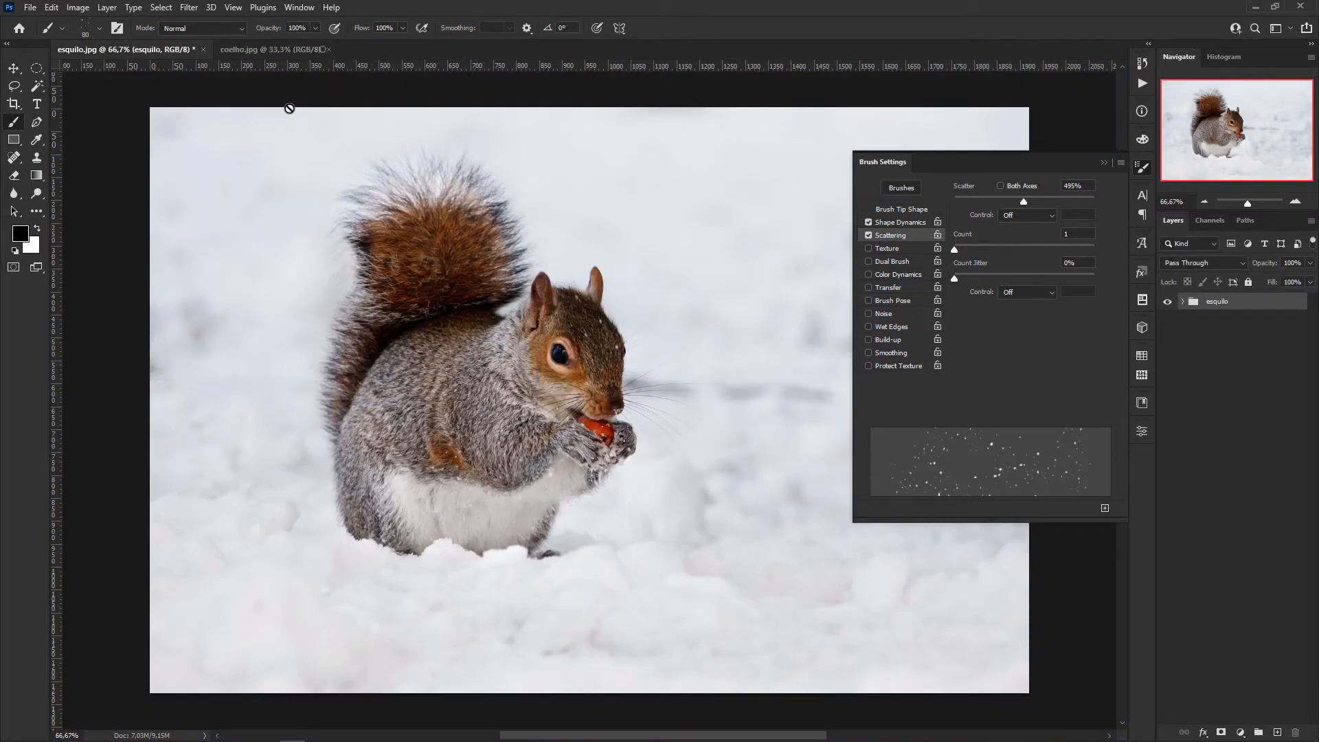
{"action": "left_click", "coordinate": [1102, 163]}
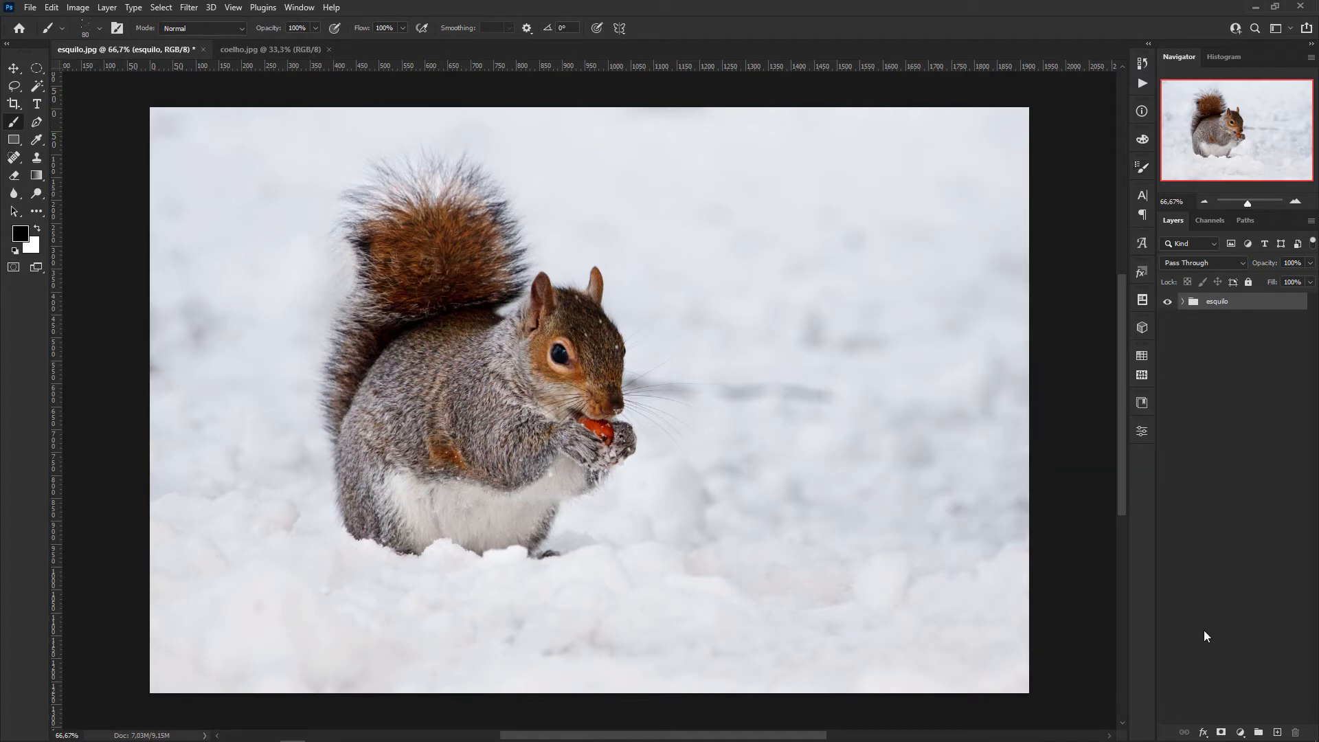
Add a new layer above the esquilo group and name it neve.
{"action": "key", "text": "ctrl+alt+shift+n"}
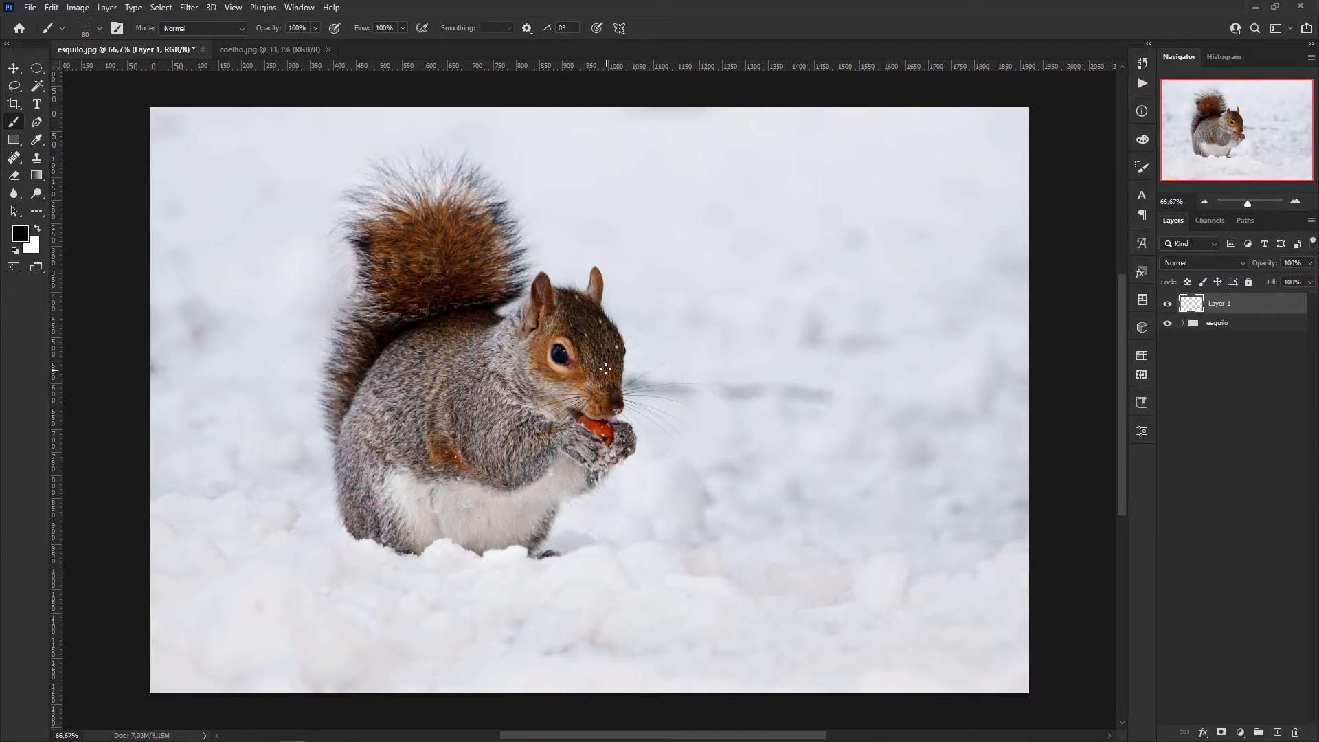
{"action": "double_click", "coordinate": [1218, 304]}
{"action": "type", "text": "neve"}
{"action": "key", "text": "Return"}
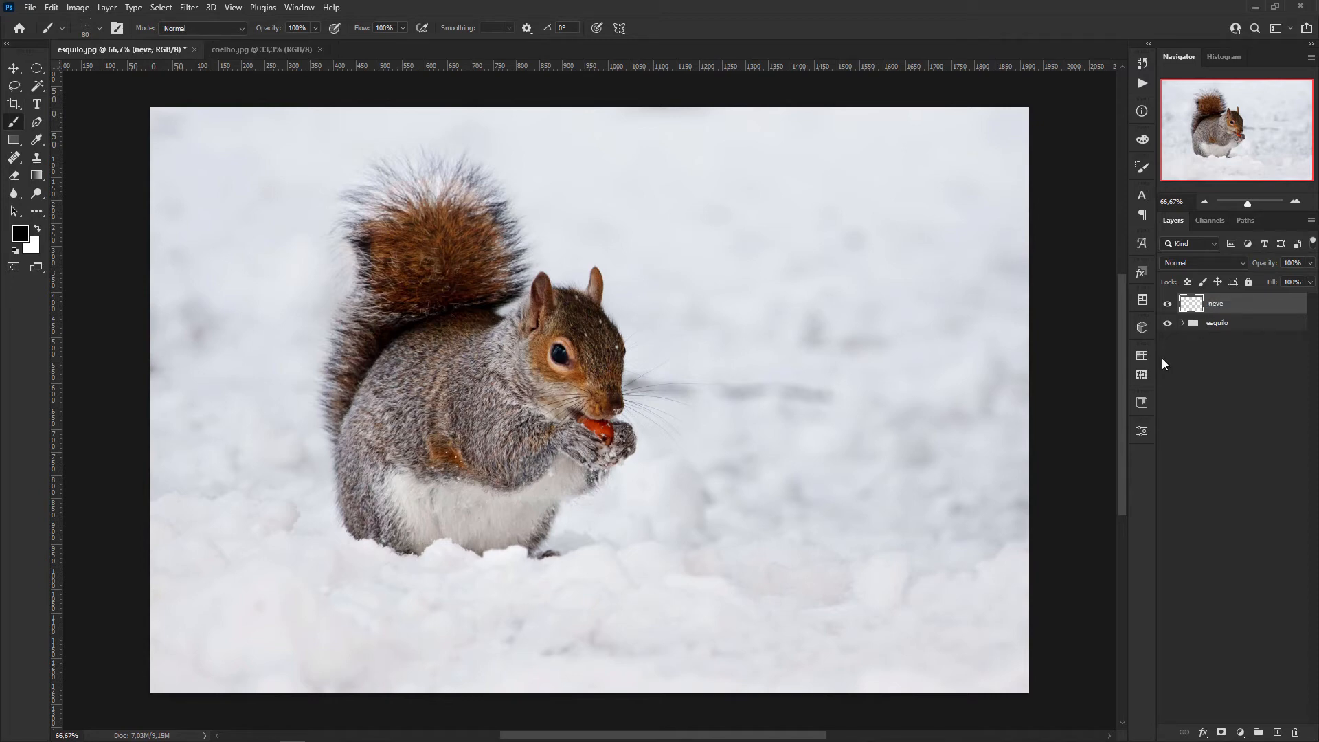
{"action": "double_click", "coordinate": [1218, 307]}
{"action": "left_click", "coordinate": [1270, 305]}
Enlarge the snow brush to 567 px and sample a near-white colour from the snow below the squirrel.
{"action": "left_click_drag", "start_coordinate": [641, 462], "coordinate": [679, 463]}
{"action": "key", "text": "alt"}
{"action": "left_click", "coordinate": [612, 566], "text": "alt"}
Try painting large snowflakes across the squirrel and background at 567 px, undoing each attempt.
{"action": "left_click", "coordinate": [663, 318]}
{"action": "left_click_drag", "start_coordinate": [639, 322], "coordinate": [388, 246]}
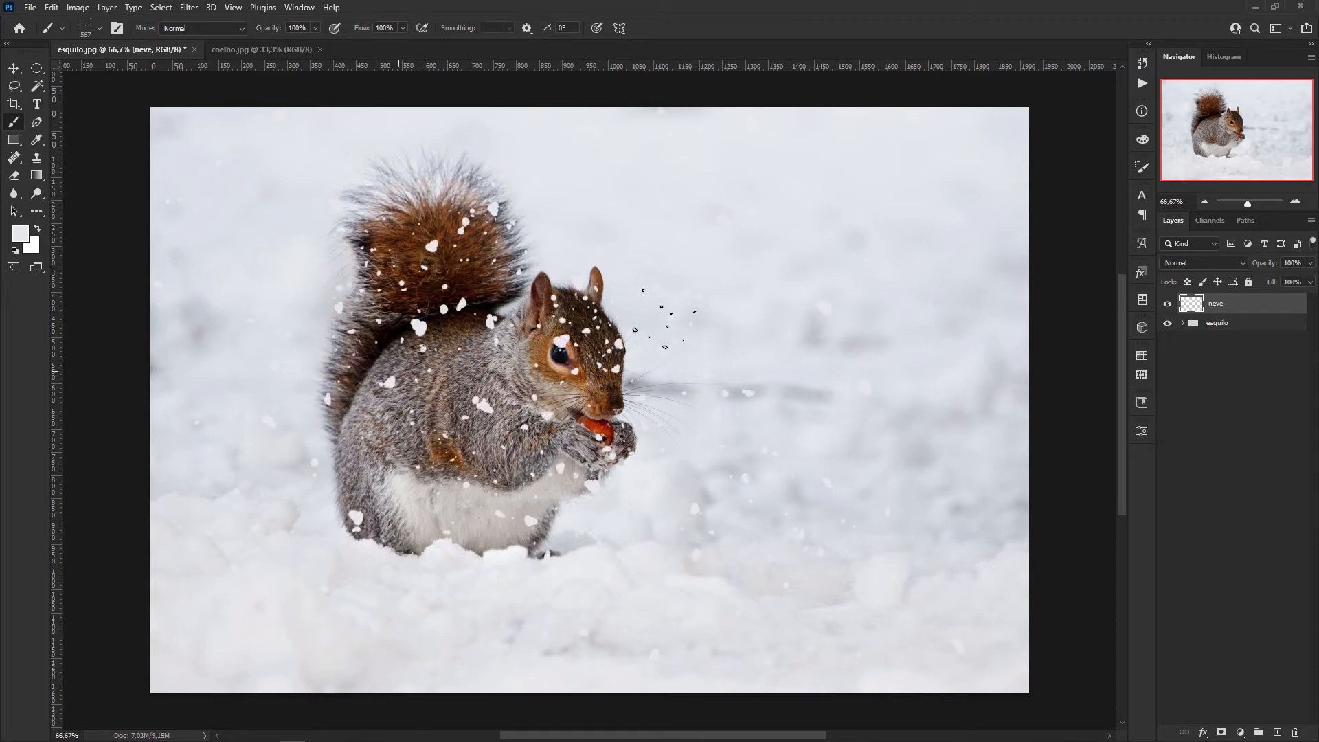
{"action": "key", "text": "ctrl+z"}
{"action": "mouse_move", "coordinate": [809, 276]}
{"action": "left_mouse_down"}
{"action": "mouse_move", "coordinate": [522, 275]}
{"action": "mouse_move", "coordinate": [440, 350]}
{"action": "mouse_move", "coordinate": [550, 426]}
{"action": "mouse_move", "coordinate": [706, 496]}
{"action": "left_mouse_up"}
{"action": "mouse_move", "coordinate": [706, 261]}
{"action": "left_mouse_down"}
{"action": "mouse_move", "coordinate": [468, 289]}
{"action": "mouse_move", "coordinate": [453, 429]}
{"action": "left_mouse_up"}
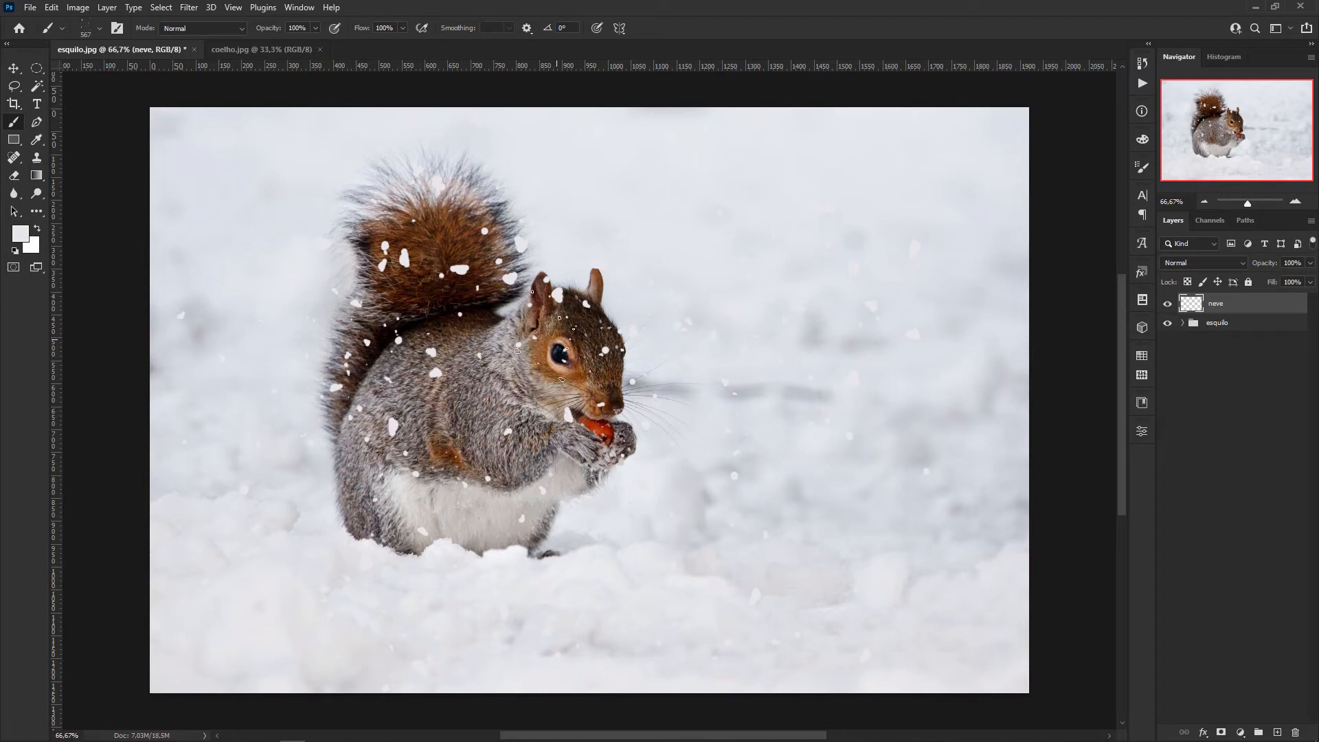
{"action": "key", "text": "ctrl+z"}
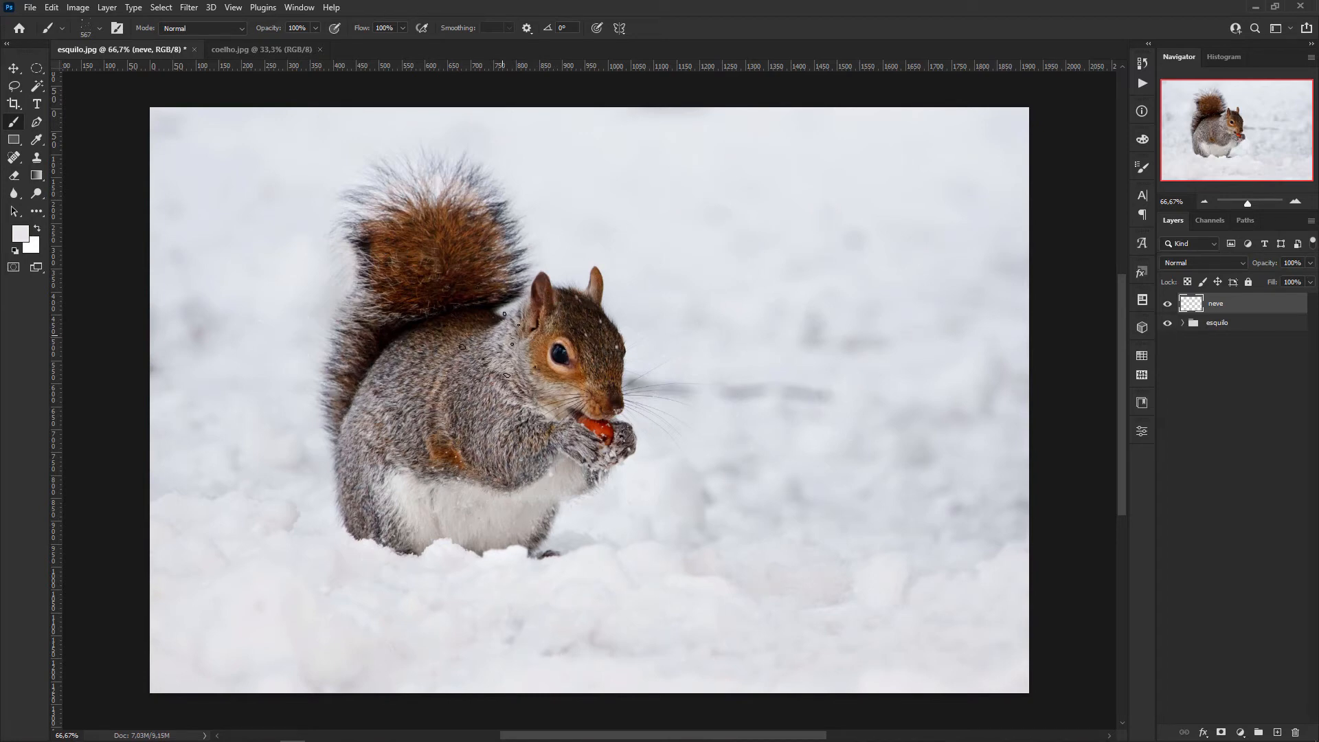
Reduce the brush to 200 px and paint small falling snowflakes over the squirrel and background on the neve layer.
{"action": "key", "text": "bracketleft"}
{"action": "key", "text": "bracketleft"}
{"action": "left_click_drag", "start_coordinate": [854, 526], "coordinate": [397, 584]}
{"action": "key", "text": "ctrl+plus"}
{"action": "left_click_drag", "start_coordinate": [449, 343], "coordinate": [549, 431]}
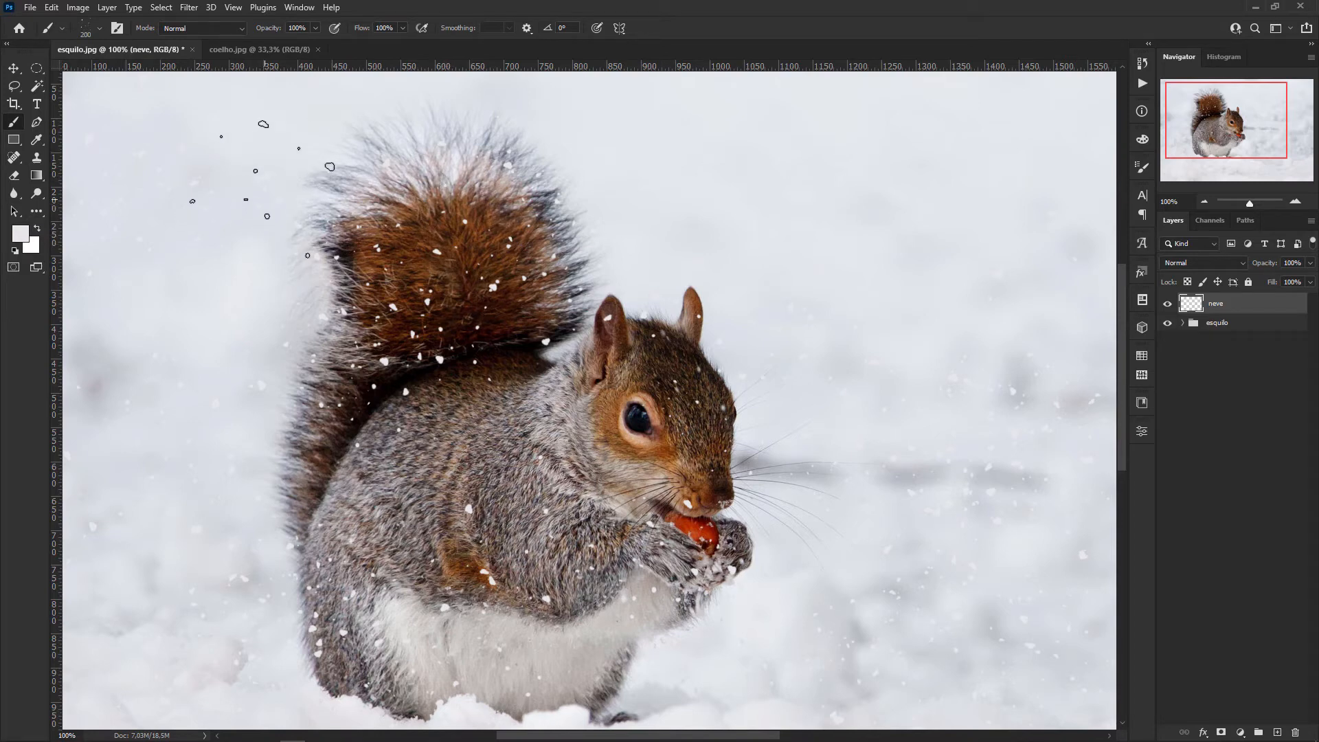
Apply a Motion Blur to the neve layer with an angle of -62° and a distance of 5 pixels.
{"action": "left_click", "coordinate": [189, 8]}
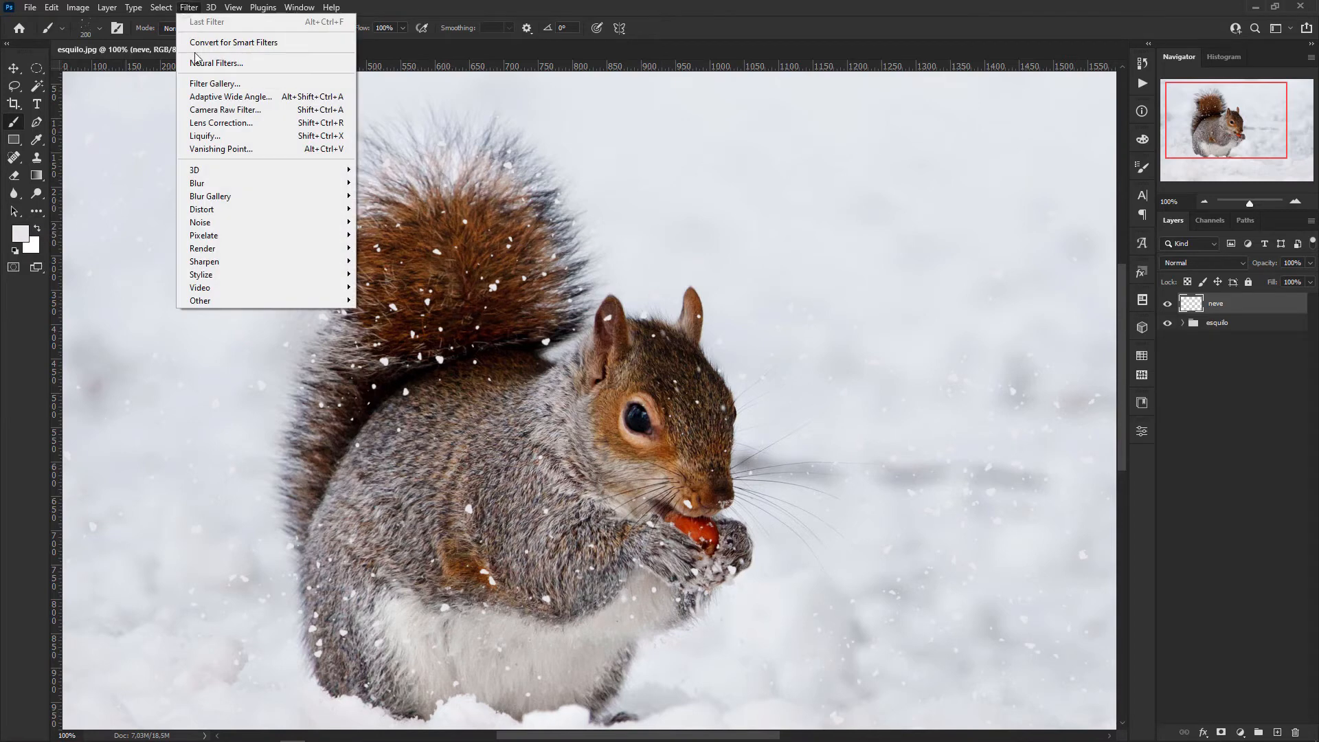
{"action": "mouse_move", "coordinate": [229, 185]}
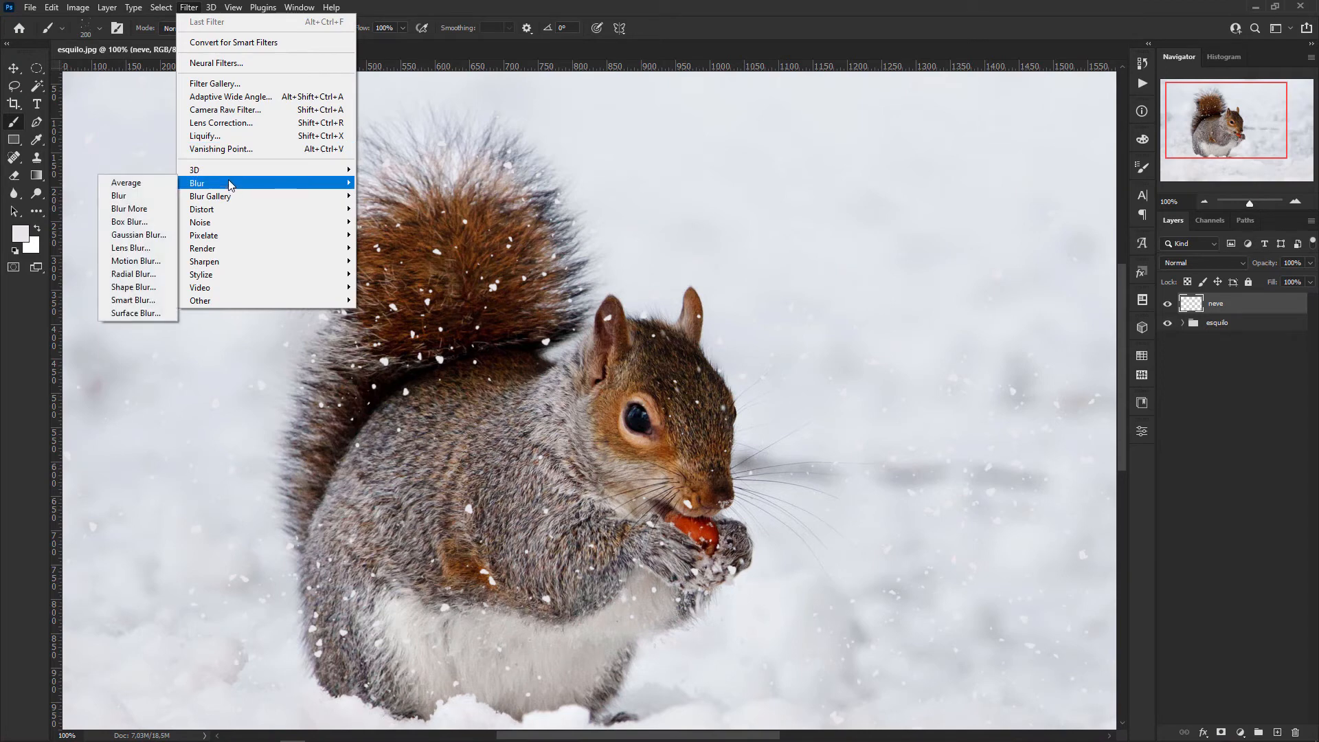
{"action": "left_click", "coordinate": [165, 264]}
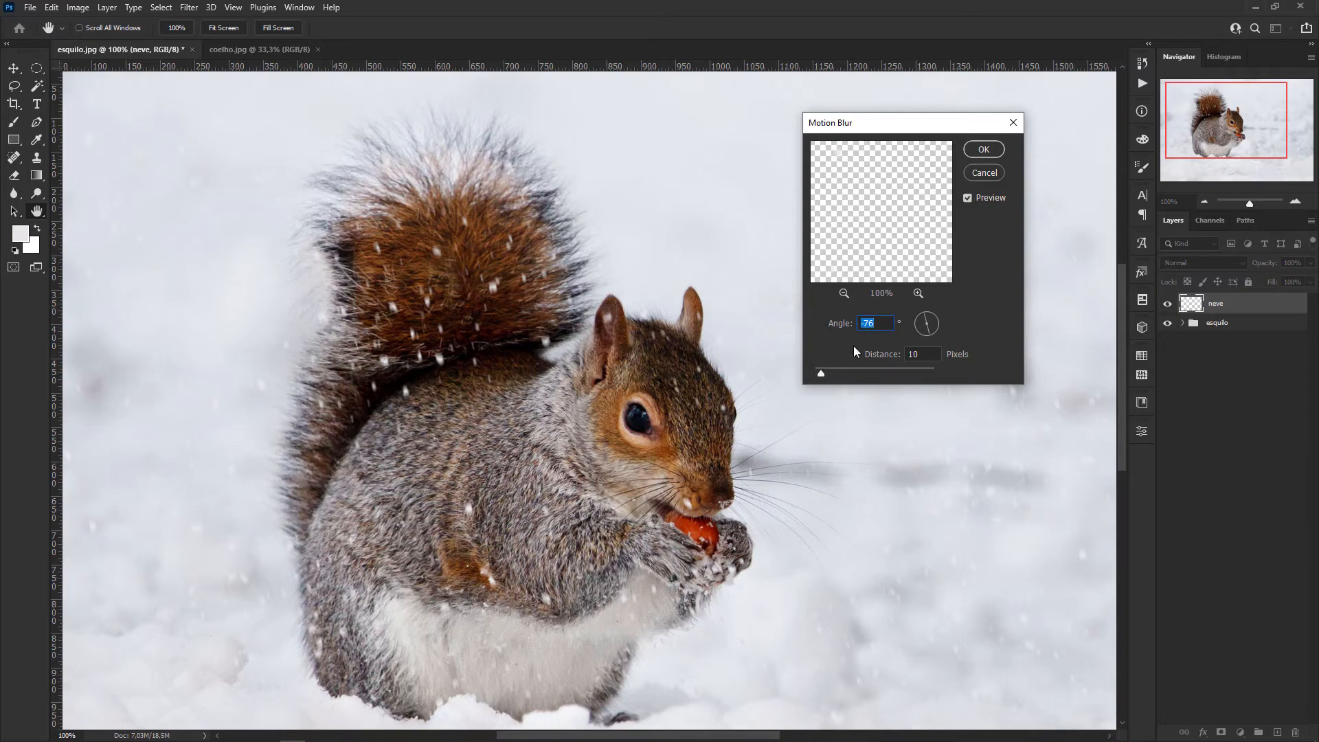
{"action": "mouse_move", "coordinate": [924, 330]}
{"action": "left_mouse_down"}
{"action": "mouse_move", "coordinate": [936, 322]}
{"action": "mouse_move", "coordinate": [931, 333]}
{"action": "left_mouse_up"}
{"action": "left_click_drag", "start_coordinate": [826, 375], "coordinate": [840, 374]}
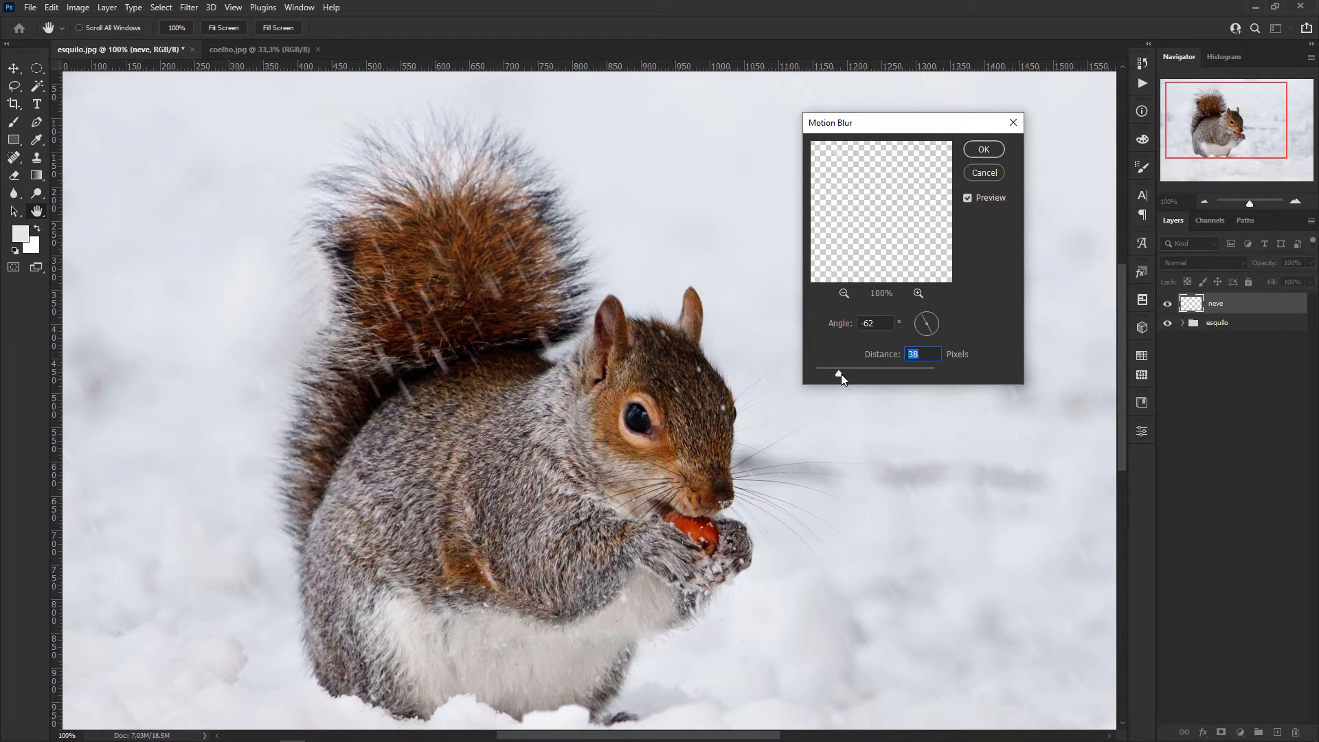
{"action": "left_click_drag", "start_coordinate": [839, 374], "coordinate": [818, 374]}
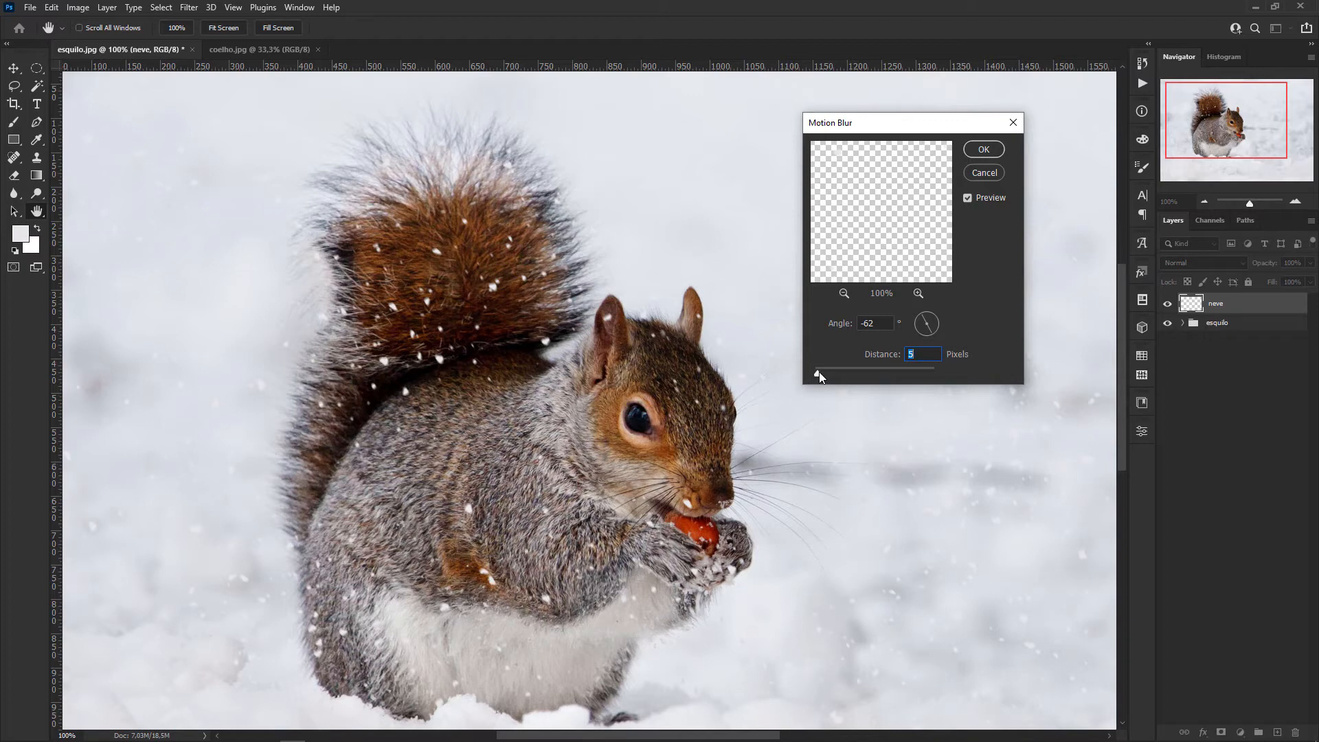
{"action": "left_click_drag", "start_coordinate": [820, 375], "coordinate": [818, 375]}
{"action": "left_click", "coordinate": [983, 150]}
{"action": "key", "text": "b"}
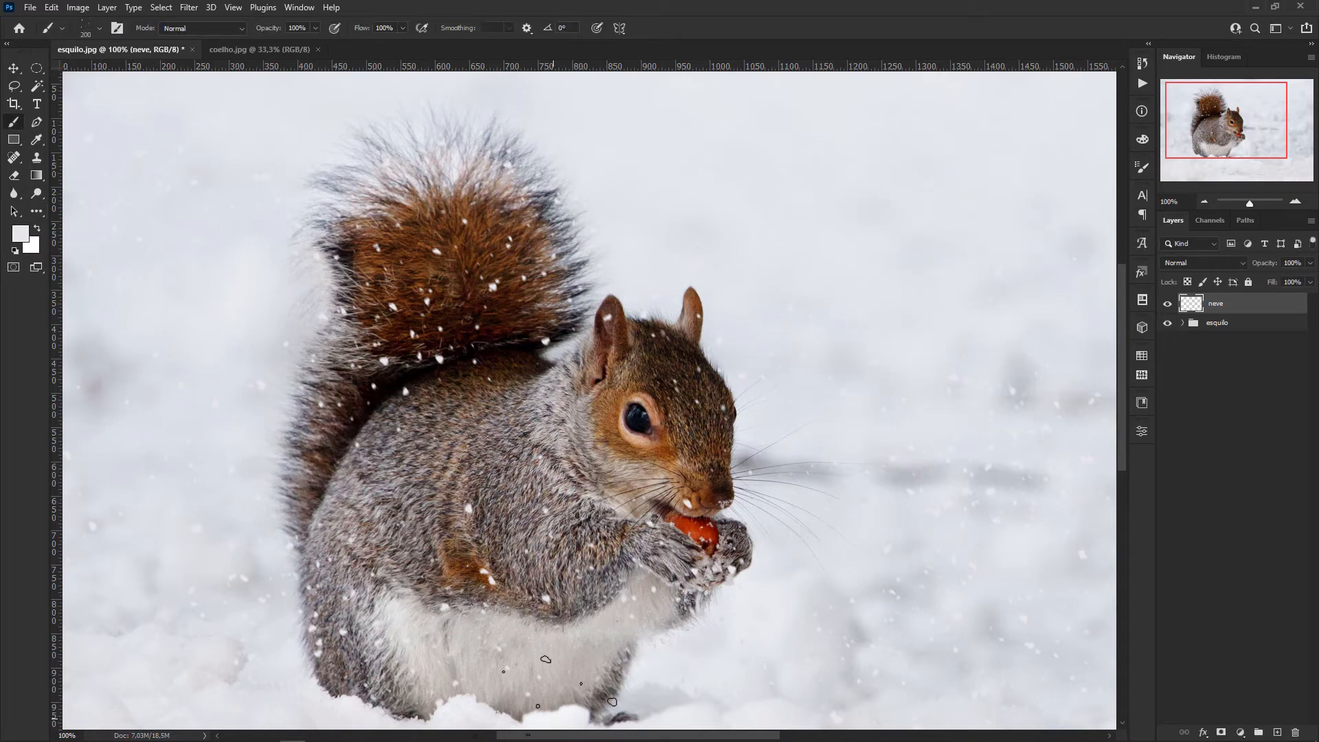
Add a new layer above the neve layer.
{"action": "scroll", "coordinate": [560, 683], "scroll_direction": "down", "scroll_amount": 3}
{"action": "key", "text": "ctrl+shift+alt+n"}
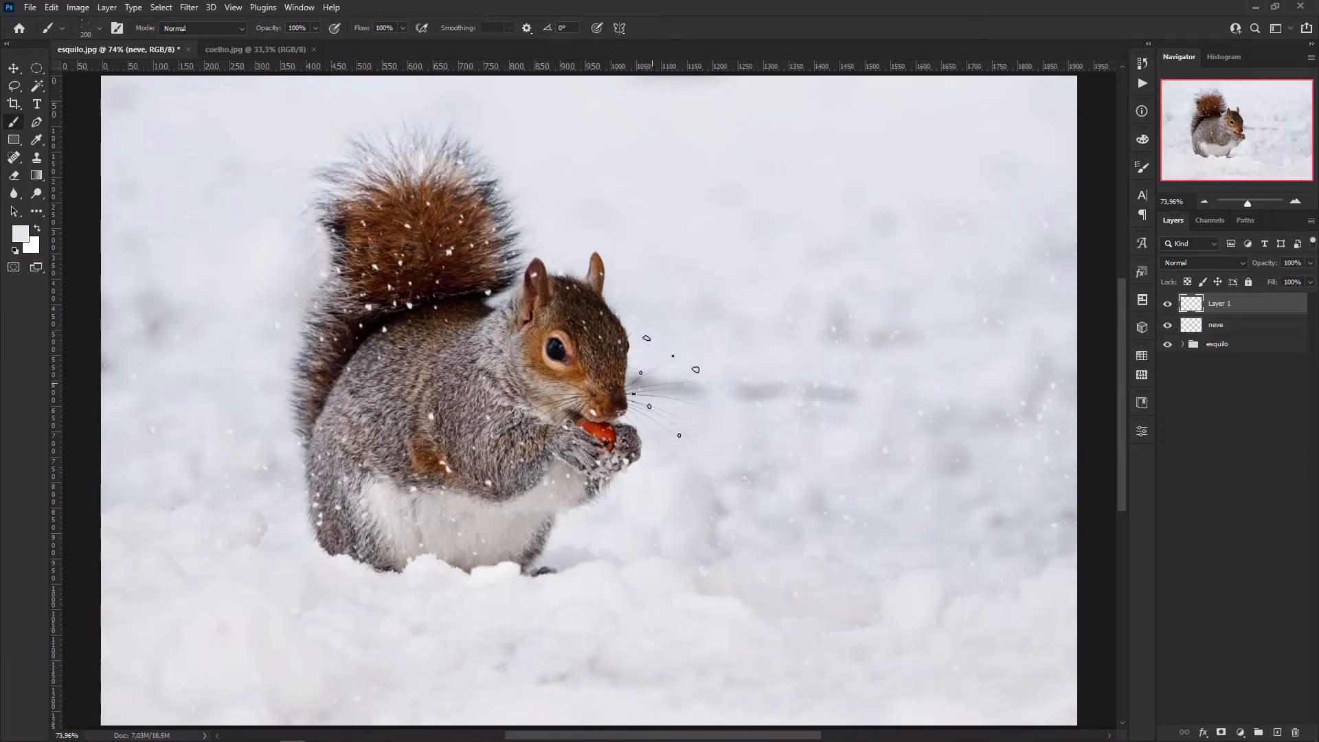
Try painting larger snowflakes over the squirrel with the brush enlarged to 570 px, and undo them.
{"action": "left_click_drag", "start_coordinate": [513, 408], "coordinate": [624, 396]}
{"action": "left_click", "coordinate": [410, 278]}
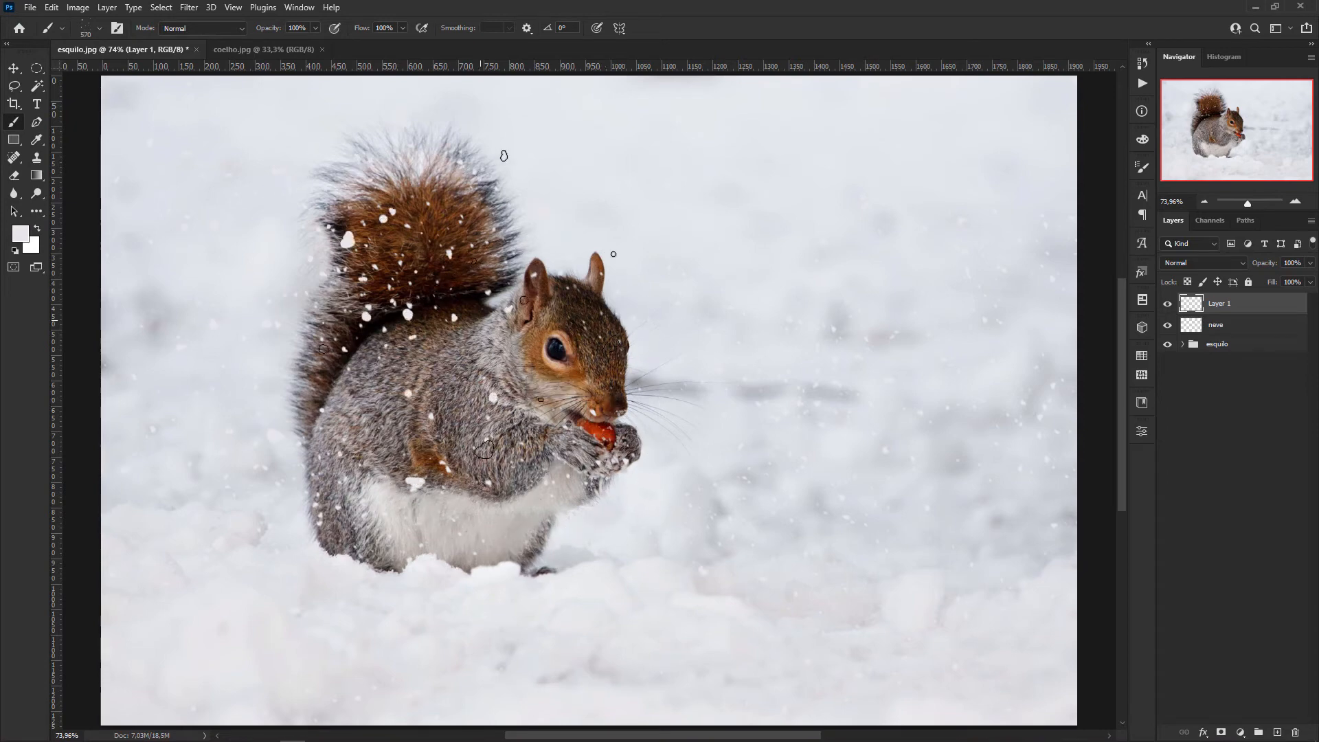
{"action": "key", "text": "ctrl+z"}
Reduce the brush to 400 px and paint larger snowflakes over the squirrel and background on Layer 1.
{"action": "key", "text": "bracketleft"}
{"action": "key", "text": "bracketleft"}
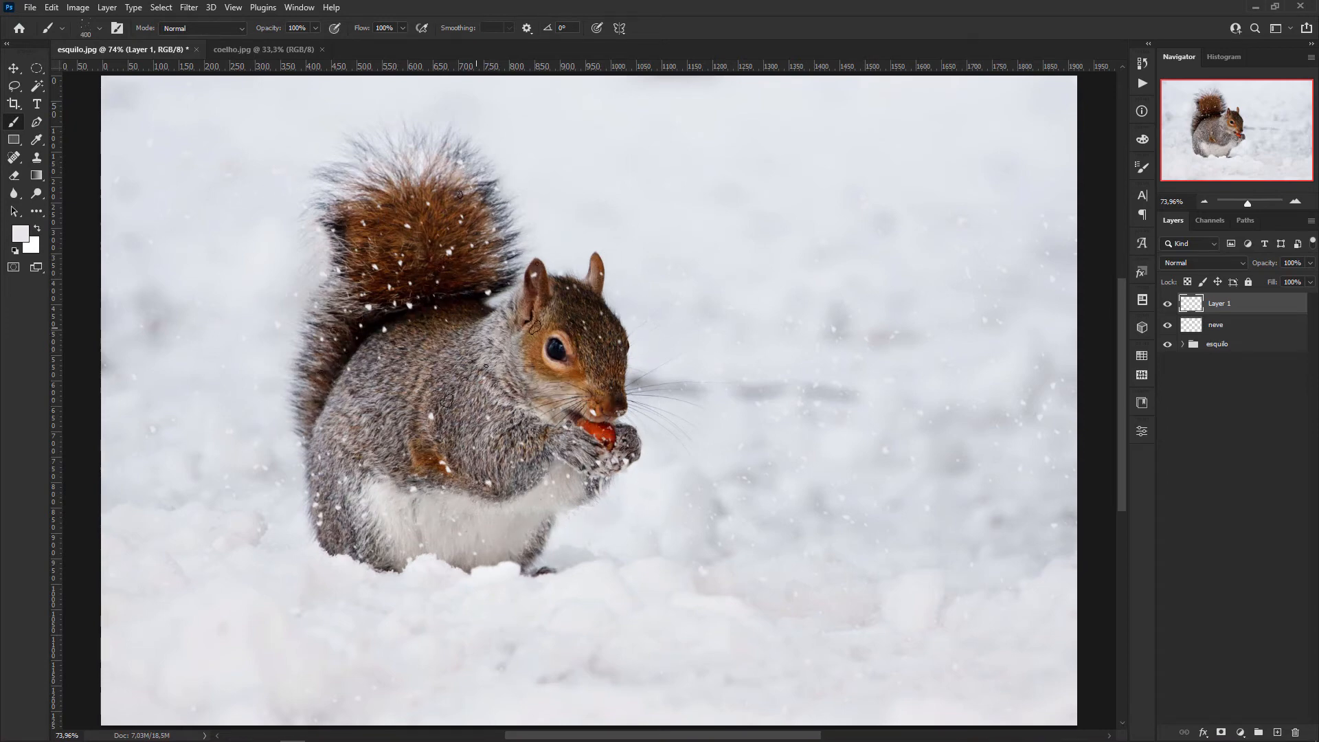
{"action": "left_click_drag", "start_coordinate": [420, 229], "coordinate": [418, 638]}
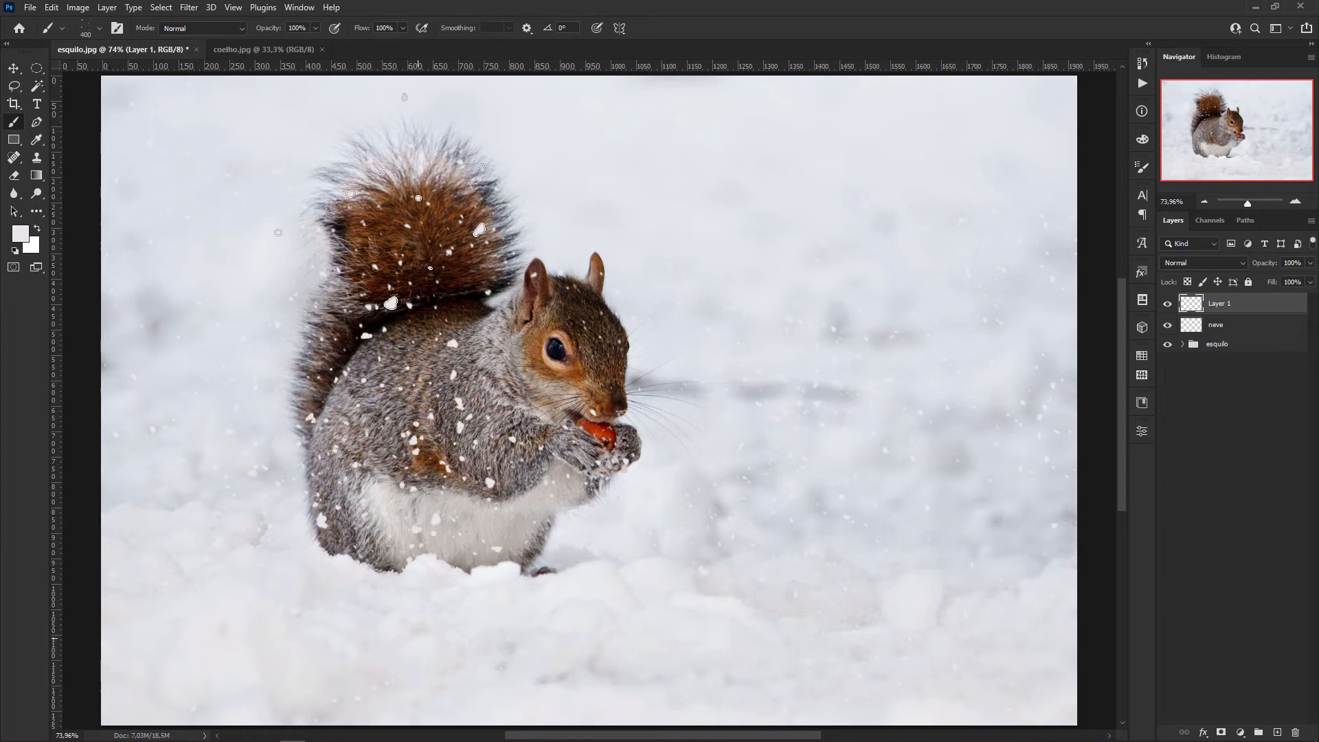
{"action": "left_click", "coordinate": [381, 199]}
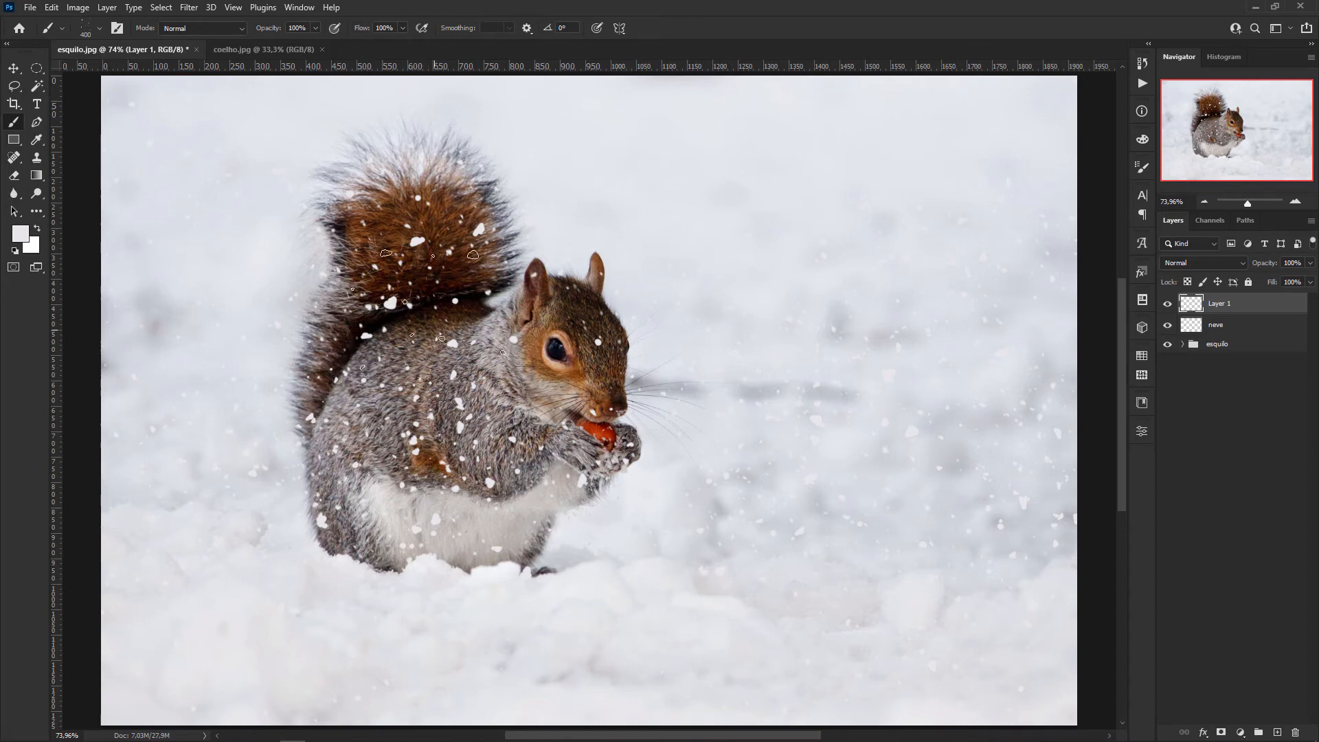
Apply a Motion Blur to the larger snowflakes on Layer 1 at an angle of -62° with a short distance.
{"action": "left_click", "coordinate": [191, 8]}
{"action": "mouse_move", "coordinate": [228, 226]}
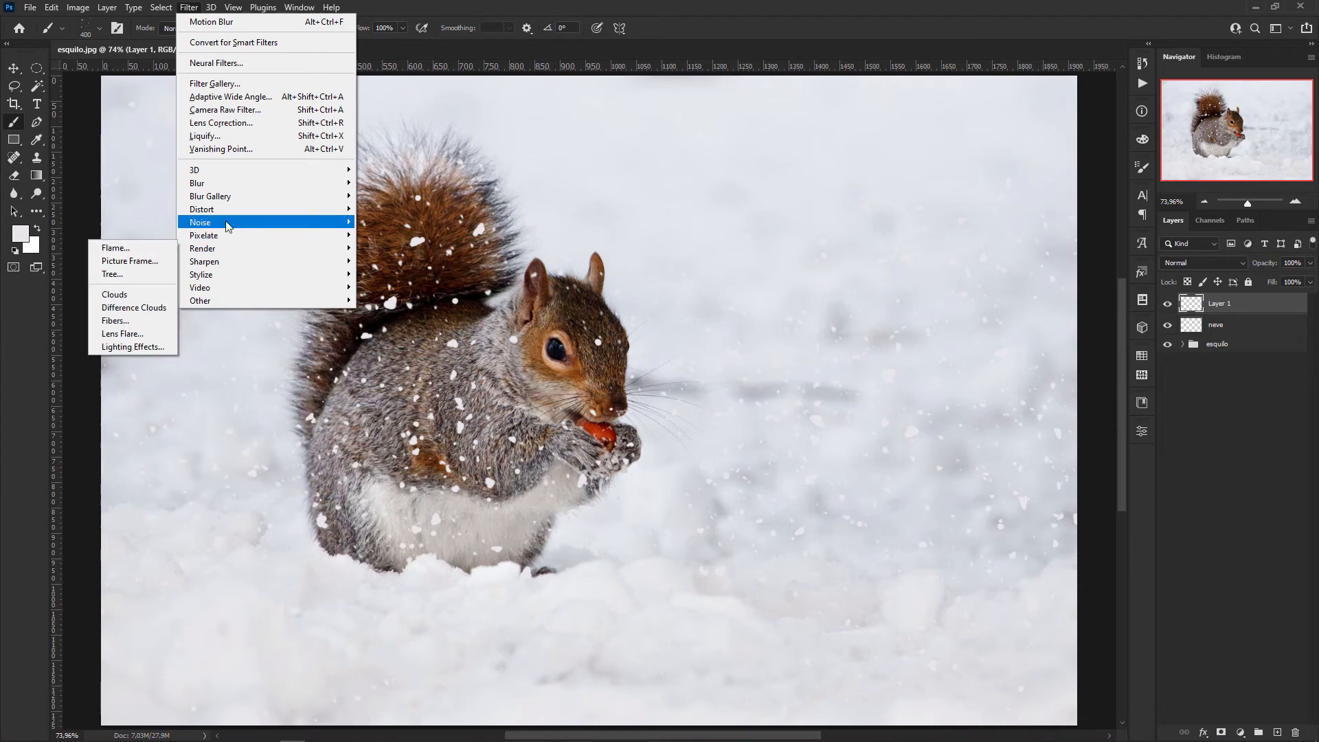
{"action": "mouse_move", "coordinate": [231, 184]}
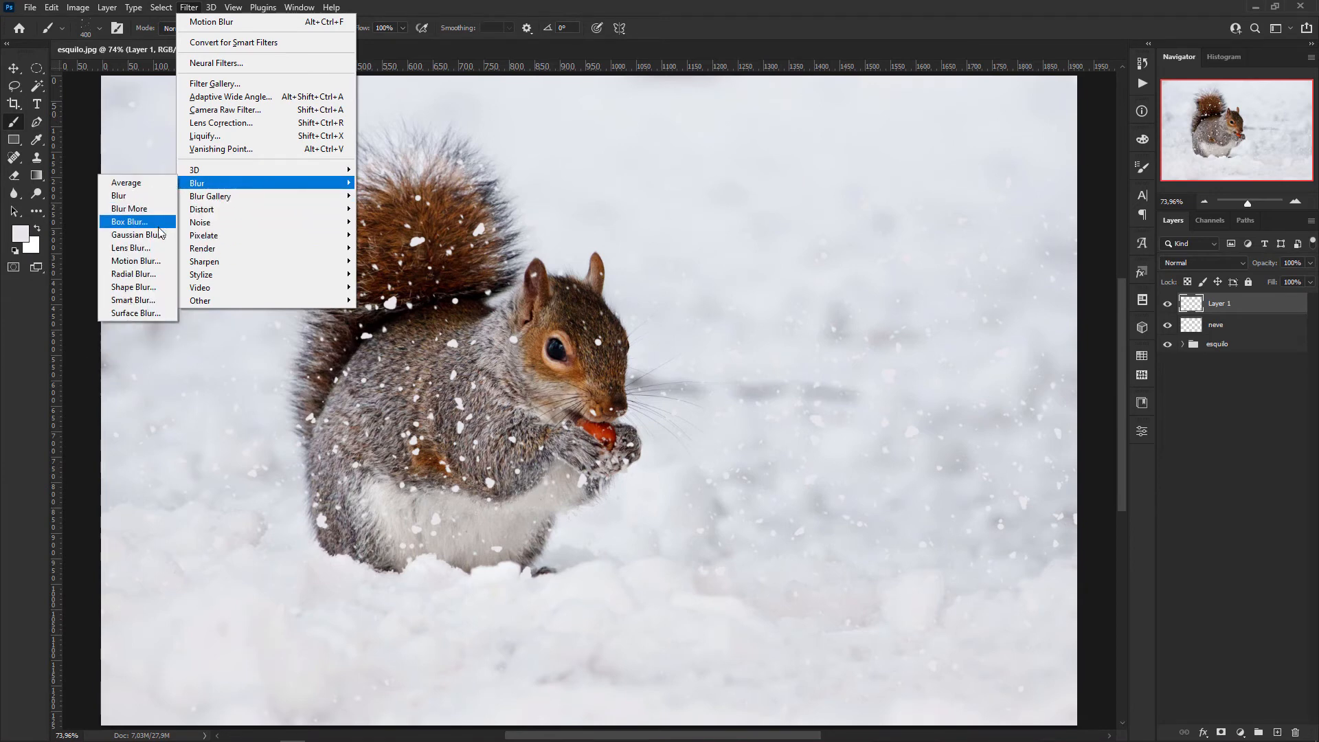
{"action": "left_click", "coordinate": [159, 262]}
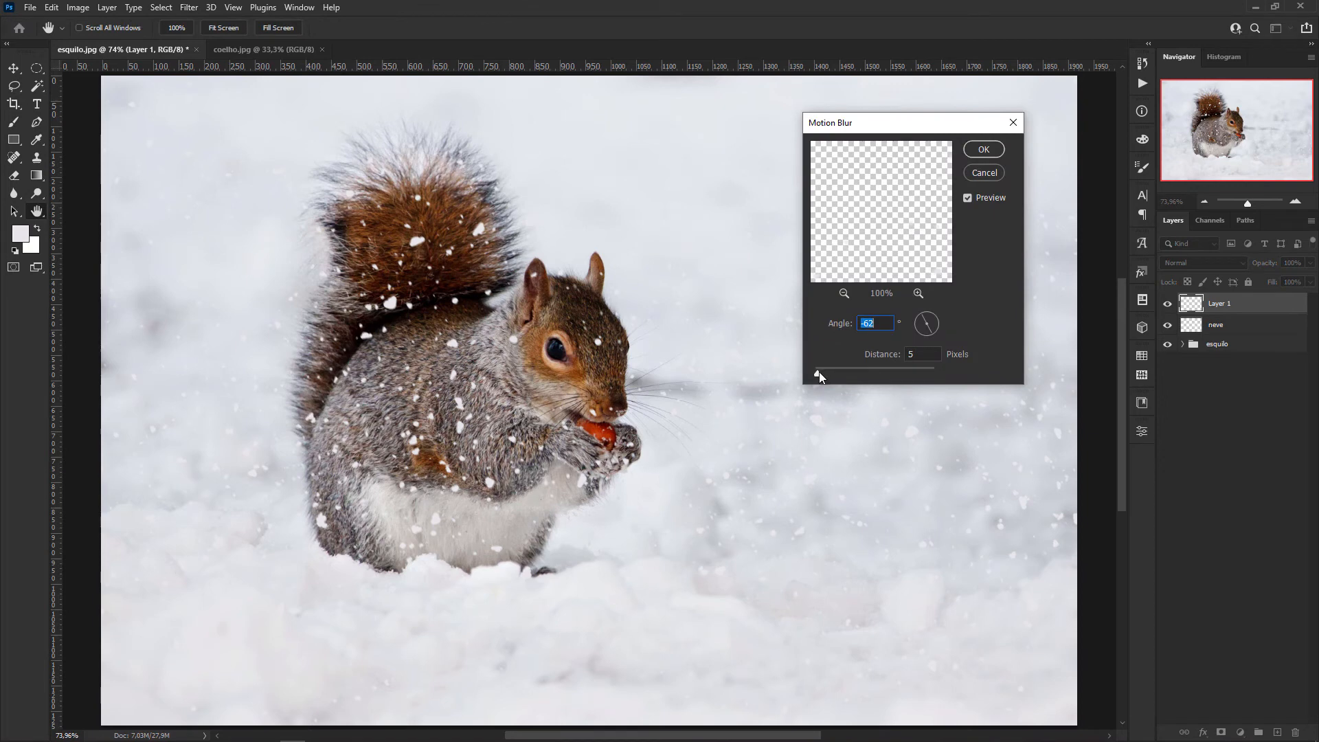
{"action": "left_click_drag", "start_coordinate": [819, 371], "coordinate": [823, 376]}
{"action": "left_click", "coordinate": [983, 150]}
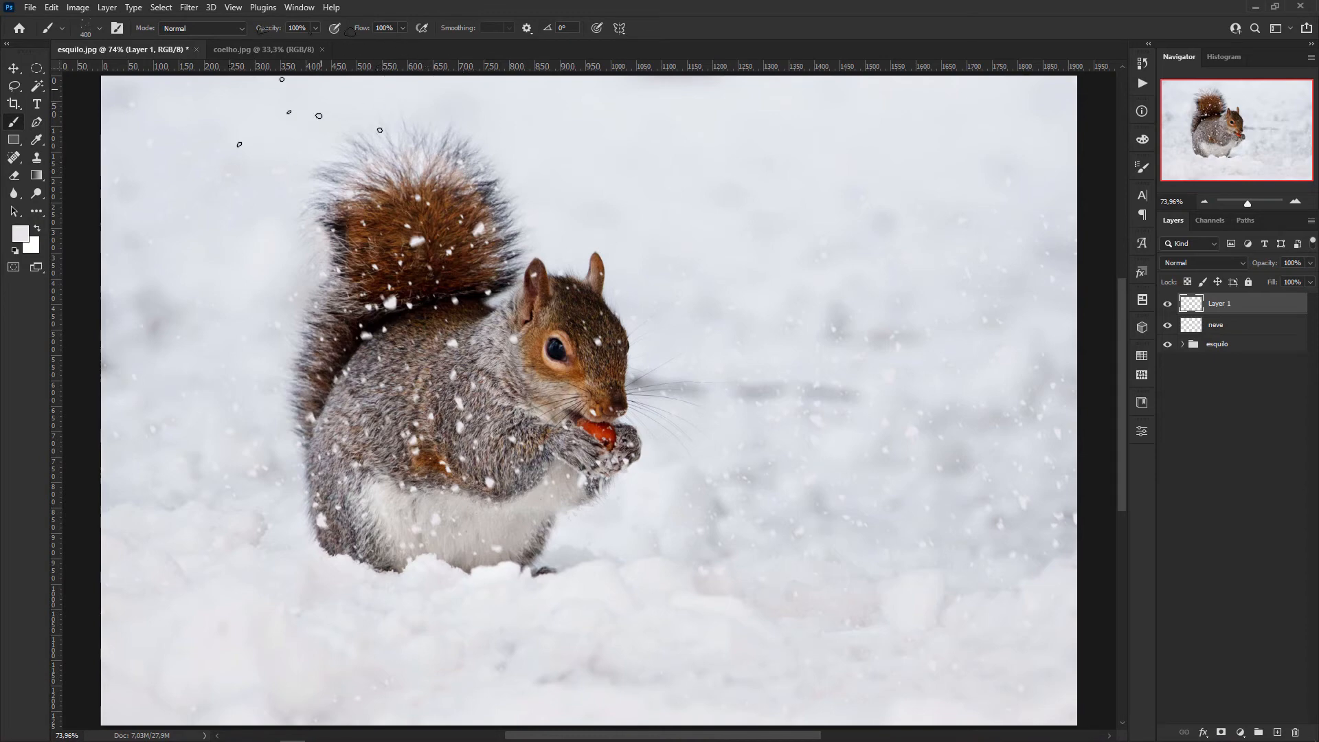
Soften the larger snowflakes on Layer 1 with a small-radius Gaussian Blur.
{"action": "left_click", "coordinate": [192, 9]}
{"action": "mouse_move", "coordinate": [199, 183]}
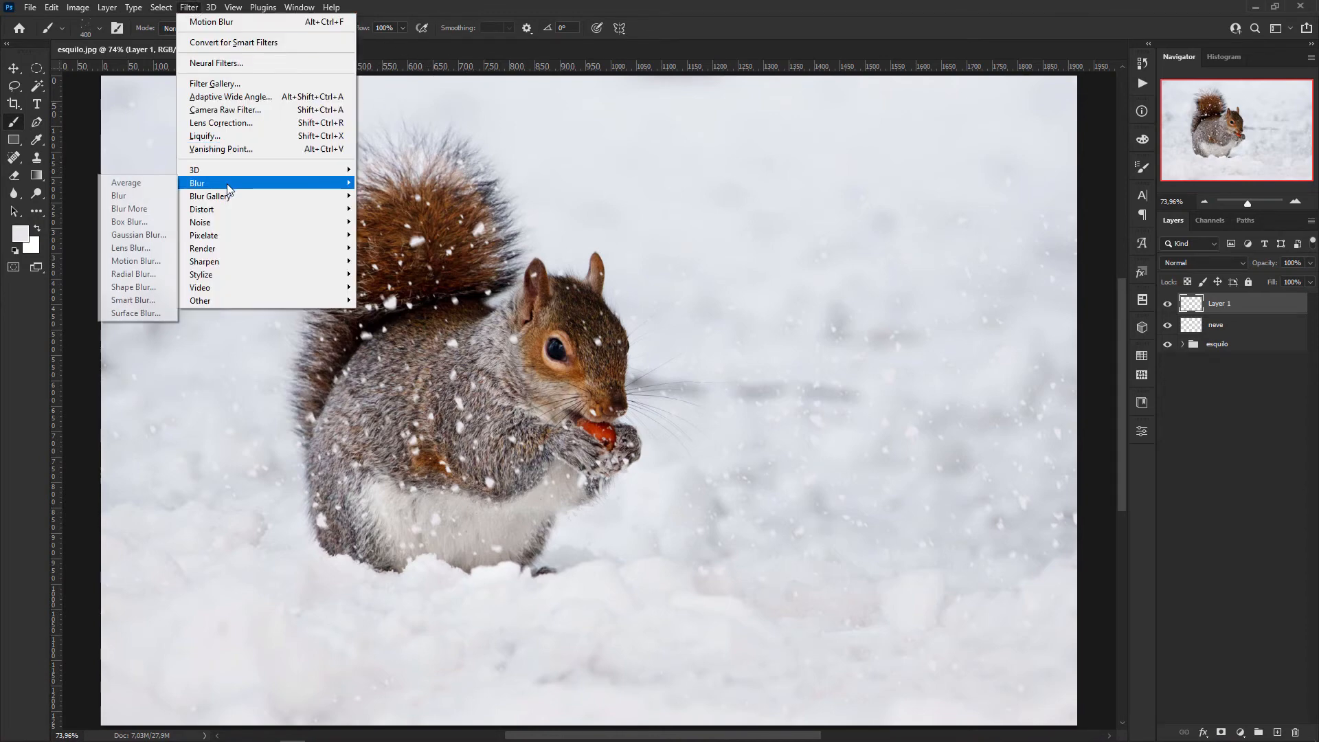
{"action": "left_click", "coordinate": [155, 239]}
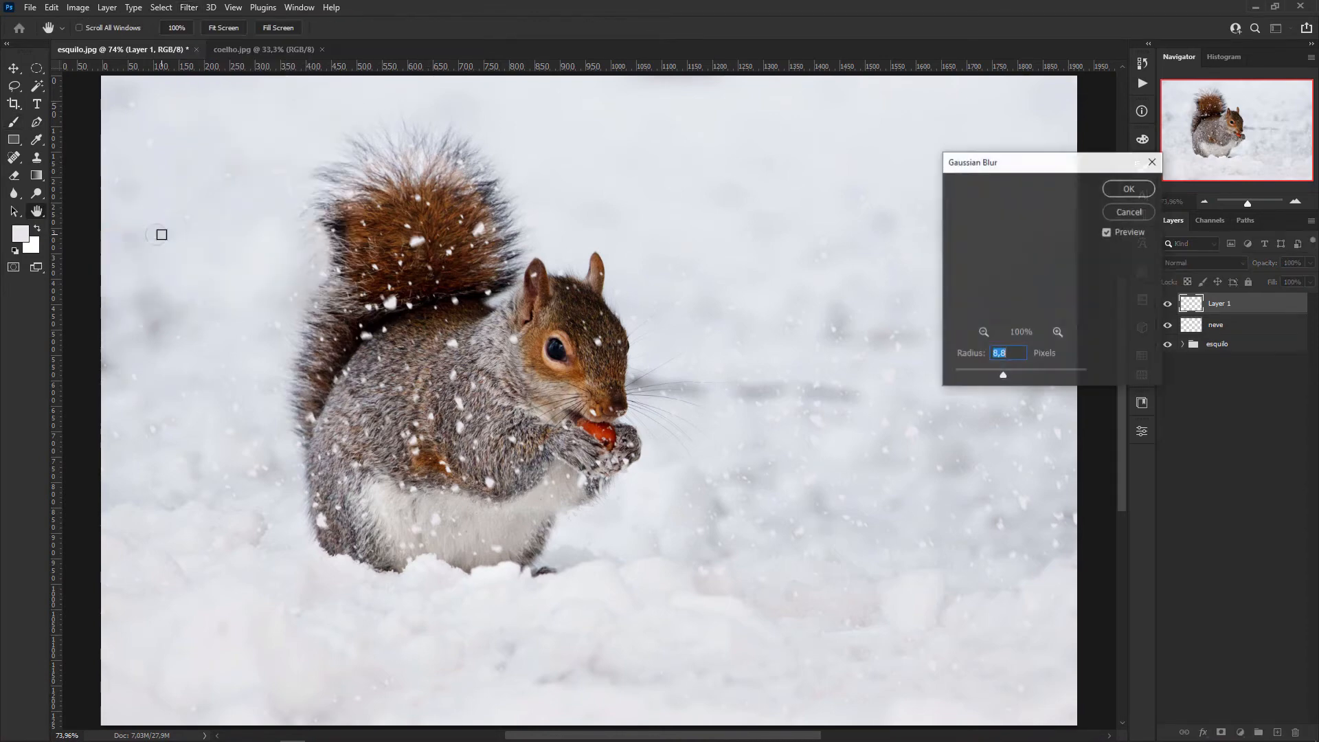
{"action": "left_click_drag", "start_coordinate": [975, 162], "coordinate": [847, 158]}
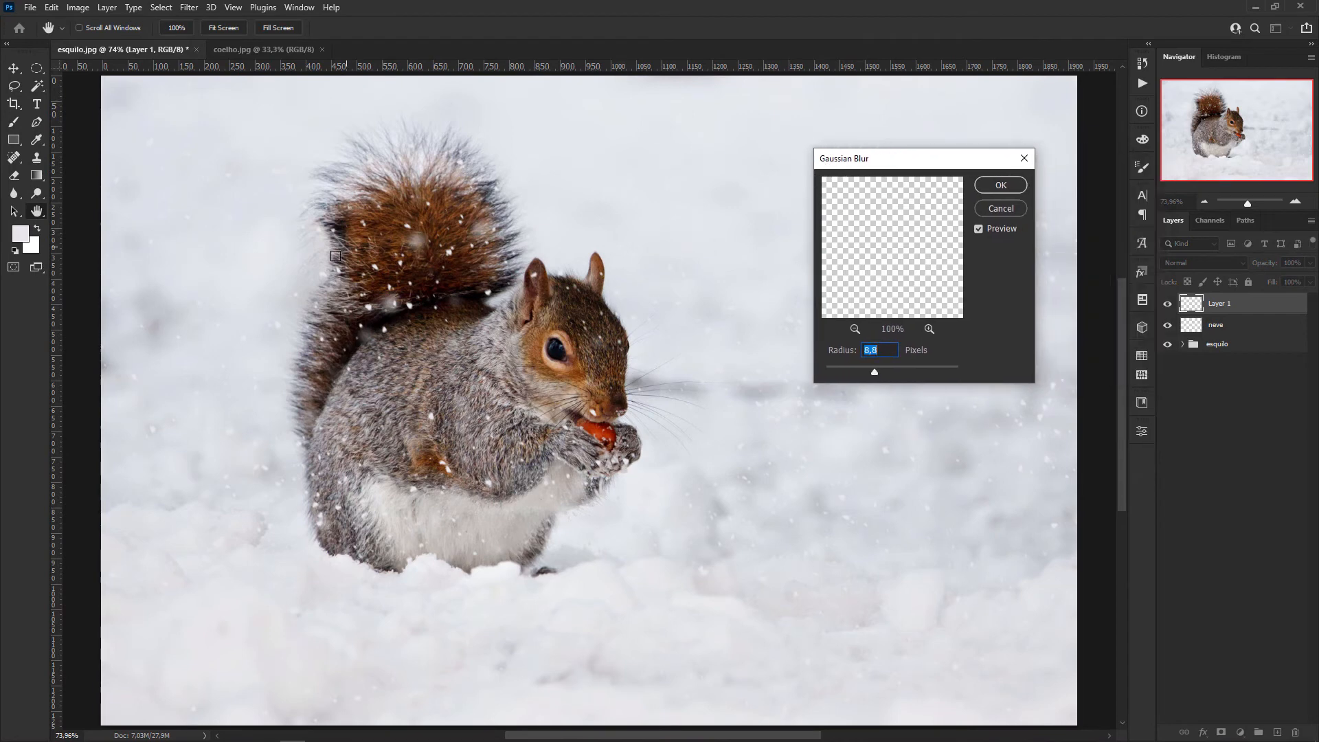
{"action": "left_click_drag", "start_coordinate": [851, 369], "coordinate": [804, 371]}
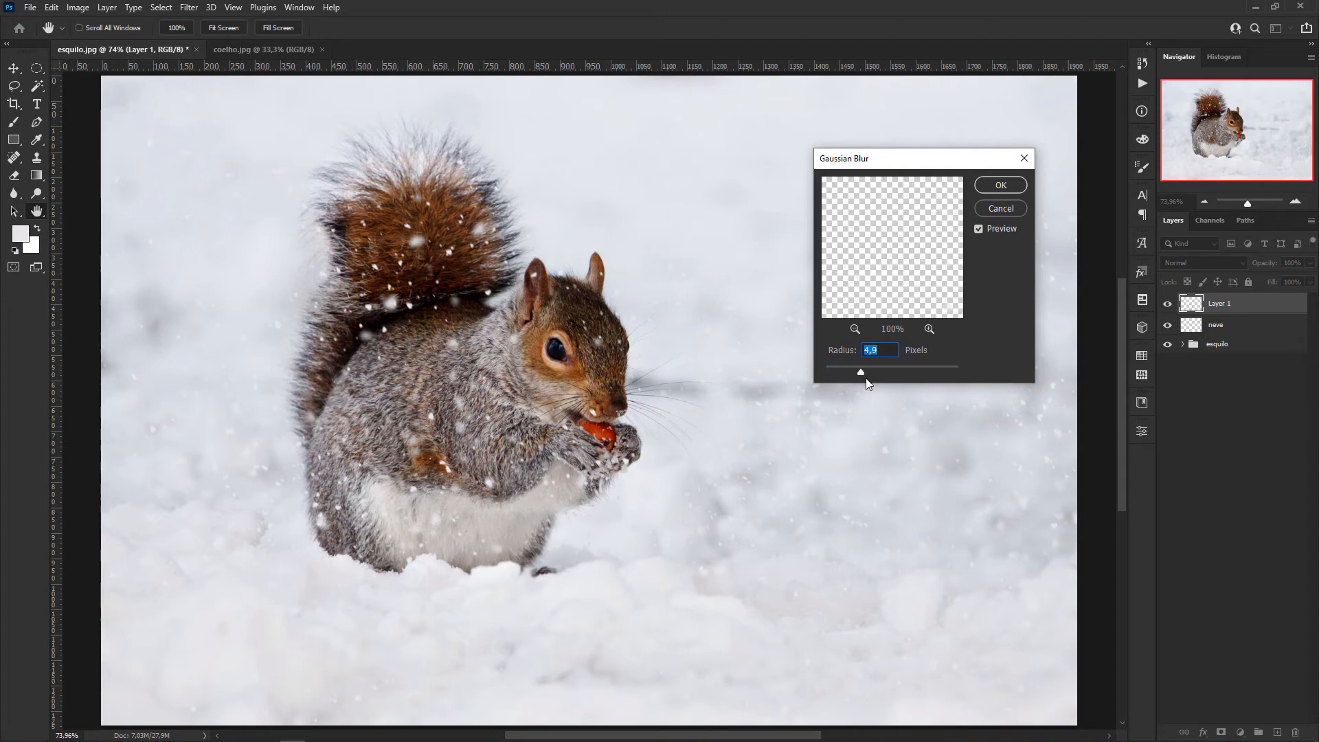
{"action": "left_click_drag", "start_coordinate": [868, 371], "coordinate": [858, 368]}
{"action": "left_click", "coordinate": [1000, 186]}
{"action": "key", "text": "b"}
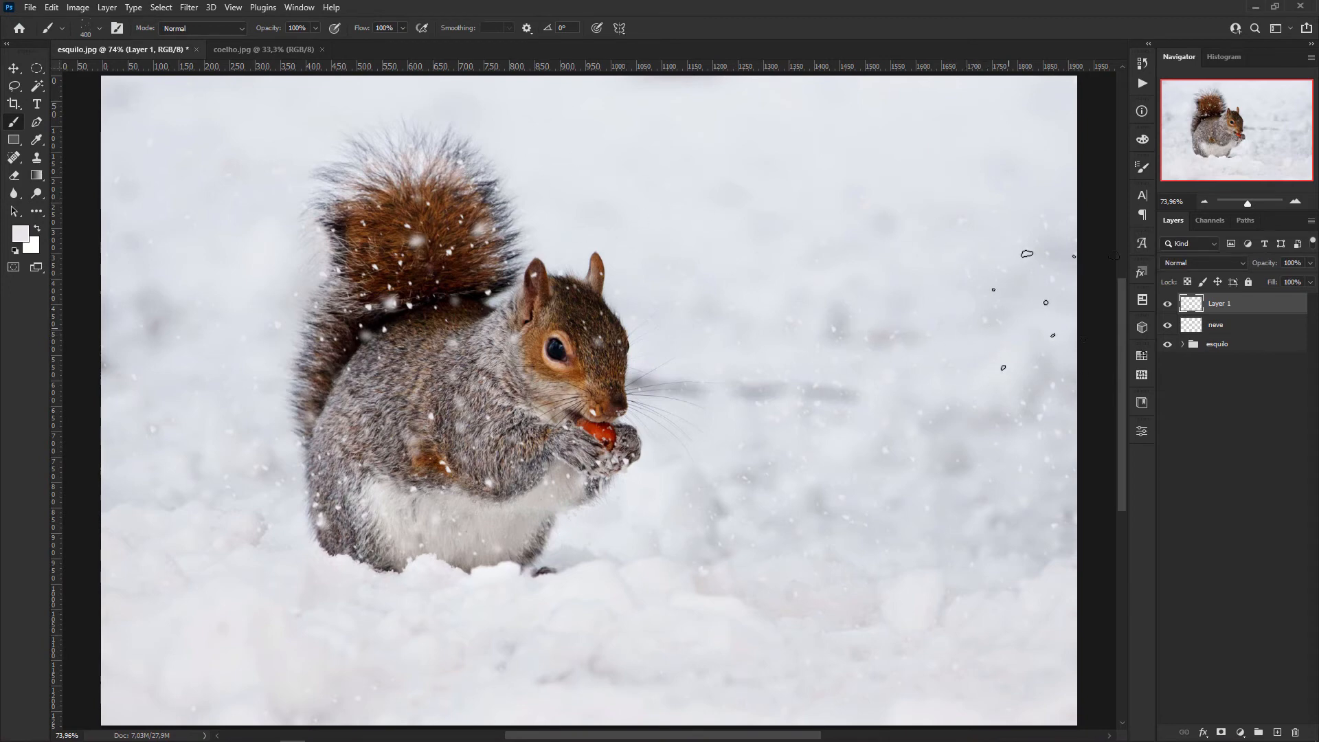
Hide Layer 1 and neve, and show them again to compare the photo with and without the snow.
{"action": "left_click", "coordinate": [1168, 305]}
{"action": "left_click", "coordinate": [1167, 325]}
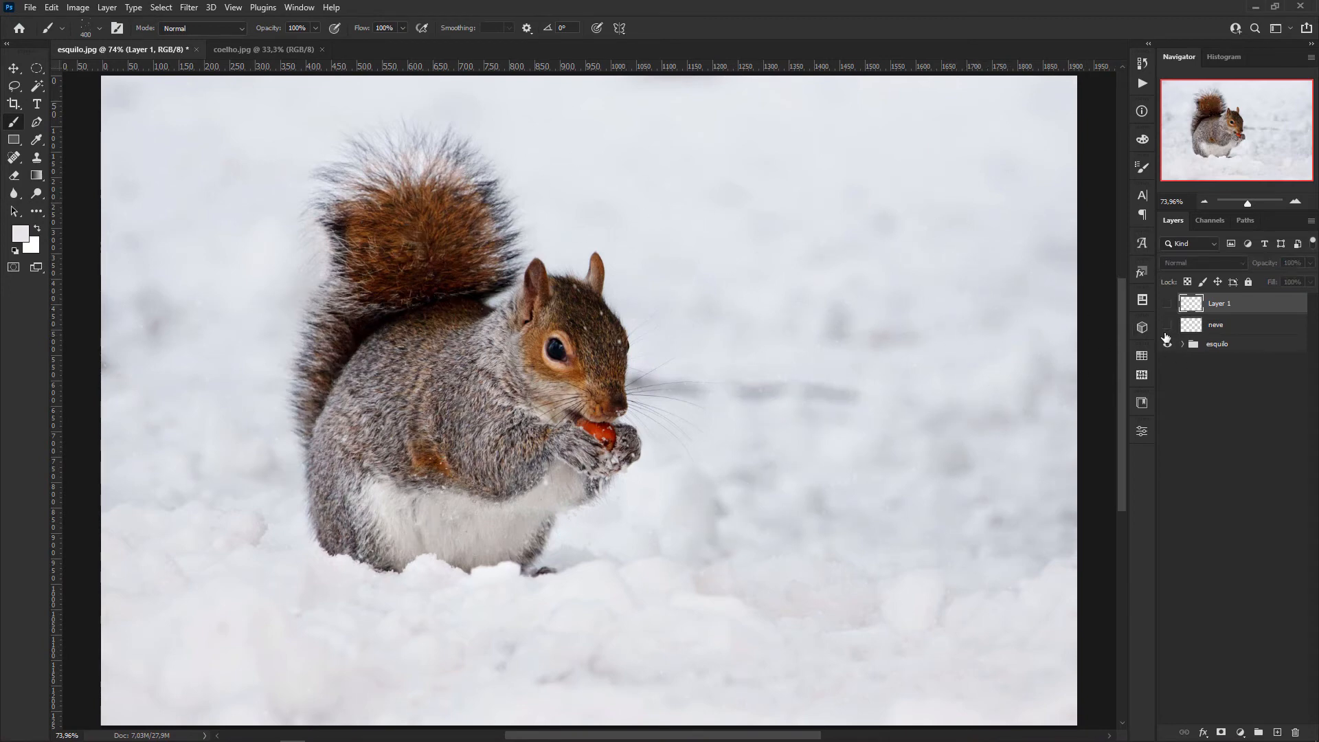
{"action": "left_click_drag", "start_coordinate": [1170, 306], "coordinate": [1167, 328]}
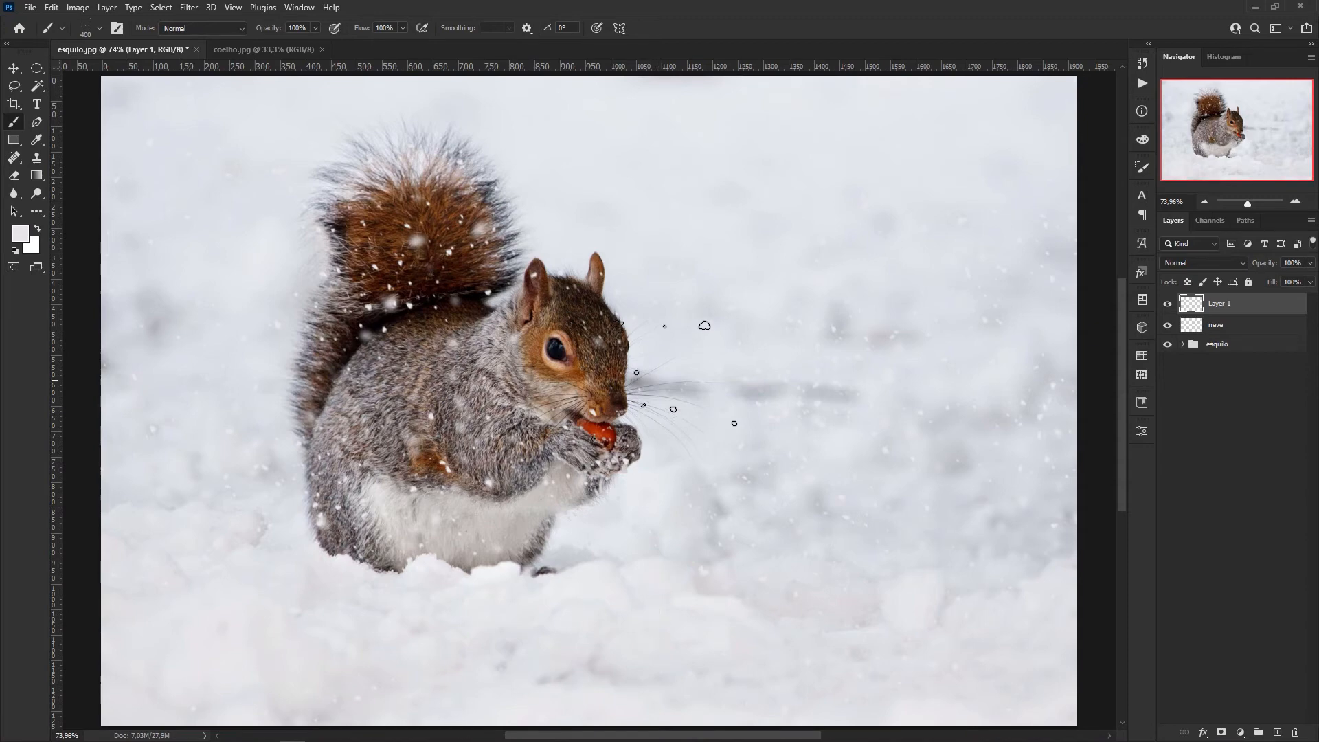
Close esquilo.jpg without saving and sample a beige colour from the fabric beside the rabbit in coelho.jpg.
{"action": "left_click", "coordinate": [195, 50]}
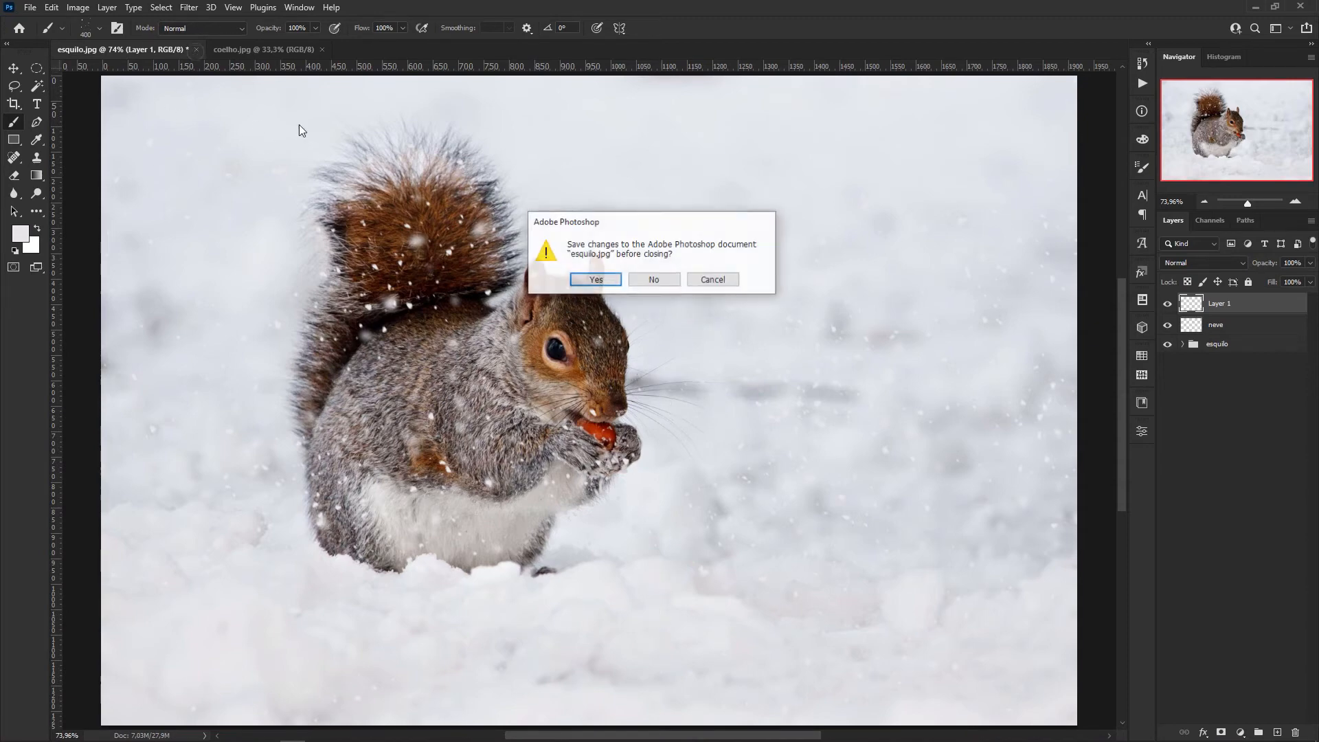
{"action": "left_click", "coordinate": [655, 280]}
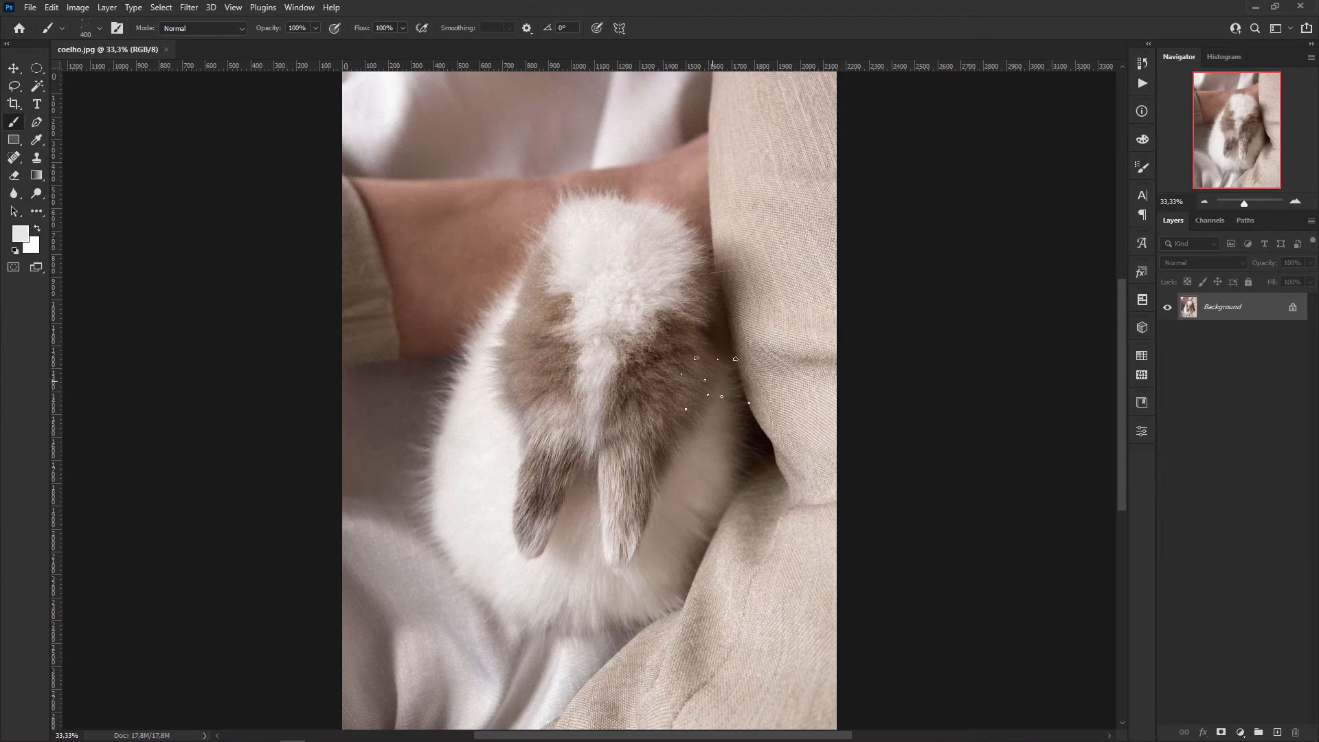
{"action": "left_click", "coordinate": [759, 366], "text": "alt"}
{"action": "key", "text": "ctrl+plus"}
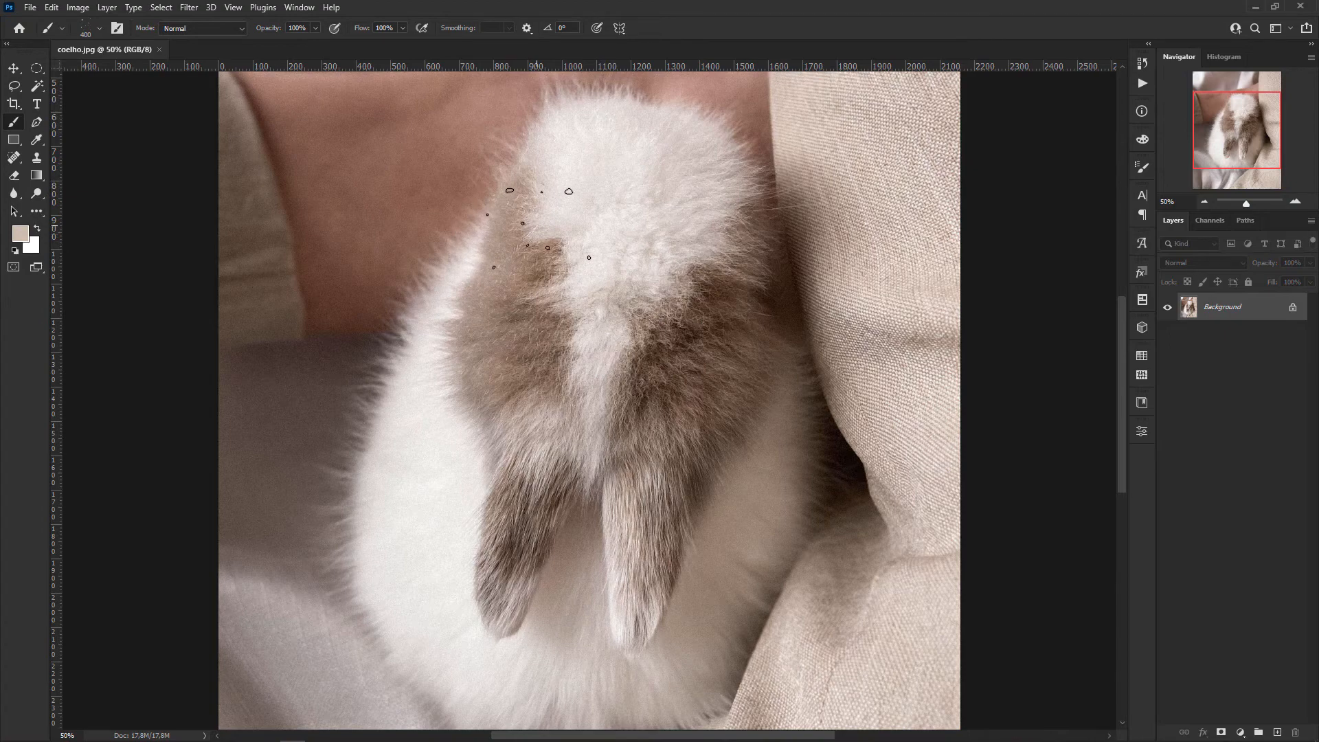
Create a new 1000 x 1000 px, 72 ppi RGB document with a white background and add an empty layer.
{"action": "key", "text": "ctrl"}
{"action": "key", "text": "ctrl+n"}
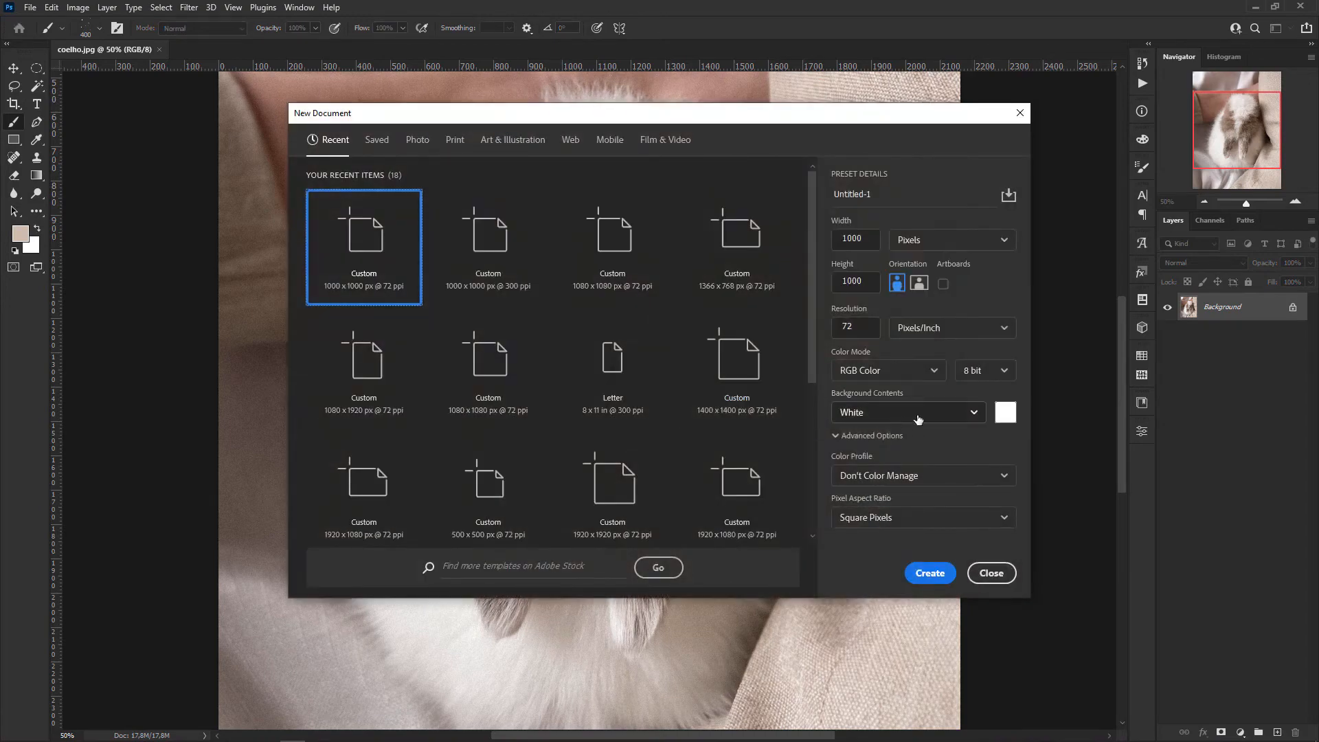
{"action": "left_click", "coordinate": [931, 573]}
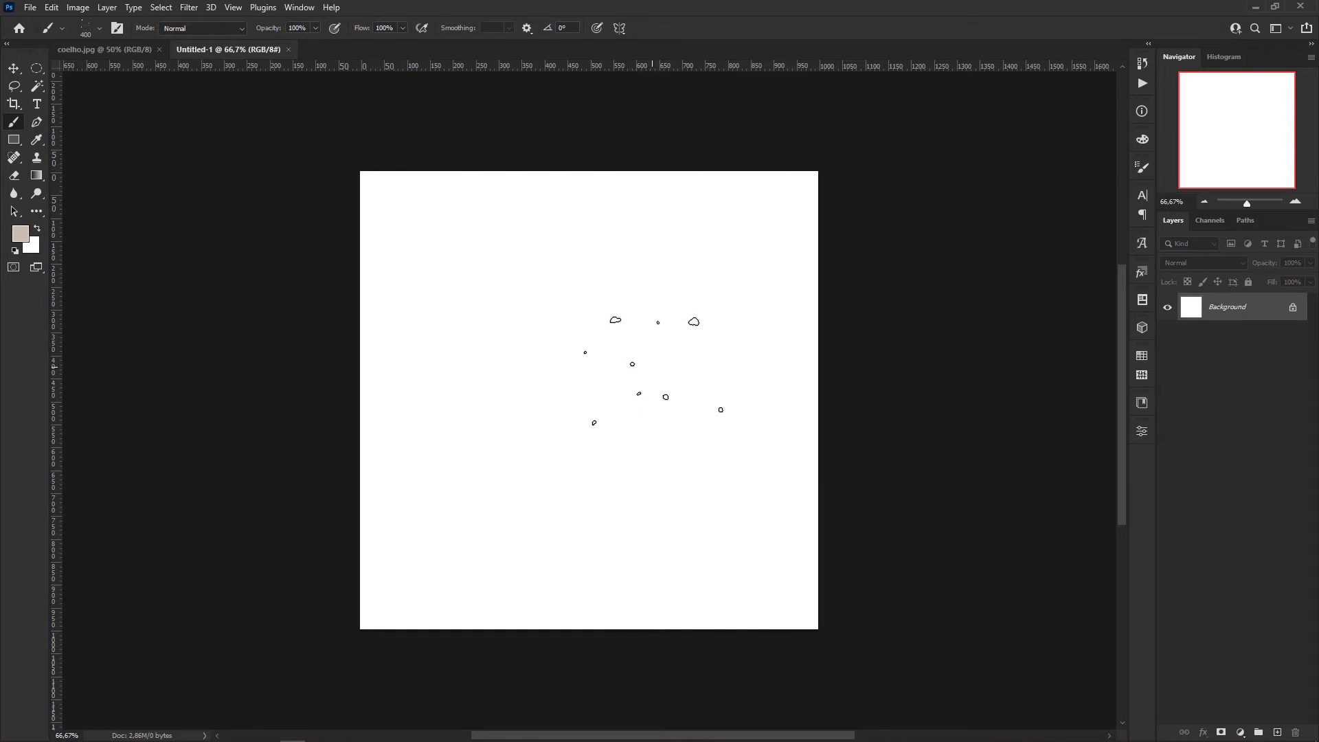
{"action": "key", "text": "ctrl+shift+alt+n"}
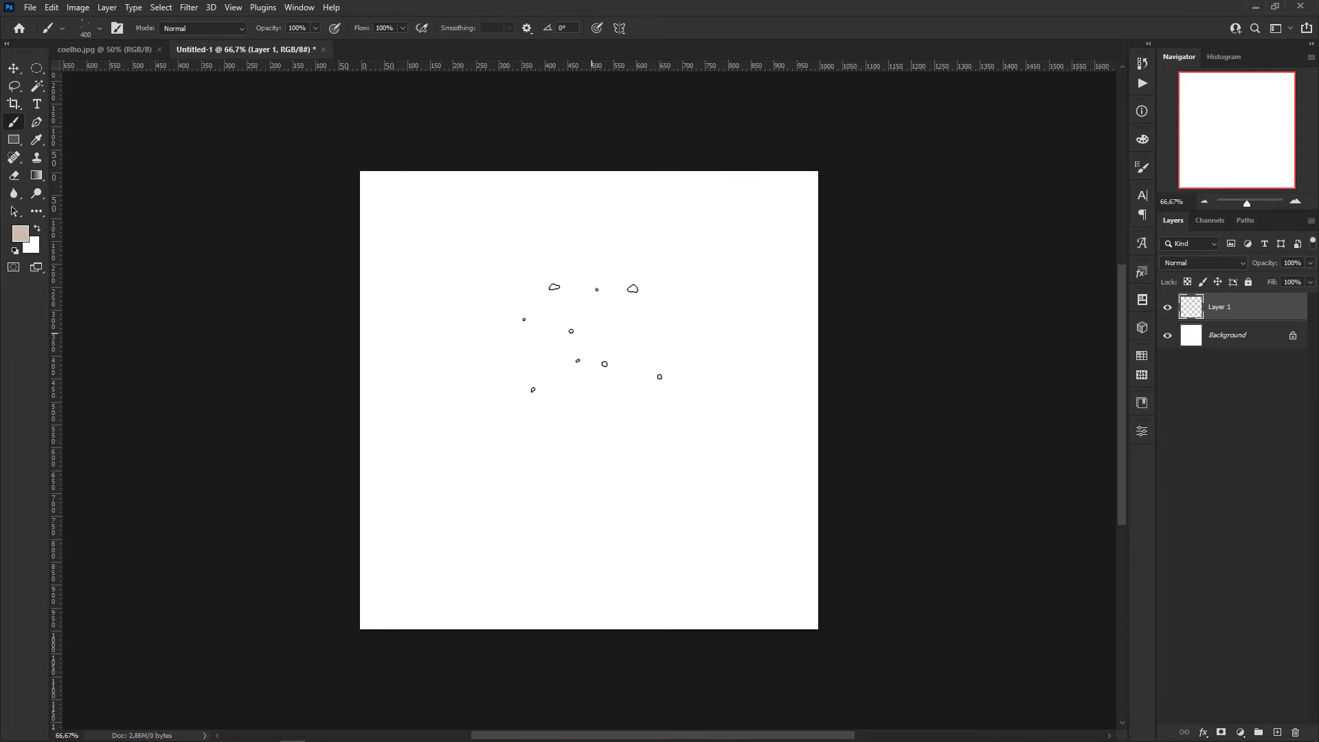
Switch to the hard round brush from the General Brushes group.
{"action": "right_click", "coordinate": [563, 337]}
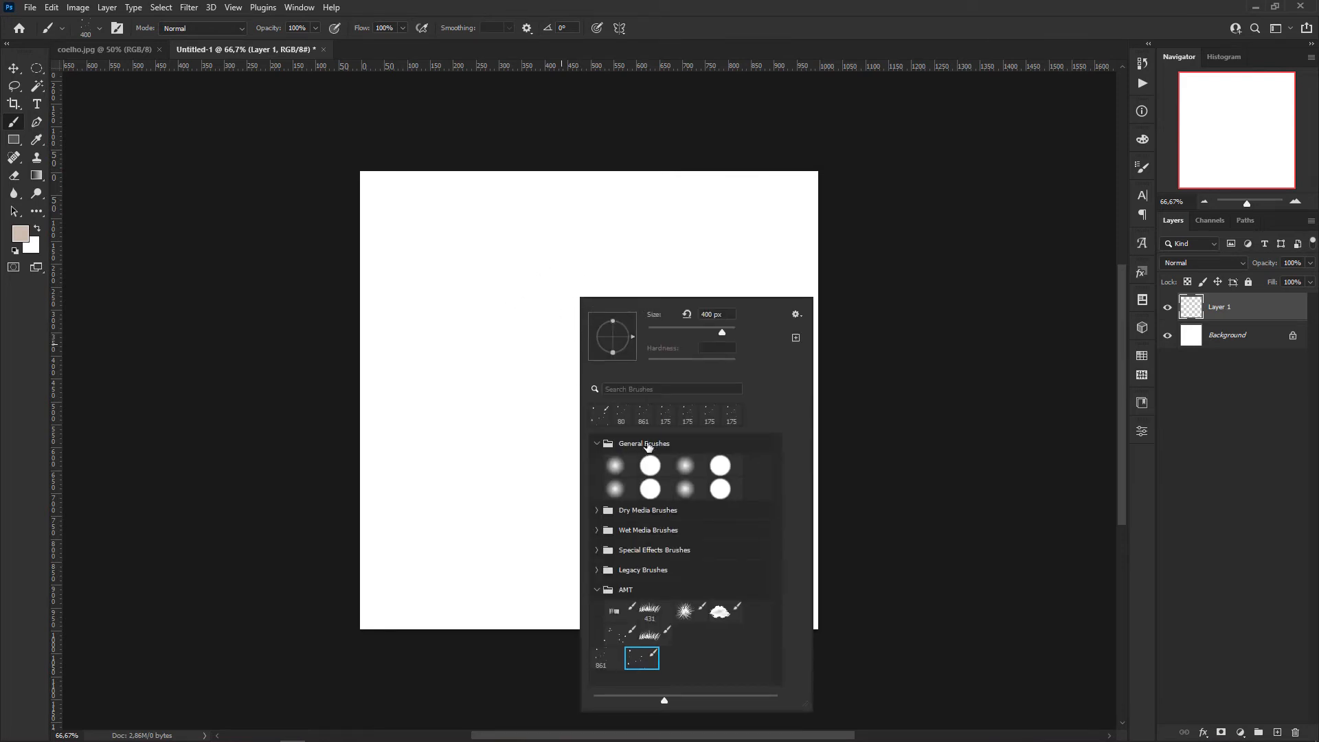
{"action": "left_click", "coordinate": [597, 444]}
{"action": "left_click", "coordinate": [596, 445]}
{"action": "left_click", "coordinate": [654, 469]}
{"action": "left_click", "coordinate": [743, 30]}
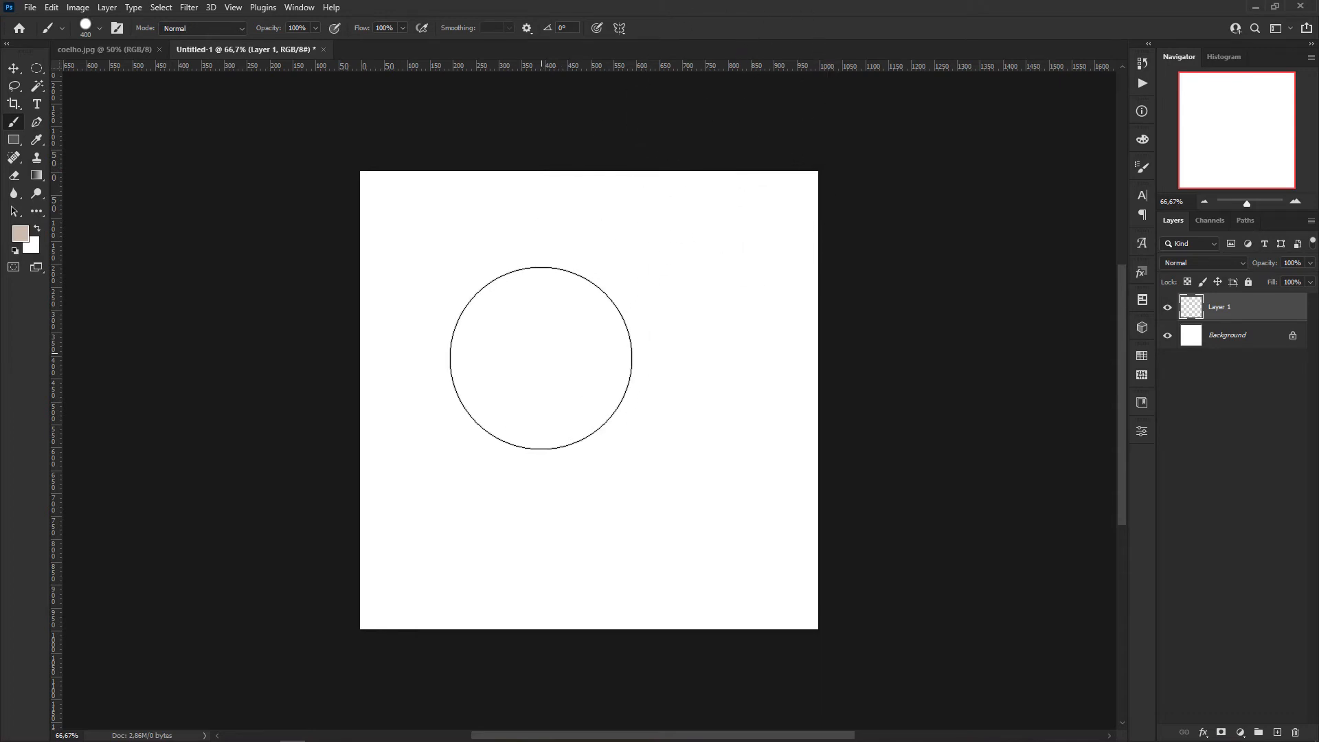
Reduce the brush size to 35 px and test it with one wavy vertical stroke, undoing the stroke.
{"action": "key", "text": "bracketleft"}
{"action": "key", "text": "bracketleft"}
{"action": "key", "text": "bracketleft"}
{"action": "key", "text": "bracketleft"}
{"action": "key", "text": "bracketleft"}
{"action": "key", "text": "bracketleft"}
{"action": "key", "text": "bracketleft"}
{"action": "key", "text": "bracketleft"}
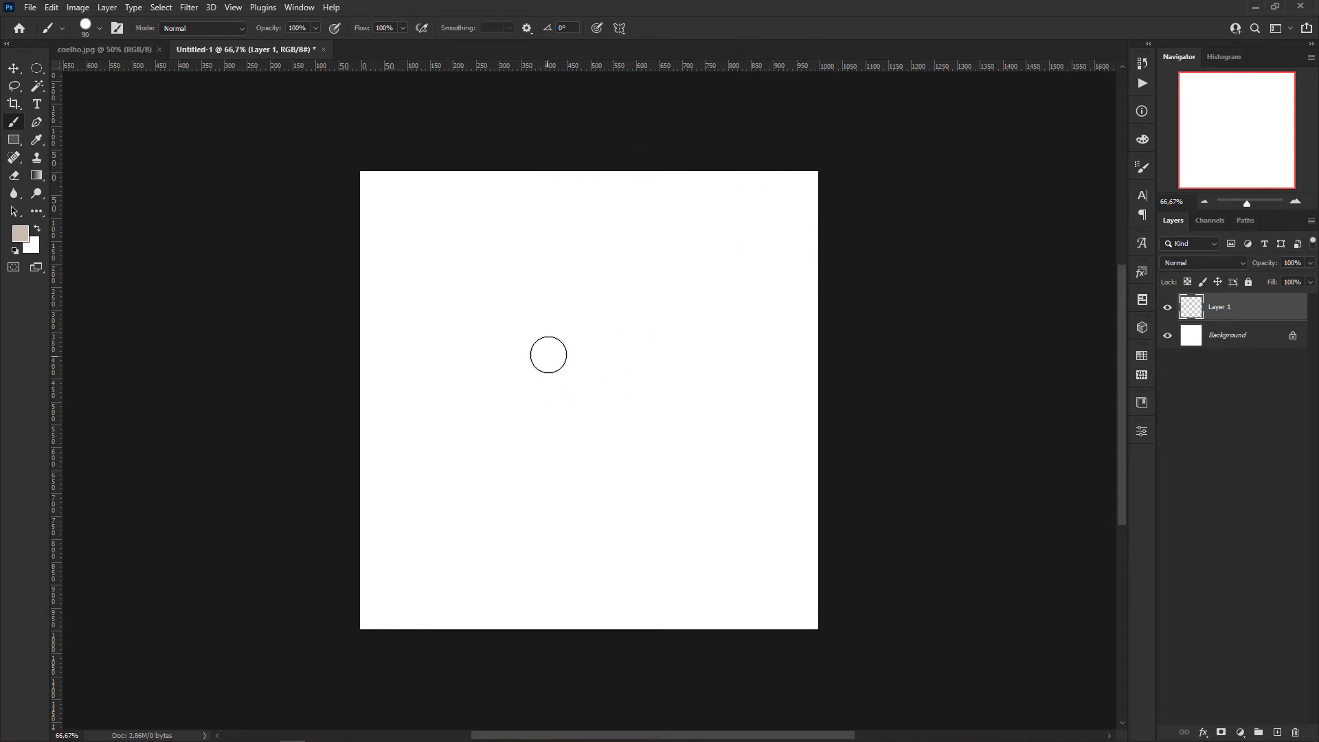
{"action": "key", "text": "bracketleft"}
{"action": "key", "text": "bracketleft"}
{"action": "key", "text": "bracketleft"}
{"action": "key", "text": "bracketleft"}
{"action": "key", "text": "bracketleft"}
{"action": "key", "text": "bracketleft"}
{"action": "key", "text": "bracketleft"}
{"action": "mouse_move", "coordinate": [553, 337]}
{"action": "left_mouse_down"}
{"action": "mouse_move", "coordinate": [582, 281]}
{"action": "mouse_move", "coordinate": [561, 461]}
{"action": "left_mouse_up"}
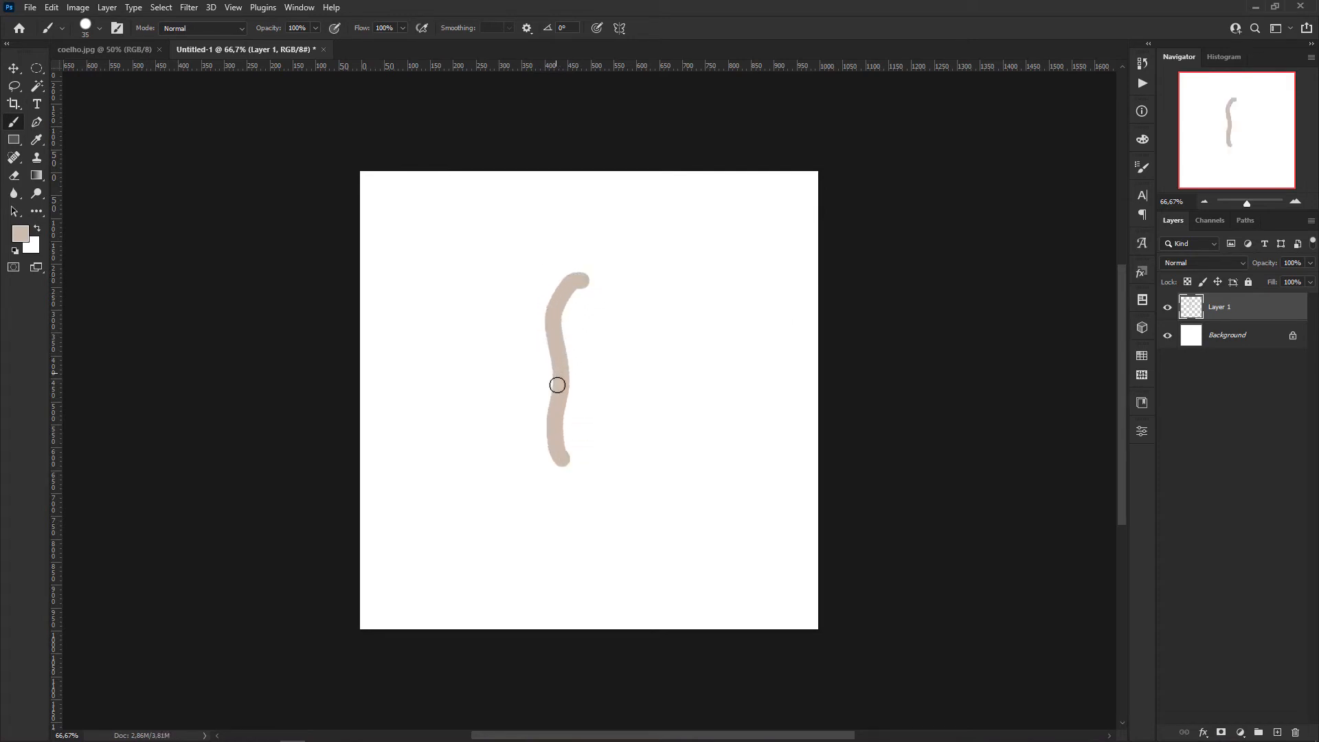
{"action": "key", "text": "ctrl+z"}
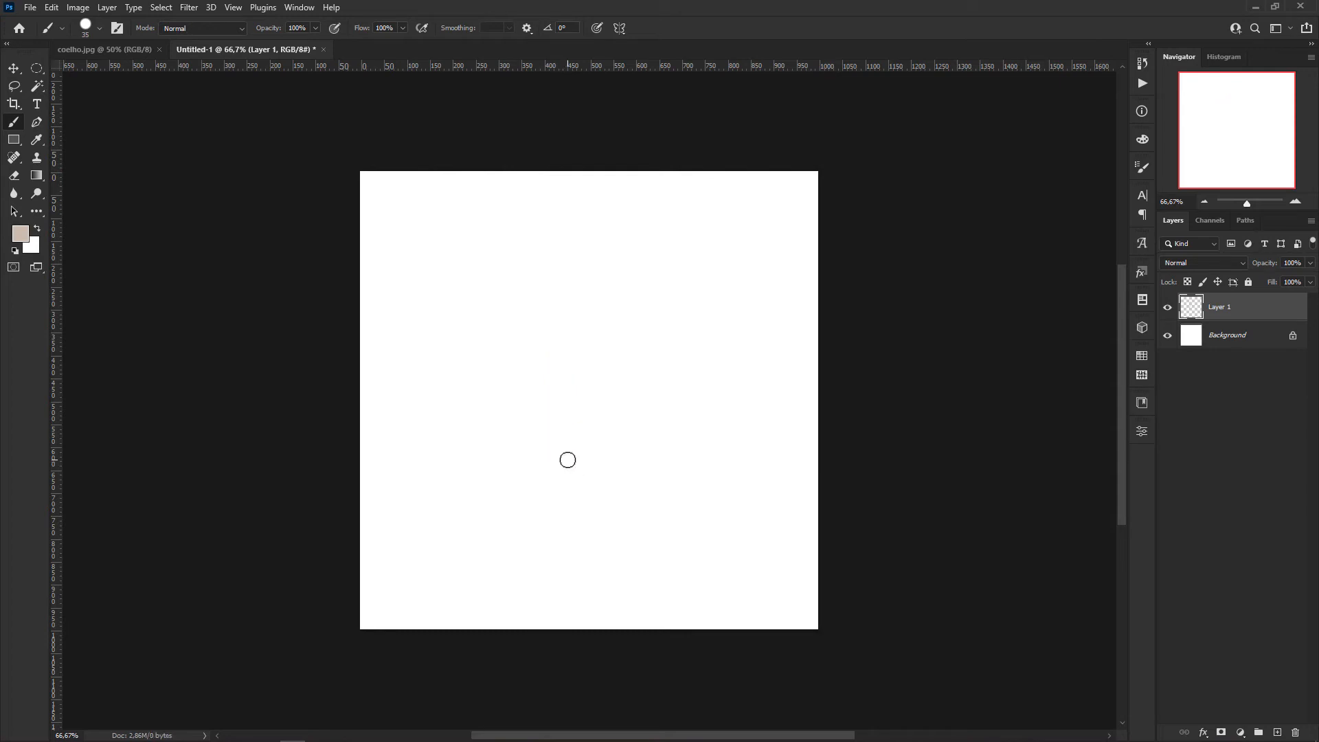
Reset the colours to default black and white and set the brush's Shape Dynamics size control to Fade.
{"action": "key", "text": "d"}
{"action": "left_click", "coordinate": [1143, 168]}
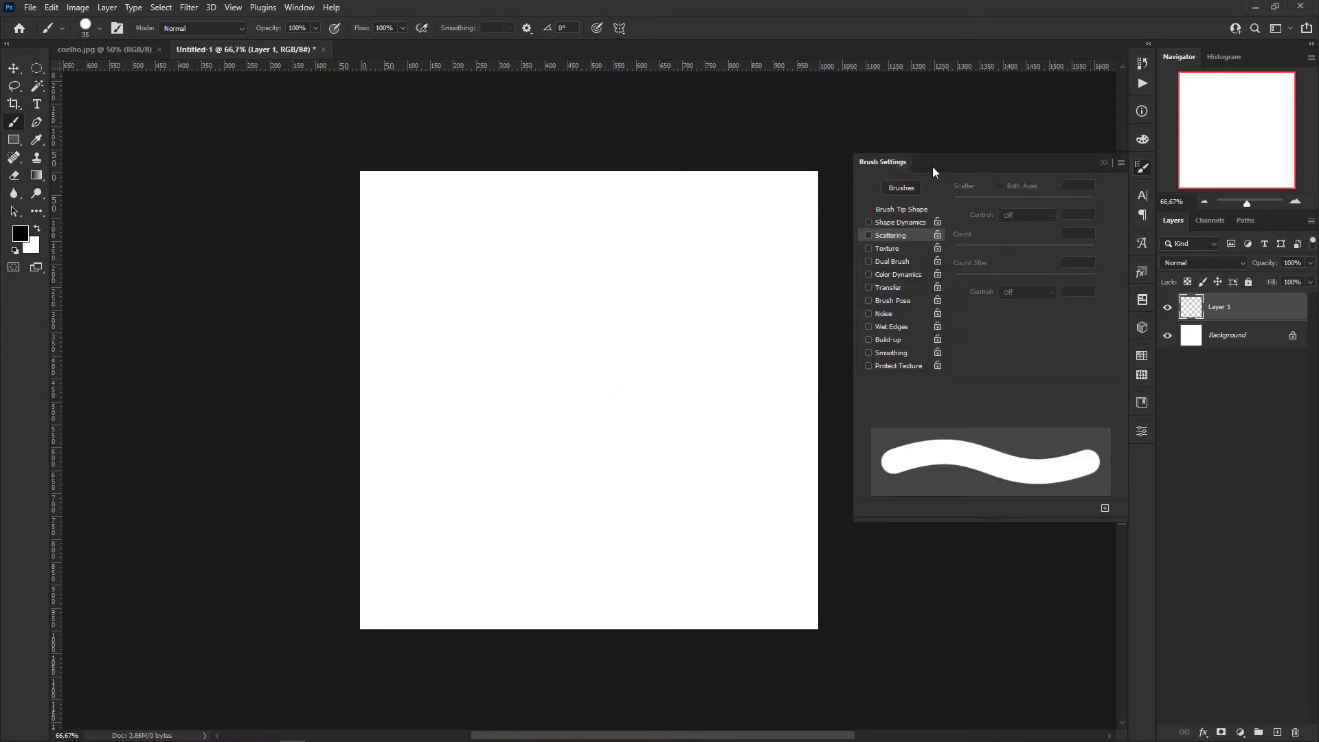
{"action": "left_click", "coordinate": [897, 210]}
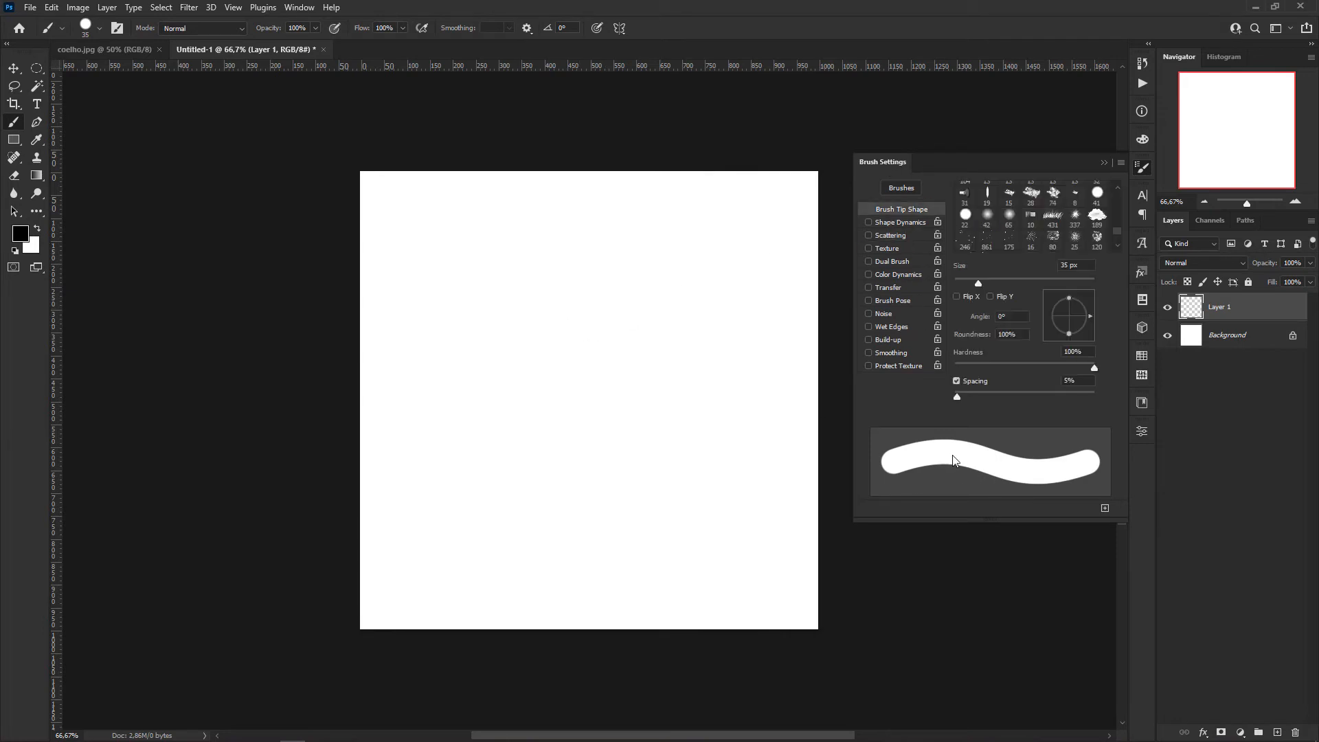
{"action": "left_click", "coordinate": [897, 220]}
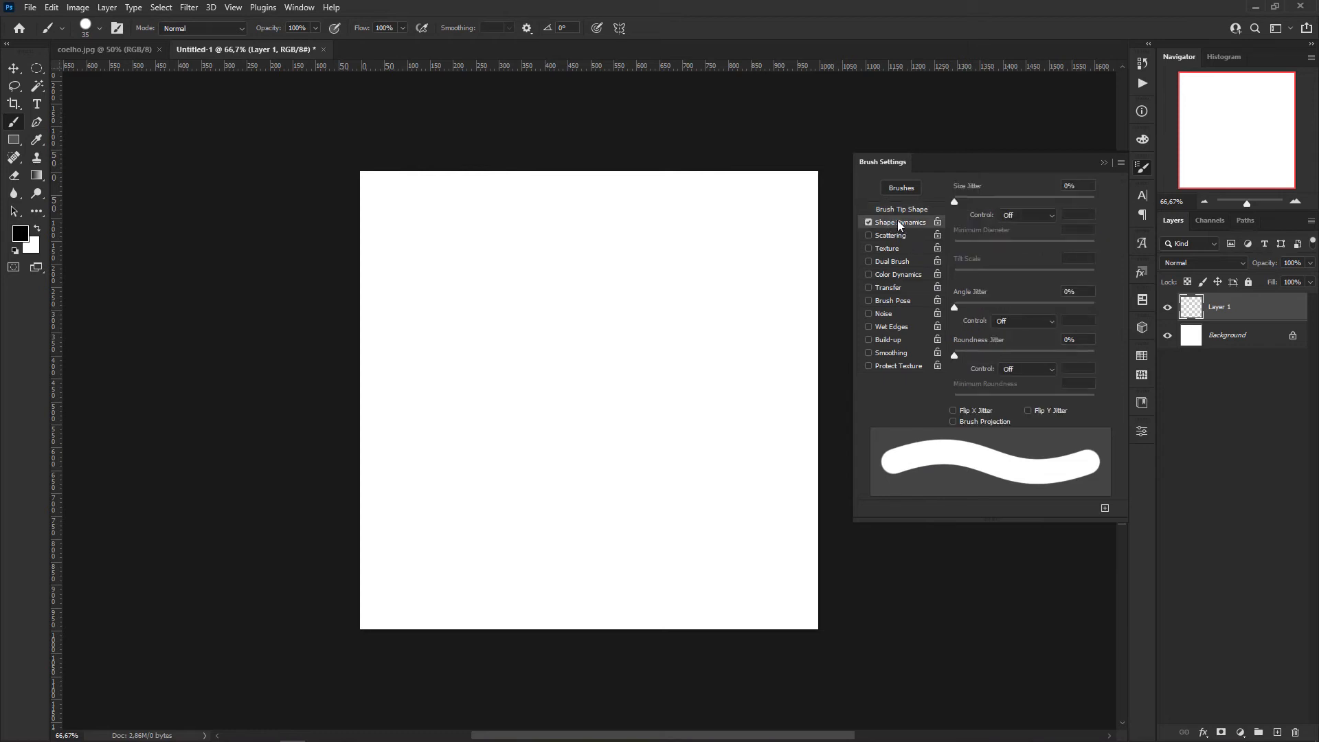
{"action": "left_click", "coordinate": [1014, 216]}
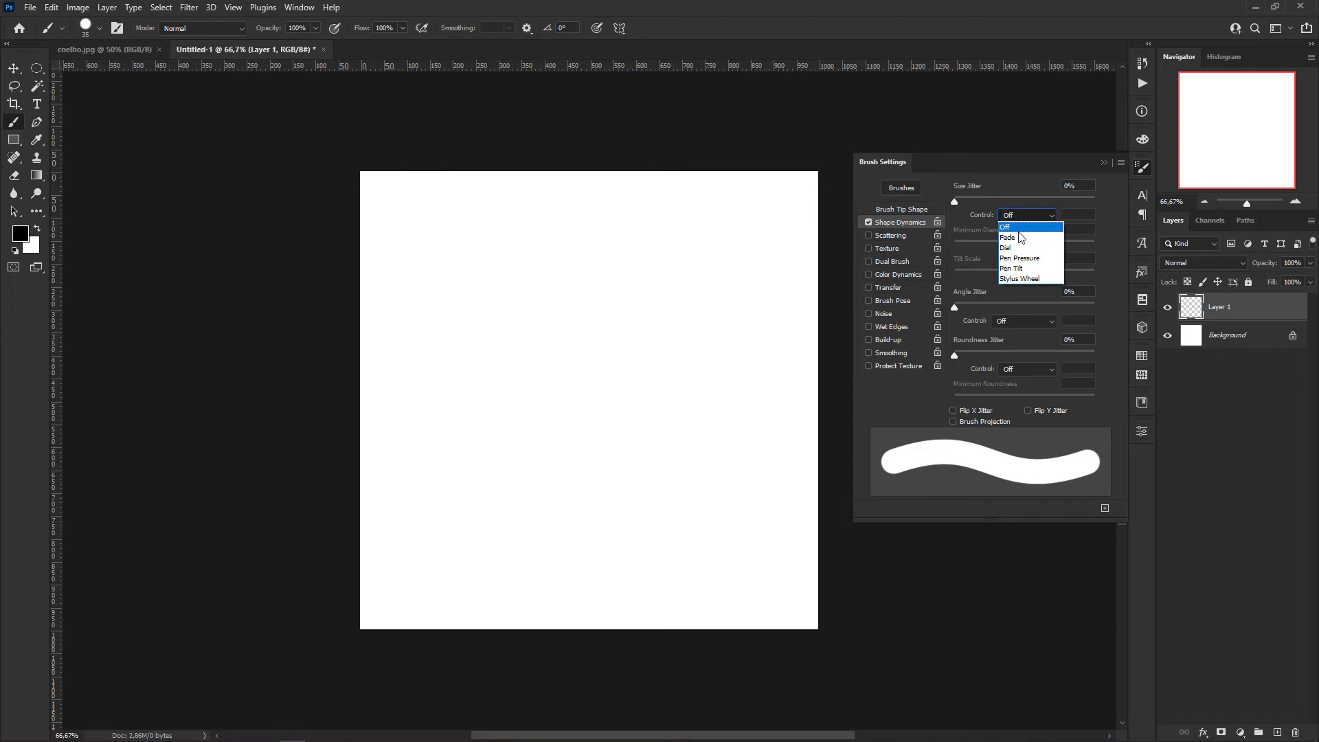
{"action": "left_click", "coordinate": [1022, 237]}
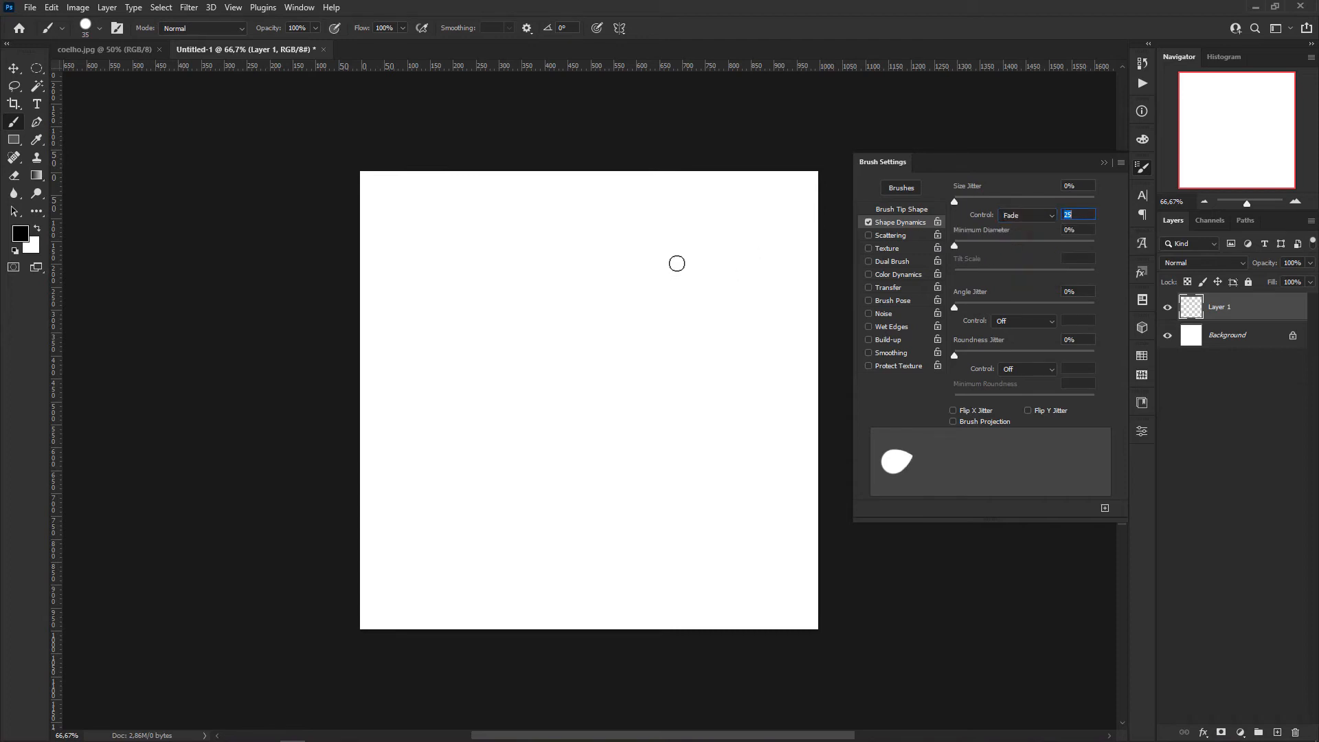
Test the fading brush with several short strokes on Layer 1, clear the layer and deselect.
{"action": "mouse_move", "coordinate": [680, 252]}
{"action": "left_mouse_down"}
{"action": "mouse_move", "coordinate": [667, 253]}
{"action": "mouse_move", "coordinate": [667, 288]}
{"action": "left_mouse_up"}
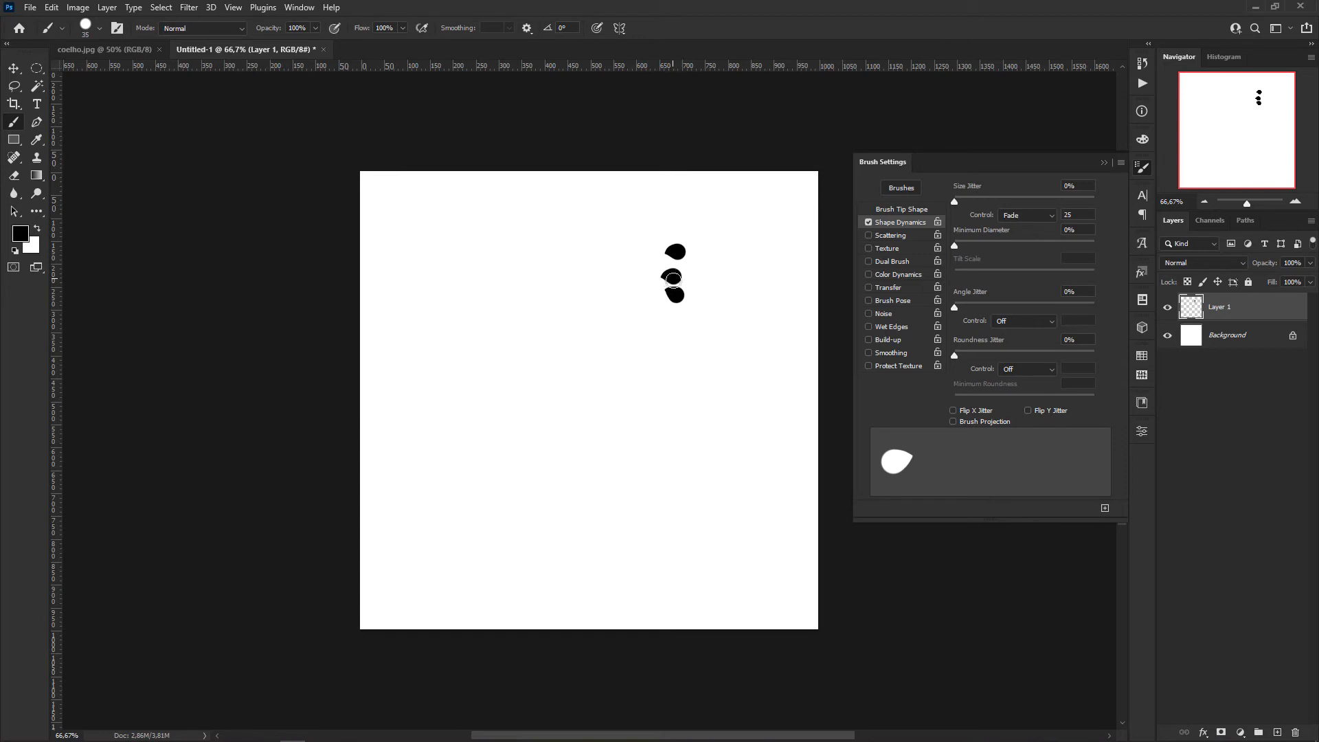
{"action": "left_click", "coordinate": [641, 298]}
{"action": "left_click_drag", "start_coordinate": [642, 299], "coordinate": [637, 293]}
{"action": "left_click_drag", "start_coordinate": [648, 352], "coordinate": [640, 344]}
{"action": "key", "text": "Delete"}
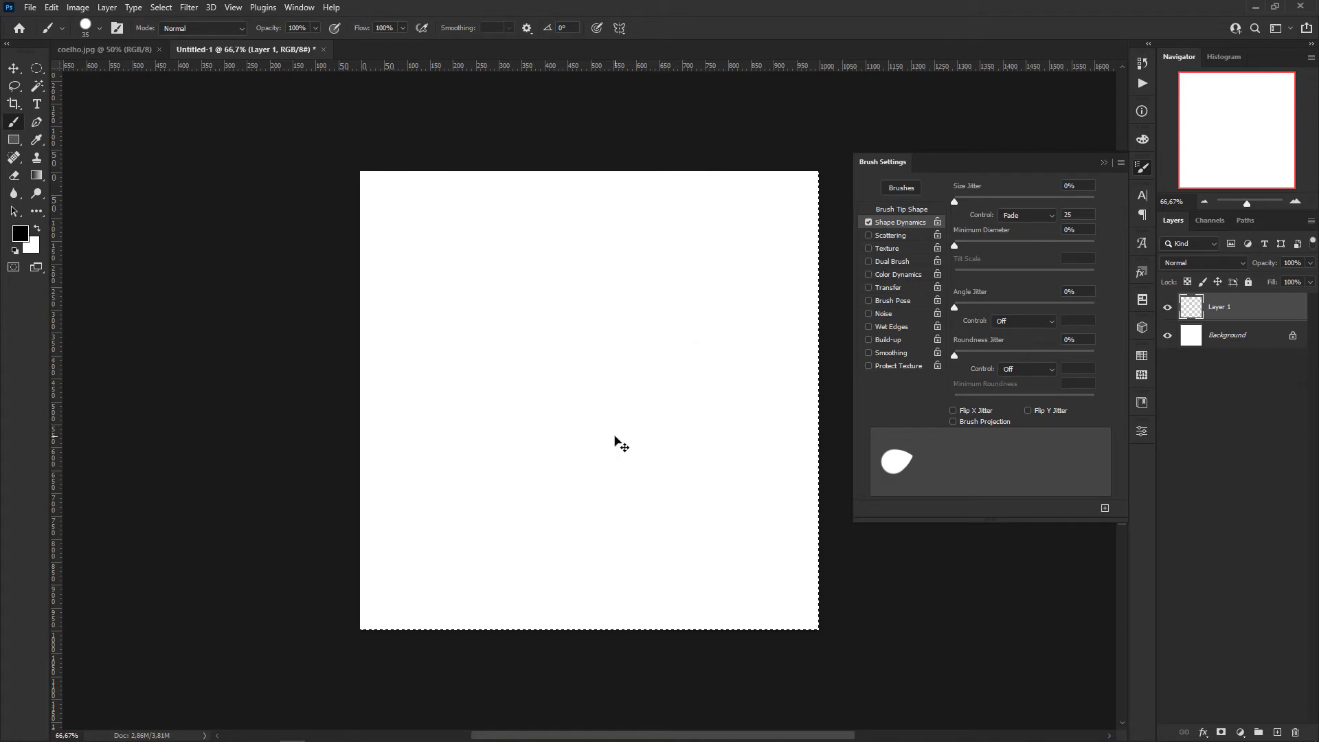
{"action": "key", "text": "ctrl+d"}
Set the size fade to 200 steps and test it with three curved strokes, undoing them.
{"action": "type", "text": "200"}
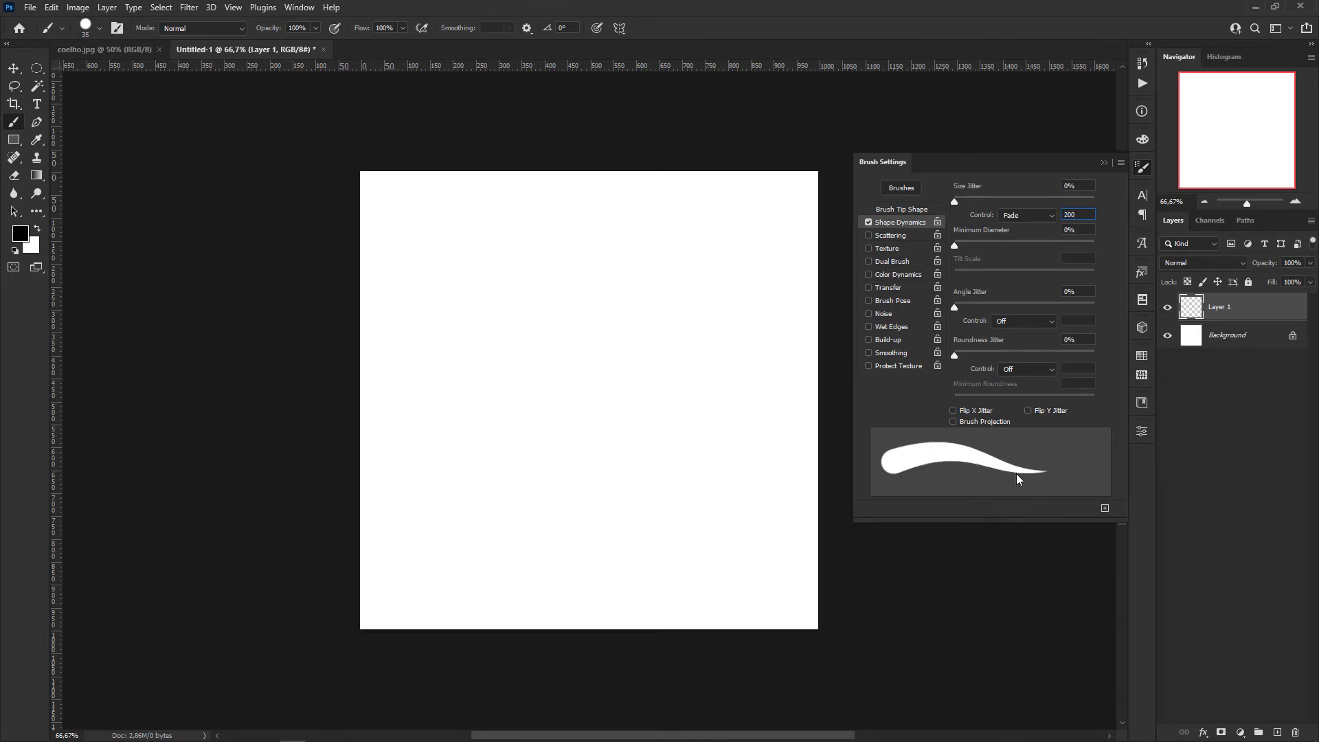
{"action": "mouse_move", "coordinate": [706, 250]}
{"action": "left_mouse_down"}
{"action": "mouse_move", "coordinate": [665, 258]}
{"action": "mouse_move", "coordinate": [621, 303]}
{"action": "left_mouse_up"}
{"action": "mouse_move", "coordinate": [704, 301]}
{"action": "left_mouse_down"}
{"action": "mouse_move", "coordinate": [671, 312]}
{"action": "mouse_move", "coordinate": [624, 363]}
{"action": "left_mouse_up"}
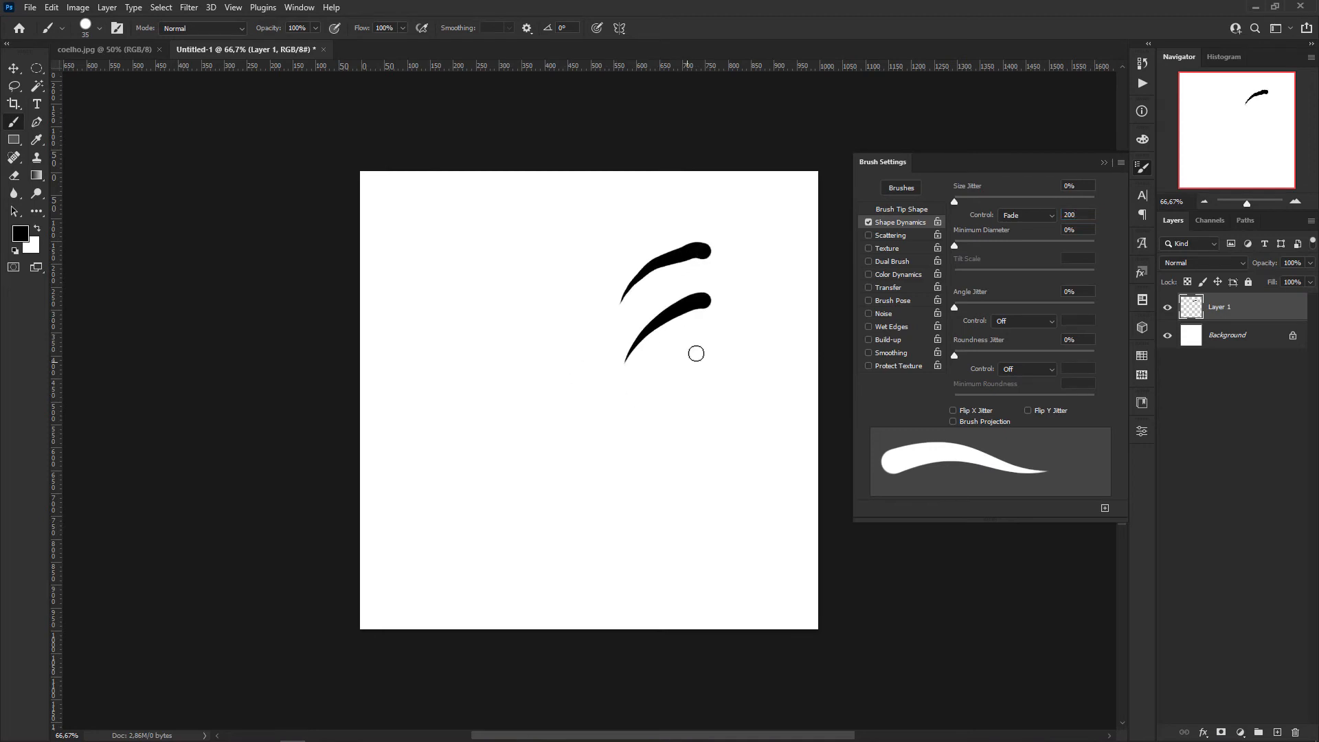
{"action": "left_click_drag", "start_coordinate": [706, 335], "coordinate": [623, 388]}
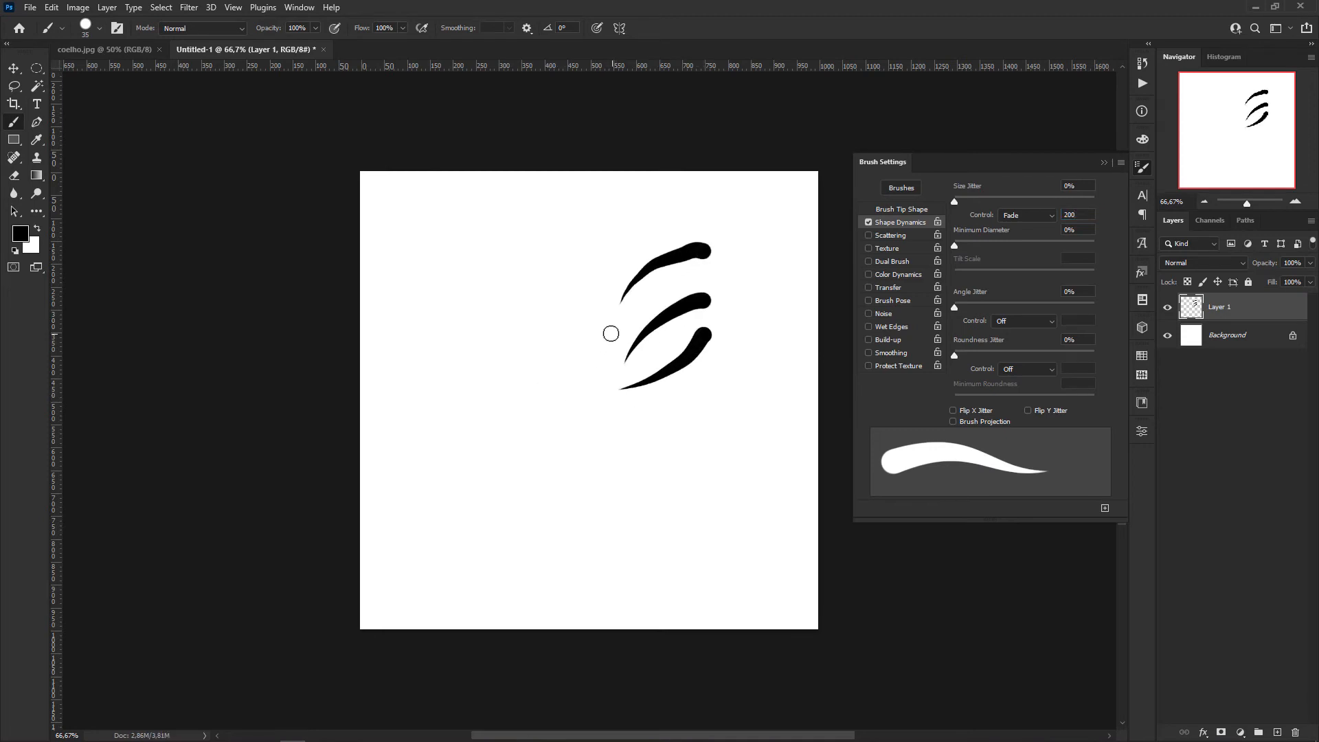
{"action": "key", "text": "ctrl+z"}
{"action": "key", "text": "ctrl+z"}
{"action": "key", "text": "ctrl+z"}
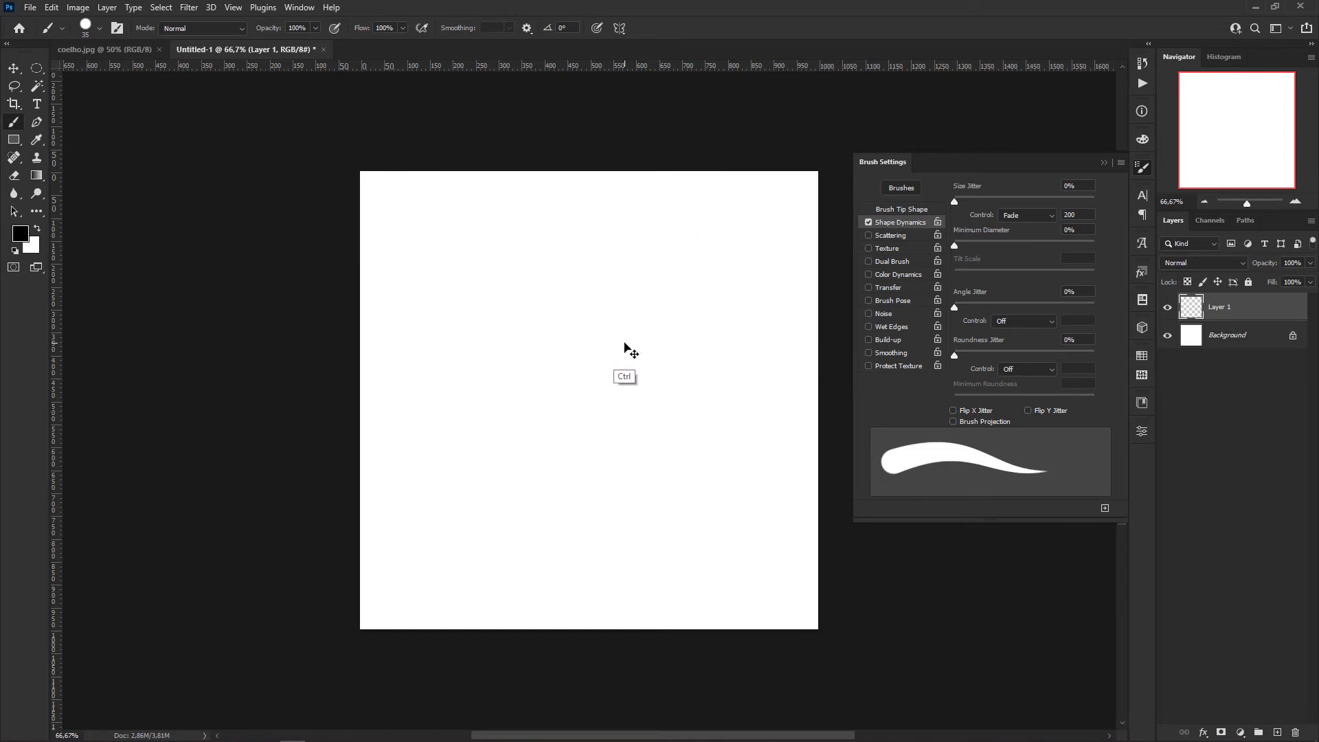
Reduce the brush tip size to 4 px and test it with three thin curved strokes, undoing them.
{"action": "left_click", "coordinate": [917, 208]}
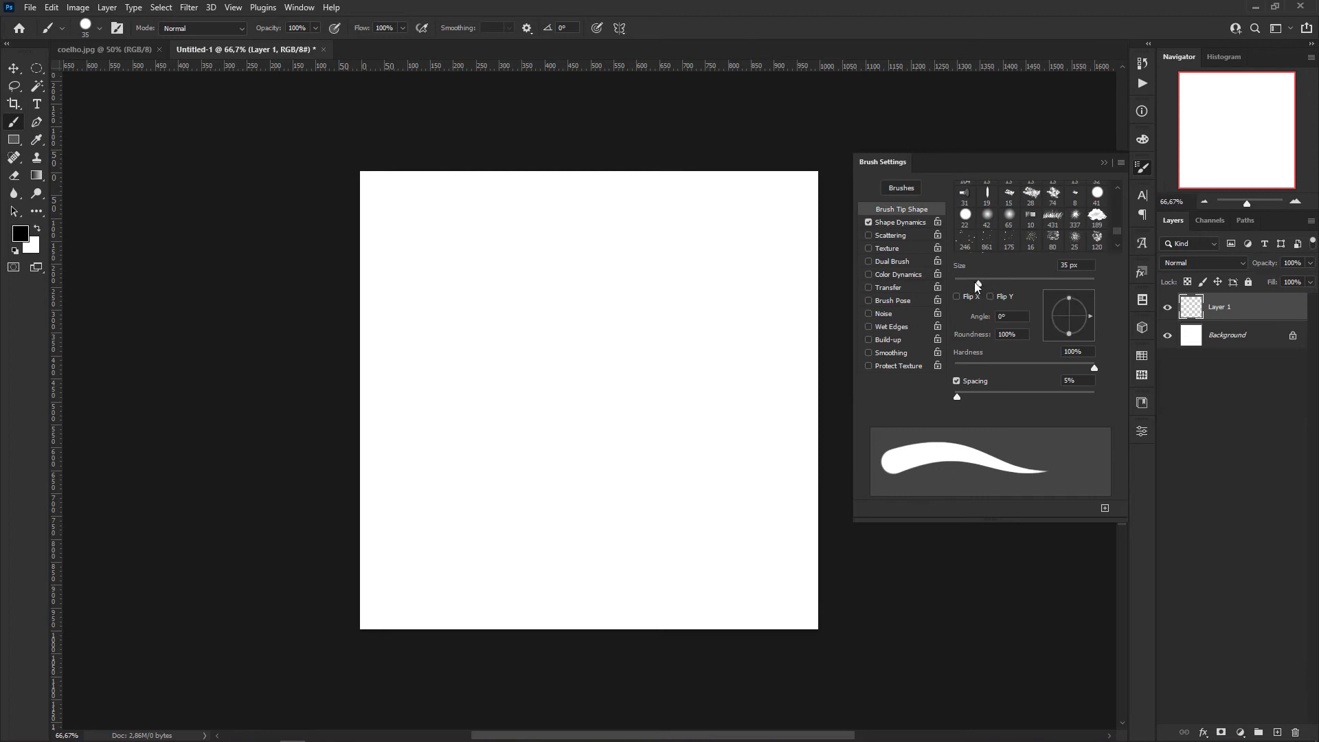
{"action": "left_click_drag", "start_coordinate": [978, 281], "coordinate": [959, 284]}
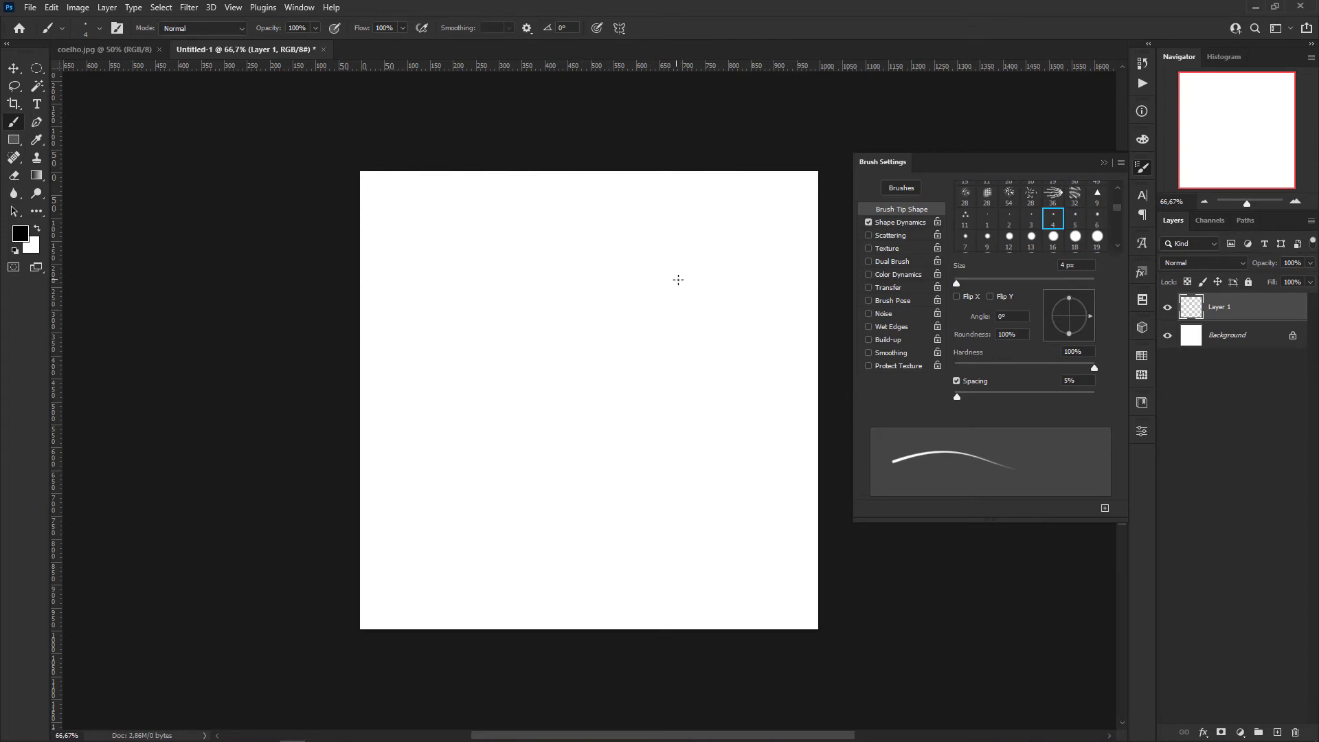
{"action": "mouse_move", "coordinate": [678, 280]}
{"action": "left_mouse_down"}
{"action": "mouse_move", "coordinate": [606, 327]}
{"action": "mouse_move", "coordinate": [668, 313]}
{"action": "left_mouse_up"}
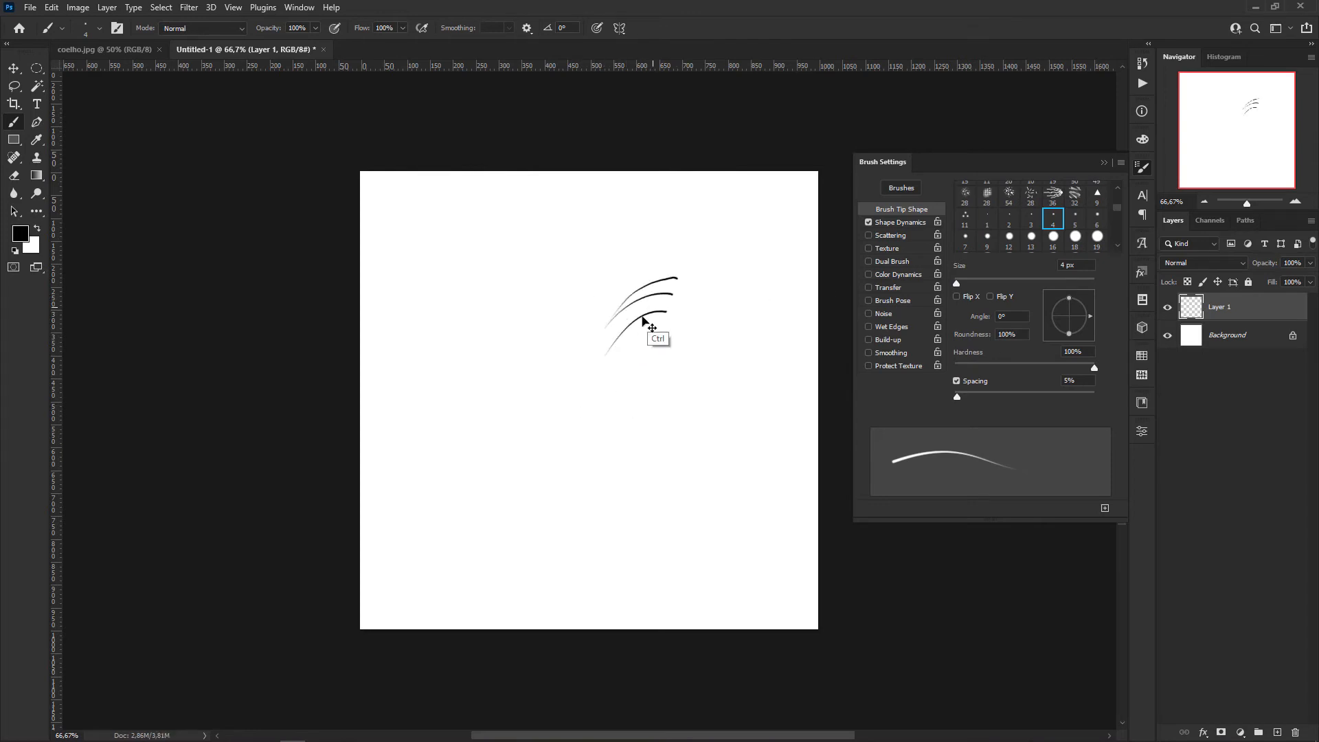
{"action": "key", "text": "ctrl+z"}
{"action": "key", "text": "ctrl+z"}
{"action": "key", "text": "ctrl+z"}
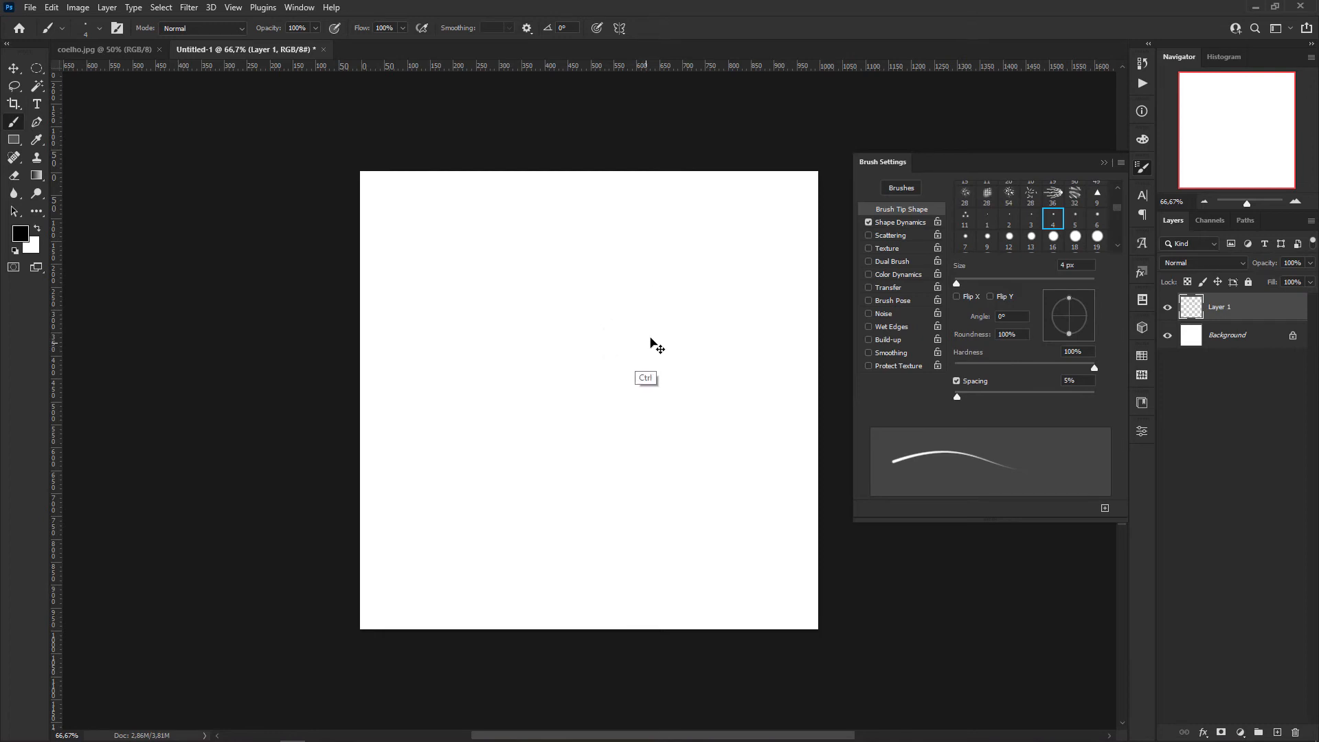
Paint a dense burst of 4 px tapered hair strokes radiating in all directions from near the canvas centre.
{"action": "left_click", "coordinate": [905, 222]}
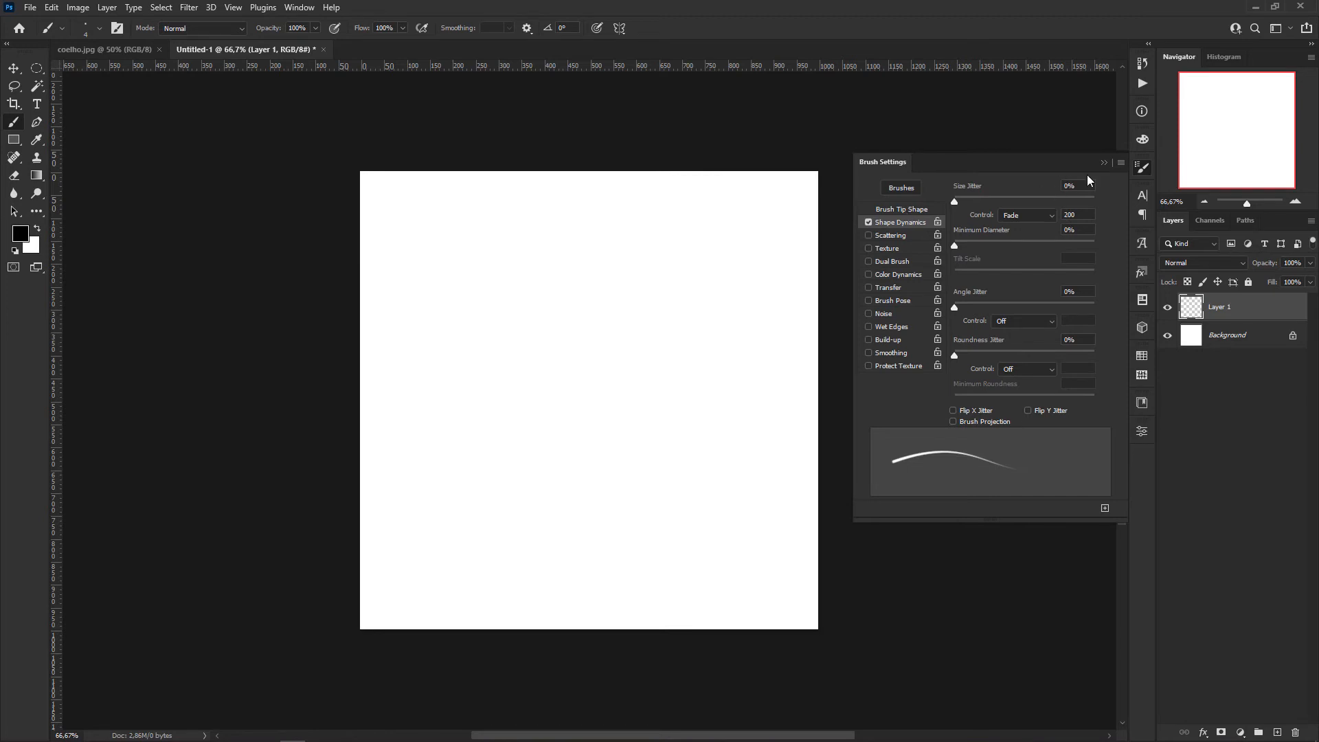
{"action": "left_click", "coordinate": [1104, 163]}
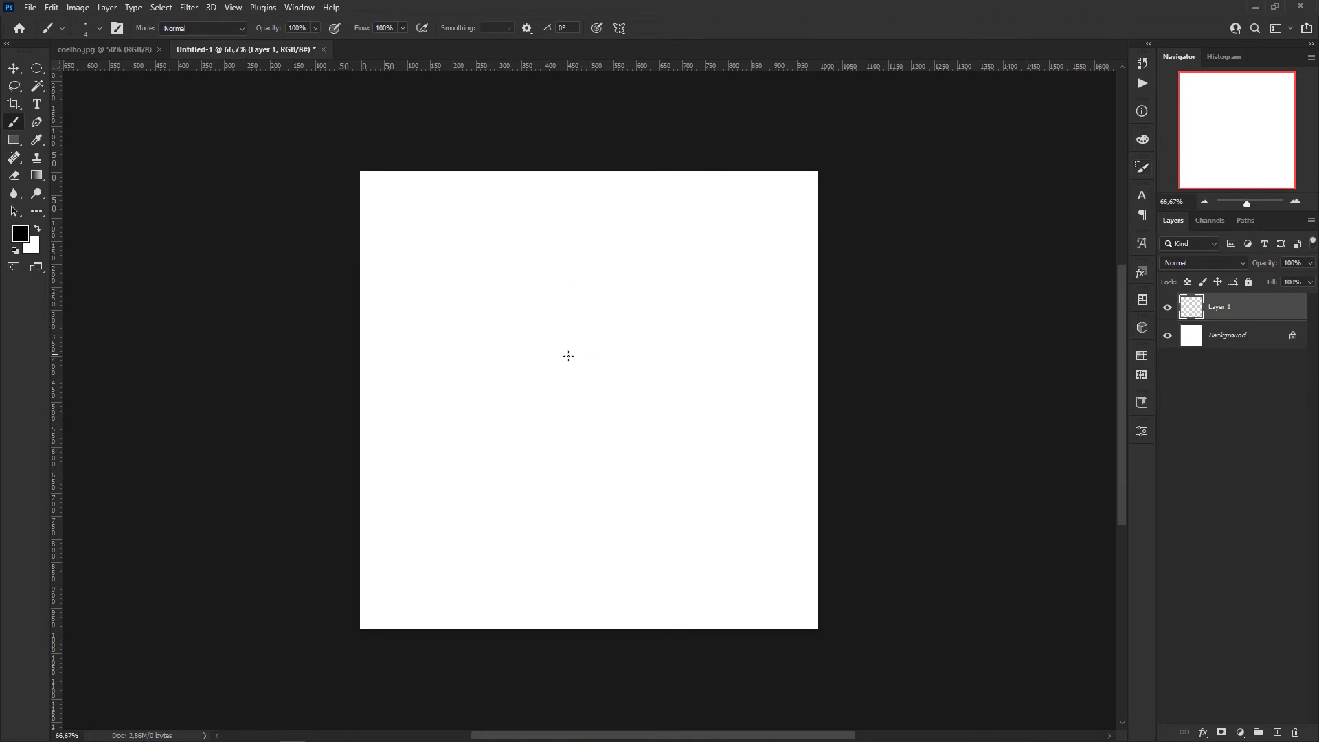
{"action": "left_click_drag", "start_coordinate": [576, 367], "coordinate": [520, 322]}
{"action": "mouse_move", "coordinate": [583, 366]}
{"action": "left_mouse_down"}
{"action": "mouse_move", "coordinate": [607, 294]}
{"action": "mouse_move", "coordinate": [657, 333]}
{"action": "mouse_move", "coordinate": [661, 420]}
{"action": "left_mouse_up"}
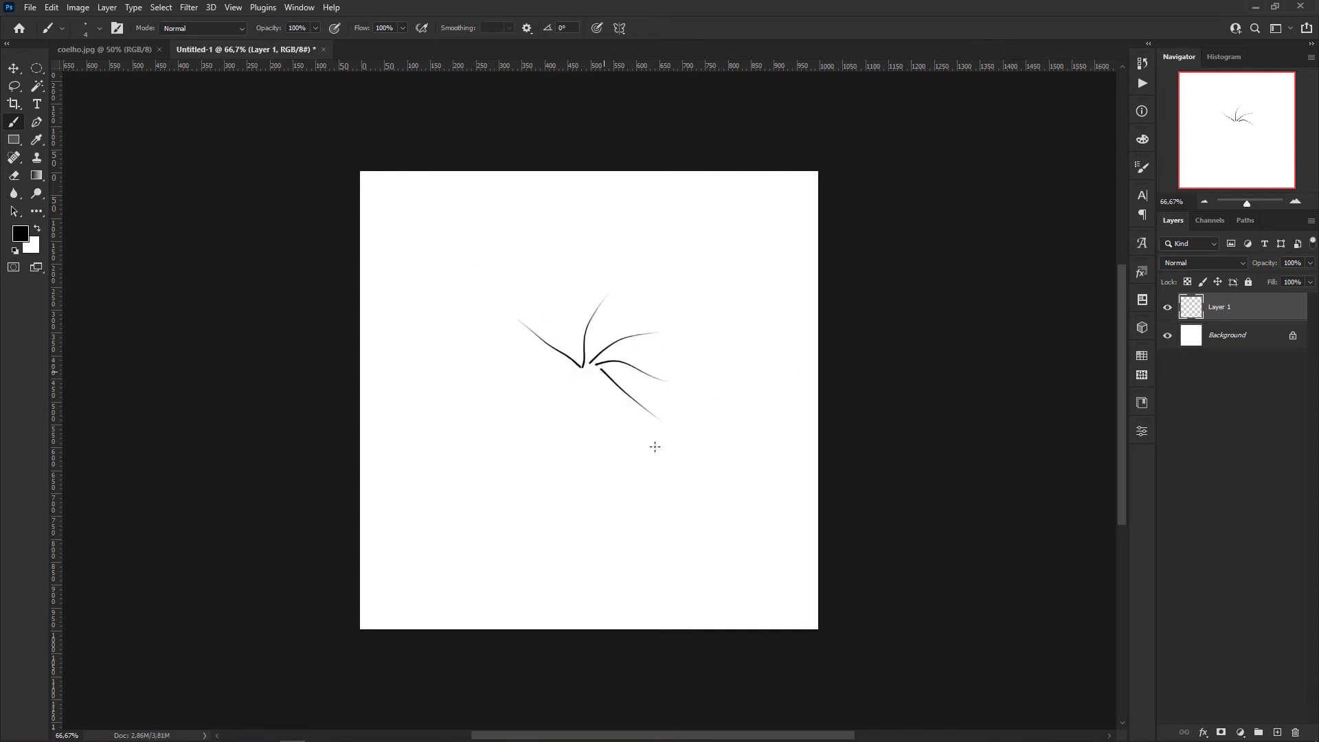
{"action": "left_click_drag", "start_coordinate": [576, 391], "coordinate": [575, 432]}
{"action": "mouse_move", "coordinate": [574, 388]}
{"action": "left_mouse_down"}
{"action": "mouse_move", "coordinate": [549, 454]}
{"action": "mouse_move", "coordinate": [516, 432]}
{"action": "mouse_move", "coordinate": [507, 347]}
{"action": "left_mouse_up"}
{"action": "left_click_drag", "start_coordinate": [595, 376], "coordinate": [530, 355]}
{"action": "left_click_drag", "start_coordinate": [577, 376], "coordinate": [511, 353]}
{"action": "mouse_move", "coordinate": [573, 382]}
{"action": "left_mouse_down"}
{"action": "mouse_move", "coordinate": [492, 433]}
{"action": "mouse_move", "coordinate": [599, 455]}
{"action": "mouse_move", "coordinate": [645, 441]}
{"action": "mouse_move", "coordinate": [652, 420]}
{"action": "left_mouse_up"}
{"action": "mouse_move", "coordinate": [595, 384]}
{"action": "left_mouse_down"}
{"action": "mouse_move", "coordinate": [663, 410]}
{"action": "mouse_move", "coordinate": [661, 366]}
{"action": "mouse_move", "coordinate": [663, 390]}
{"action": "left_mouse_up"}
{"action": "left_click_drag", "start_coordinate": [595, 389], "coordinate": [668, 403]}
{"action": "mouse_move", "coordinate": [594, 371]}
{"action": "left_mouse_down"}
{"action": "mouse_move", "coordinate": [663, 333]}
{"action": "mouse_move", "coordinate": [667, 357]}
{"action": "mouse_move", "coordinate": [680, 355]}
{"action": "mouse_move", "coordinate": [637, 301]}
{"action": "mouse_move", "coordinate": [611, 292]}
{"action": "mouse_move", "coordinate": [617, 280]}
{"action": "mouse_move", "coordinate": [540, 306]}
{"action": "left_mouse_up"}
{"action": "mouse_move", "coordinate": [581, 359]}
{"action": "left_mouse_down"}
{"action": "mouse_move", "coordinate": [518, 295]}
{"action": "mouse_move", "coordinate": [575, 361]}
{"action": "mouse_move", "coordinate": [506, 334]}
{"action": "left_mouse_up"}
{"action": "mouse_move", "coordinate": [583, 366]}
{"action": "left_mouse_down"}
{"action": "mouse_move", "coordinate": [526, 342]}
{"action": "mouse_move", "coordinate": [576, 280]}
{"action": "mouse_move", "coordinate": [615, 283]}
{"action": "mouse_move", "coordinate": [666, 323]}
{"action": "mouse_move", "coordinate": [675, 389]}
{"action": "left_mouse_up"}
{"action": "mouse_move", "coordinate": [592, 358]}
{"action": "left_mouse_down"}
{"action": "mouse_move", "coordinate": [671, 380]}
{"action": "mouse_move", "coordinate": [661, 392]}
{"action": "left_mouse_up"}
{"action": "mouse_move", "coordinate": [595, 356]}
{"action": "left_mouse_down"}
{"action": "mouse_move", "coordinate": [633, 412]}
{"action": "mouse_move", "coordinate": [582, 406]}
{"action": "left_mouse_up"}
{"action": "mouse_move", "coordinate": [592, 360]}
{"action": "left_mouse_down"}
{"action": "mouse_move", "coordinate": [571, 410]}
{"action": "mouse_move", "coordinate": [558, 408]}
{"action": "left_mouse_up"}
{"action": "mouse_move", "coordinate": [577, 370]}
{"action": "left_mouse_down"}
{"action": "mouse_move", "coordinate": [546, 395]}
{"action": "mouse_move", "coordinate": [530, 368]}
{"action": "mouse_move", "coordinate": [581, 313]}
{"action": "left_mouse_up"}
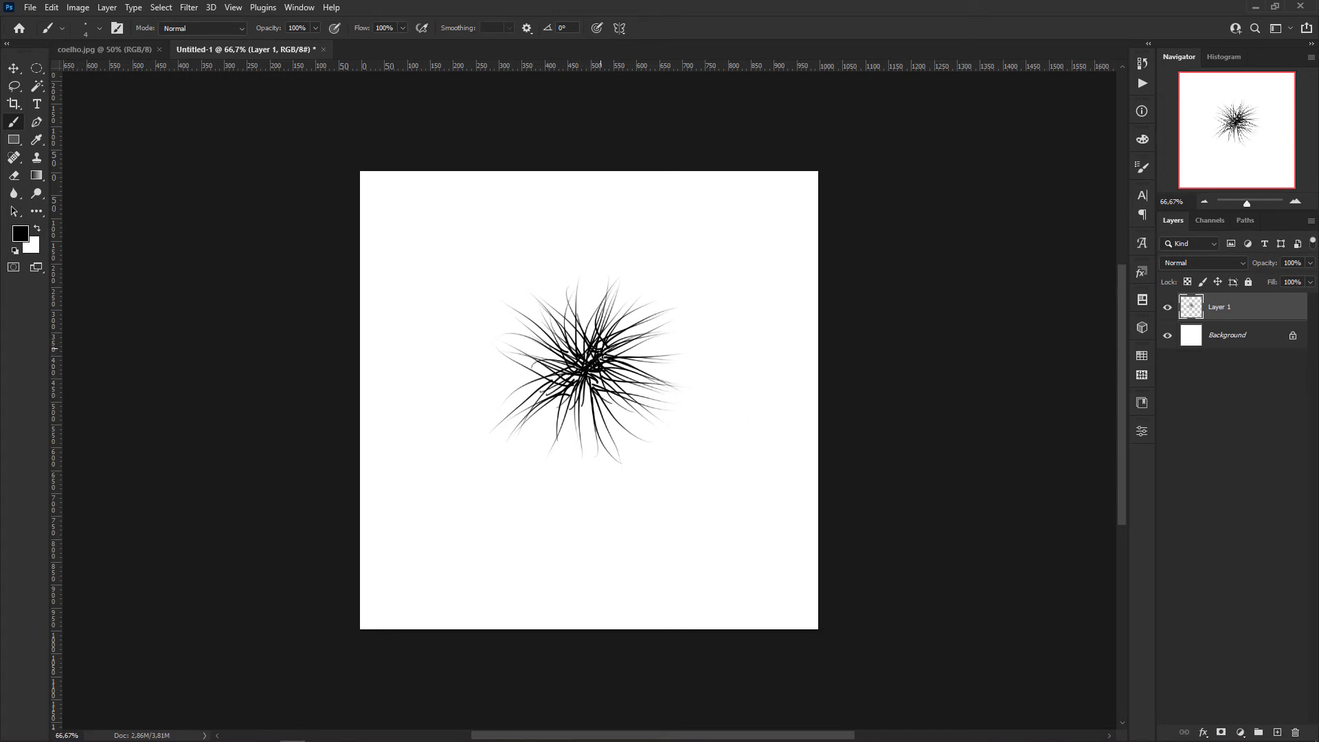
{"action": "mouse_move", "coordinate": [587, 375]}
{"action": "left_mouse_down"}
{"action": "mouse_move", "coordinate": [604, 435]}
{"action": "mouse_move", "coordinate": [639, 419]}
{"action": "left_mouse_up"}
{"action": "left_click_drag", "start_coordinate": [600, 373], "coordinate": [637, 408]}
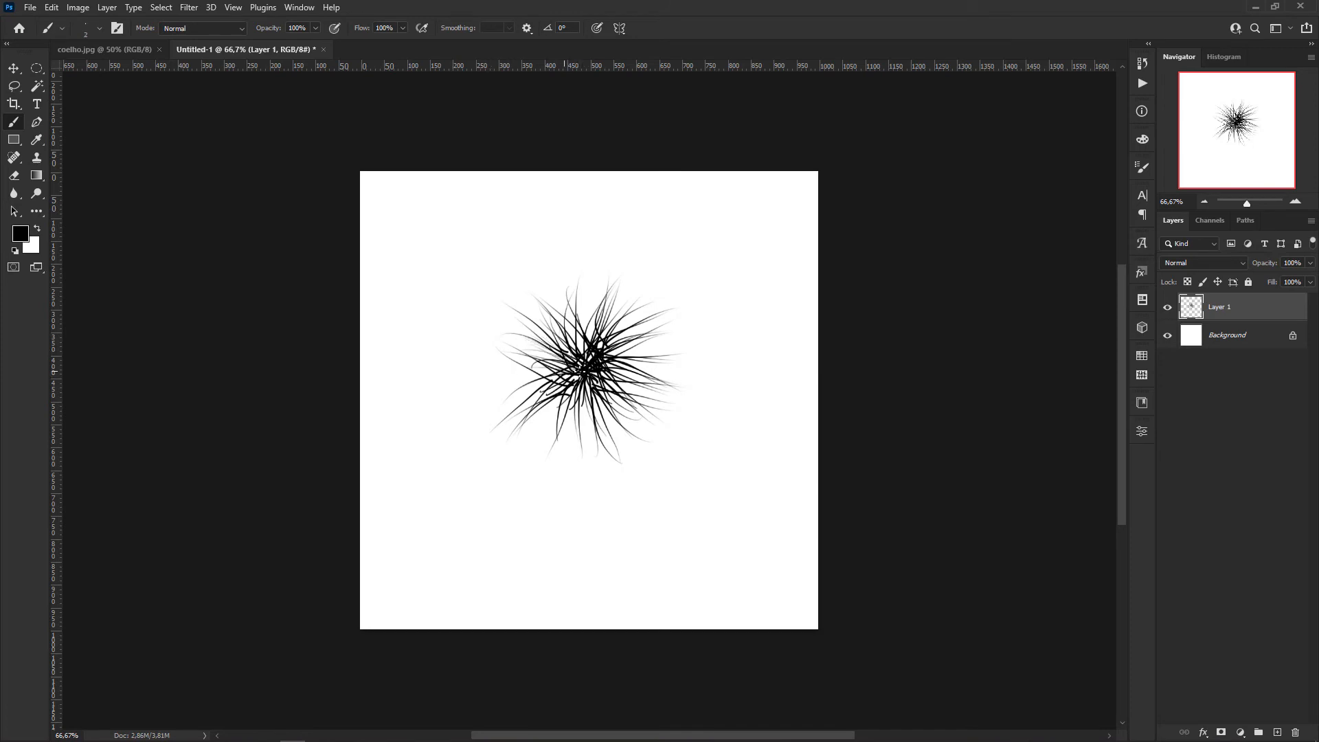
Fill the gaps in the hair burst with finer 2 px tapered strokes.
{"action": "mouse_move", "coordinate": [501, 354]}
{"action": "left_mouse_down"}
{"action": "mouse_move", "coordinate": [577, 371]}
{"action": "mouse_move", "coordinate": [516, 419]}
{"action": "left_mouse_up"}
{"action": "mouse_move", "coordinate": [563, 381]}
{"action": "left_mouse_down"}
{"action": "mouse_move", "coordinate": [533, 429]}
{"action": "mouse_move", "coordinate": [583, 445]}
{"action": "mouse_move", "coordinate": [593, 420]}
{"action": "left_mouse_up"}
{"action": "mouse_move", "coordinate": [595, 386]}
{"action": "left_mouse_down"}
{"action": "mouse_move", "coordinate": [624, 442]}
{"action": "mouse_move", "coordinate": [627, 380]}
{"action": "left_mouse_up"}
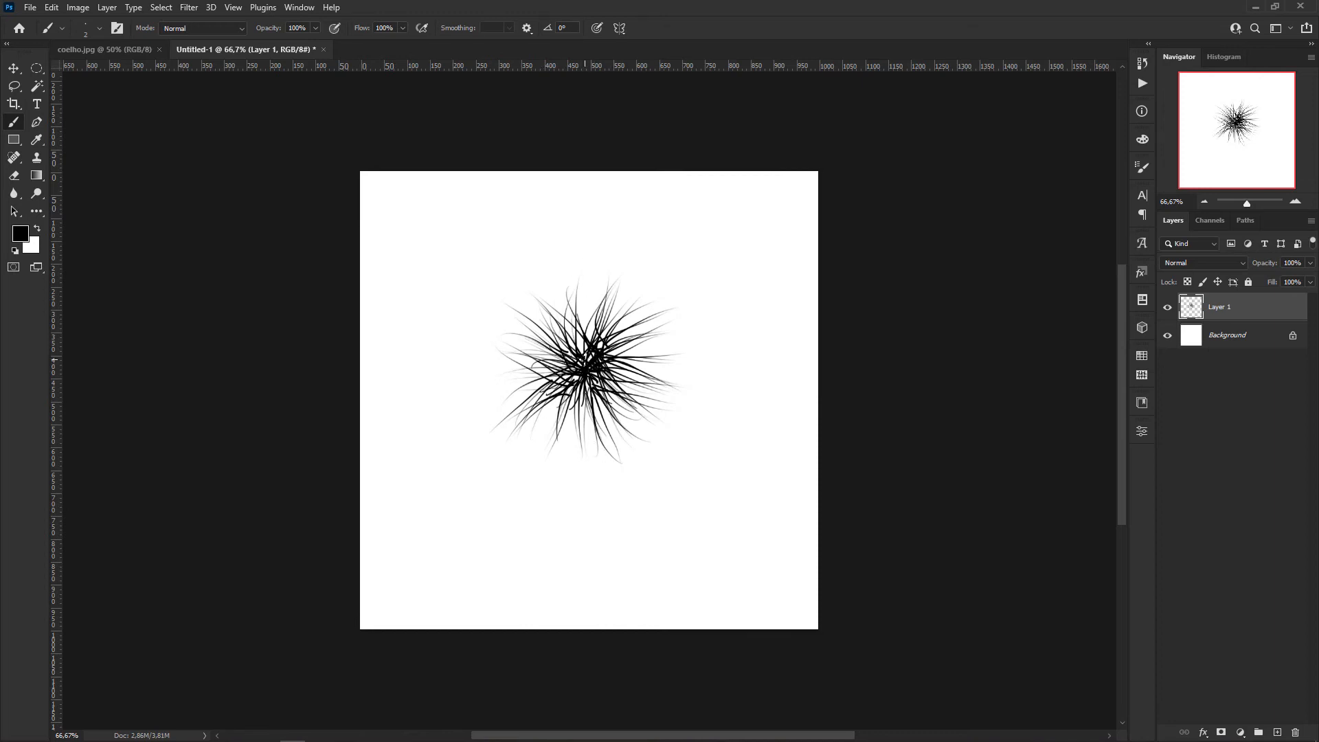
{"action": "left_click_drag", "start_coordinate": [590, 298], "coordinate": [583, 355]}
{"action": "left_click_drag", "start_coordinate": [621, 367], "coordinate": [664, 391]}
{"action": "left_click_drag", "start_coordinate": [604, 355], "coordinate": [651, 349]}
{"action": "left_click_drag", "start_coordinate": [603, 351], "coordinate": [648, 343]}
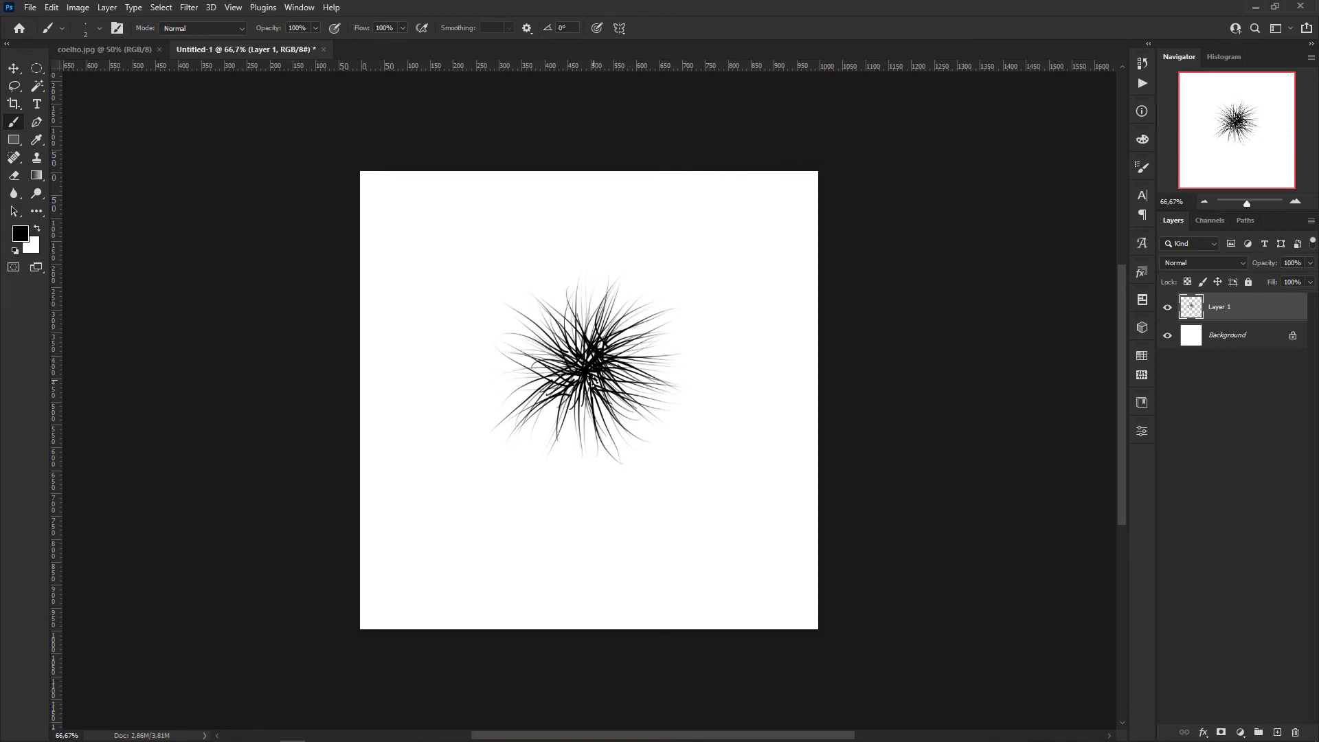
{"action": "left_click_drag", "start_coordinate": [593, 382], "coordinate": [609, 405]}
Select the plain hard round brush at 35 px and paint the centre of the hair burst solid black.
{"action": "key", "text": "bracketright"}
{"action": "key", "text": "bracketright"}
{"action": "key", "text": "bracketright"}
{"action": "right_click", "coordinate": [605, 361]}
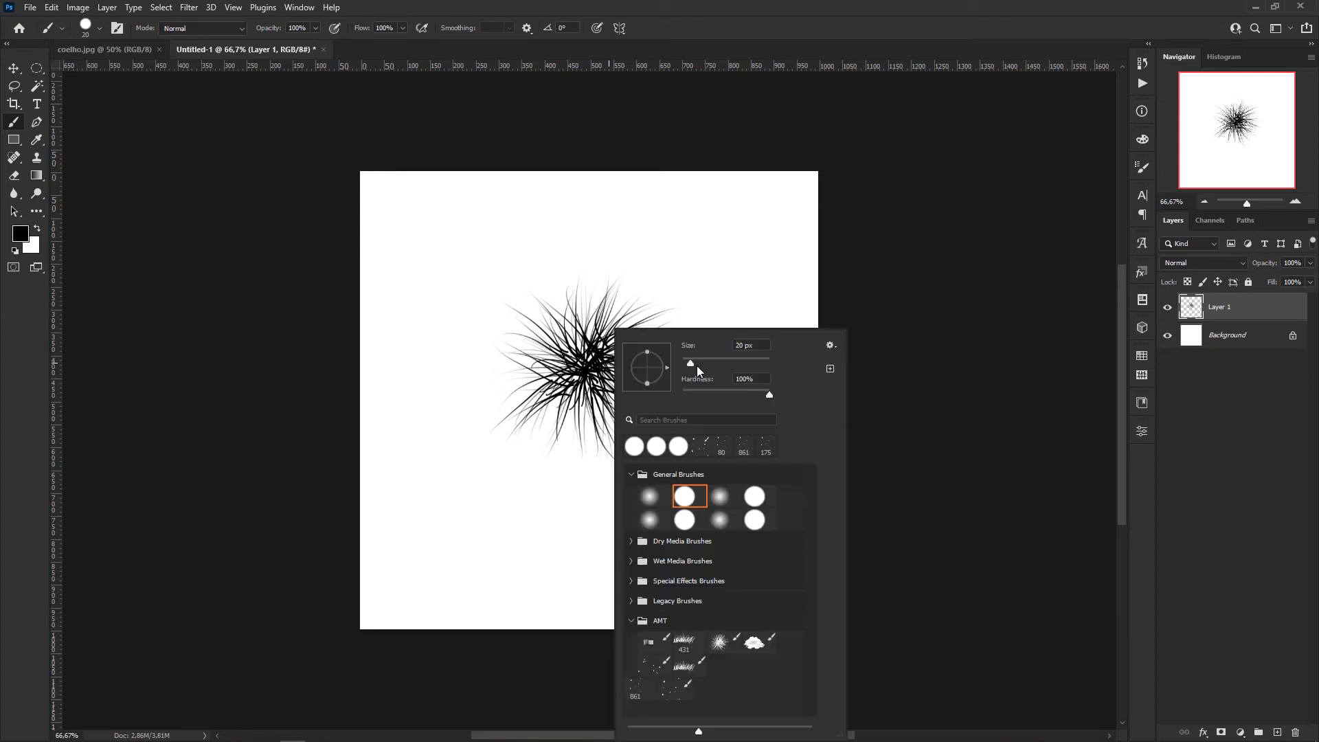
{"action": "left_click", "coordinate": [677, 454]}
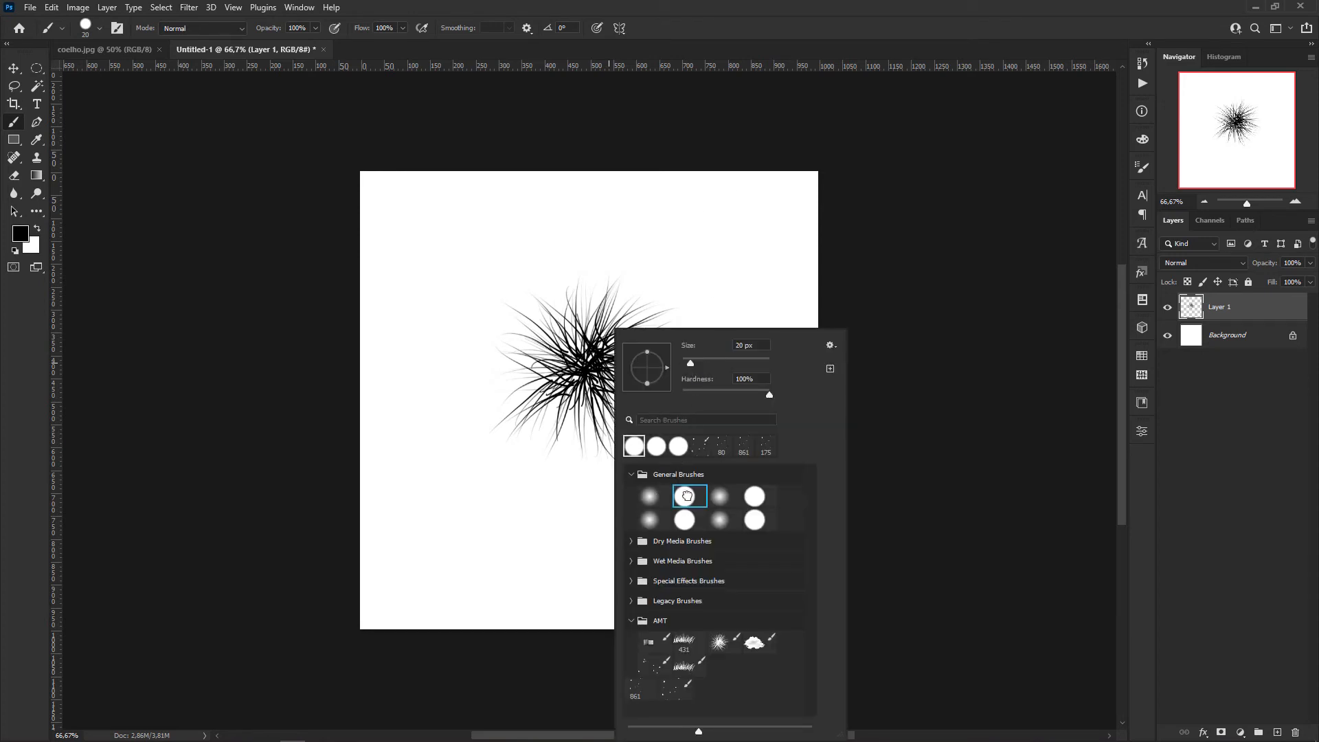
{"action": "left_click", "coordinate": [777, 31]}
{"action": "key", "text": "bracketright"}
{"action": "key", "text": "bracketright"}
{"action": "key", "text": "bracketright"}
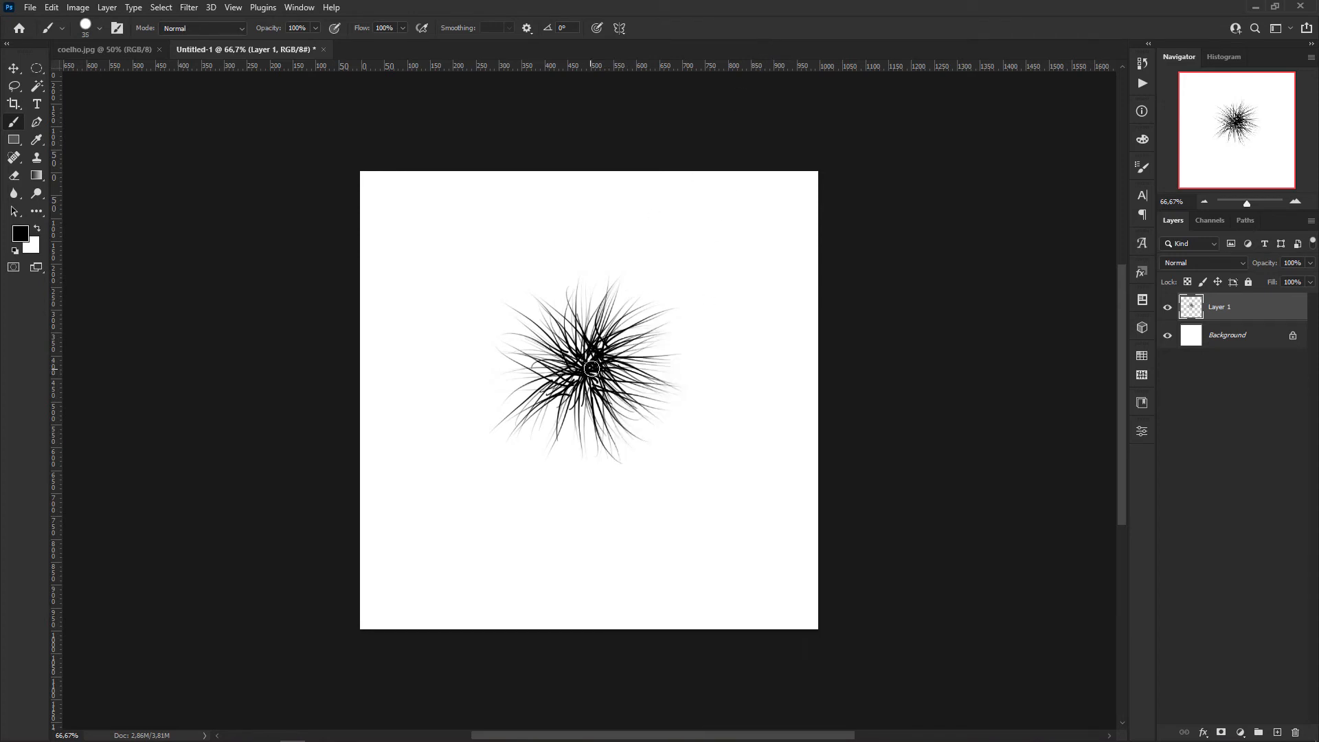
{"action": "left_click_drag", "start_coordinate": [591, 369], "coordinate": [588, 363]}
Reduce the hard round brush to 8 px and extend the solid black centre into the gaps between hairs.
{"action": "right_click", "coordinate": [597, 368]}
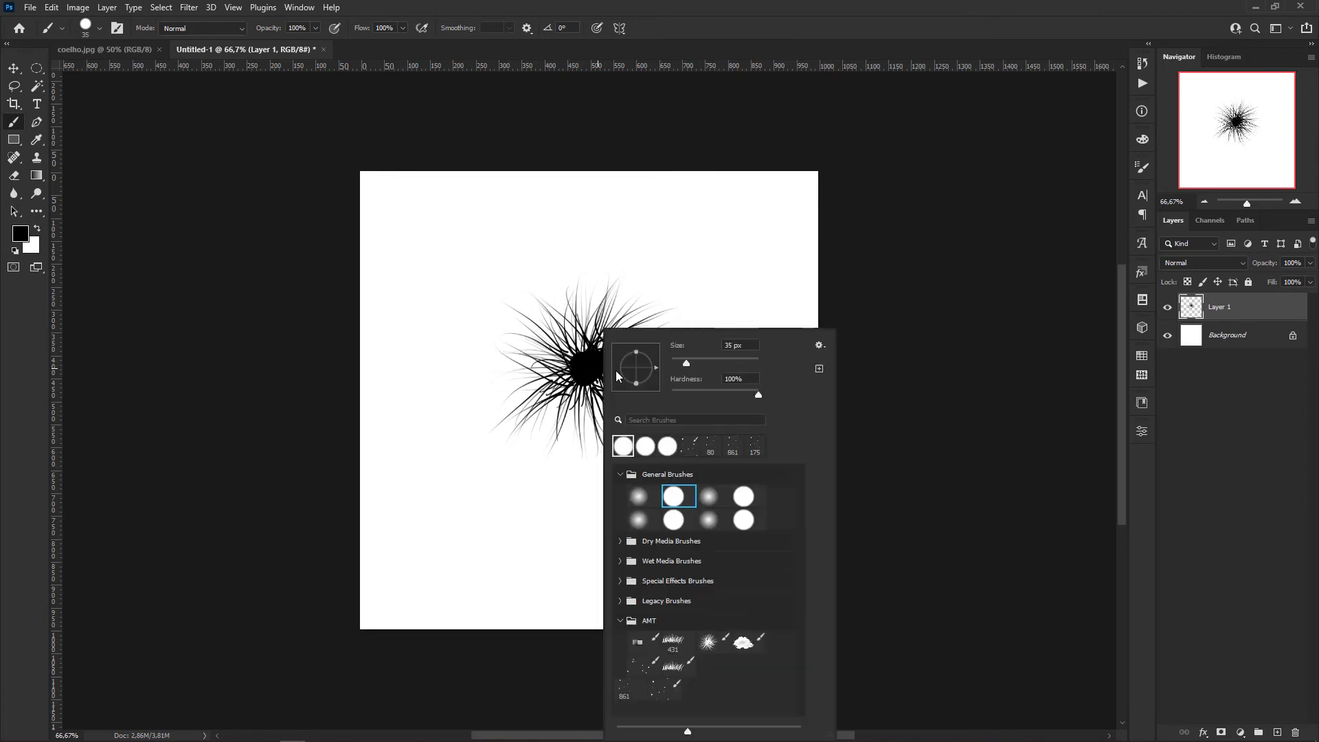
{"action": "left_click", "coordinate": [666, 446]}
{"action": "left_click", "coordinate": [743, 17]}
{"action": "key", "text": "["}
{"action": "key", "text": "["}
{"action": "key", "text": "["}
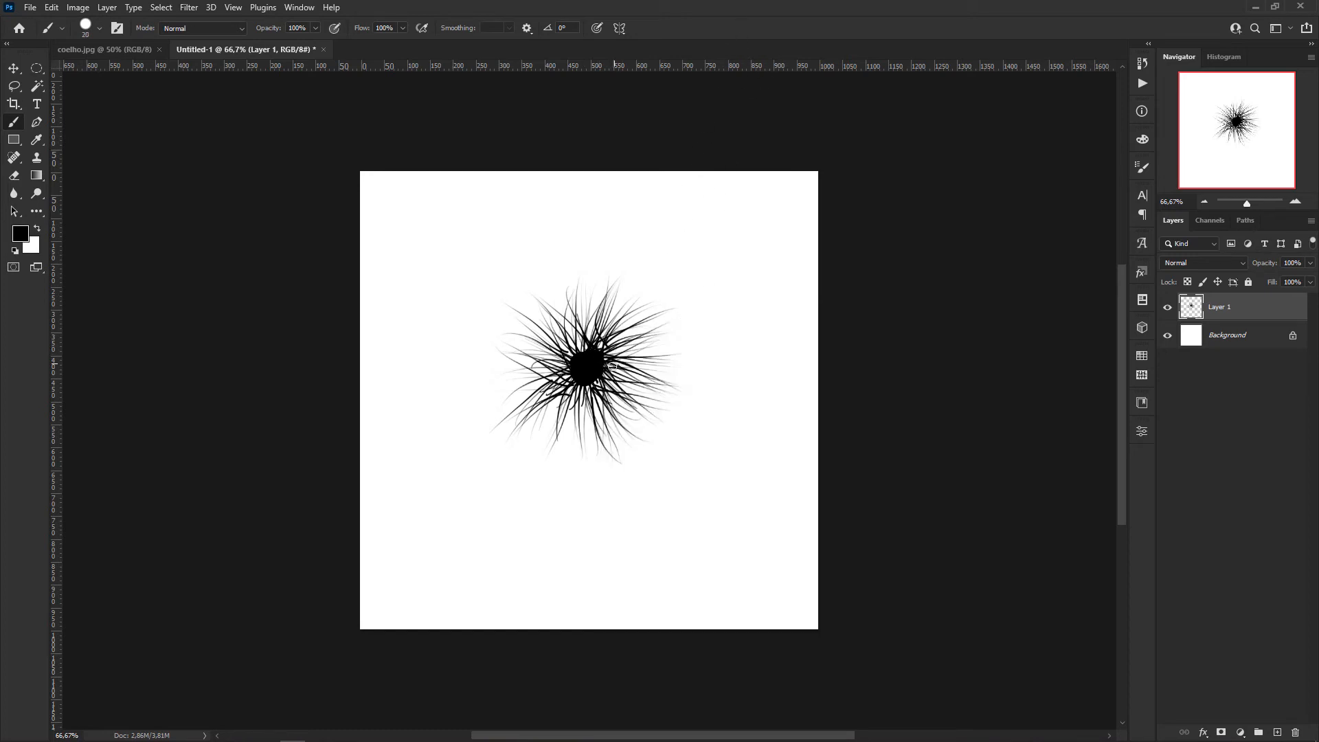
{"action": "key", "text": "["}
{"action": "key", "text": "["}
{"action": "key", "text": "["}
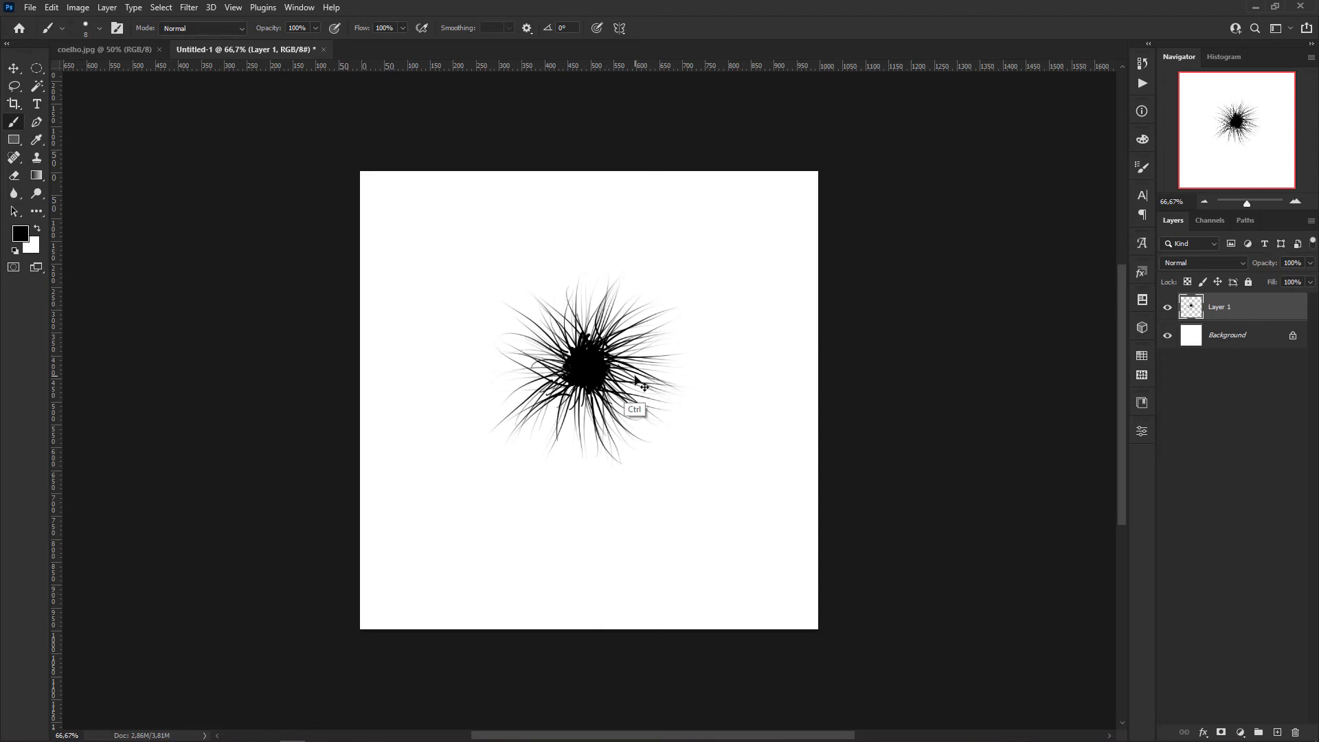
Scale the hair burst to about 138% and move it down to the middle of the canvas.
{"action": "key", "text": "ctrl+t"}
{"action": "left_click_drag", "start_coordinate": [704, 263], "coordinate": [742, 228]}
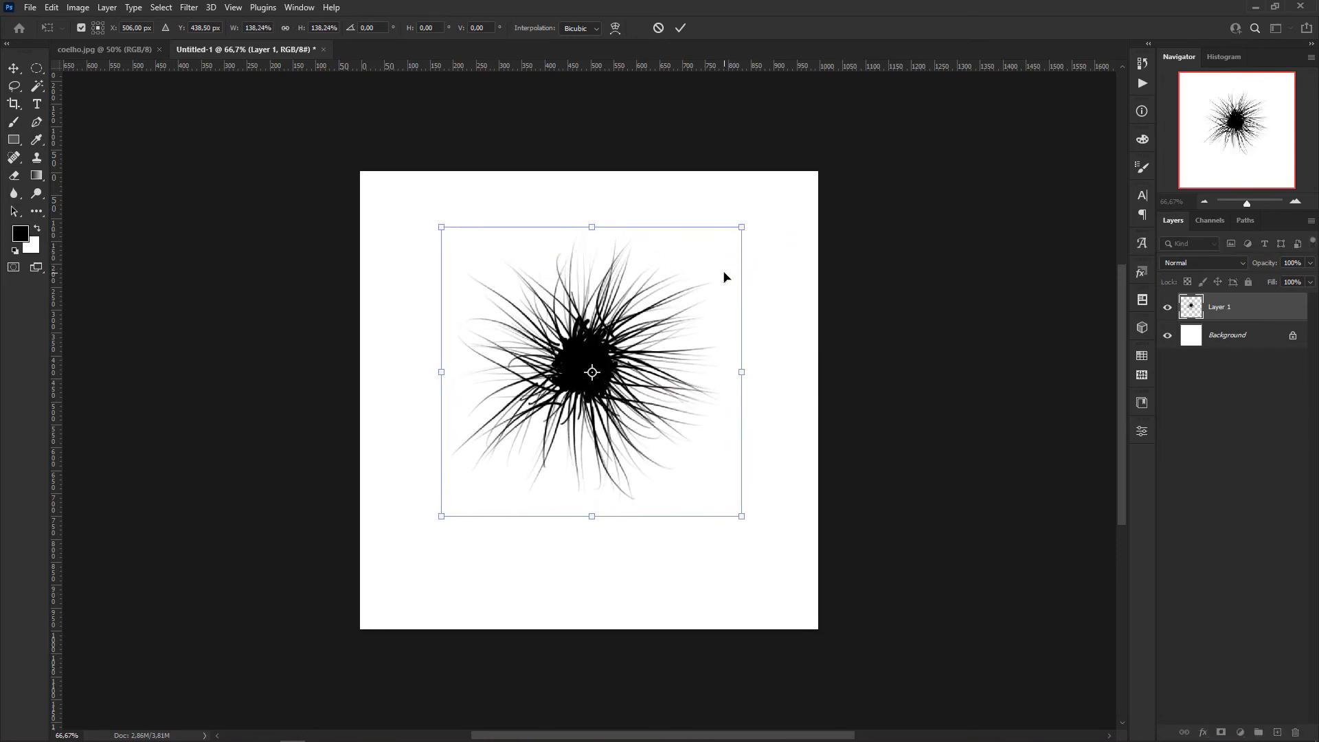
{"action": "key", "text": "Return"}
{"action": "key", "text": "b"}
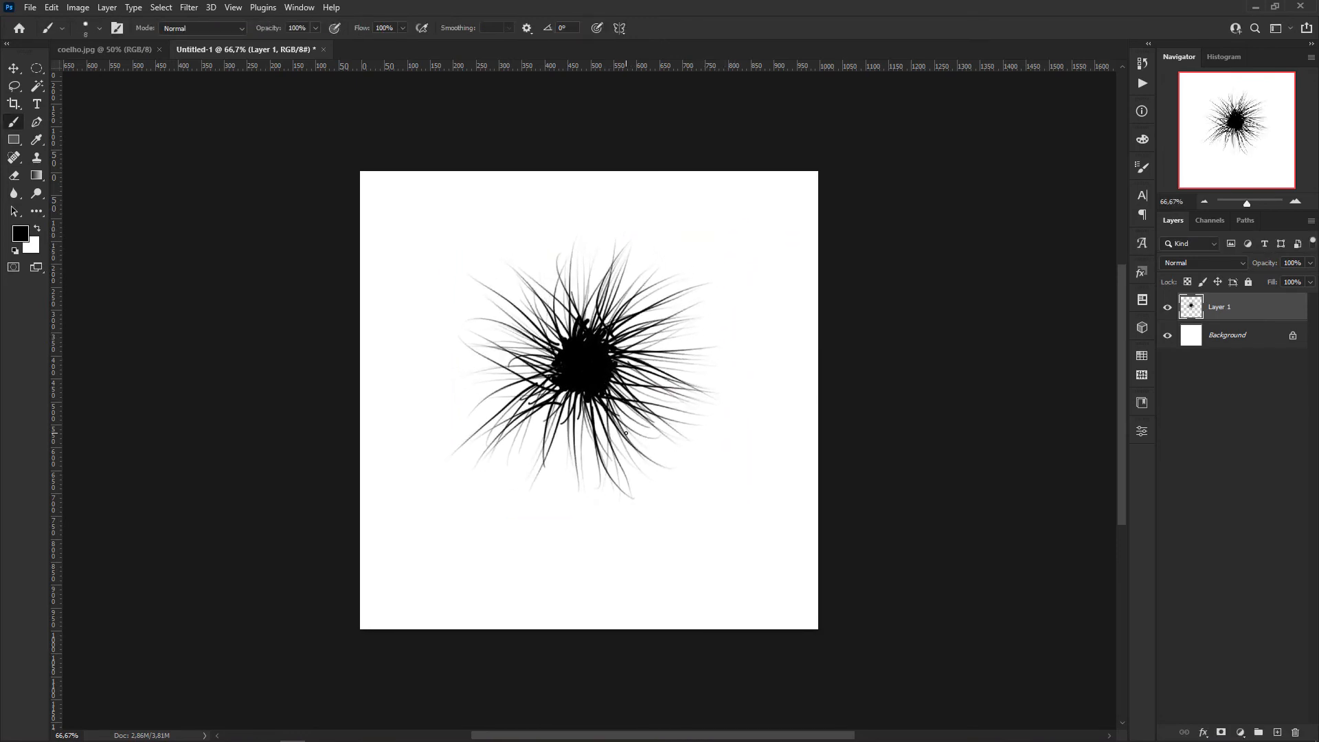
{"action": "key", "text": "v"}
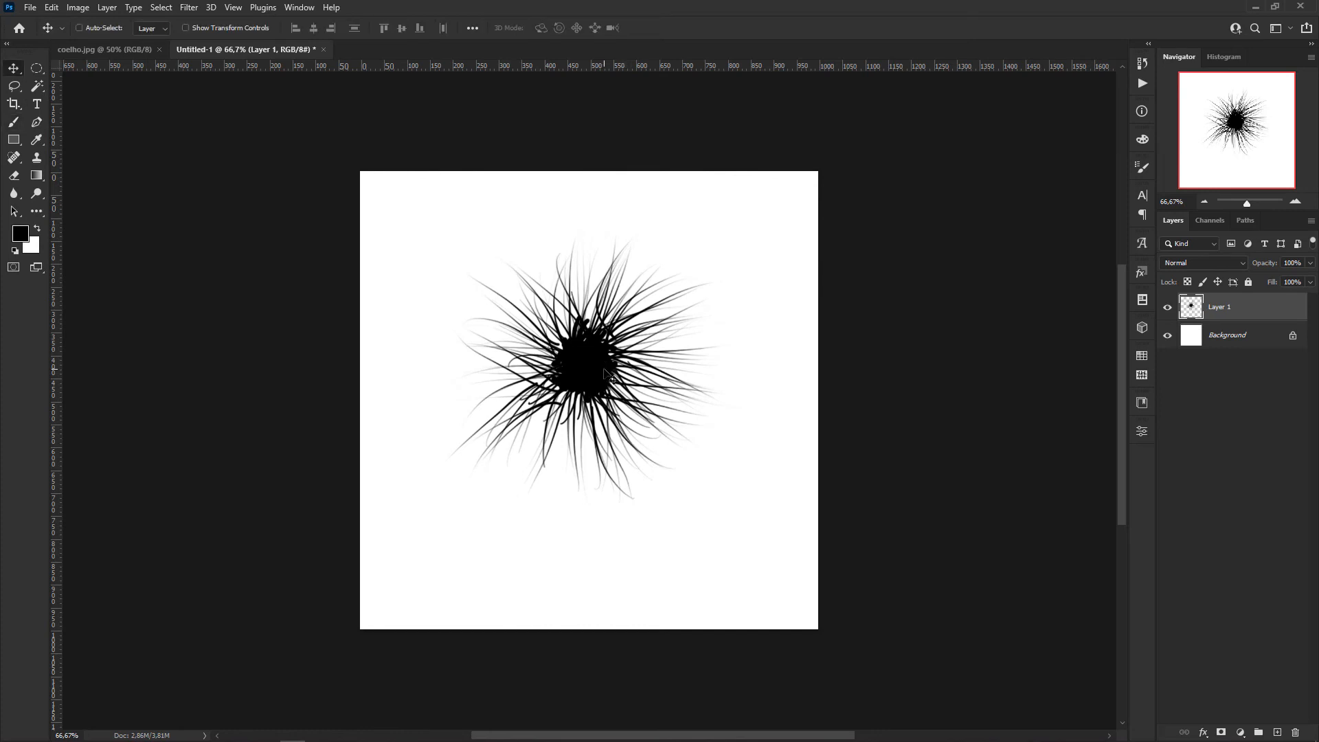
{"action": "left_click_drag", "start_coordinate": [605, 371], "coordinate": [608, 399]}
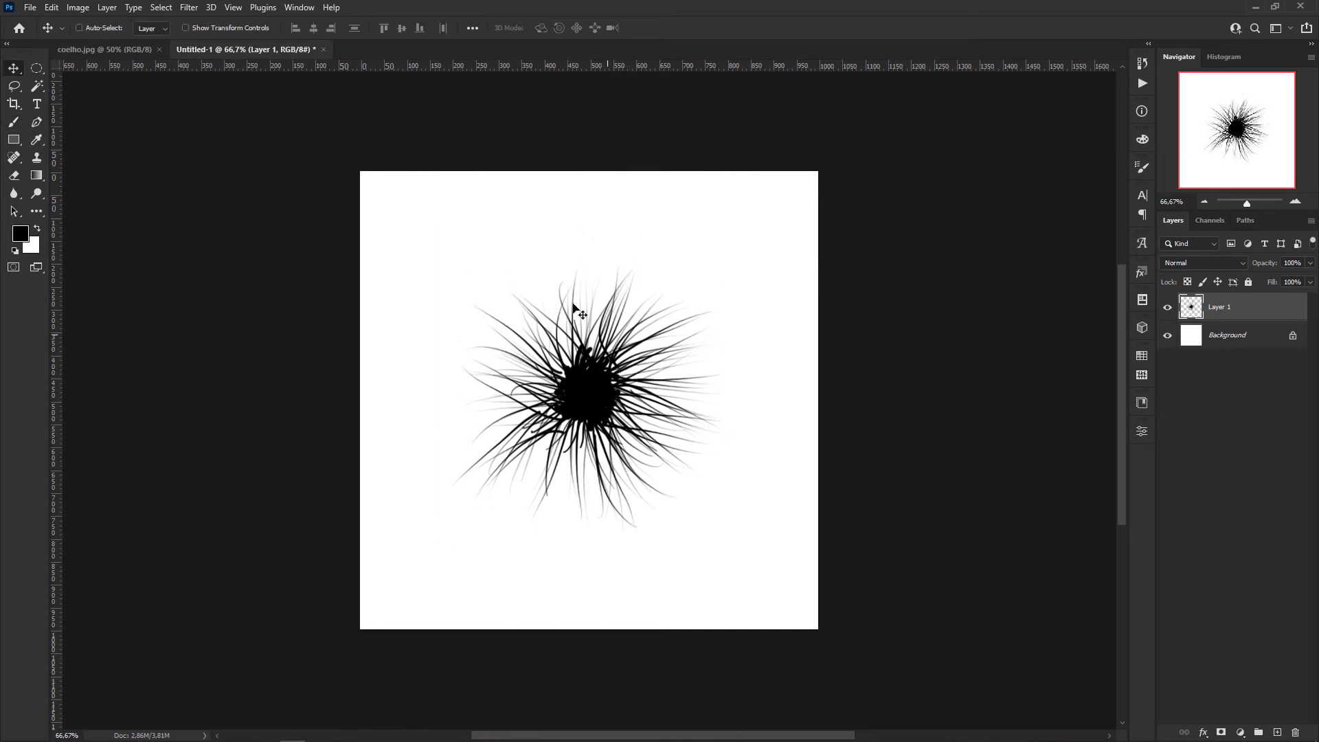
Define the hair burst as a brush preset named "pelo" and switch to the Brush tool.
{"action": "left_click", "coordinate": [51, 8]}
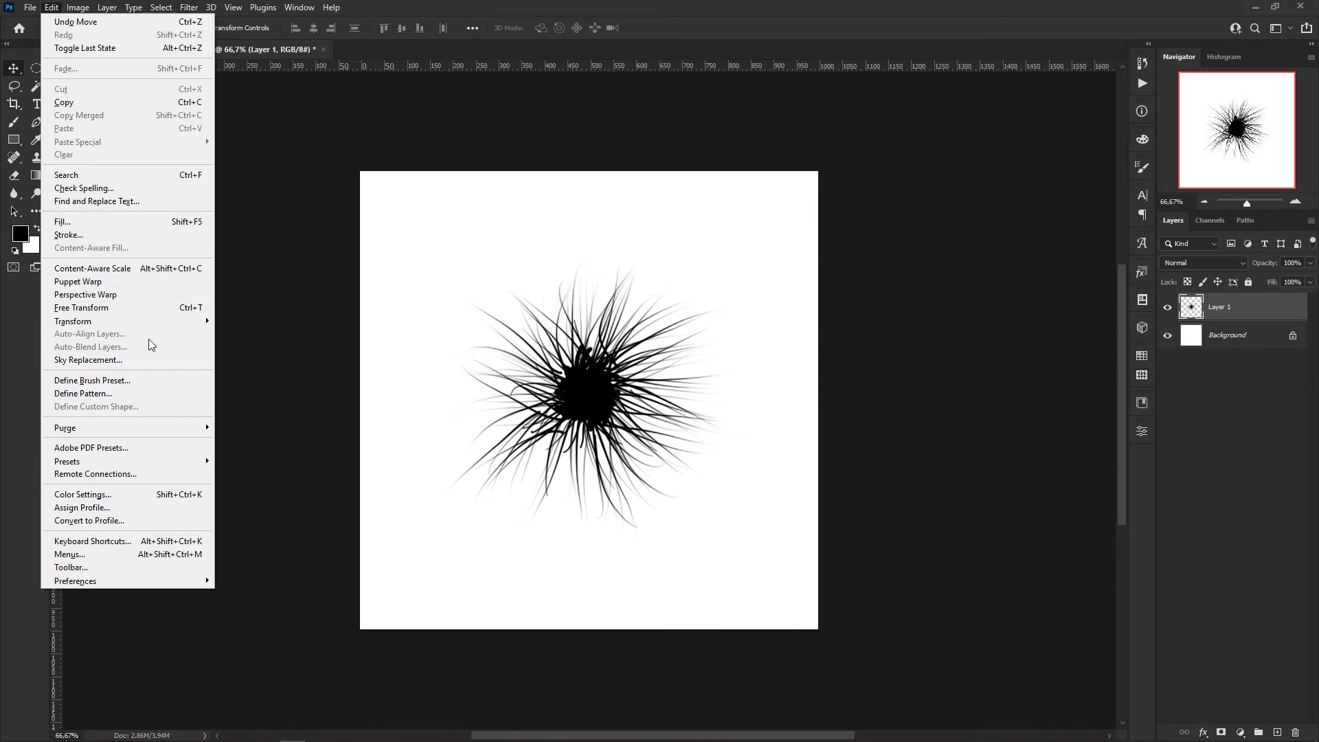
{"action": "left_click", "coordinate": [123, 384]}
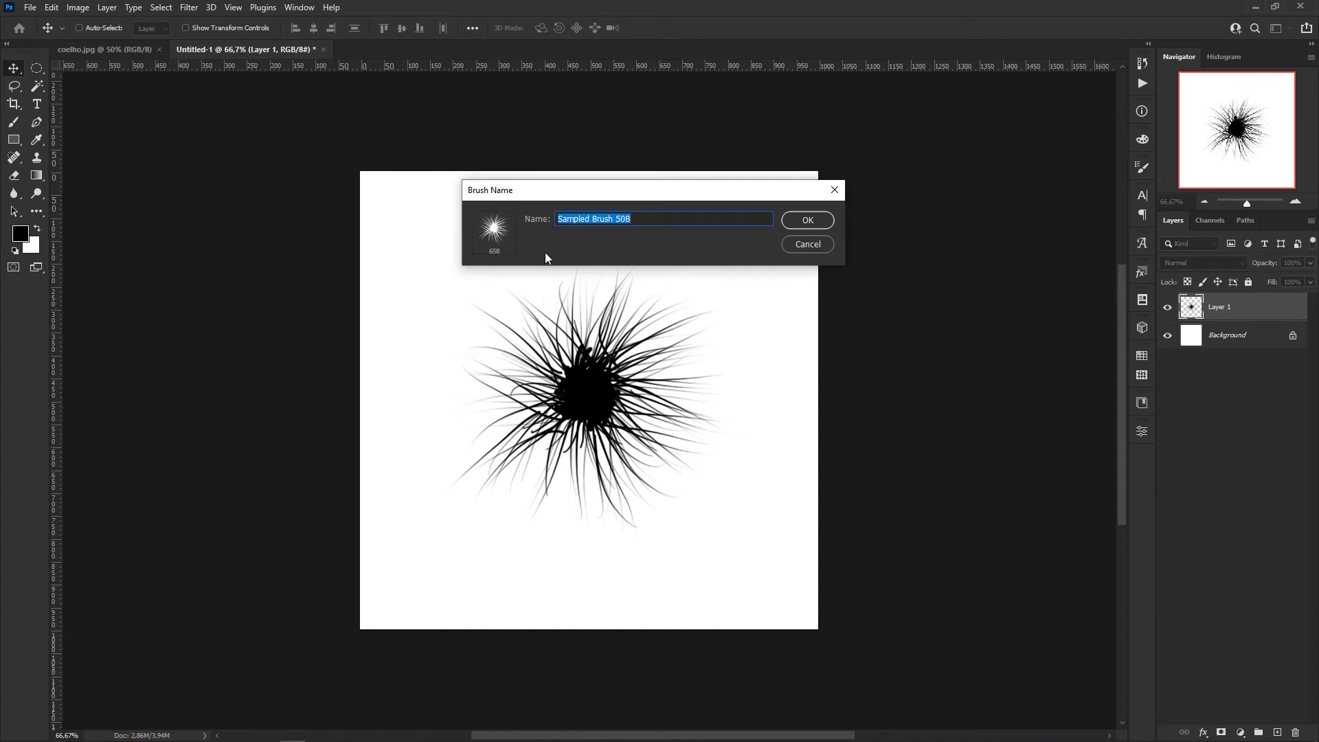
{"action": "type", "text": "pelo"}
{"action": "key", "text": "Return"}
{"action": "key", "text": "b"}
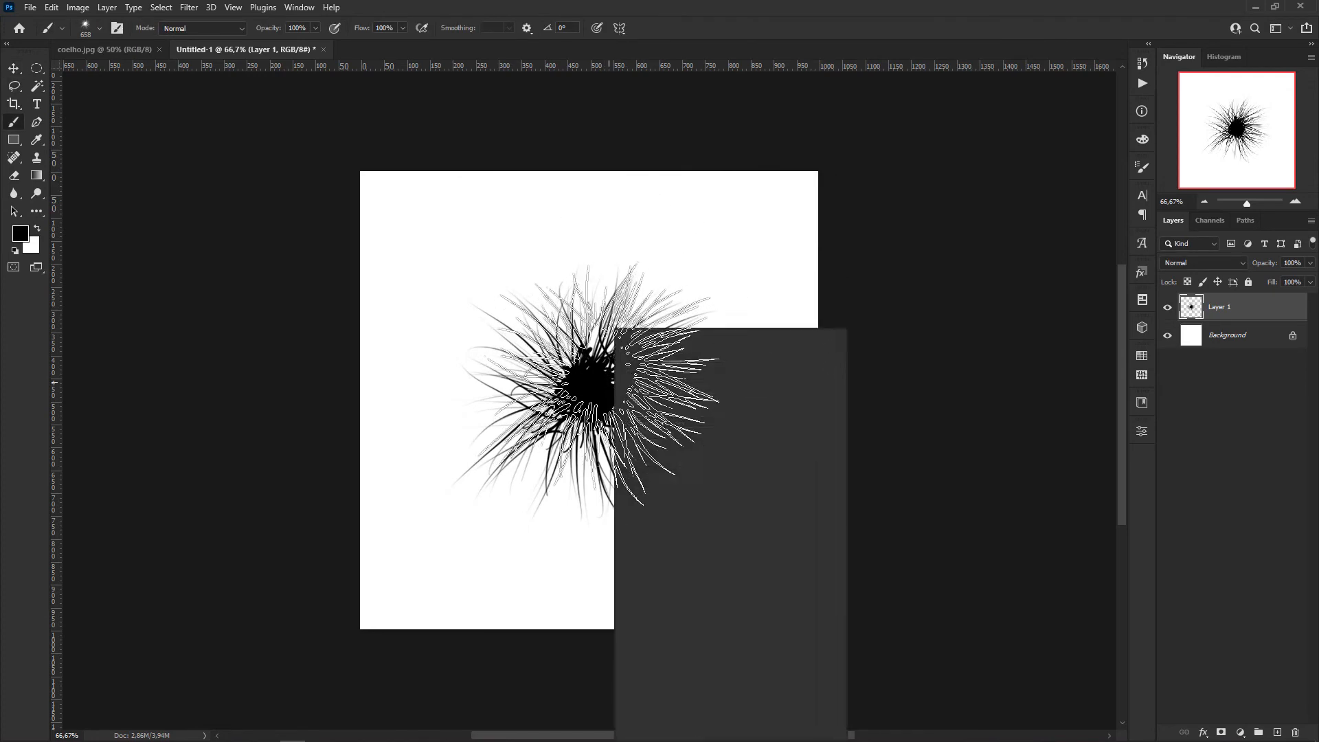
Check the new hair burst preset at 658 px in the AMT brush group, and clear the artwork from Layer 1.
{"action": "right_click", "coordinate": [611, 391]}
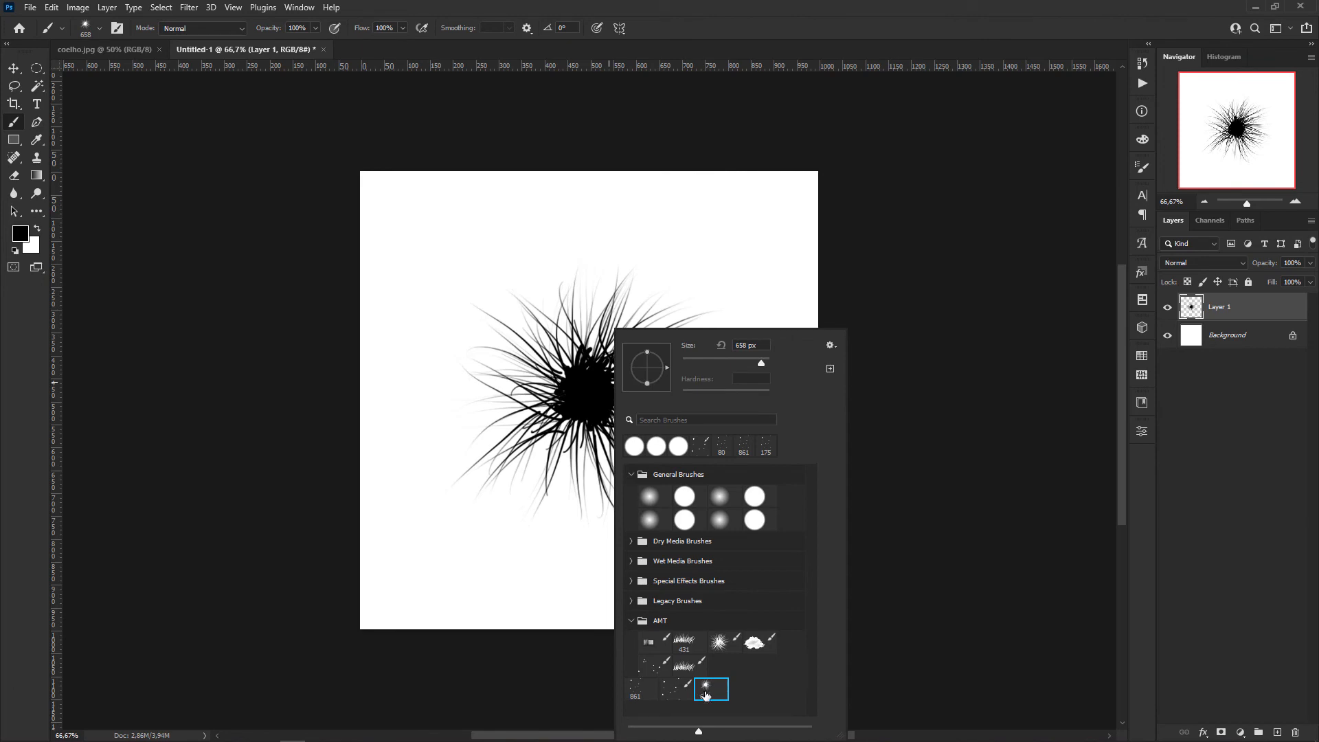
{"action": "left_click", "coordinate": [1245, 312]}
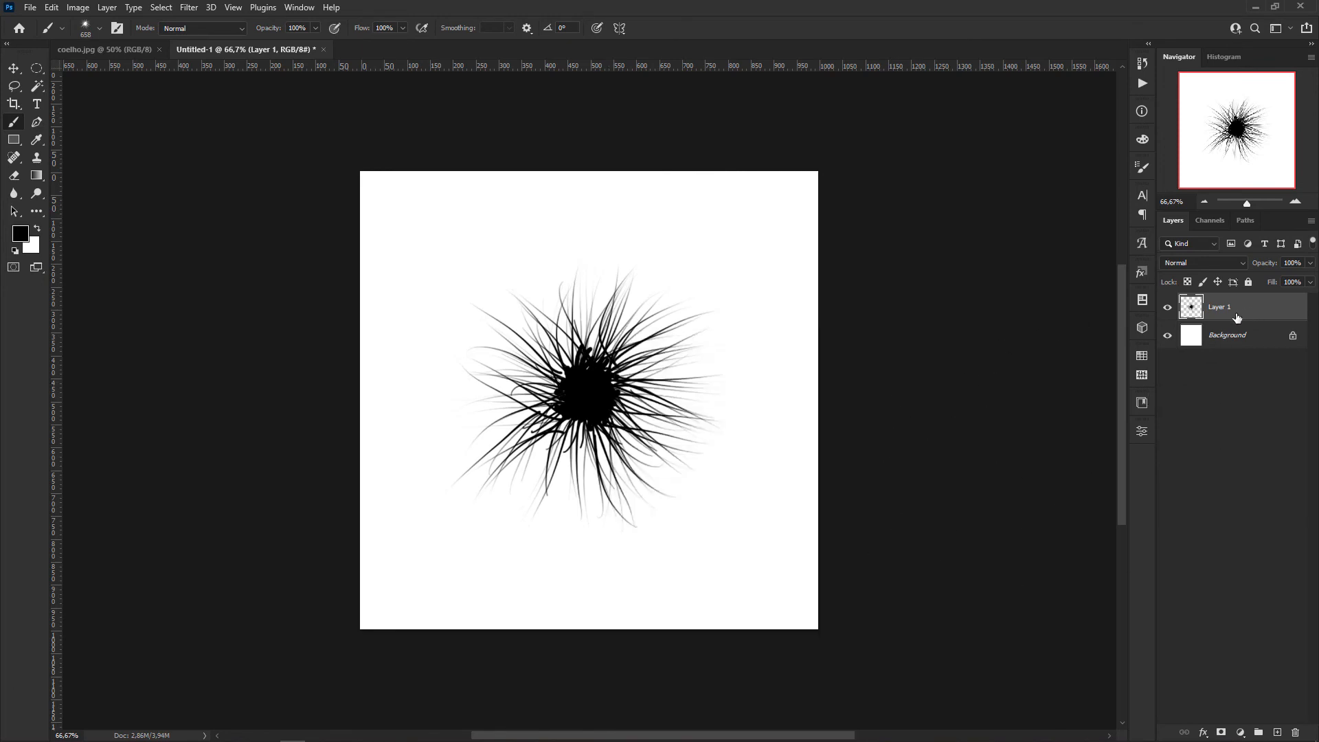
{"action": "key", "text": "Delete"}
{"action": "key", "text": "ctrl+d"}
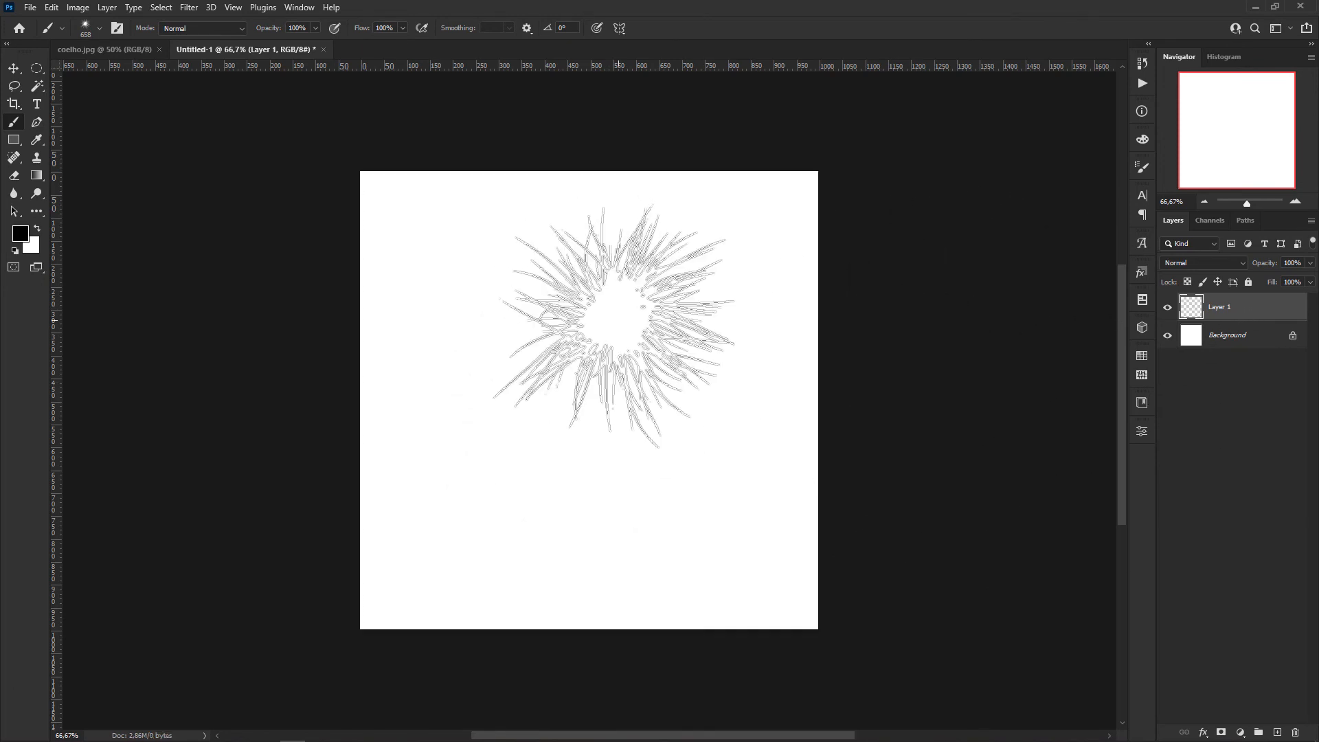
Stamp one small hair burst and four at 334 px as a test, and clear Layer 1.
{"action": "mouse_move", "coordinate": [556, 330]}
{"action": "left_mouse_down"}
{"action": "mouse_move", "coordinate": [447, 337]}
{"action": "mouse_move", "coordinate": [497, 295]}
{"action": "left_mouse_up"}
{"action": "left_click", "coordinate": [501, 280]}
{"action": "left_click_drag", "start_coordinate": [562, 381], "coordinate": [605, 382]}
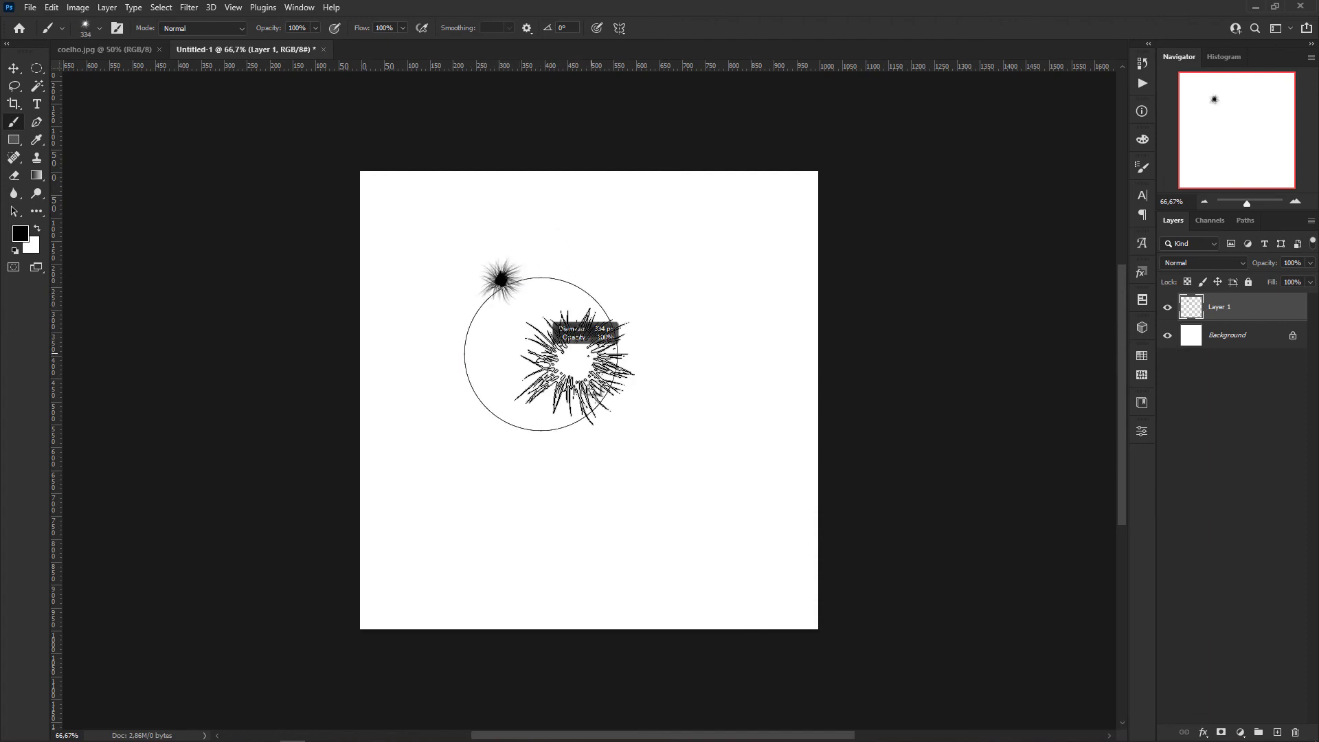
{"action": "left_click", "coordinate": [563, 385]}
{"action": "left_click", "coordinate": [659, 299]}
{"action": "left_click", "coordinate": [677, 454]}
{"action": "left_click", "coordinate": [587, 471]}
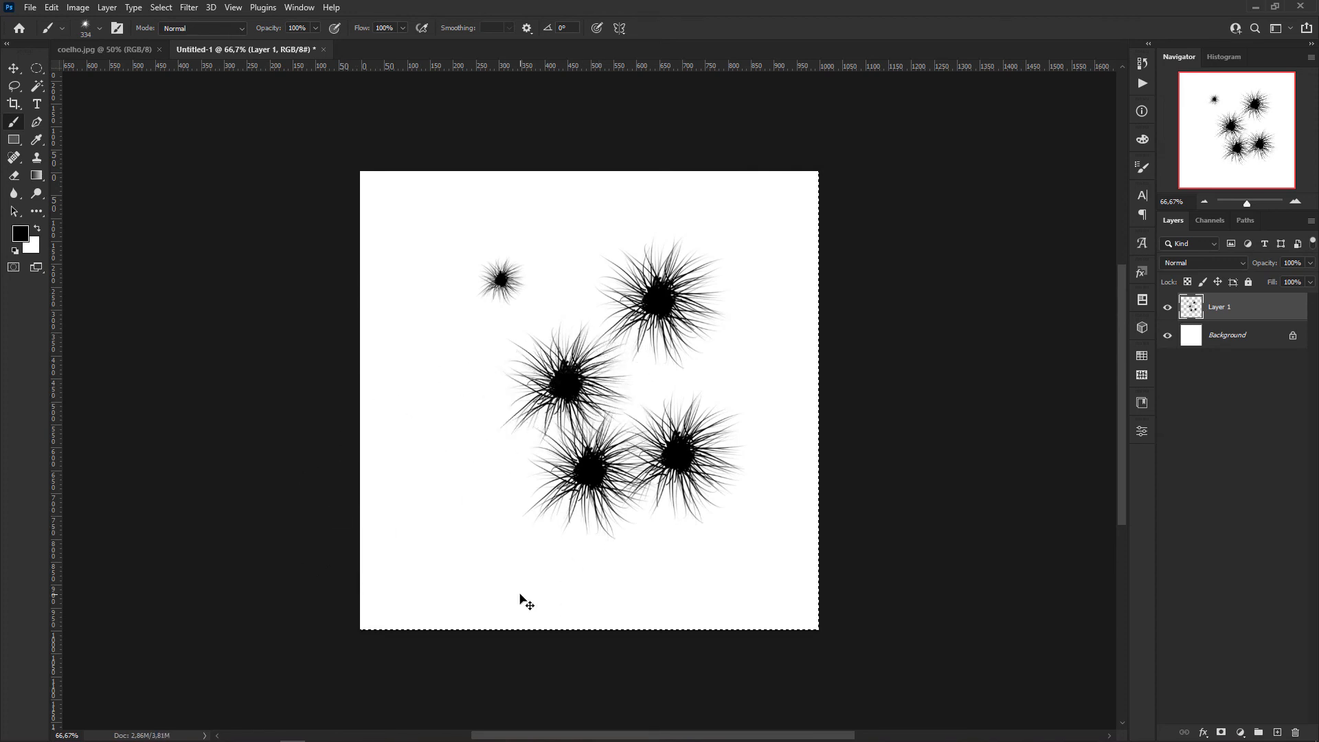
{"action": "key", "text": "ctrl+a"}
{"action": "key", "text": "Delete"}
Paint a test band and a round fur ball with the hair brush at 185 px, and clear Layer 1.
{"action": "mouse_move", "coordinate": [555, 319]}
{"action": "left_mouse_down"}
{"action": "mouse_move", "coordinate": [508, 347]}
{"action": "mouse_move", "coordinate": [481, 344]}
{"action": "left_mouse_up"}
{"action": "mouse_move", "coordinate": [458, 262]}
{"action": "left_mouse_down"}
{"action": "mouse_move", "coordinate": [628, 258]}
{"action": "mouse_move", "coordinate": [724, 276]}
{"action": "mouse_move", "coordinate": [426, 308]}
{"action": "mouse_move", "coordinate": [728, 310]}
{"action": "mouse_move", "coordinate": [571, 302]}
{"action": "mouse_move", "coordinate": [432, 330]}
{"action": "left_mouse_up"}
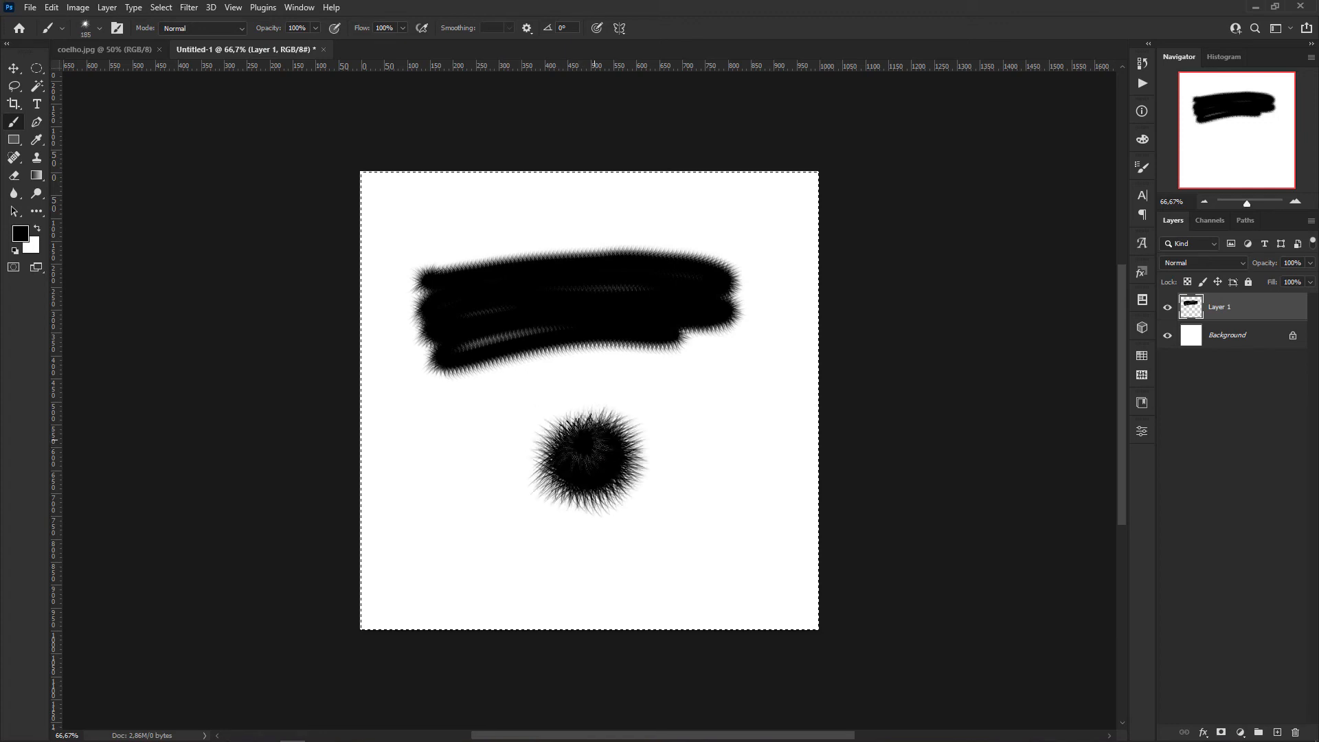
{"action": "left_click_drag", "start_coordinate": [584, 443], "coordinate": [553, 432]}
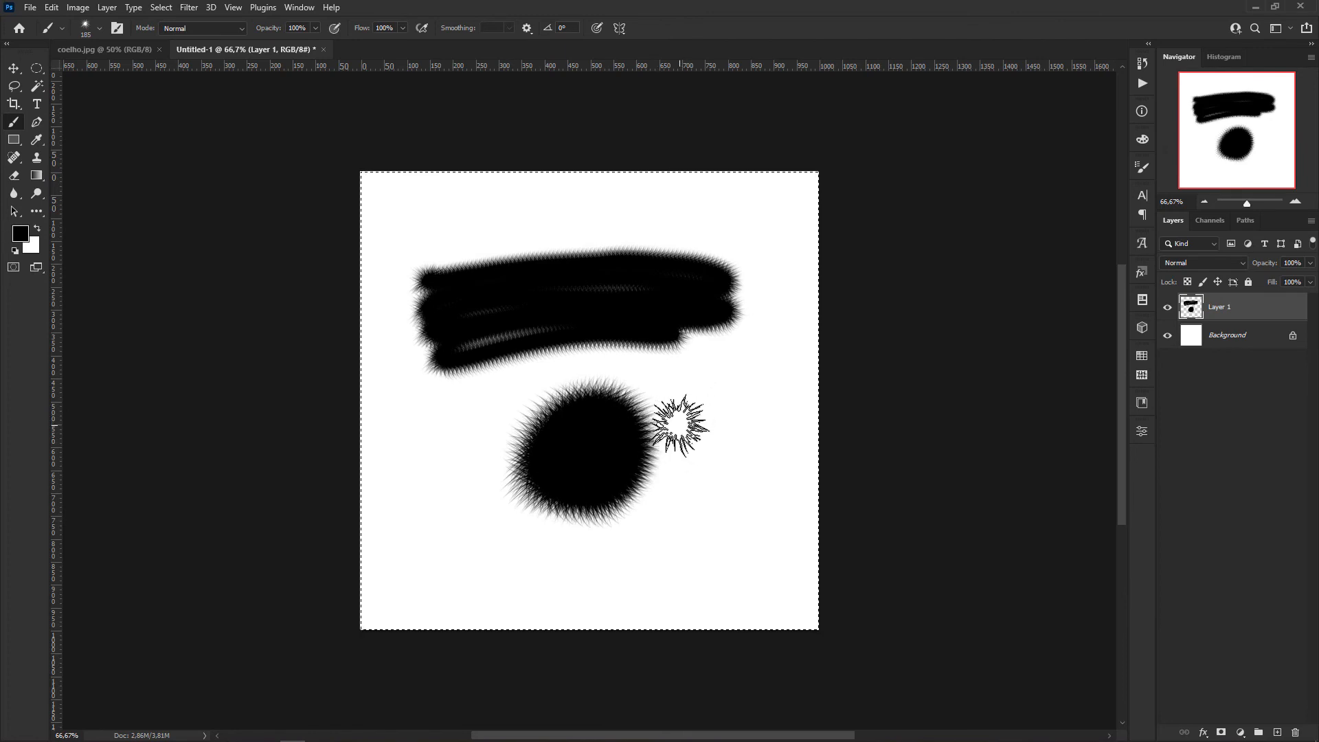
{"action": "key", "text": "Delete"}
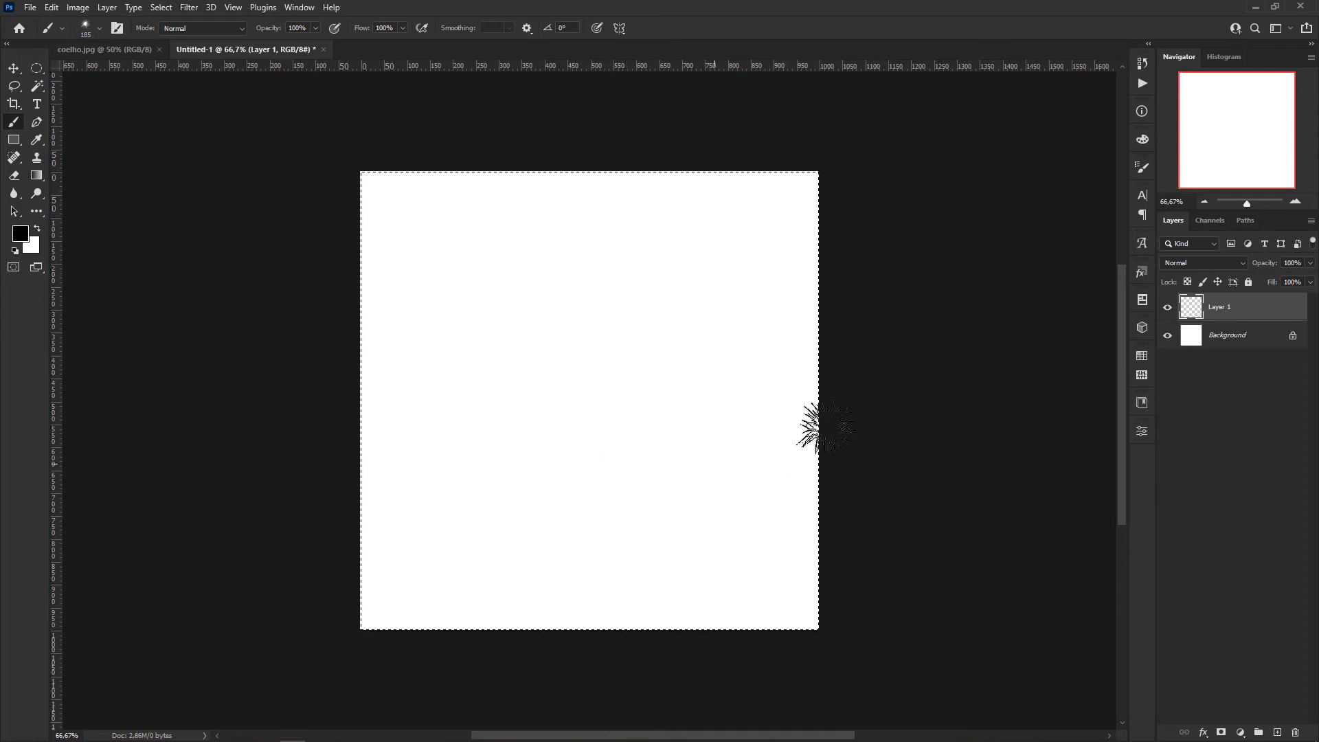
Enable Shape Dynamics with 84% size jitter and 72% angle jitter, test it with a winding stroke, and clear the canvas.
{"action": "left_click", "coordinate": [1139, 168]}
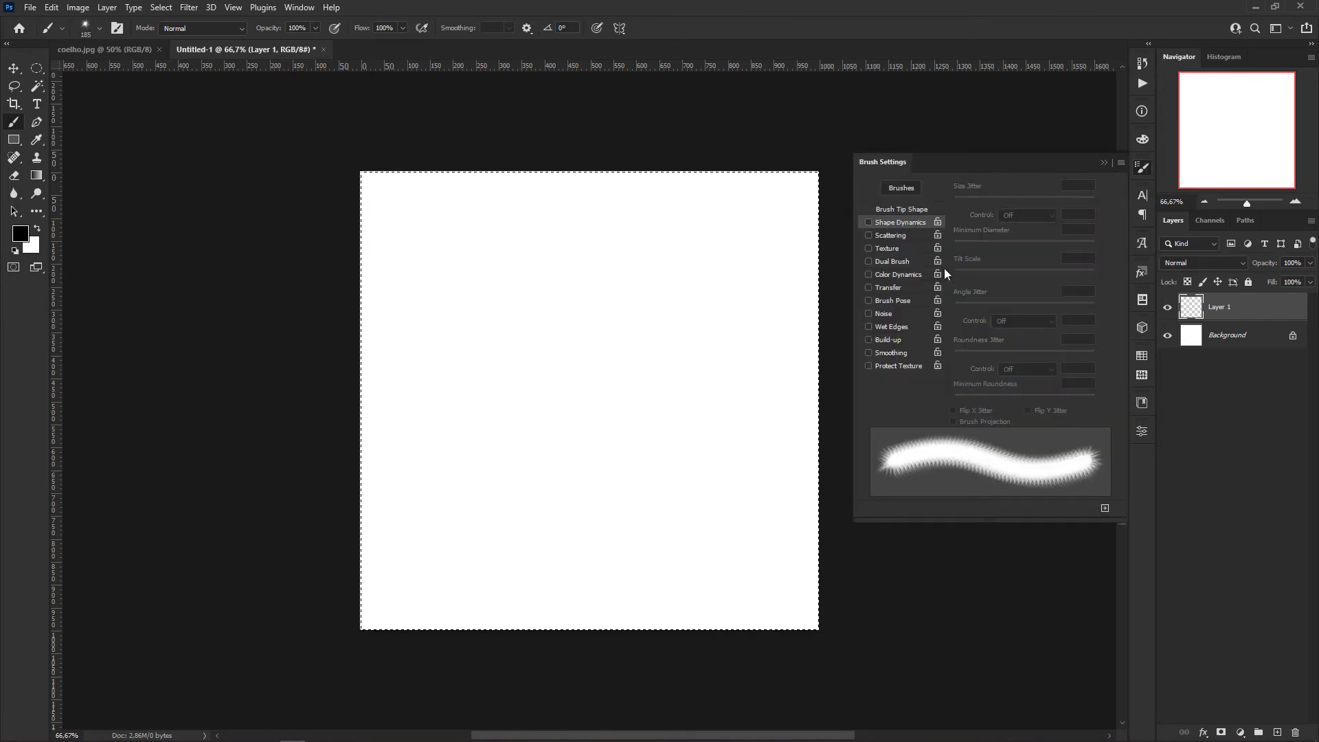
{"action": "left_click", "coordinate": [893, 222]}
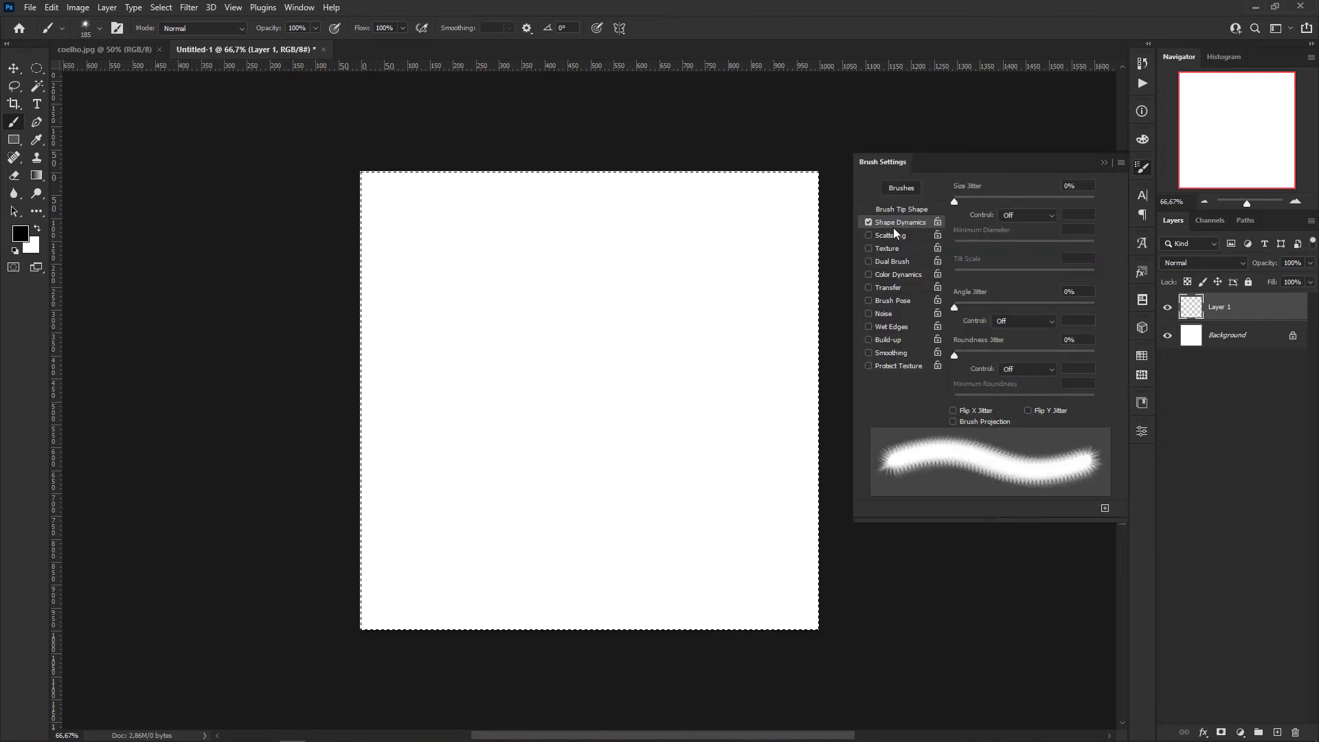
{"action": "left_click_drag", "start_coordinate": [955, 199], "coordinate": [1072, 199]}
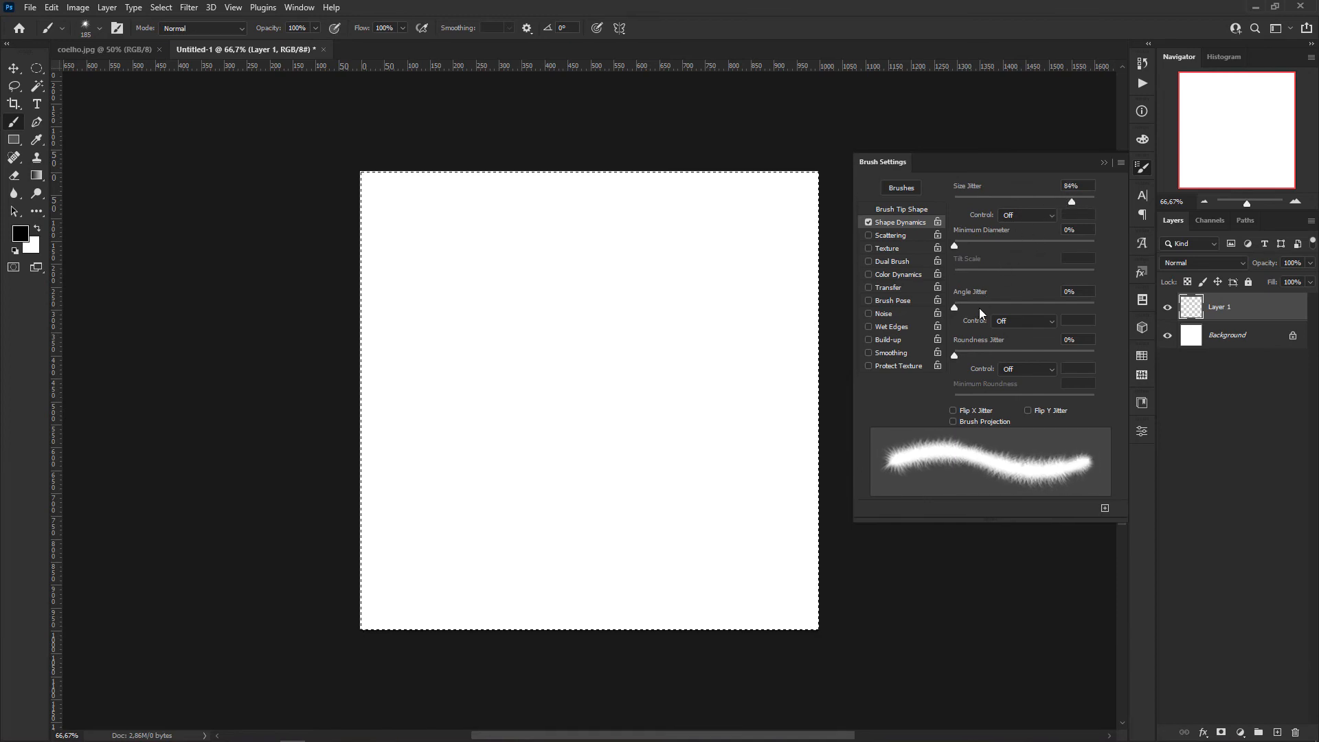
{"action": "left_click_drag", "start_coordinate": [955, 305], "coordinate": [1055, 309]}
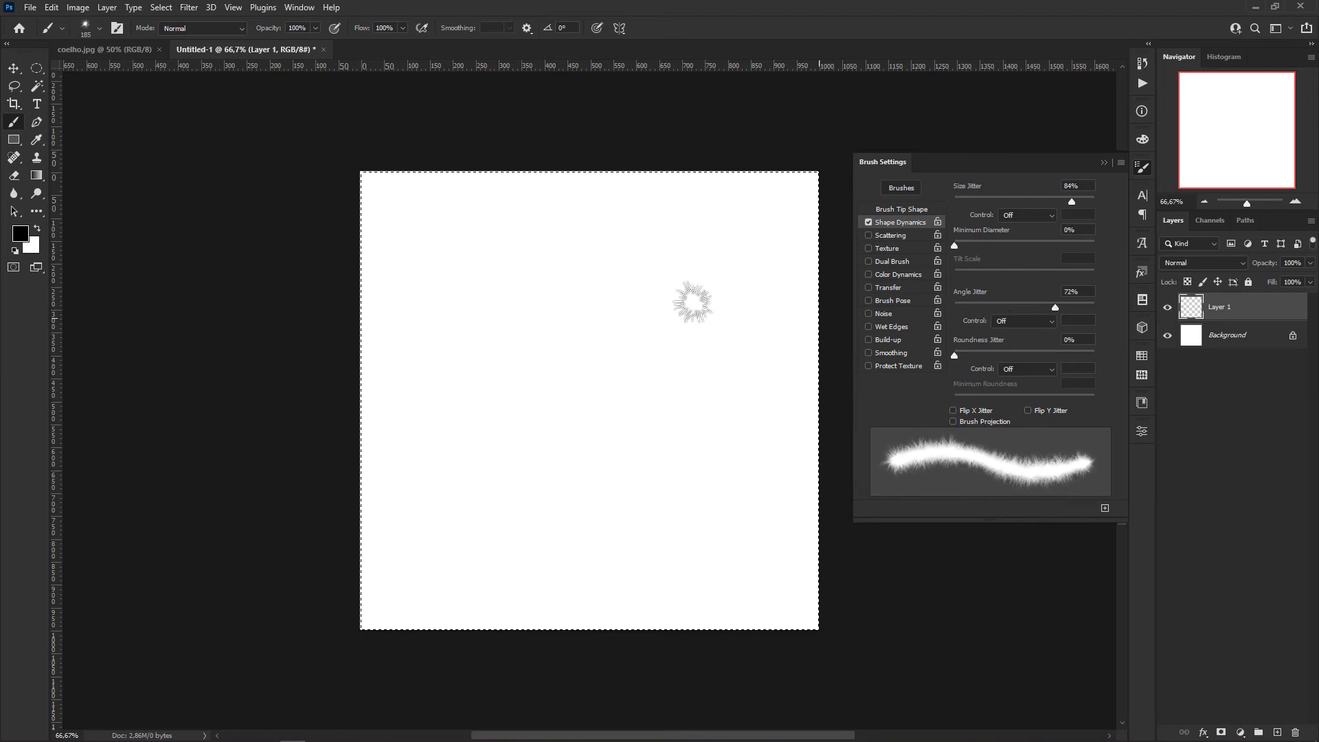
{"action": "mouse_move", "coordinate": [529, 289]}
{"action": "left_mouse_down"}
{"action": "mouse_move", "coordinate": [464, 302]}
{"action": "mouse_move", "coordinate": [514, 280]}
{"action": "left_mouse_up"}
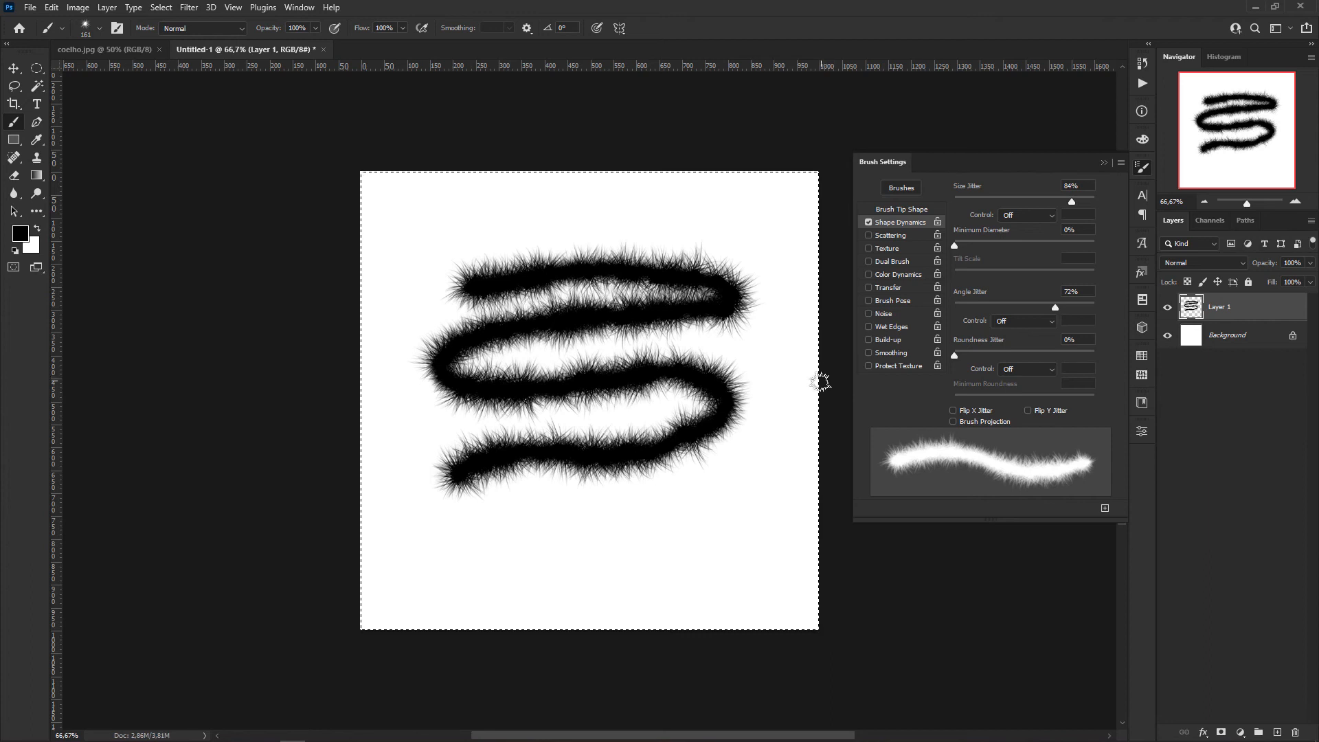
{"action": "key", "text": "Delete"}
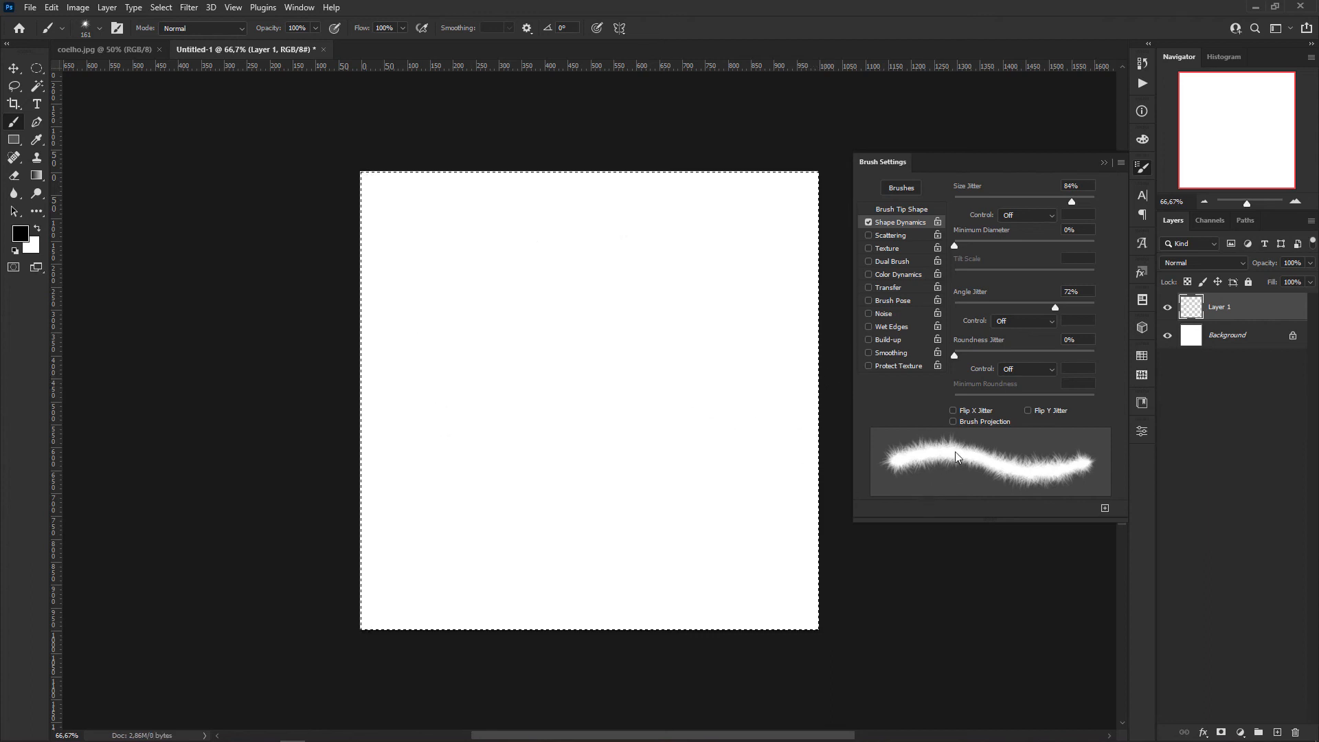
Enable Scattering at 29% and save the brush with its tool settings as a new preset named "pelo".
{"action": "left_click", "coordinate": [897, 237]}
{"action": "left_click_drag", "start_coordinate": [954, 202], "coordinate": [957, 198]}
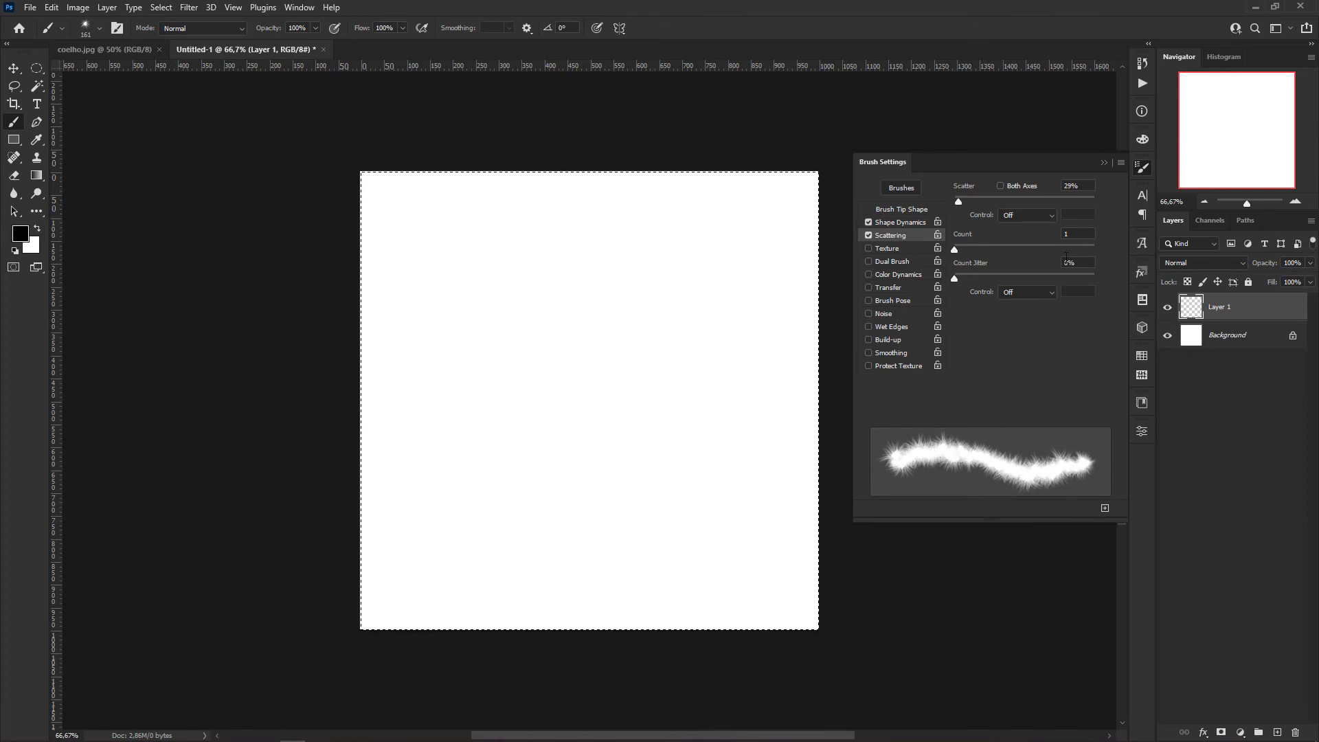
{"action": "left_click", "coordinate": [1120, 164]}
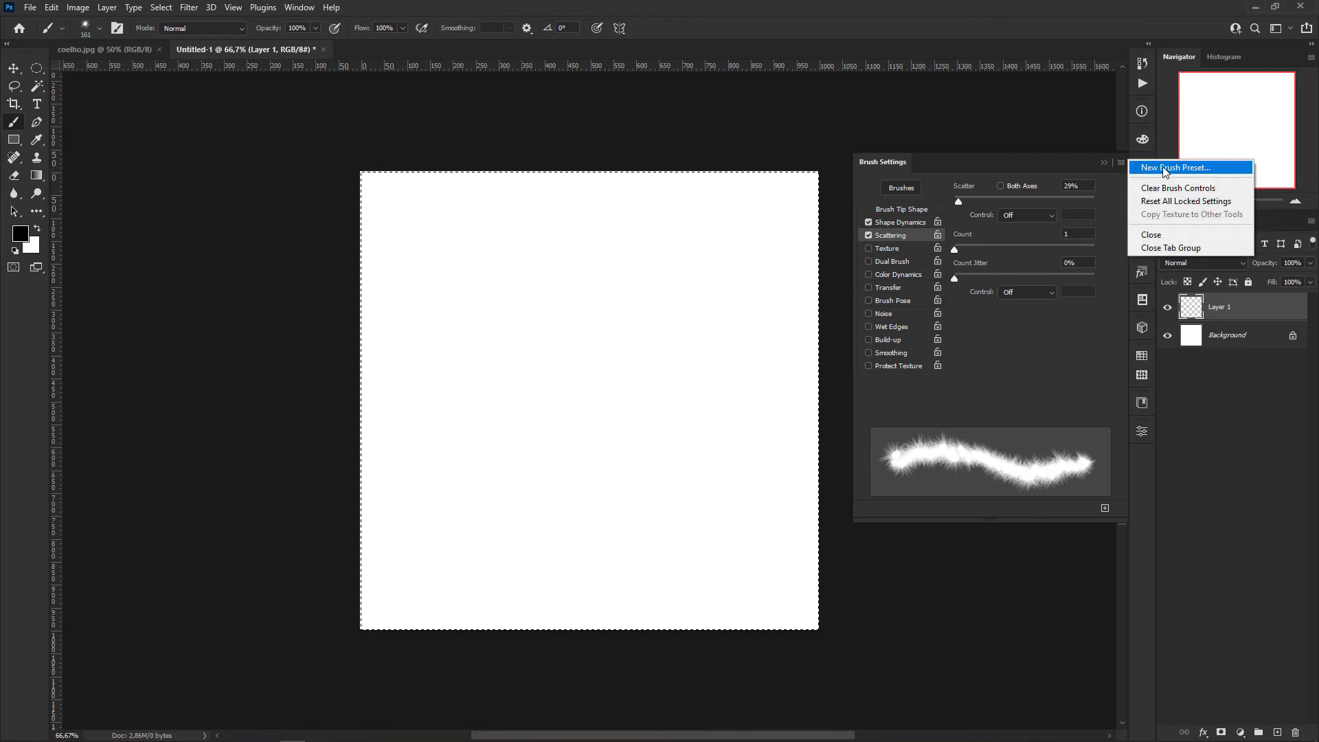
{"action": "left_click", "coordinate": [1136, 170]}
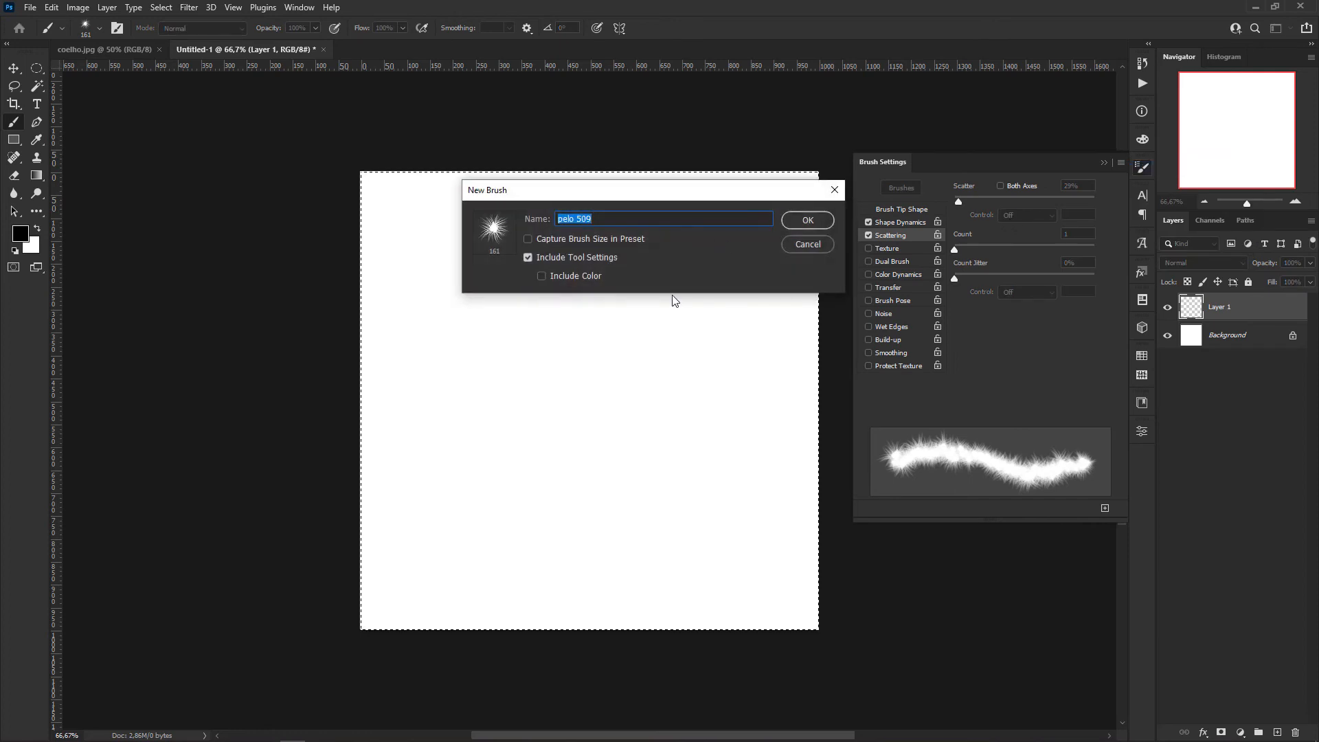
{"action": "key", "text": "Right"}
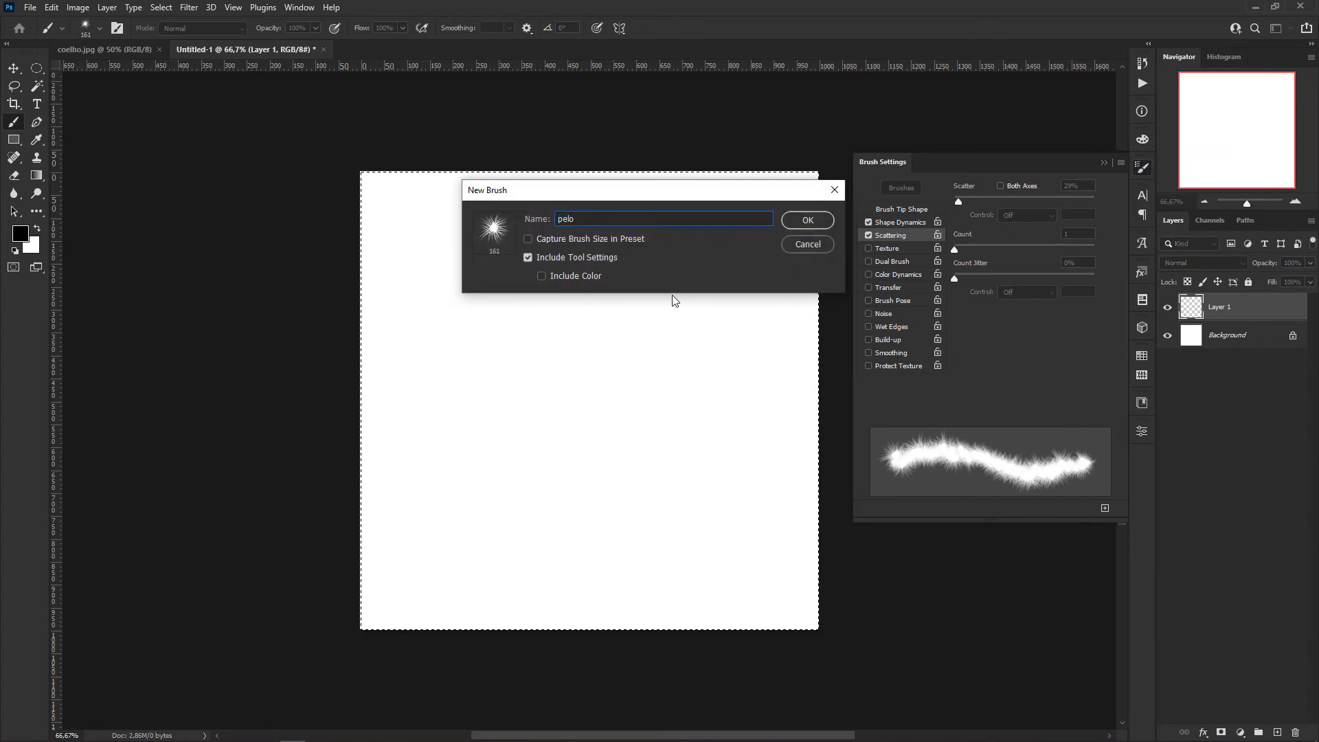
{"action": "key", "text": "Return"}
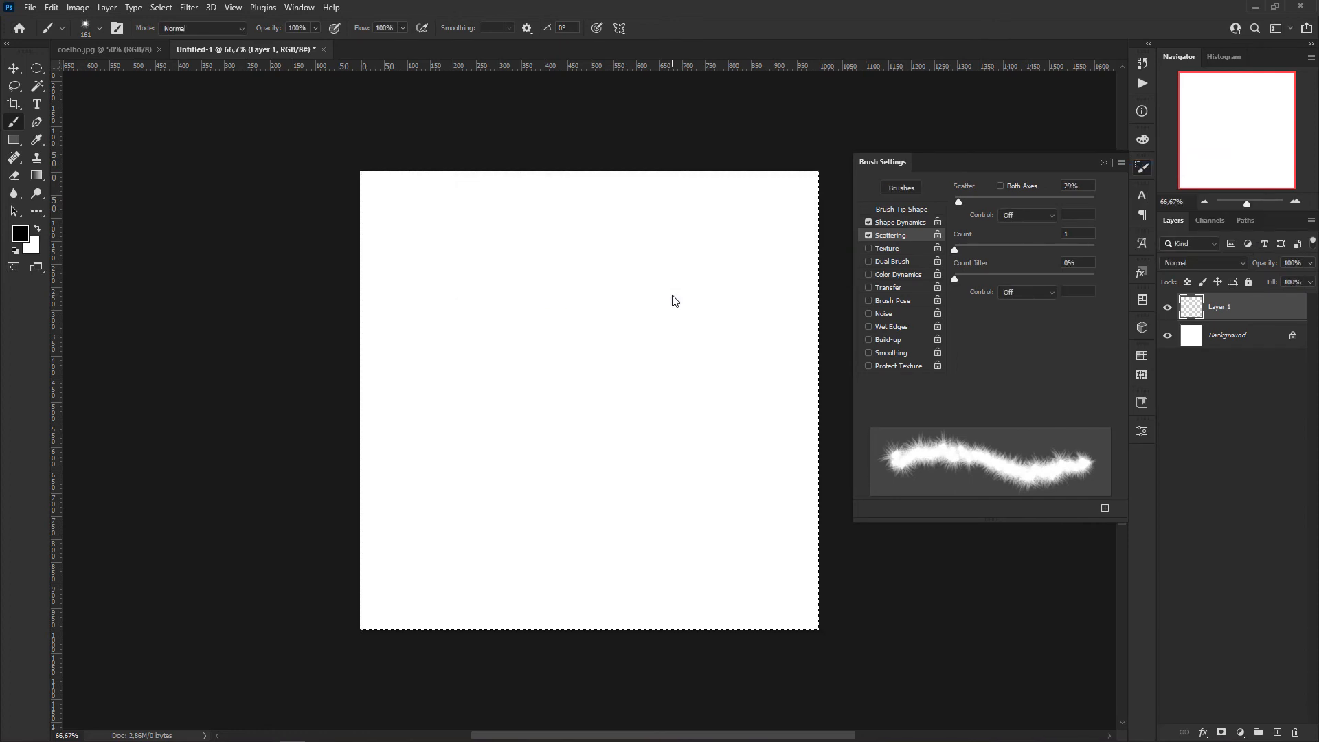
Delete the original 658 px "pelo" brush without dynamics from the AMT group.
{"action": "right_click", "coordinate": [542, 321]}
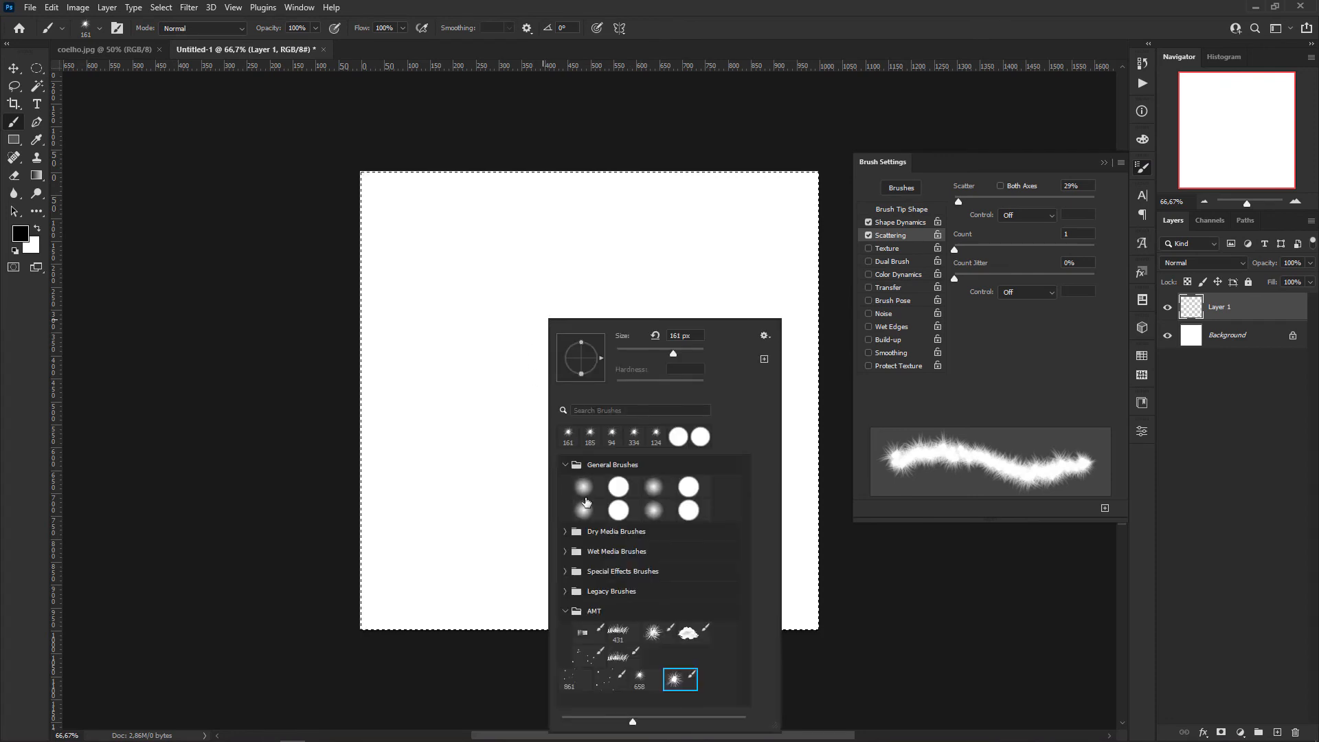
{"action": "right_click", "coordinate": [646, 682]}
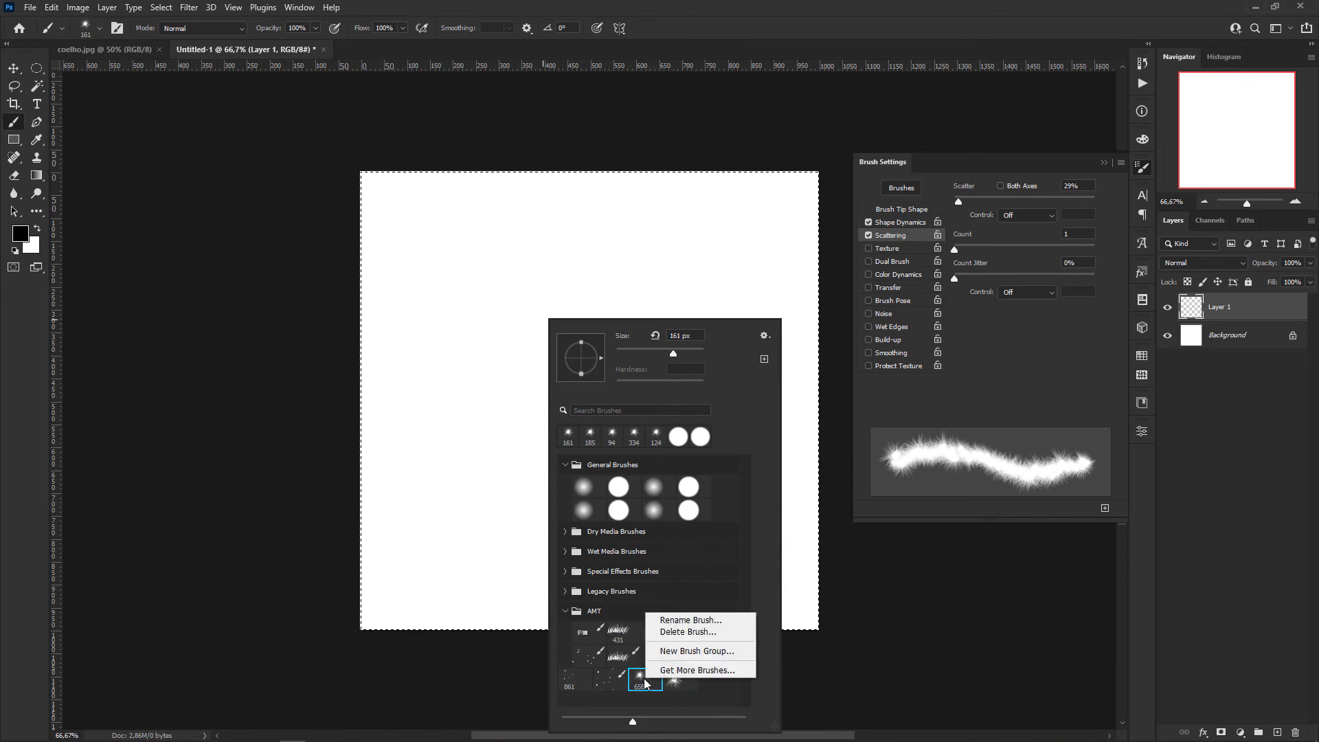
{"action": "left_click", "coordinate": [676, 634]}
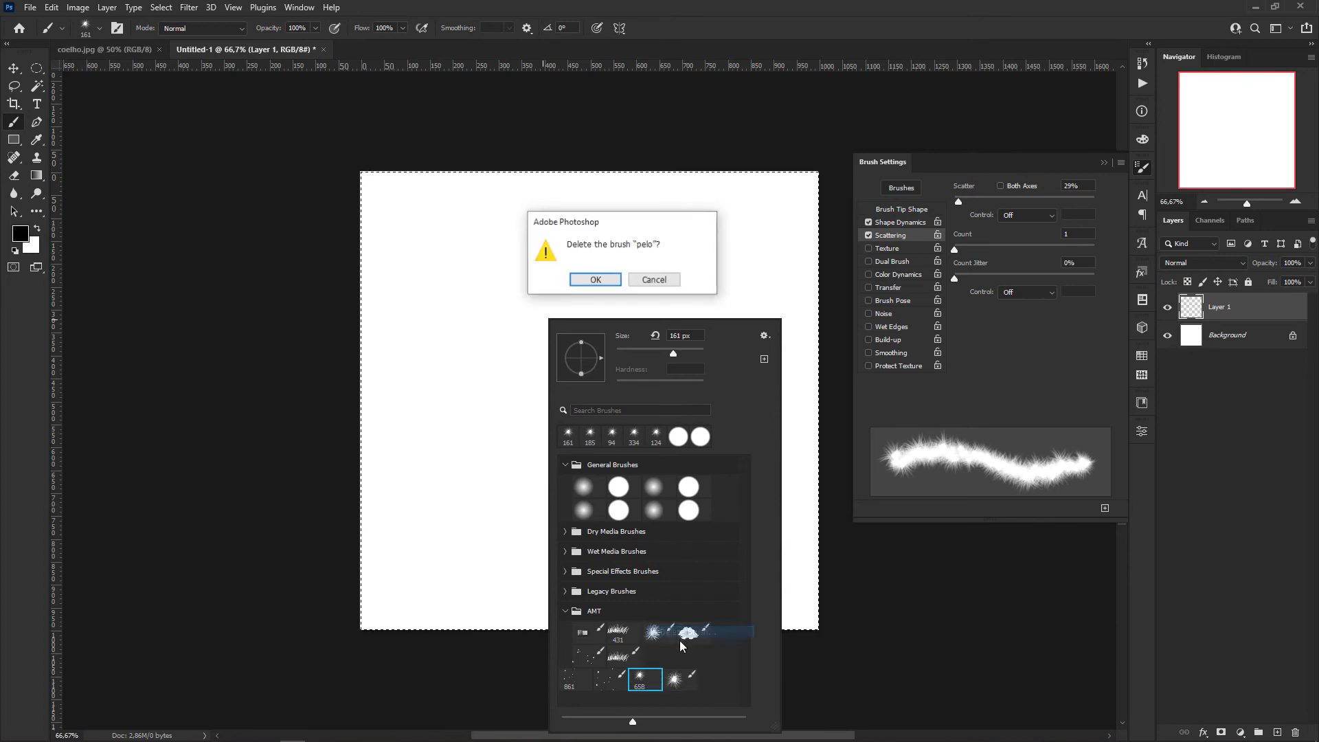
{"action": "left_click", "coordinate": [599, 281]}
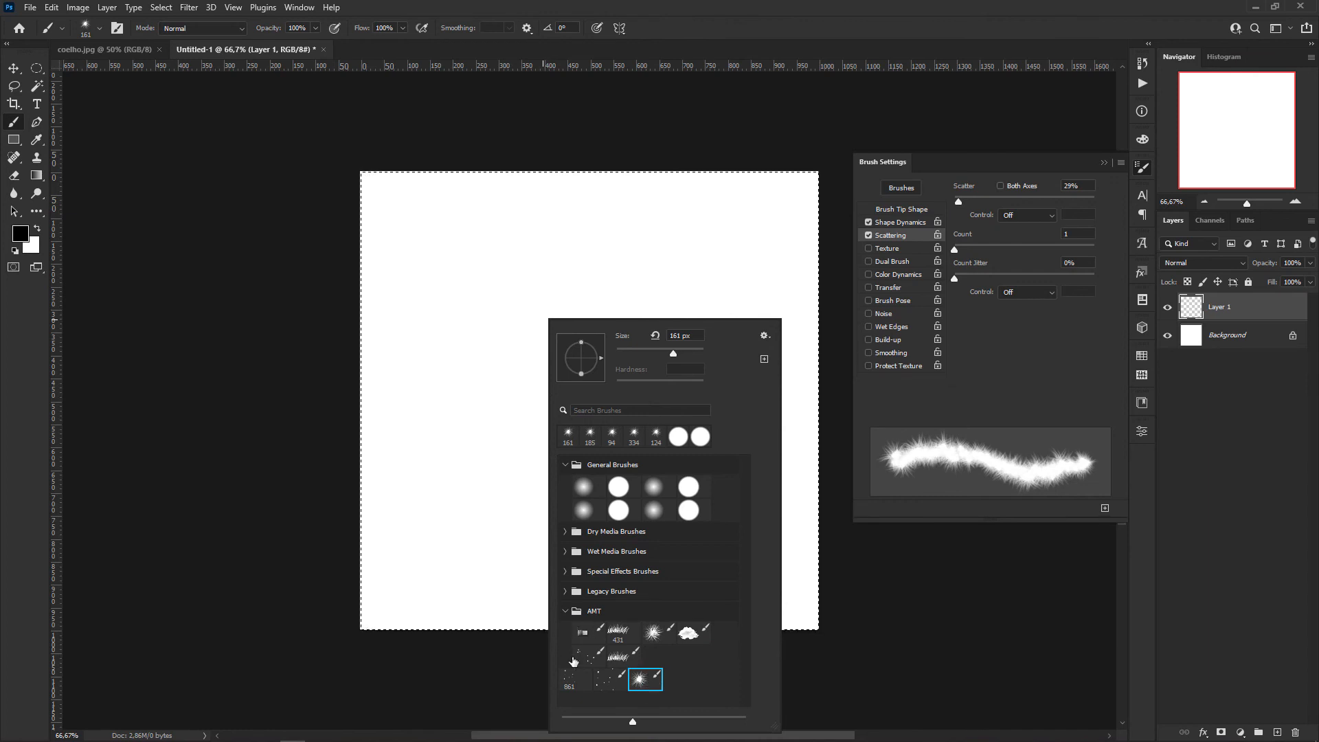
{"action": "left_click", "coordinate": [764, 335]}
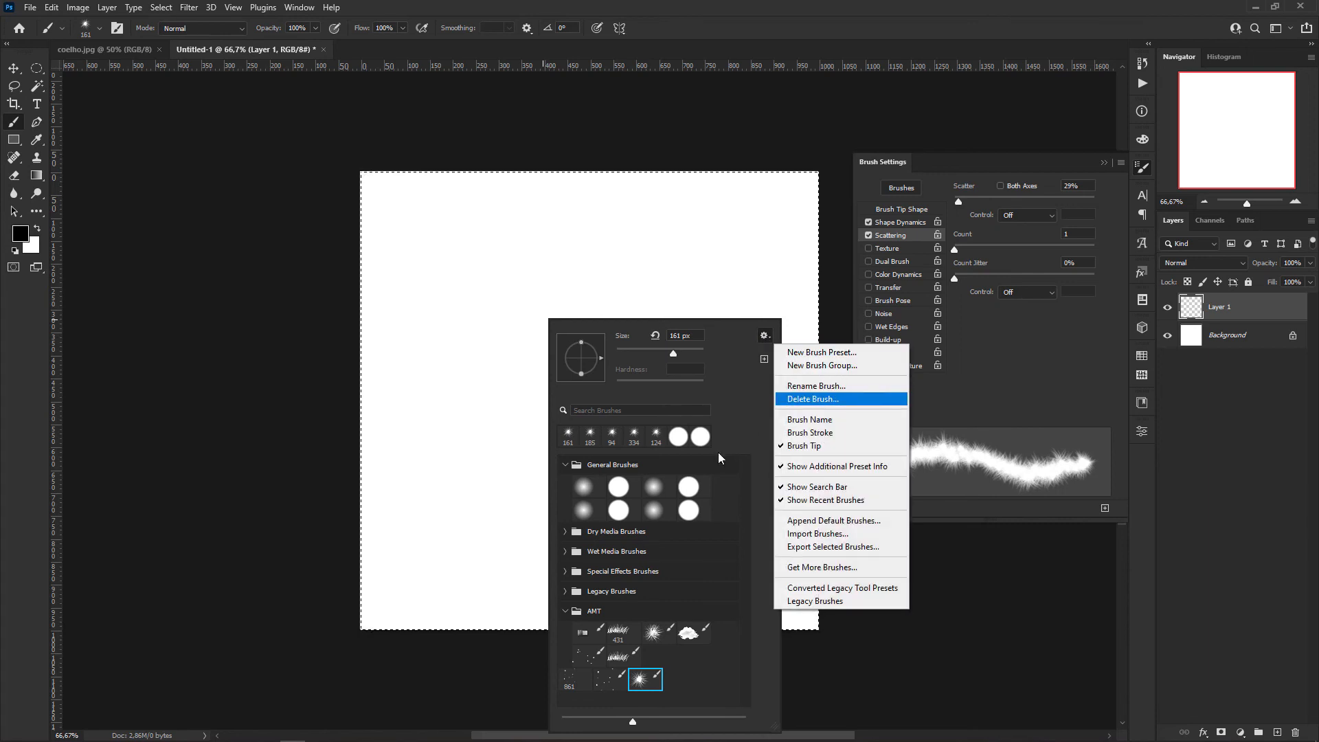
{"action": "left_click", "coordinate": [689, 677]}
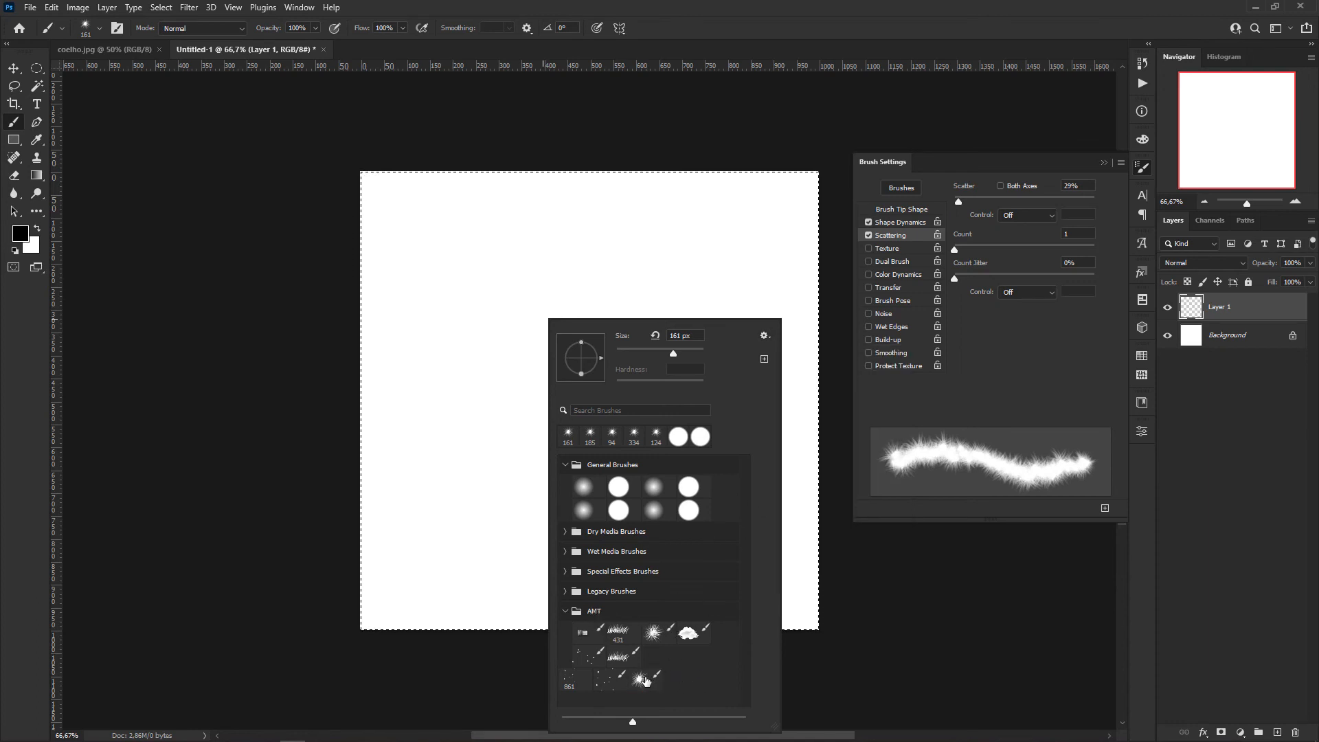
Move the fur and speckle presets into the second row of the AMT group, select the fur brush, and collapse the brush settings.
{"action": "left_click_drag", "start_coordinate": [640, 679], "coordinate": [655, 658]}
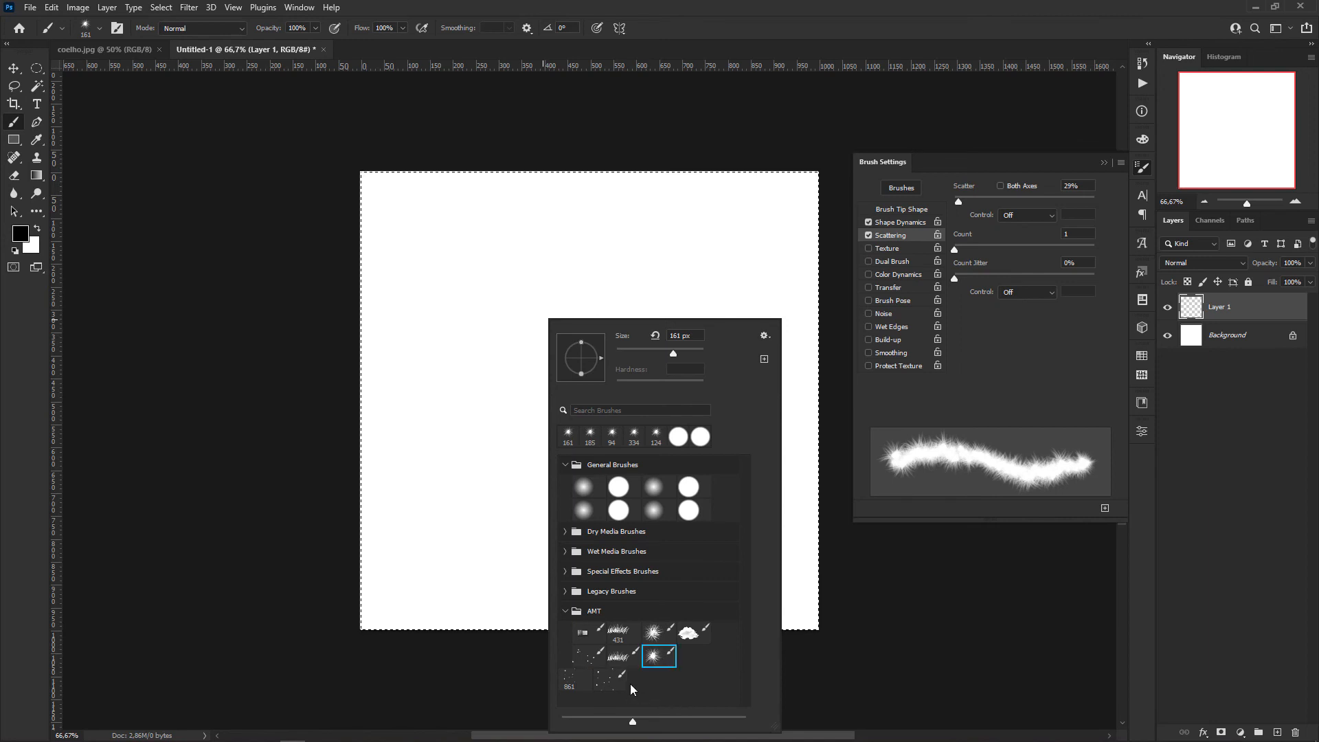
{"action": "left_click", "coordinate": [696, 657]}
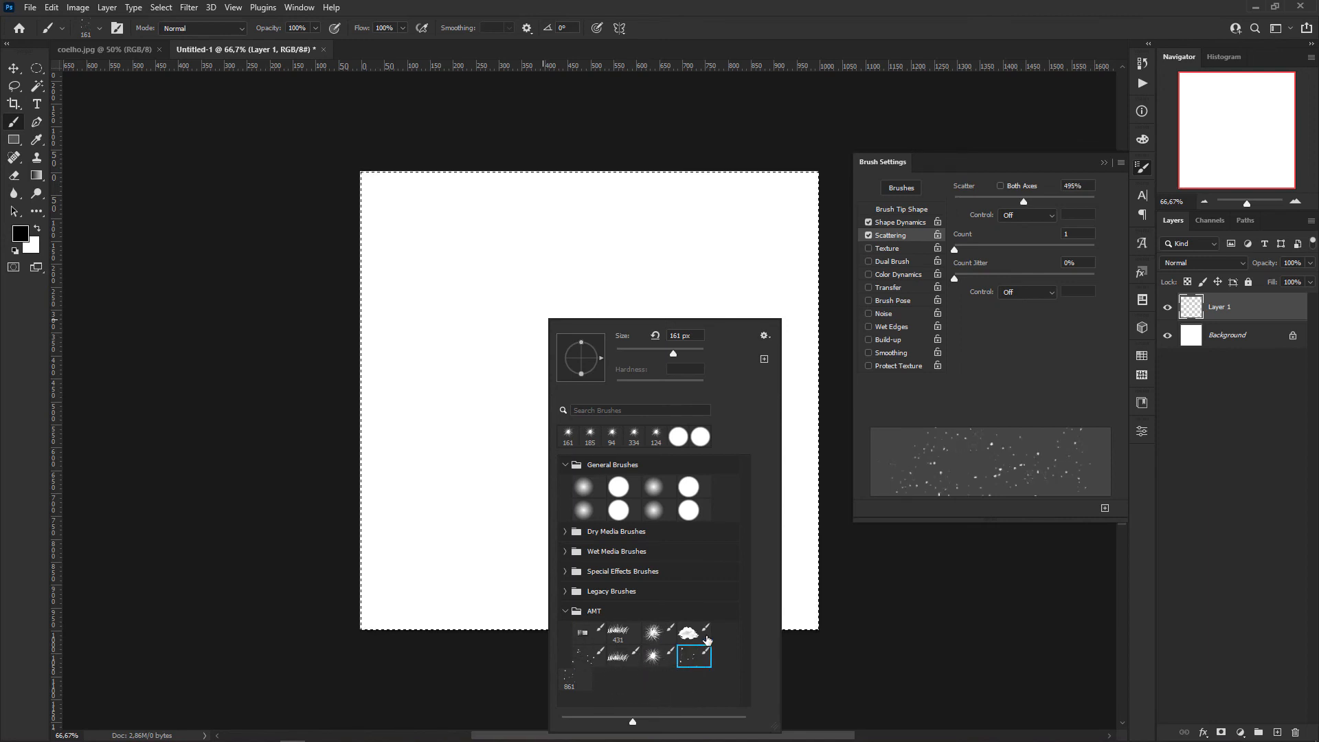
{"action": "left_click", "coordinate": [661, 658]}
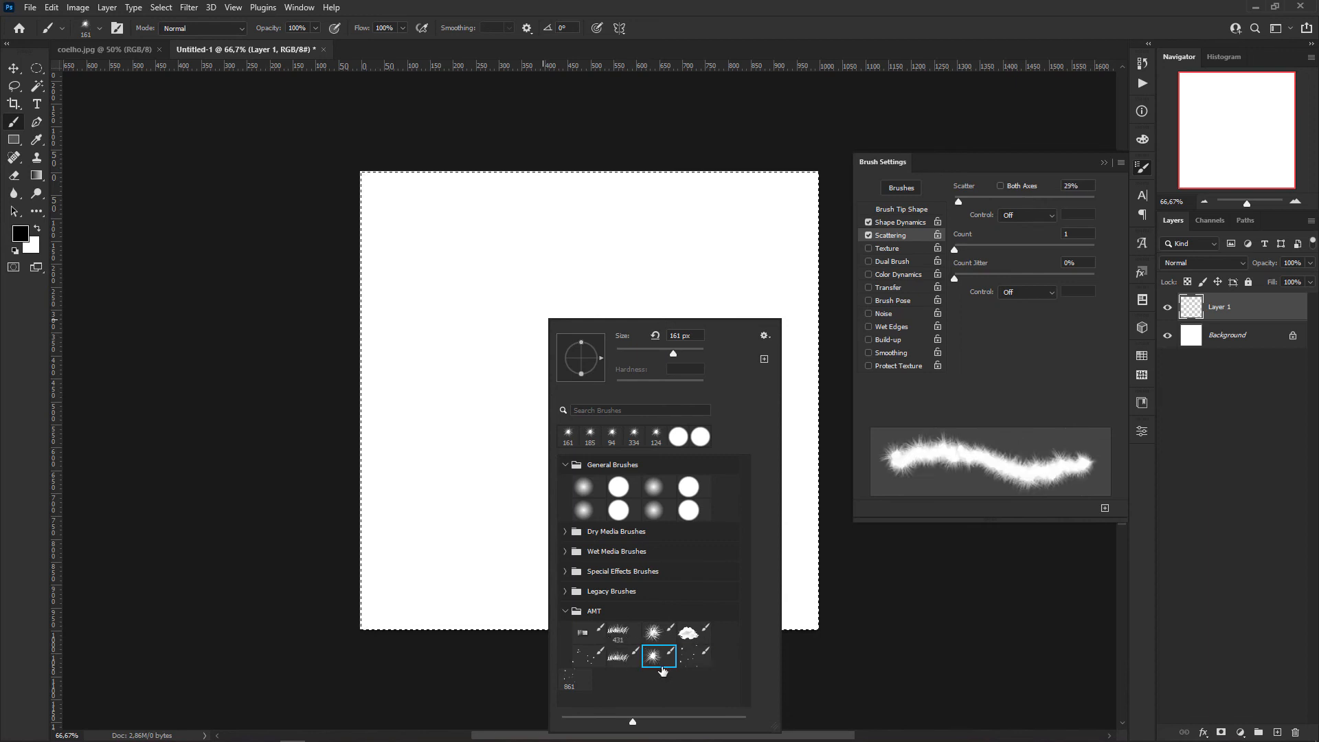
{"action": "left_click", "coordinate": [623, 656]}
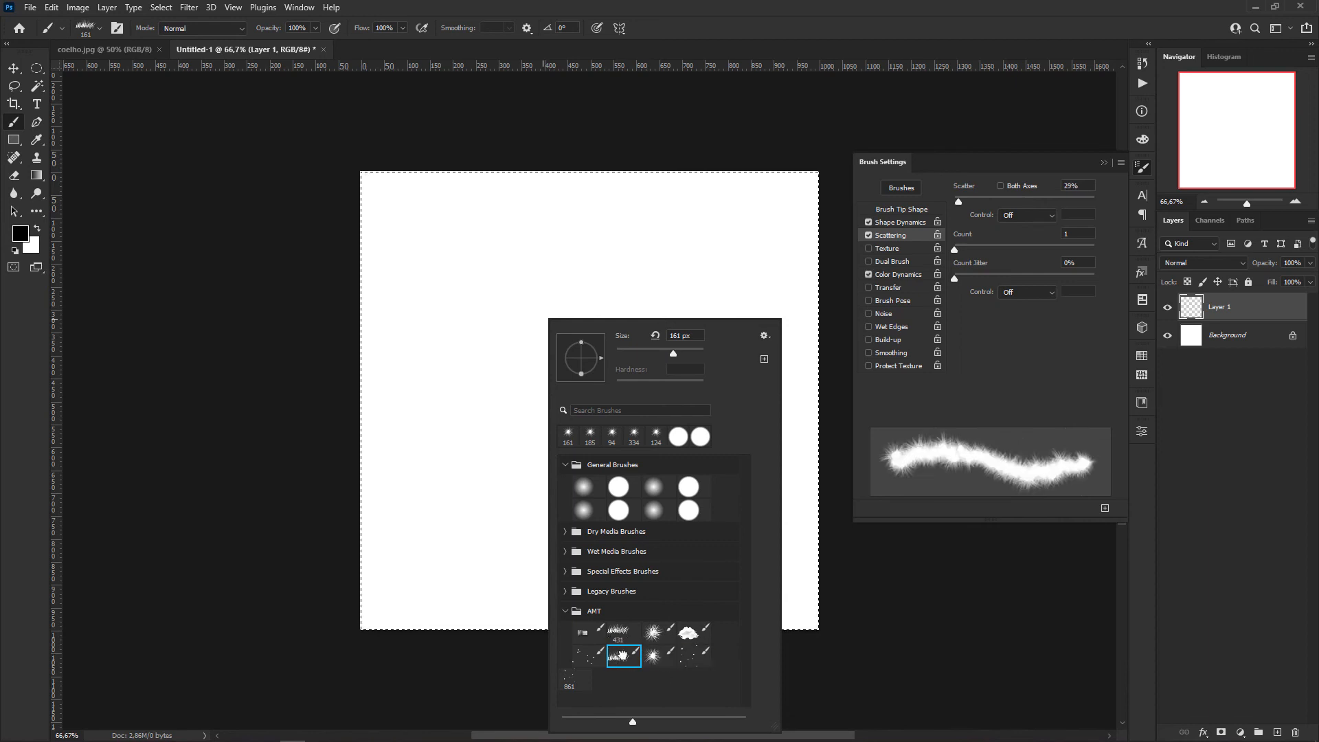
{"action": "left_click", "coordinate": [659, 656]}
{"action": "left_click", "coordinate": [1103, 162]}
{"action": "left_click", "coordinate": [1103, 162]}
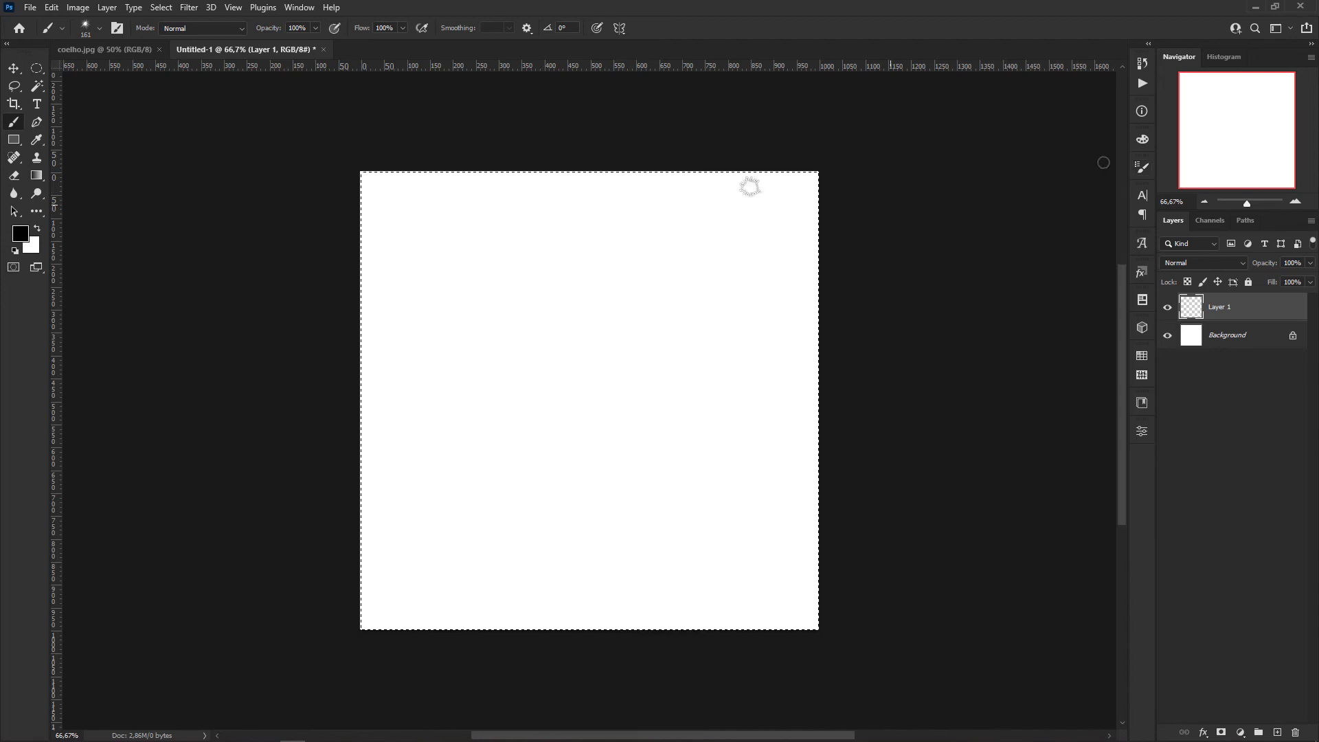
Close the Untitled-1 document without saving and show the whole coelho.jpg rabbit photo at 33.33%.
{"action": "left_click", "coordinate": [323, 49]}
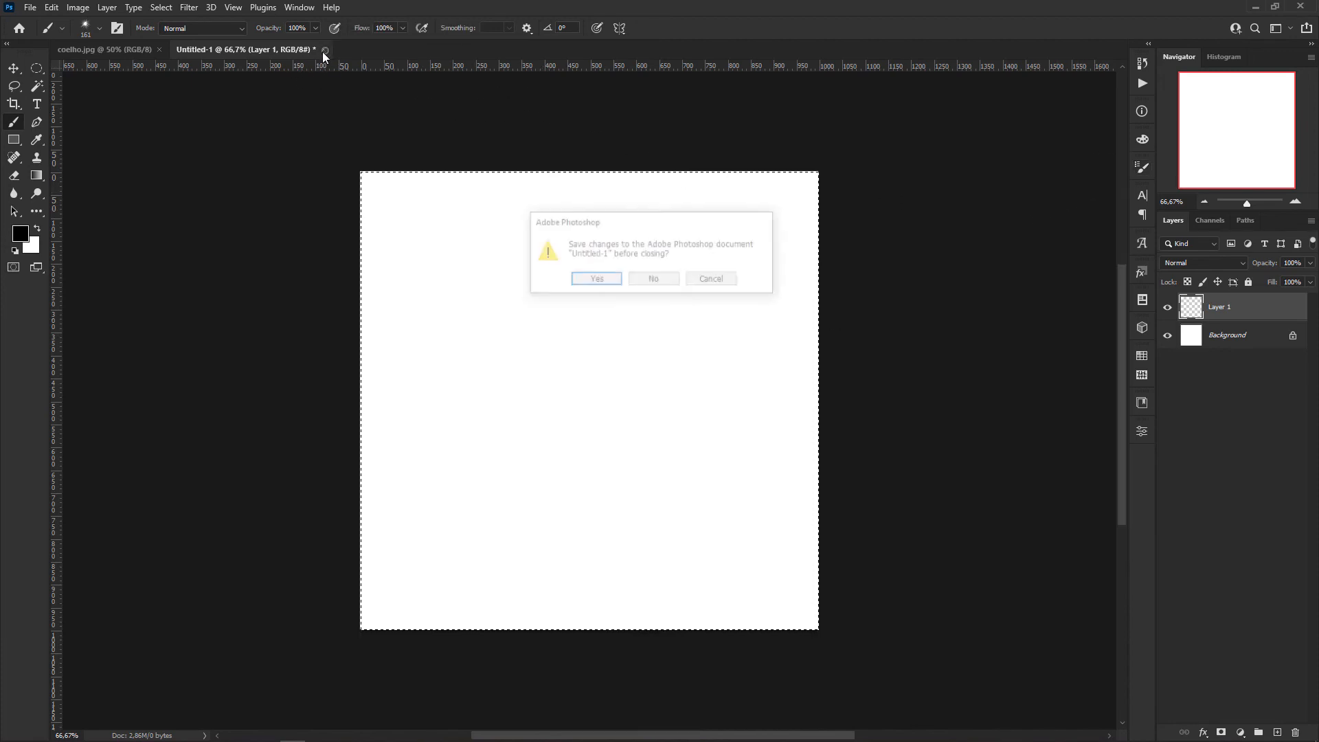
{"action": "left_click", "coordinate": [653, 280]}
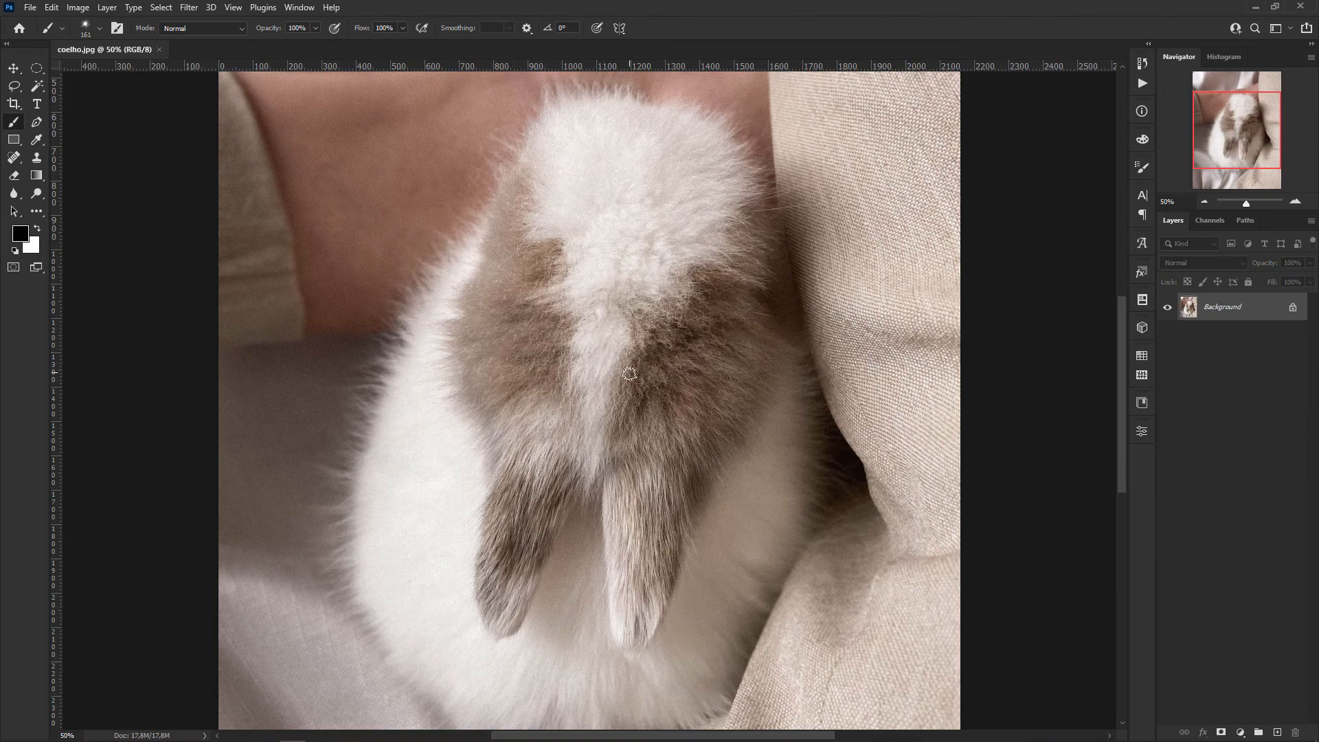
{"action": "key", "text": "ctrl+minus"}
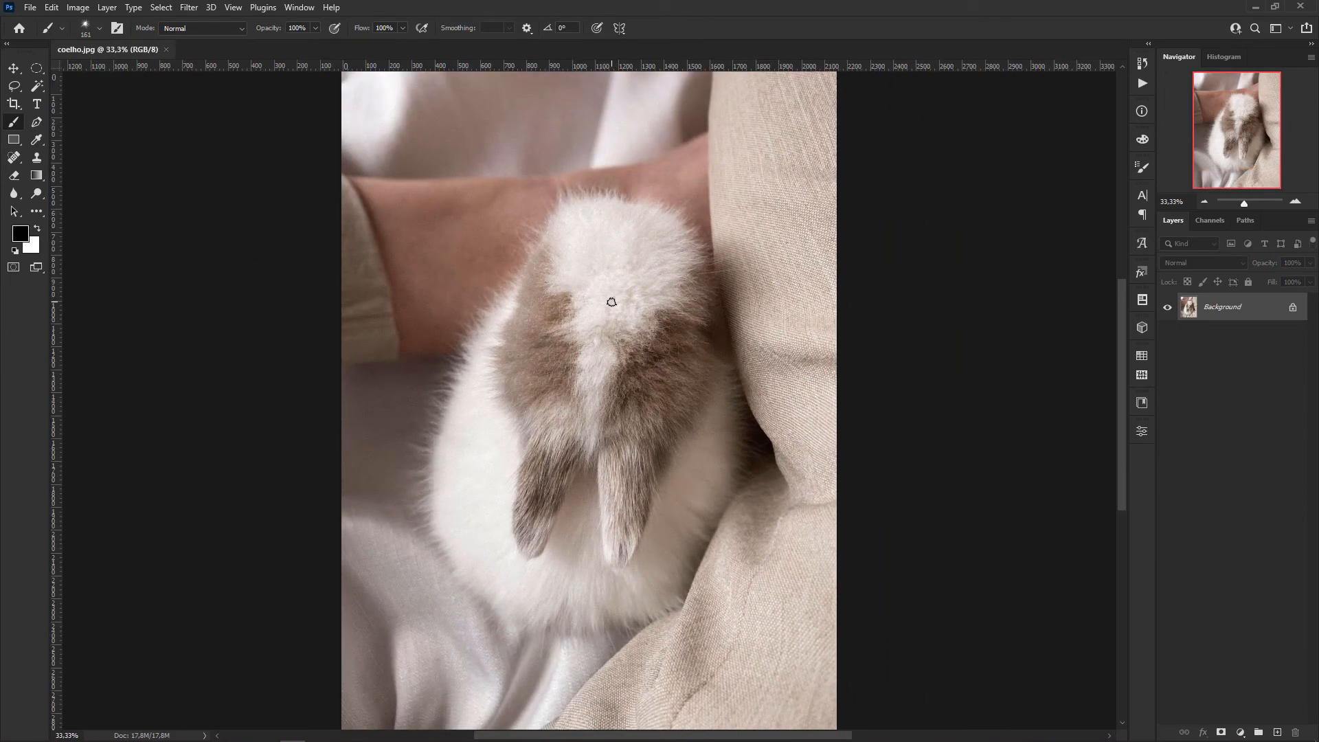
Unlock the Background photo layer and place a light blue (#9ac7ff) Solid Color fill layer beneath it.
{"action": "left_click", "coordinate": [1292, 310]}
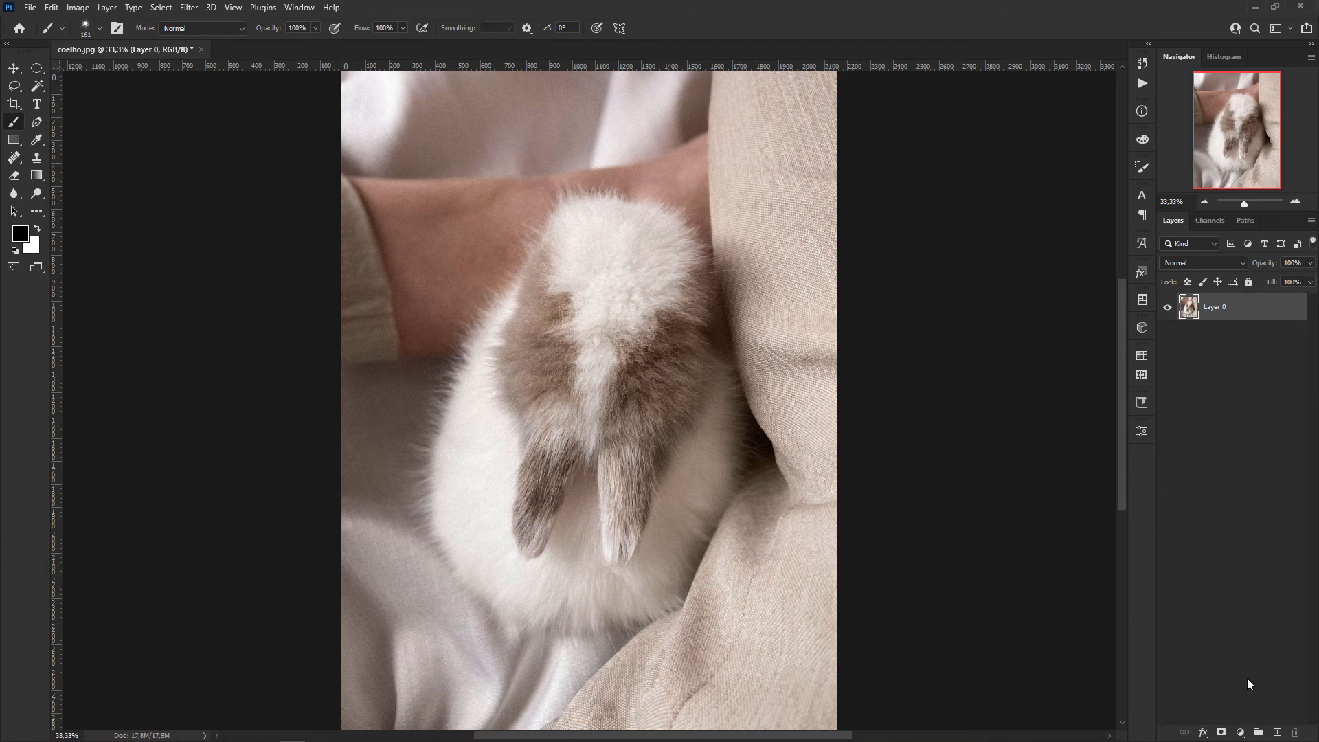
{"action": "left_click", "coordinate": [1239, 732]}
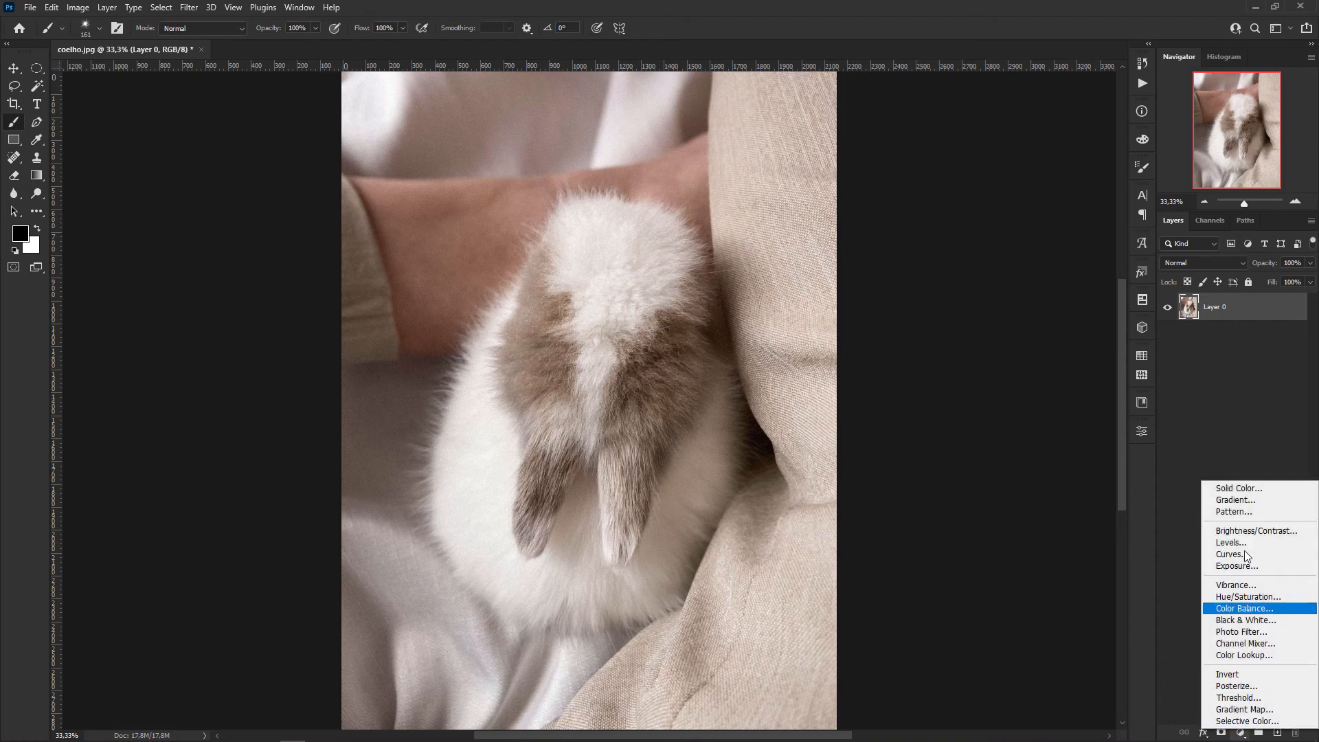
{"action": "left_click", "coordinate": [1242, 490]}
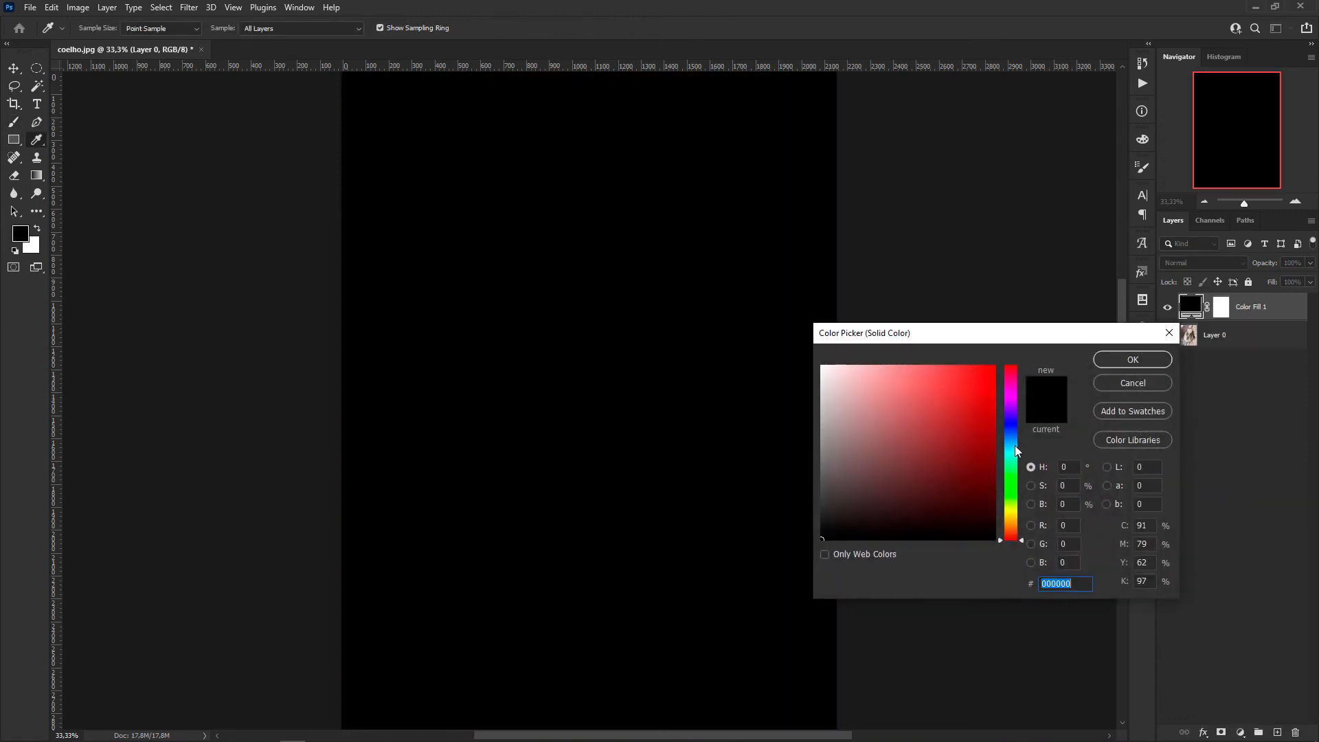
{"action": "left_click", "coordinate": [1012, 435]}
{"action": "left_click", "coordinate": [894, 389]}
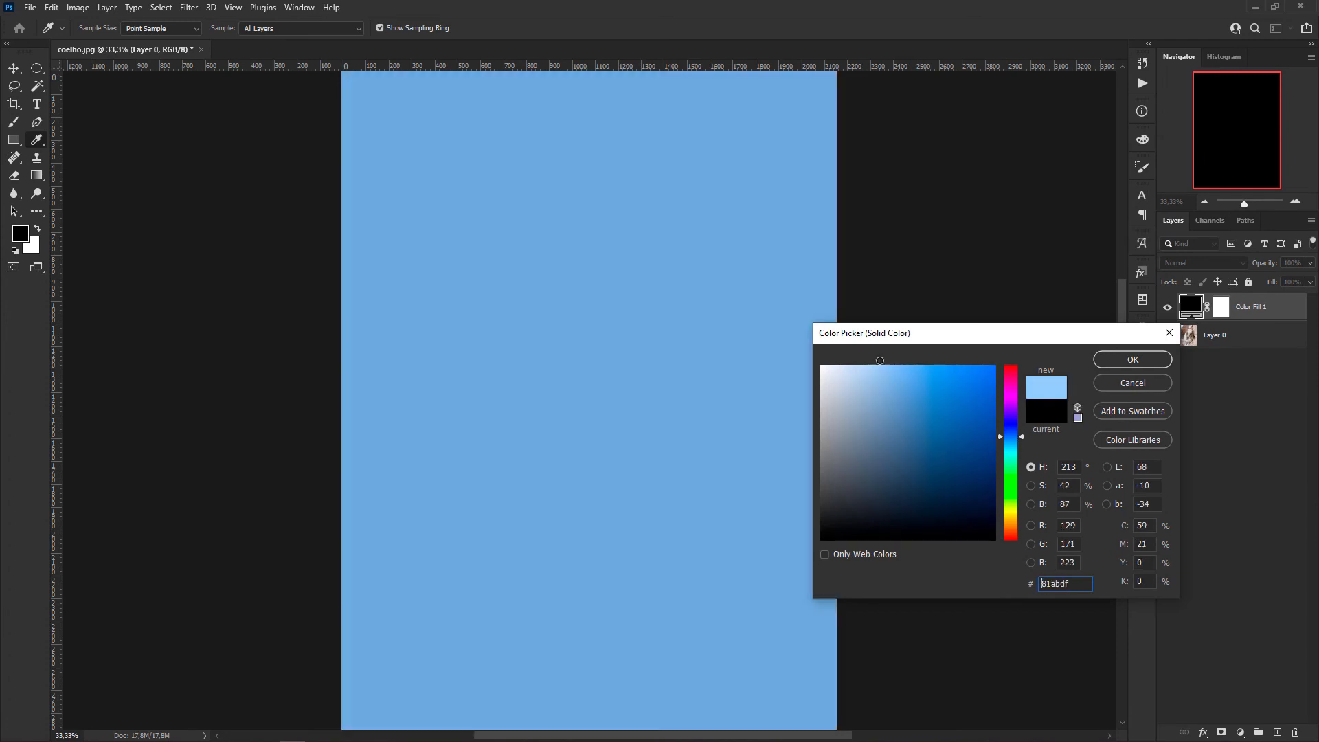
{"action": "left_click_drag", "start_coordinate": [879, 360], "coordinate": [890, 363]}
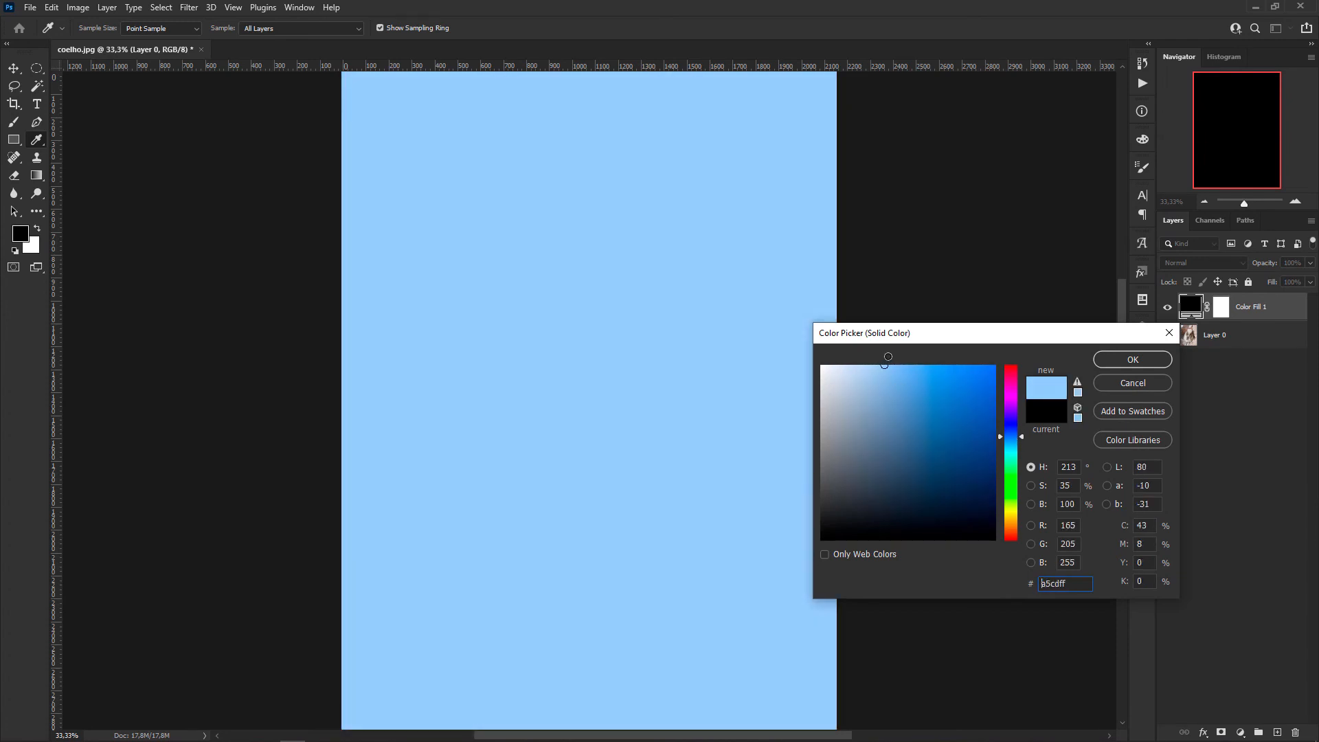
{"action": "left_click", "coordinate": [1132, 359]}
{"action": "mouse_move", "coordinate": [1271, 307]}
{"action": "left_mouse_down"}
{"action": "mouse_move", "coordinate": [1266, 356]}
{"action": "mouse_move", "coordinate": [1235, 349]}
{"action": "mouse_move", "coordinate": [1266, 315]}
{"action": "mouse_move", "coordinate": [1258, 359]}
{"action": "left_mouse_up"}
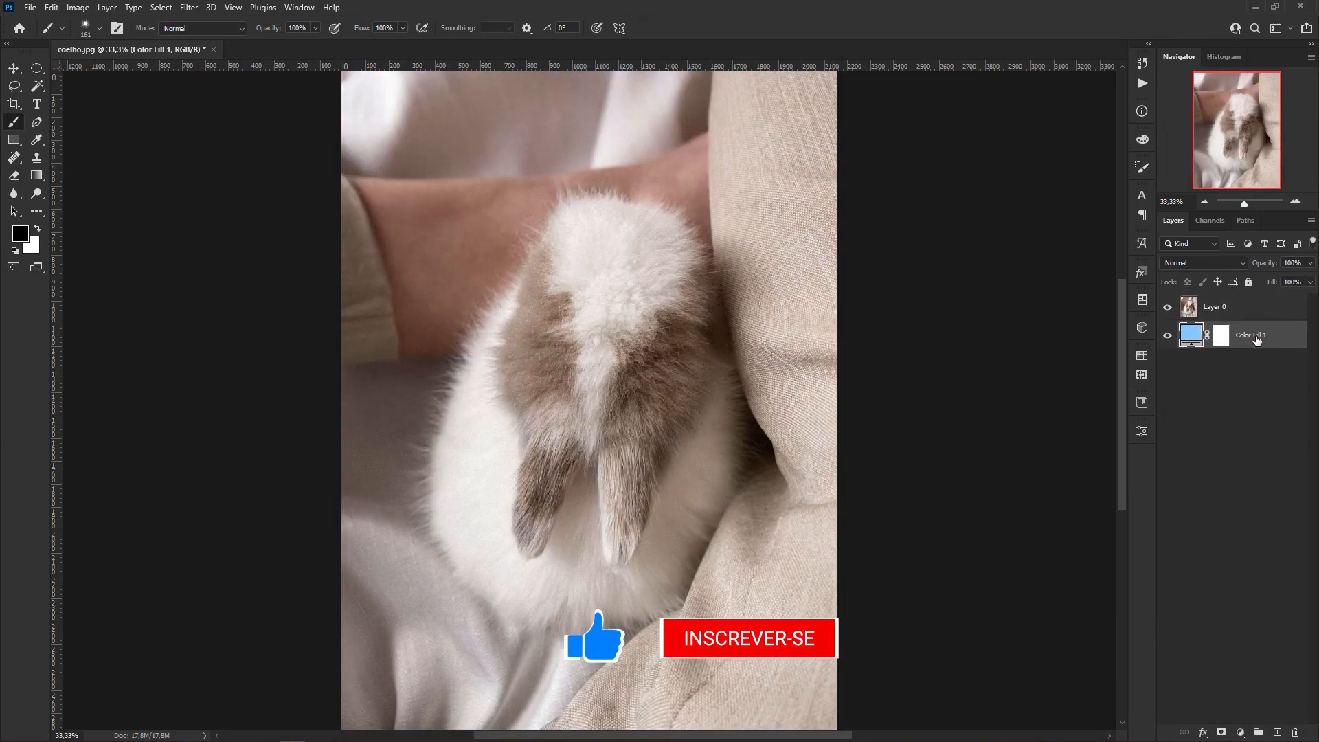
Lasso a rounded area inside the fur of the rabbit's head and back, and mask Layer 0 to that selection.
{"action": "left_click", "coordinate": [1195, 308]}
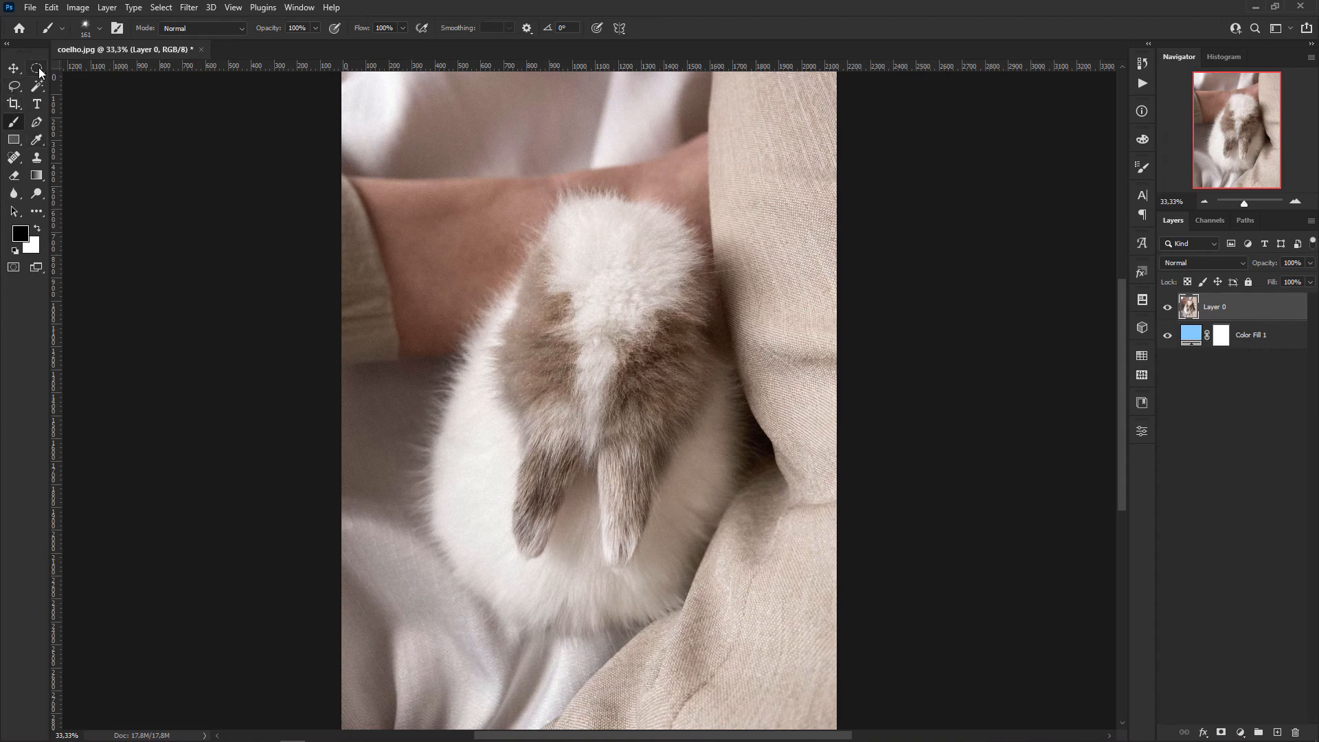
{"action": "left_click", "coordinate": [14, 86]}
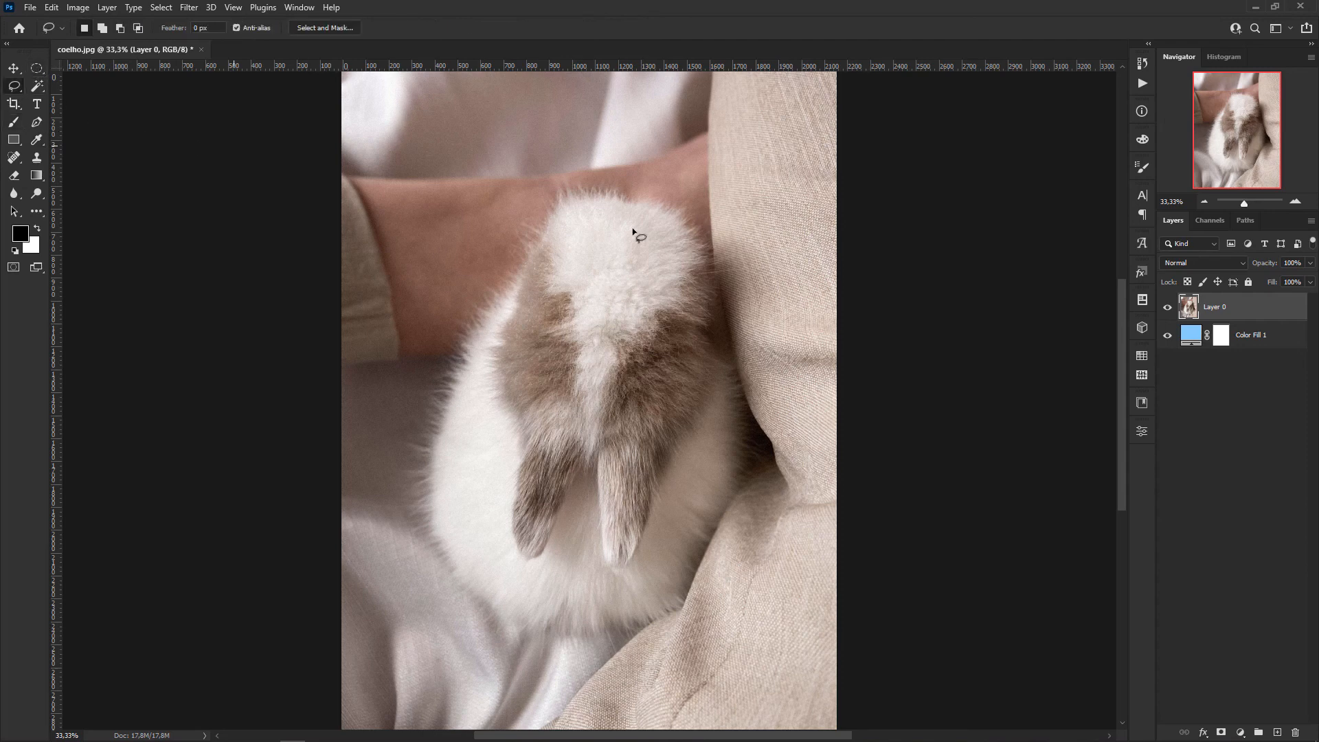
{"action": "left_click_drag", "start_coordinate": [604, 211], "coordinate": [612, 214]}
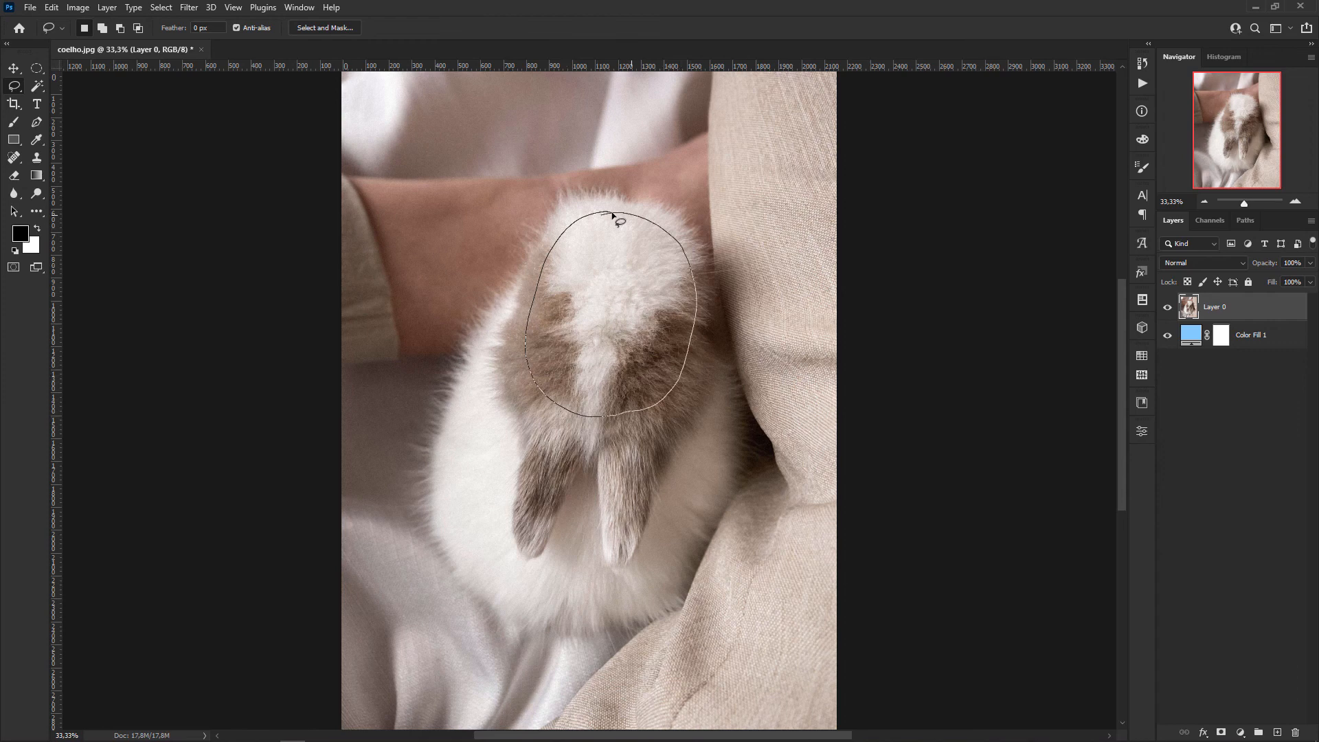
{"action": "left_click_drag", "start_coordinate": [614, 216], "coordinate": [615, 219]}
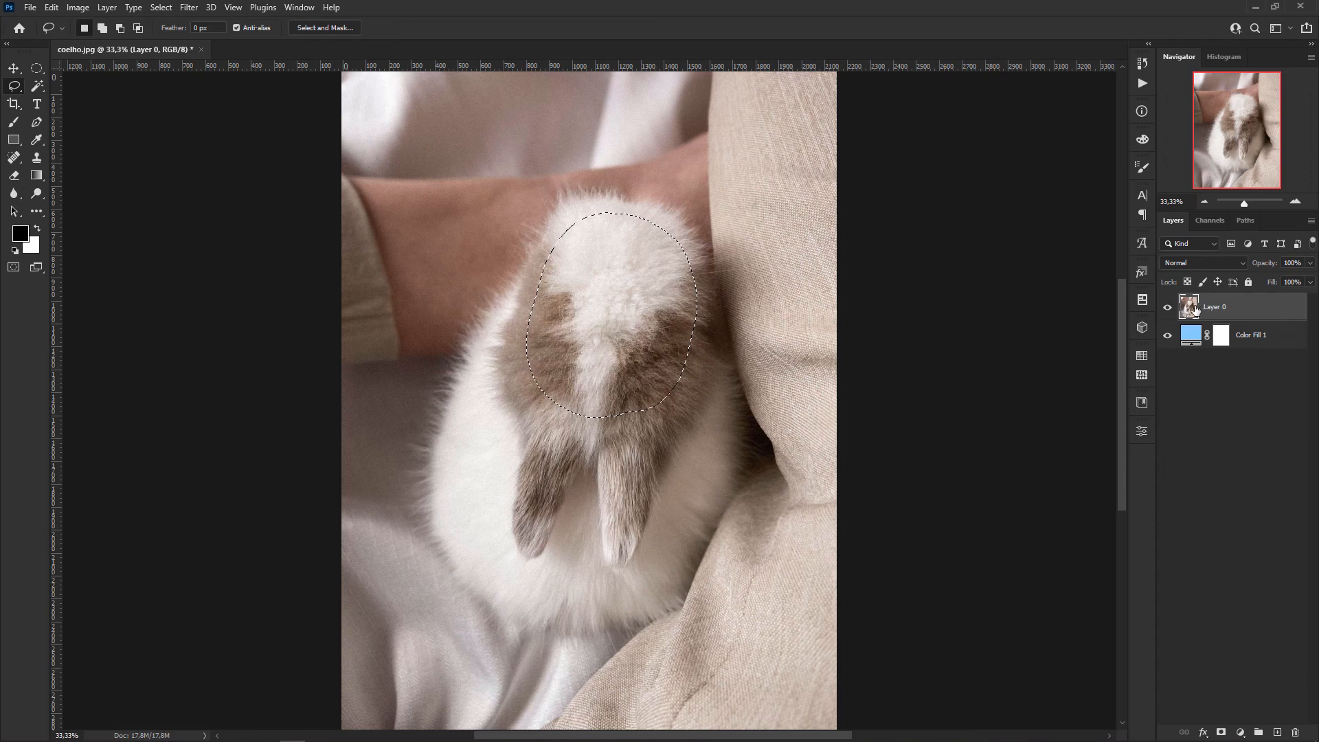
{"action": "left_click", "coordinate": [1222, 734]}
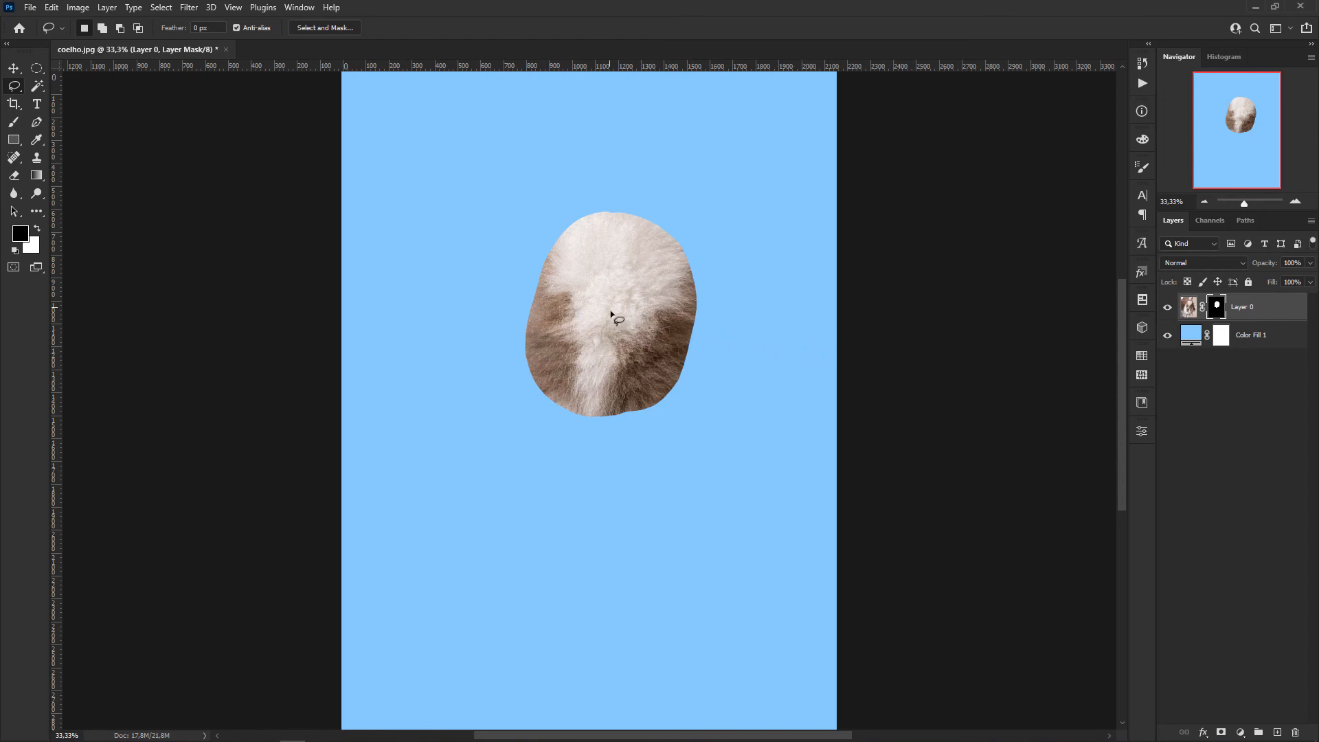
Paint white on Layer 0's mask with the fur brush at 400 px along the patch's side and lower edges.
{"action": "key", "text": "b"}
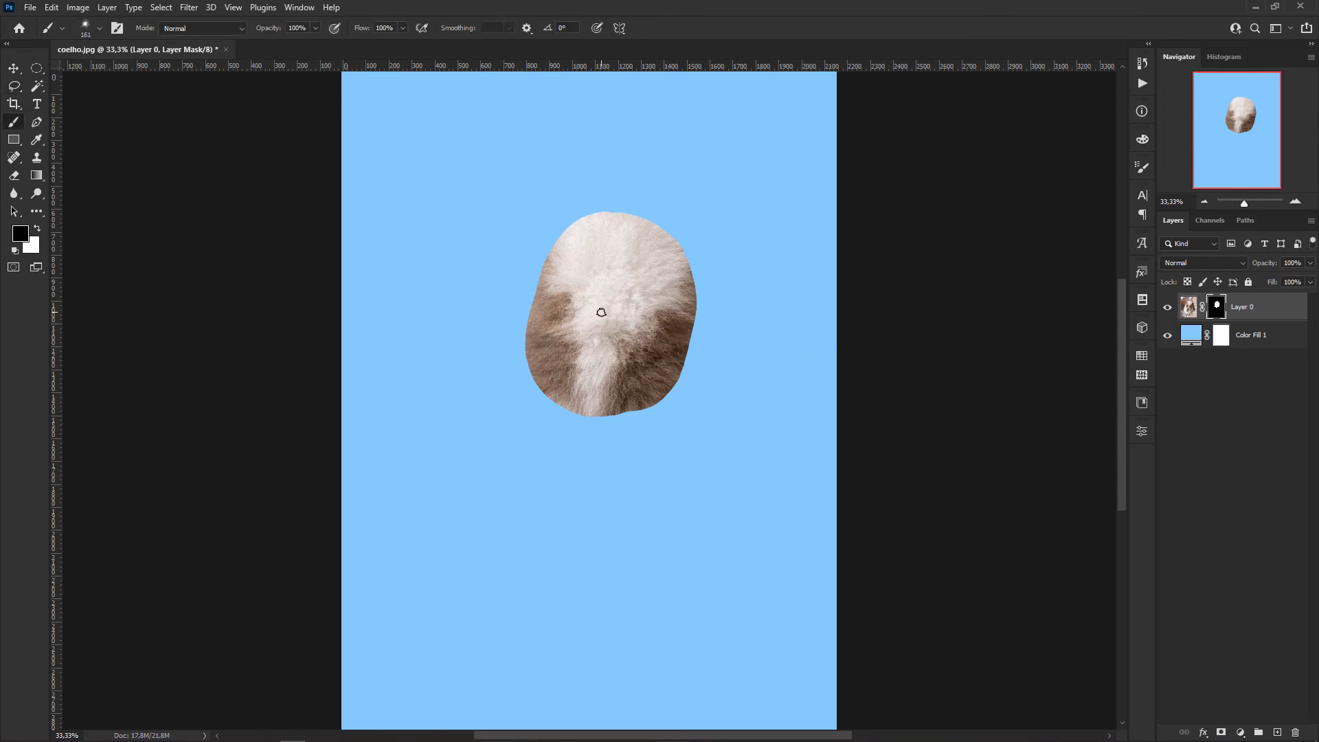
{"action": "right_click", "coordinate": [589, 304]}
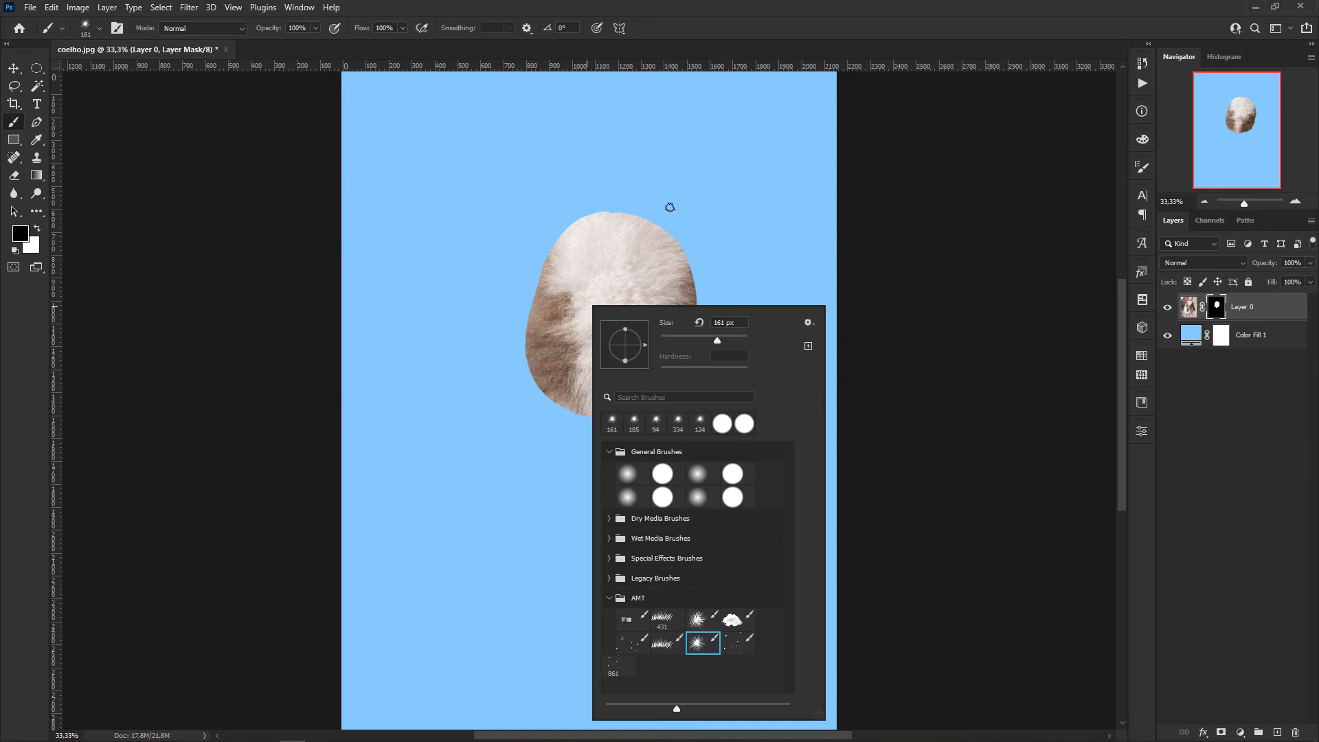
{"action": "left_click", "coordinate": [1216, 307]}
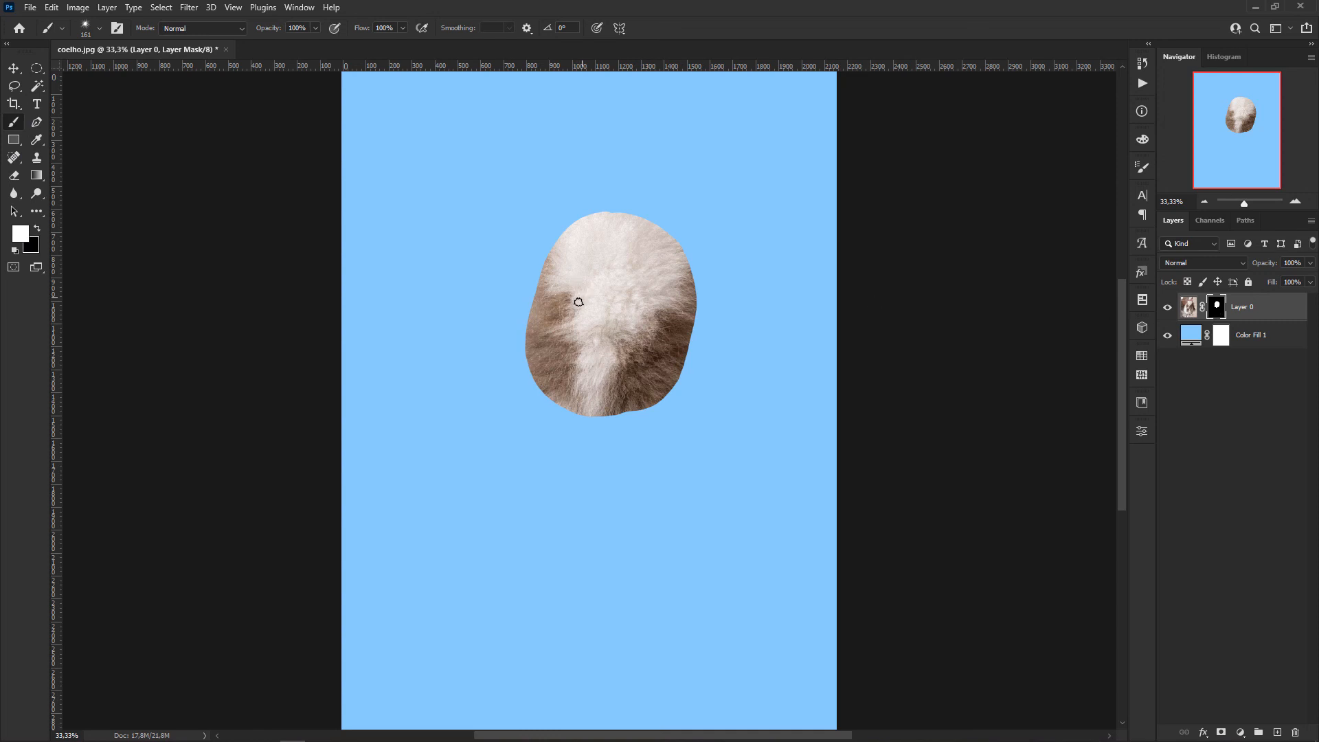
{"action": "key", "text": "bracketright"}
{"action": "key", "text": "bracketright"}
{"action": "key", "text": "bracketright"}
{"action": "key", "text": "bracketright"}
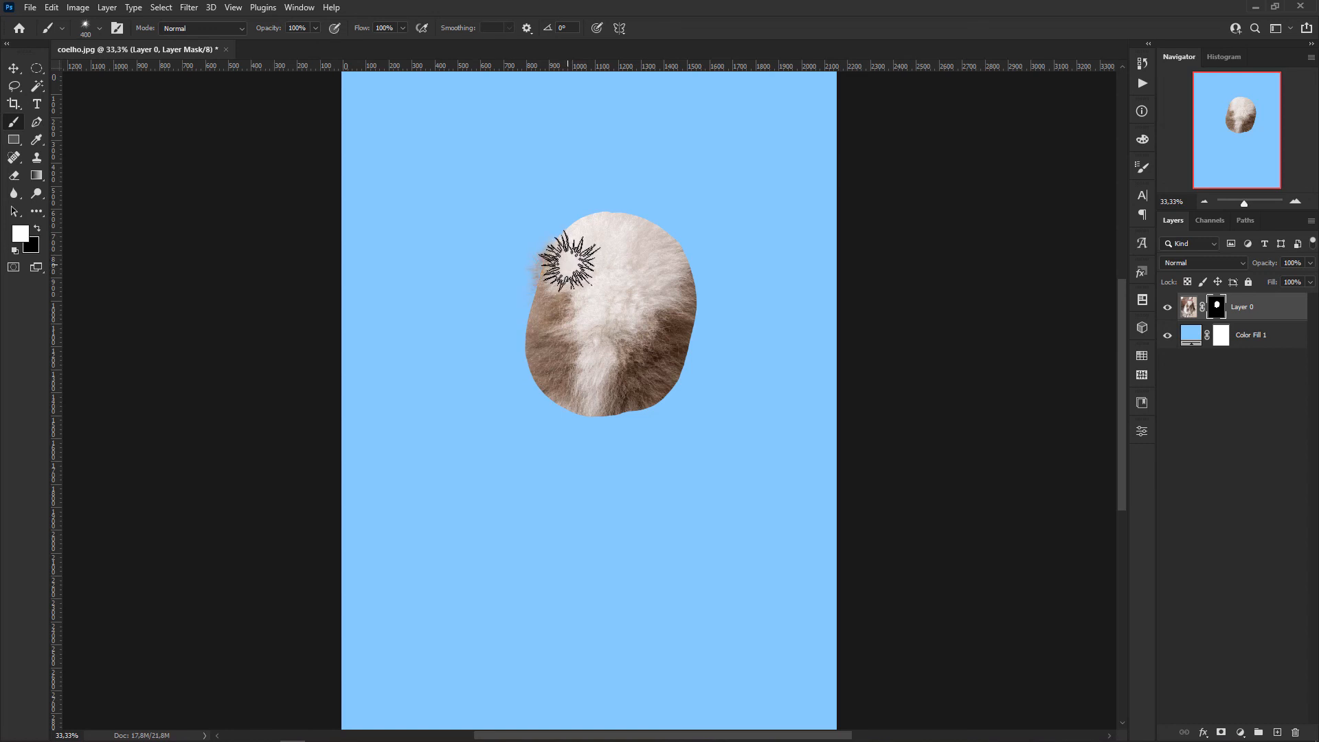
{"action": "mouse_move", "coordinate": [547, 336]}
{"action": "left_mouse_down"}
{"action": "mouse_move", "coordinate": [523, 367]}
{"action": "mouse_move", "coordinate": [549, 405]}
{"action": "mouse_move", "coordinate": [616, 391]}
{"action": "mouse_move", "coordinate": [653, 407]}
{"action": "mouse_move", "coordinate": [702, 327]}
{"action": "mouse_move", "coordinate": [663, 329]}
{"action": "left_mouse_up"}
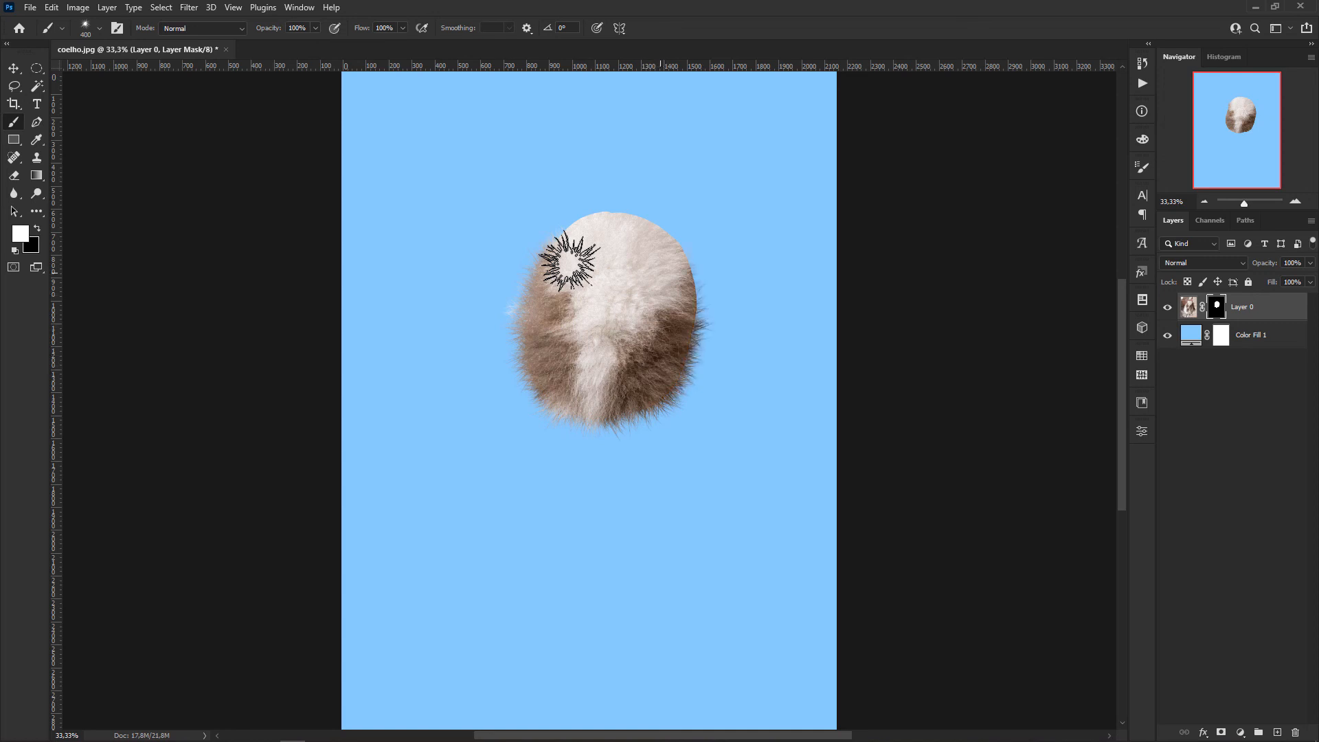
Reduce the fur brush to 300 px and paint fur around the patch's upper edge on the mask.
{"action": "key", "text": "bracketleft"}
{"action": "key", "text": "bracketleft"}
{"action": "key", "text": "bracketleft"}
{"action": "left_click", "coordinate": [661, 248]}
{"action": "key", "text": "bracketright"}
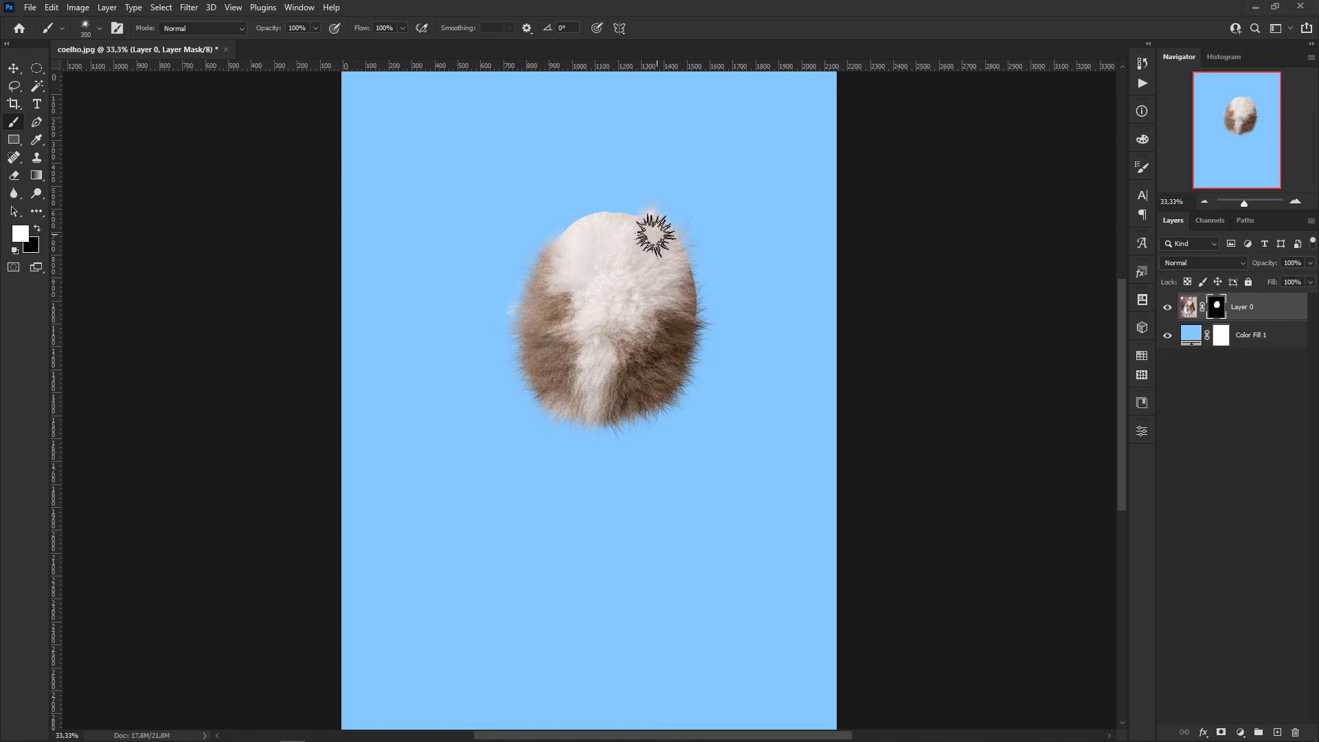
{"action": "left_click", "coordinate": [658, 237]}
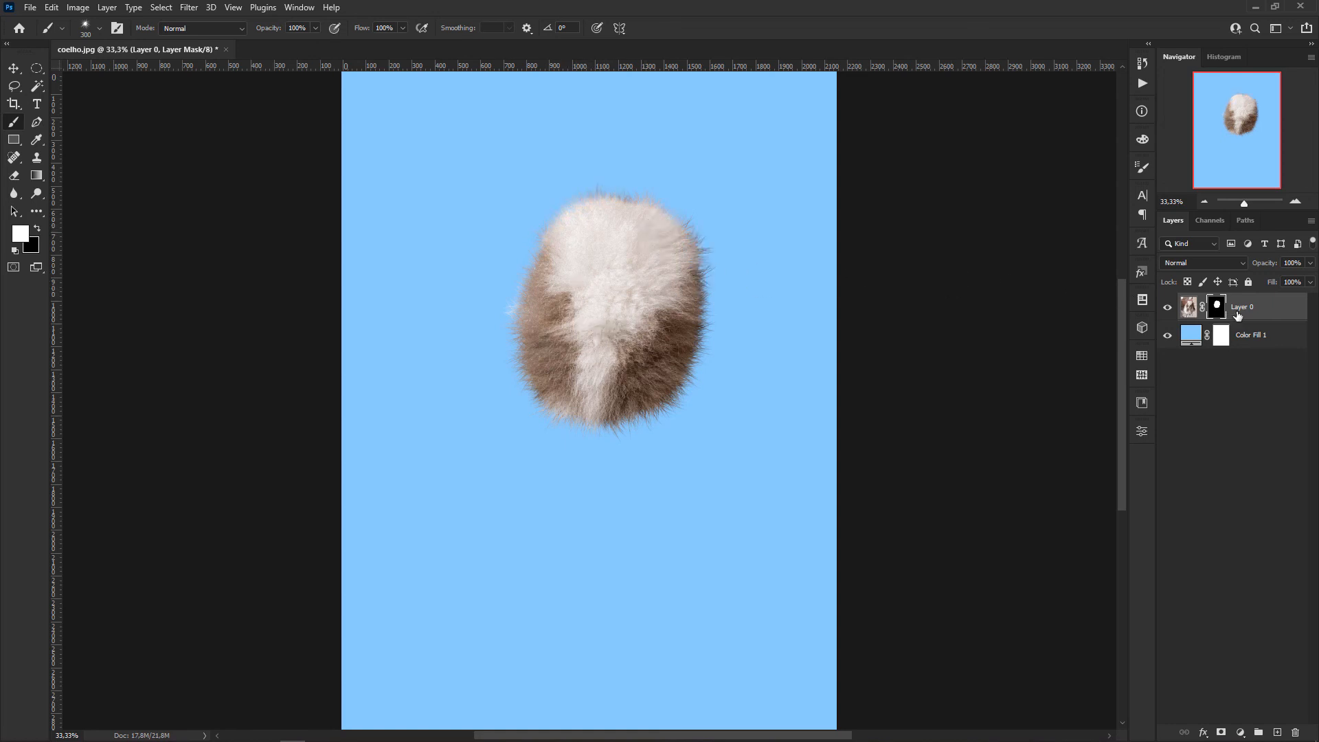
{"action": "left_click", "coordinate": [1180, 310]}
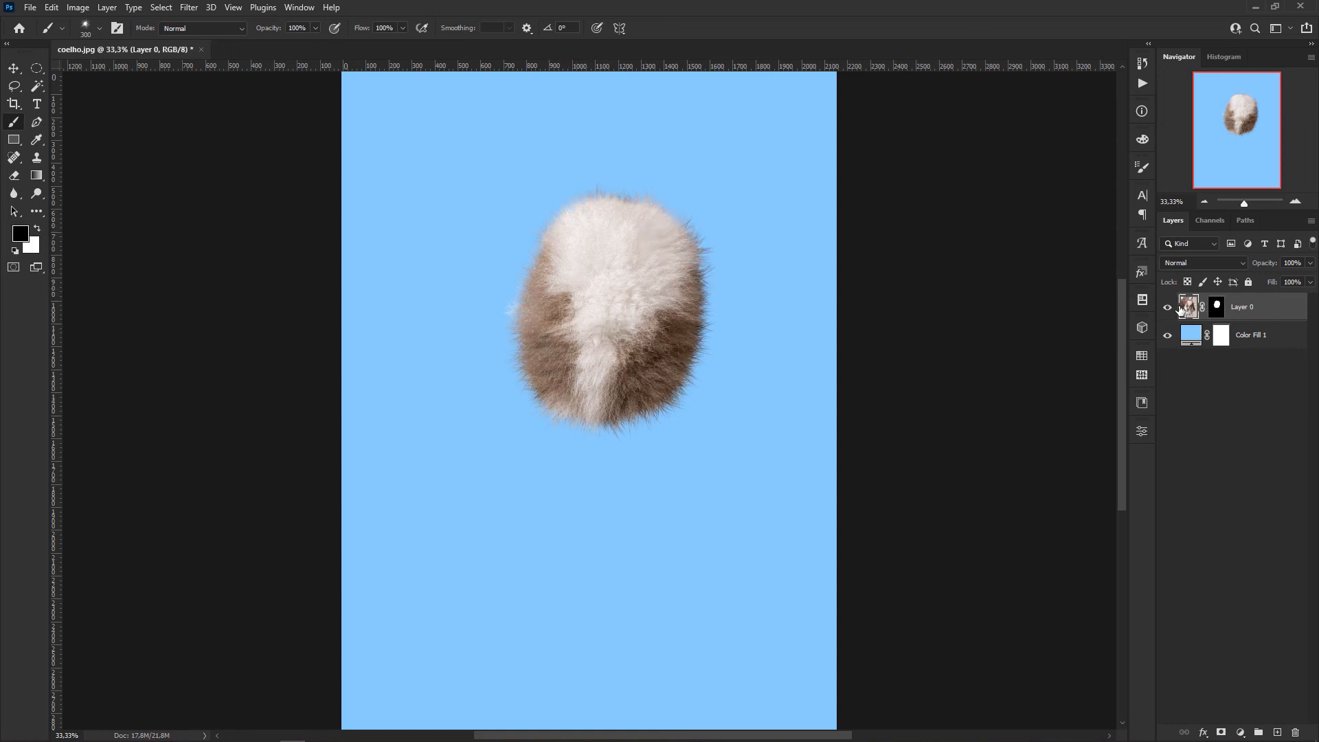
{"action": "left_click", "coordinate": [36, 68]}
{"action": "left_click_drag", "start_coordinate": [657, 317], "coordinate": [619, 353]}
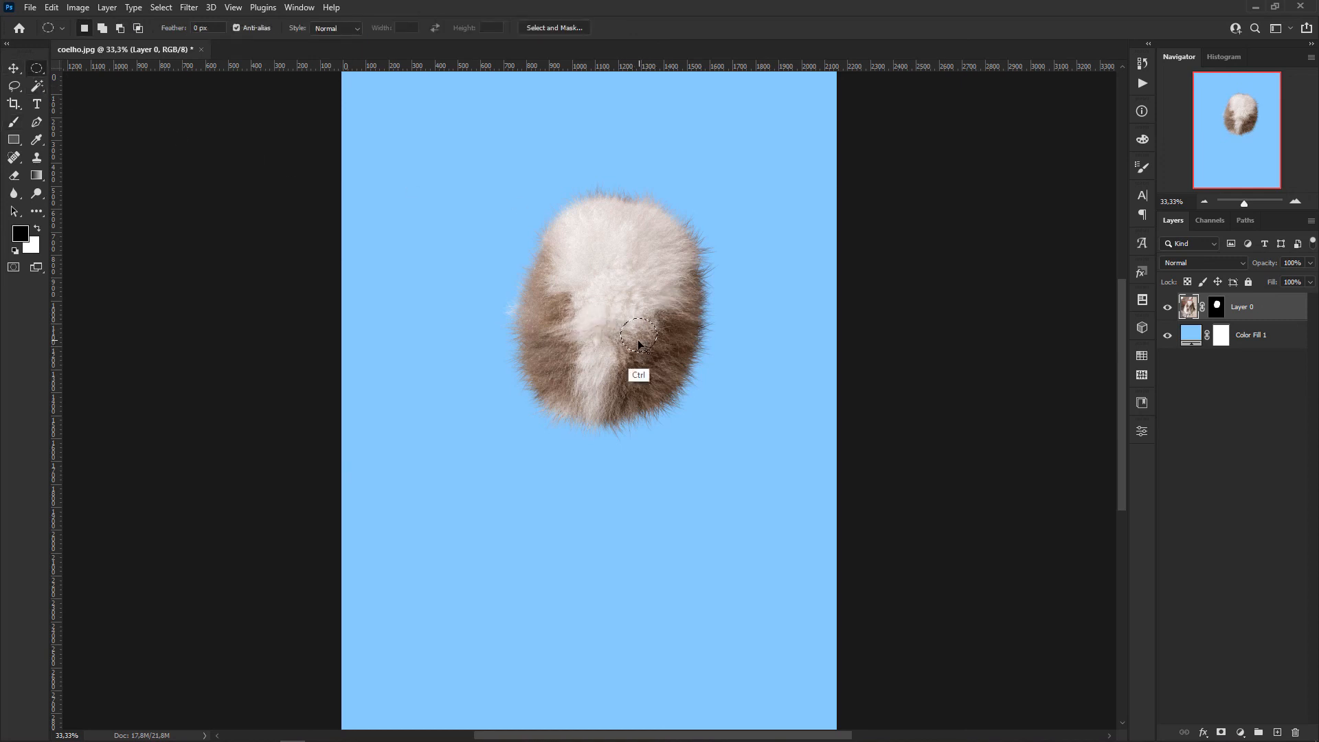
{"action": "key", "text": "ctrl+d"}
Move the masked fur patch down to about the middle of the canvas.
{"action": "key", "text": "v"}
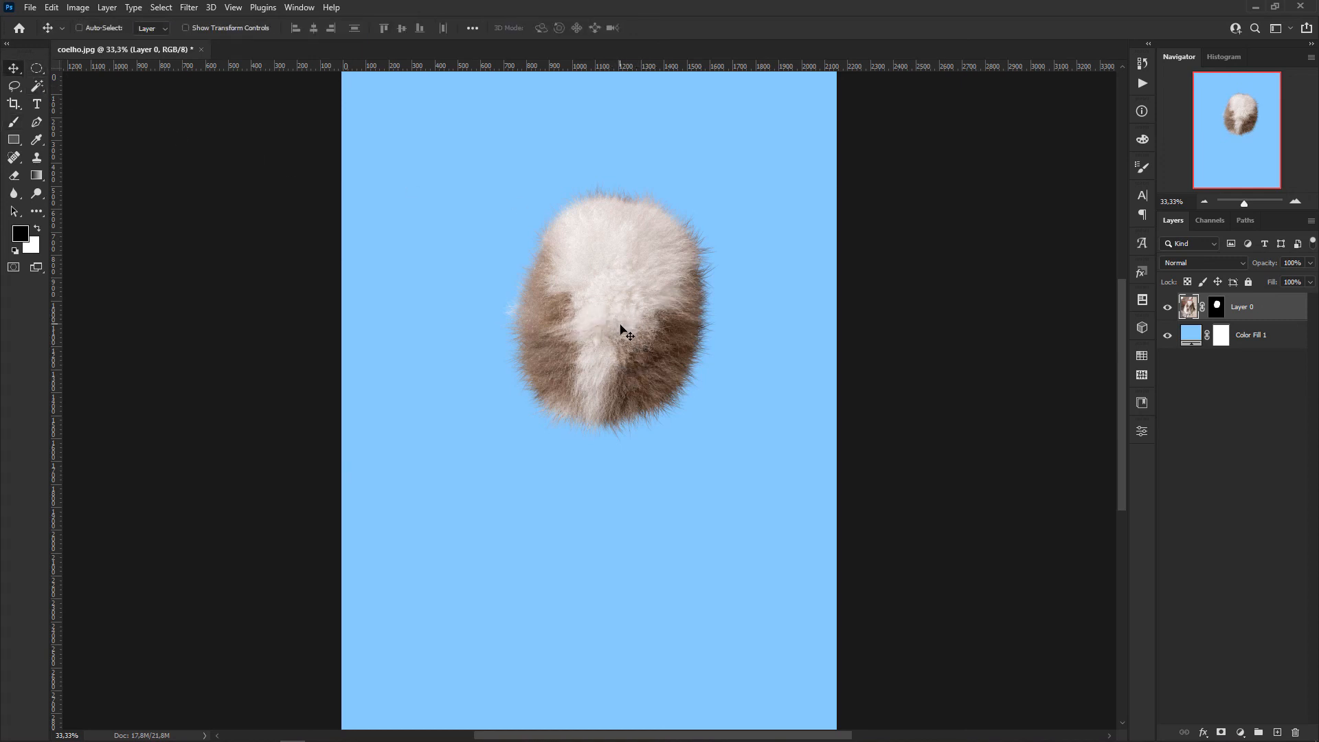
{"action": "left_click_drag", "start_coordinate": [621, 329], "coordinate": [608, 393]}
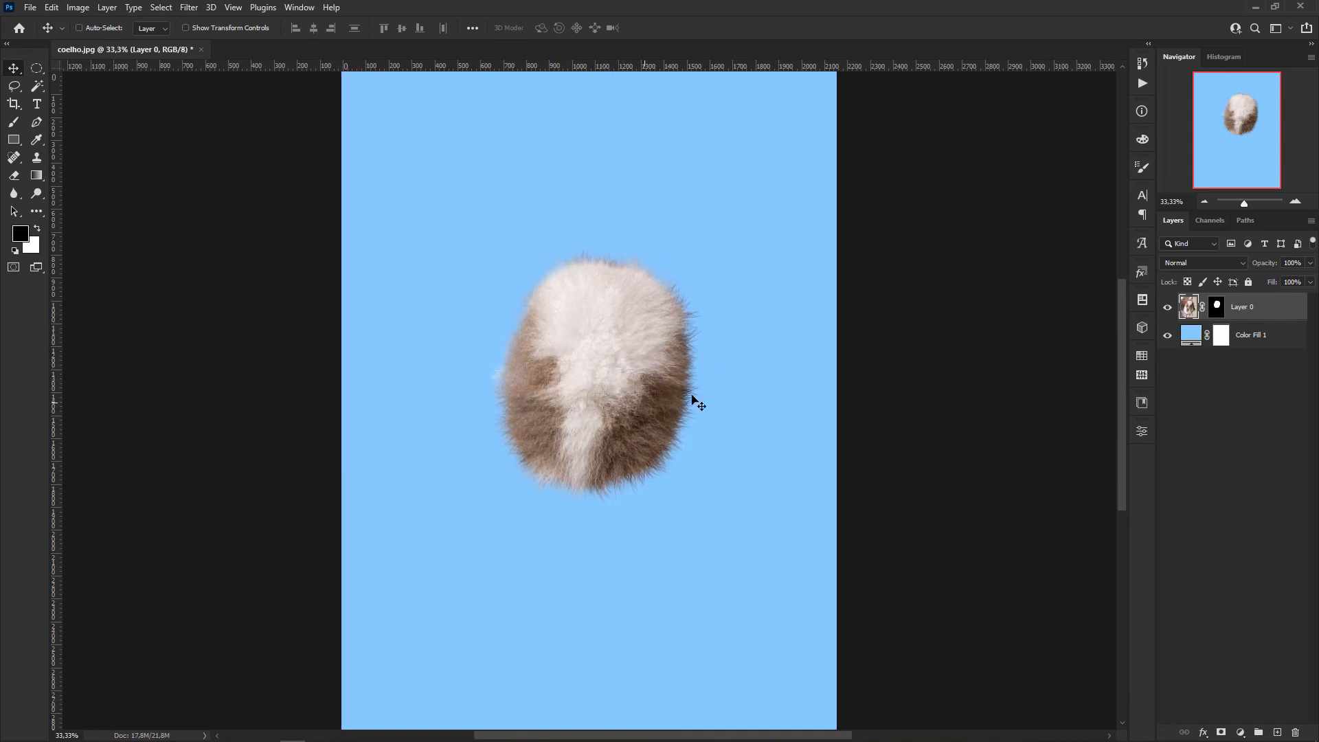
{"action": "key", "text": "alt+bracketleft"}
{"action": "key", "text": "i"}
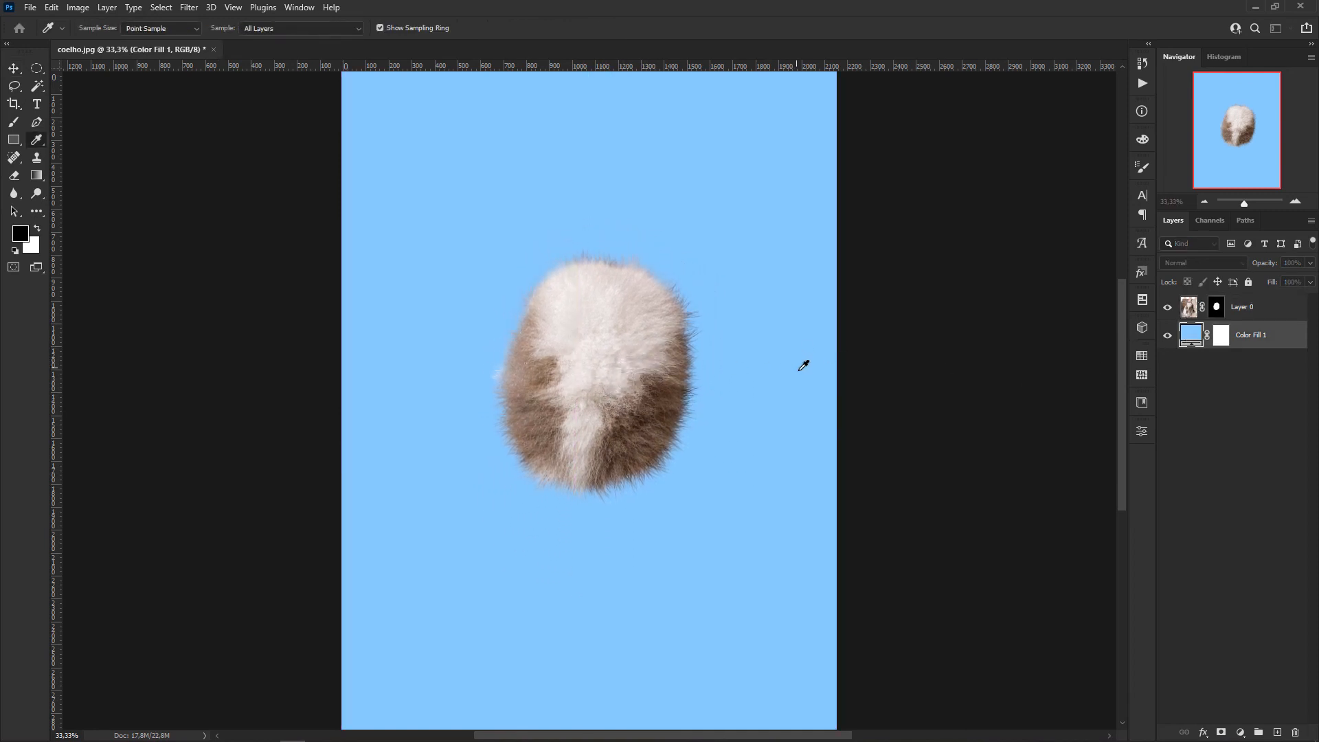
{"action": "double_click", "coordinate": [1188, 334]}
{"action": "left_click_drag", "start_coordinate": [989, 344], "coordinate": [967, 350]}
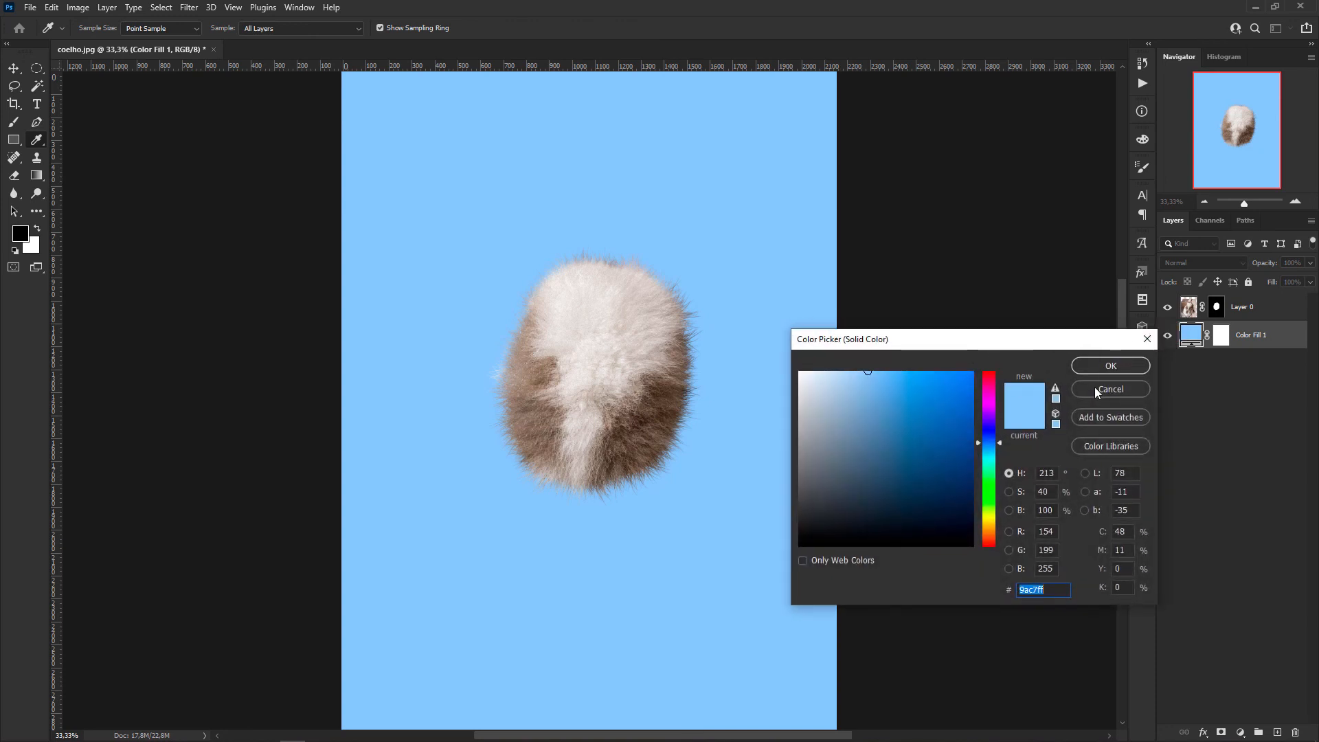
{"action": "left_click", "coordinate": [1096, 390]}
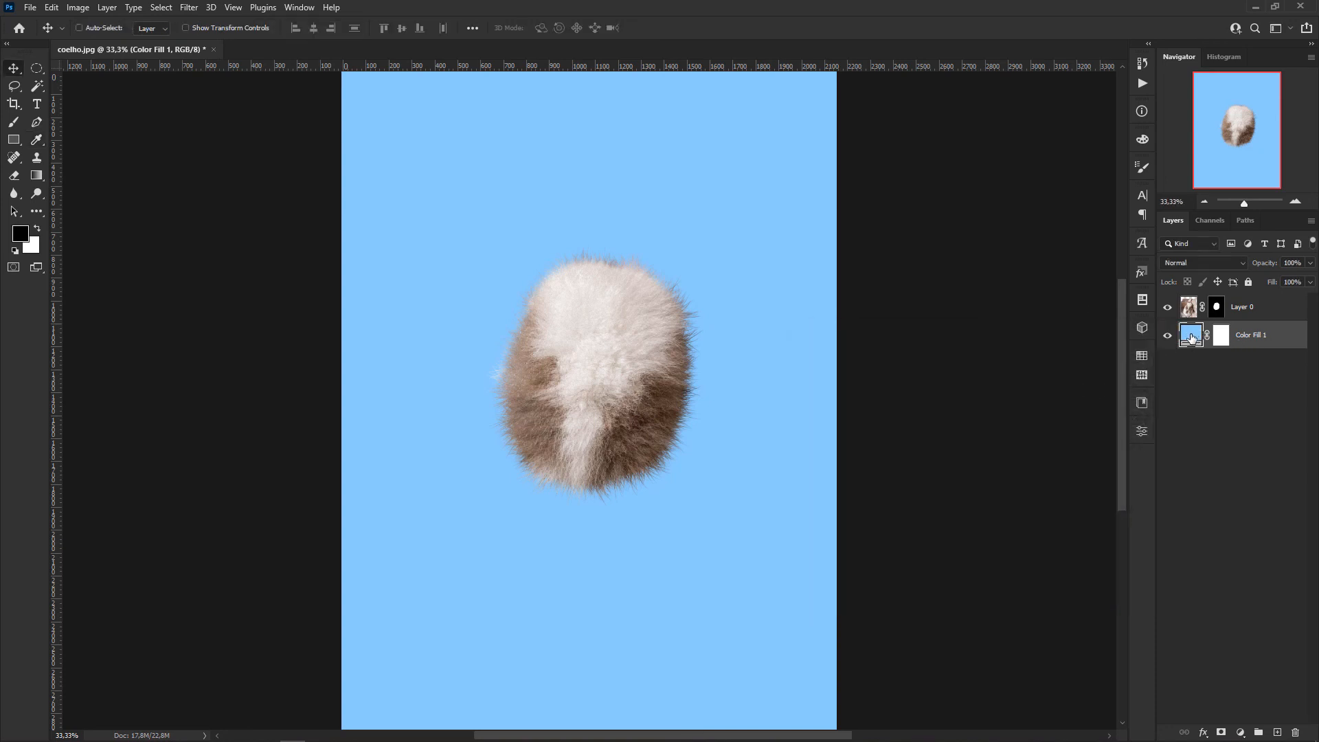
Set the Color Fill 1 layer to the lighter blue #c3deff and shift Layer 0's fur patch slightly lower.
{"action": "double_click", "coordinate": [1192, 336]}
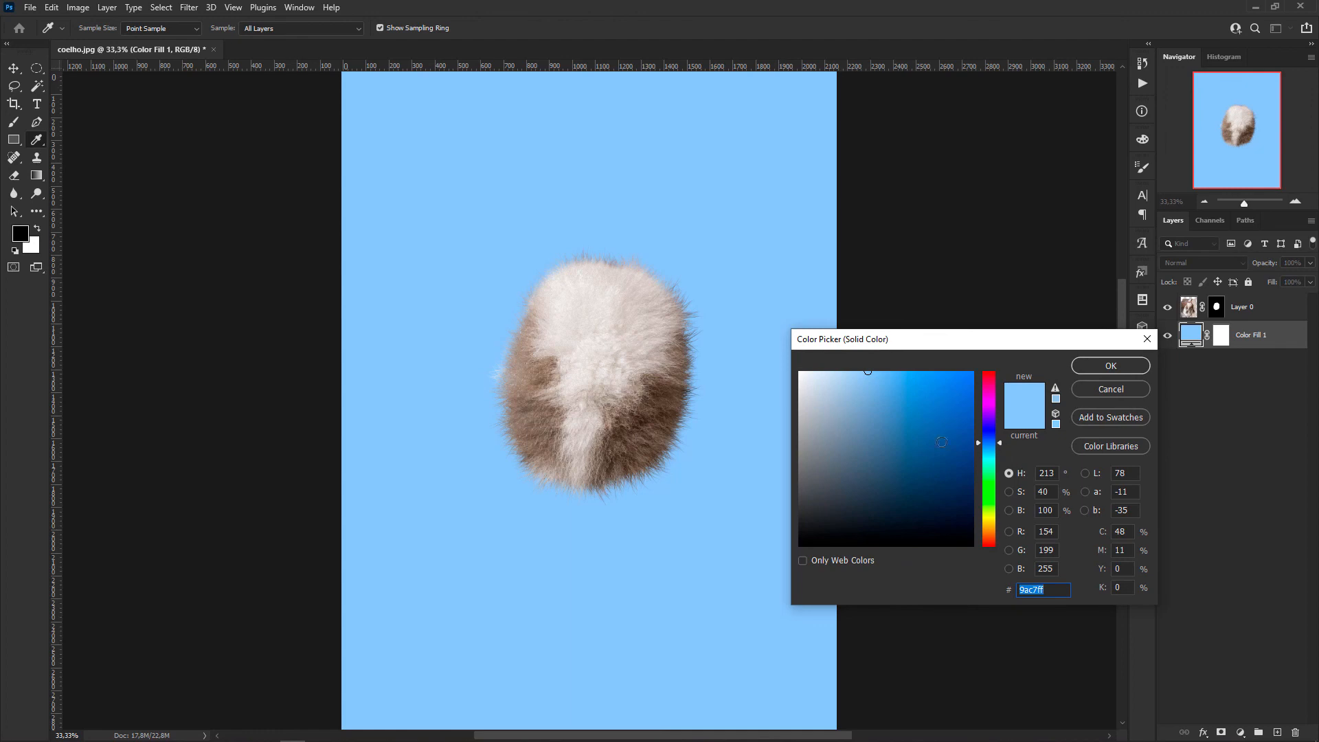
{"action": "mouse_move", "coordinate": [866, 375]}
{"action": "left_mouse_down"}
{"action": "mouse_move", "coordinate": [863, 412]}
{"action": "mouse_move", "coordinate": [905, 508]}
{"action": "mouse_move", "coordinate": [889, 529]}
{"action": "mouse_move", "coordinate": [906, 465]}
{"action": "mouse_move", "coordinate": [875, 392]}
{"action": "mouse_move", "coordinate": [828, 371]}
{"action": "mouse_move", "coordinate": [830, 355]}
{"action": "mouse_move", "coordinate": [851, 353]}
{"action": "mouse_move", "coordinate": [861, 383]}
{"action": "mouse_move", "coordinate": [874, 353]}
{"action": "mouse_move", "coordinate": [846, 350]}
{"action": "left_mouse_up"}
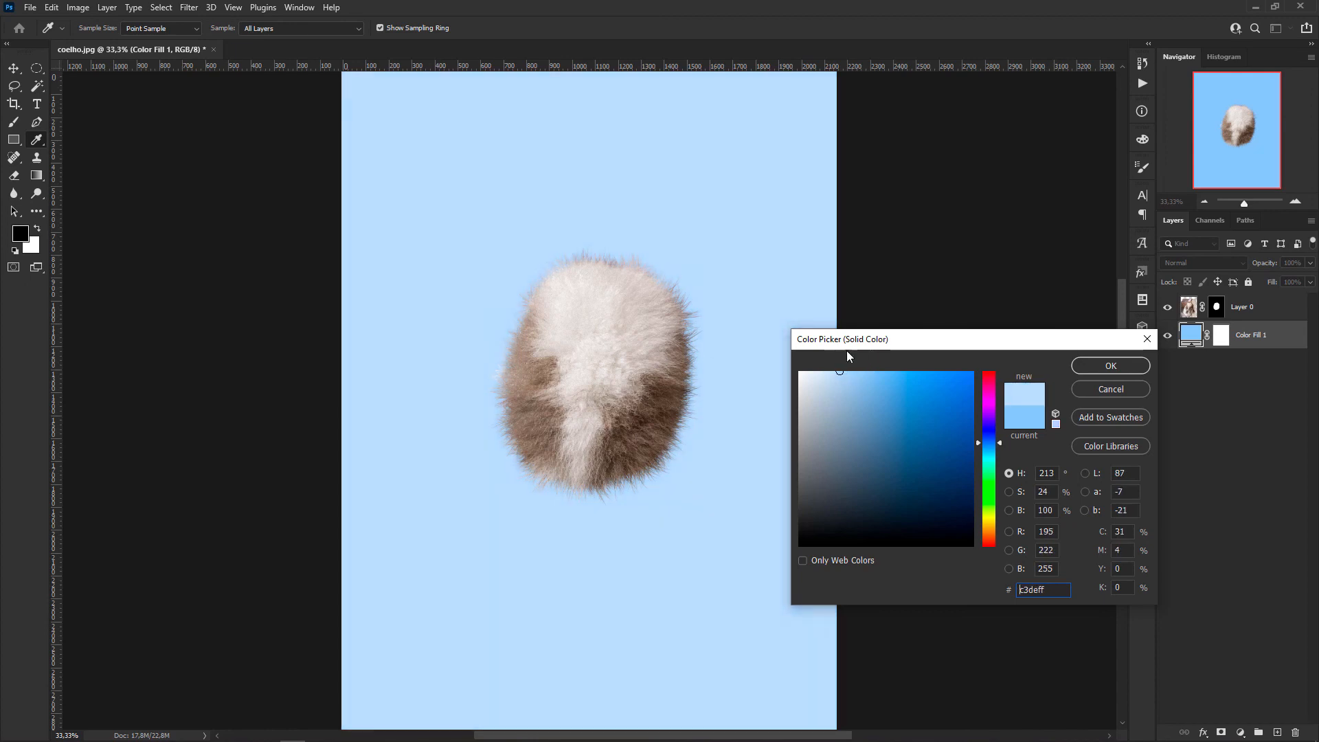
{"action": "left_click", "coordinate": [1105, 369]}
{"action": "key", "text": "v"}
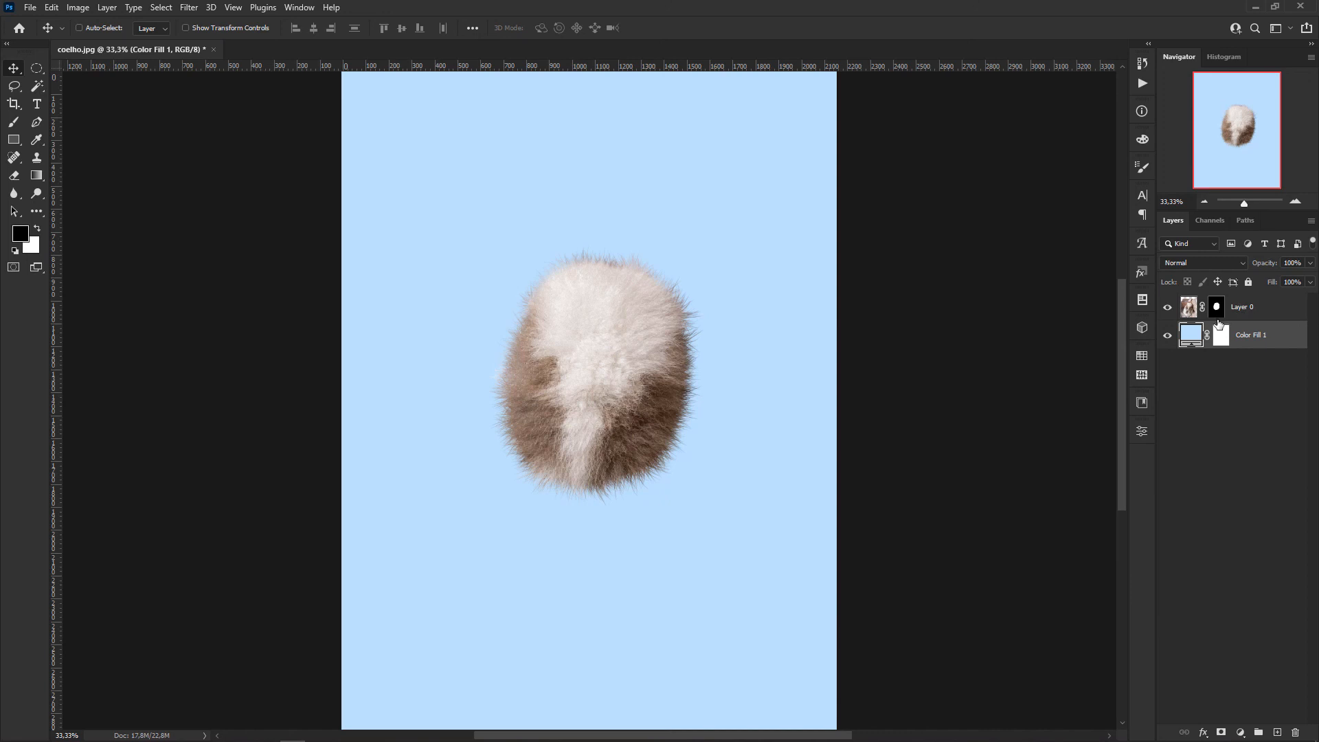
{"action": "left_click", "coordinate": [1247, 310]}
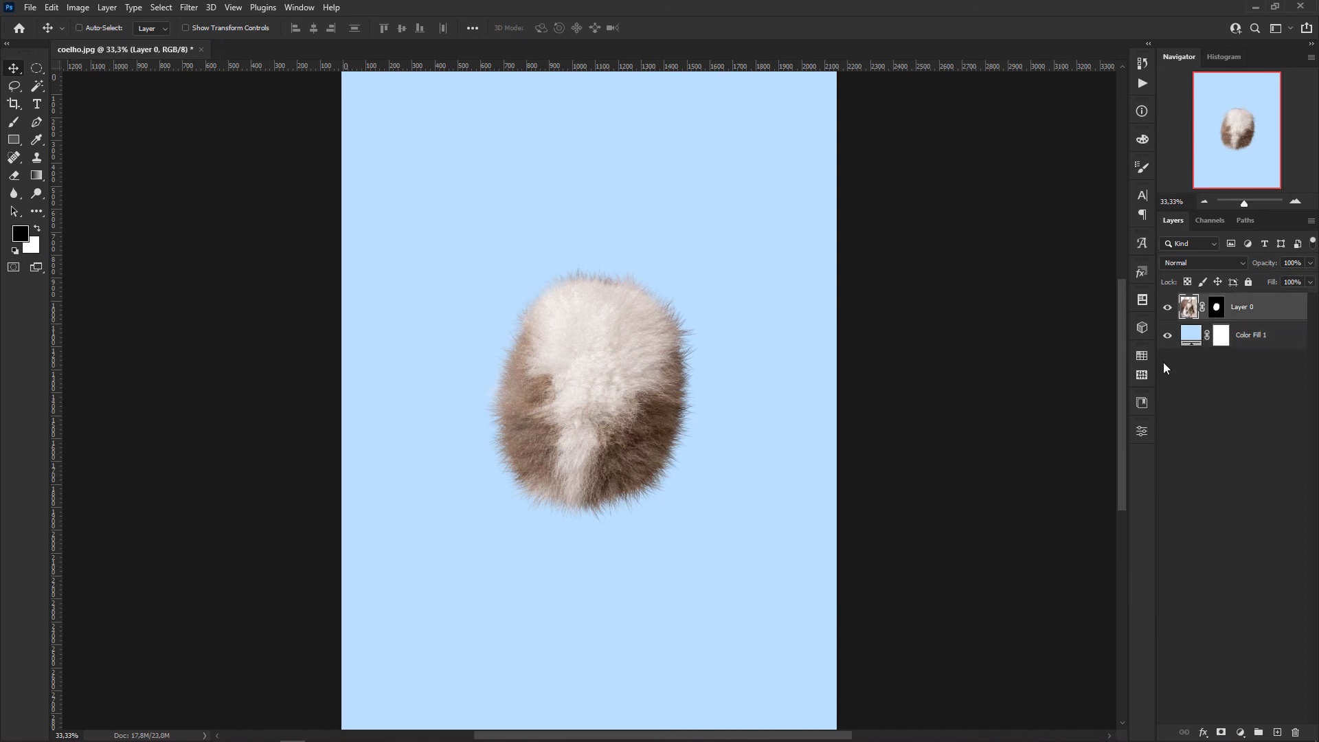